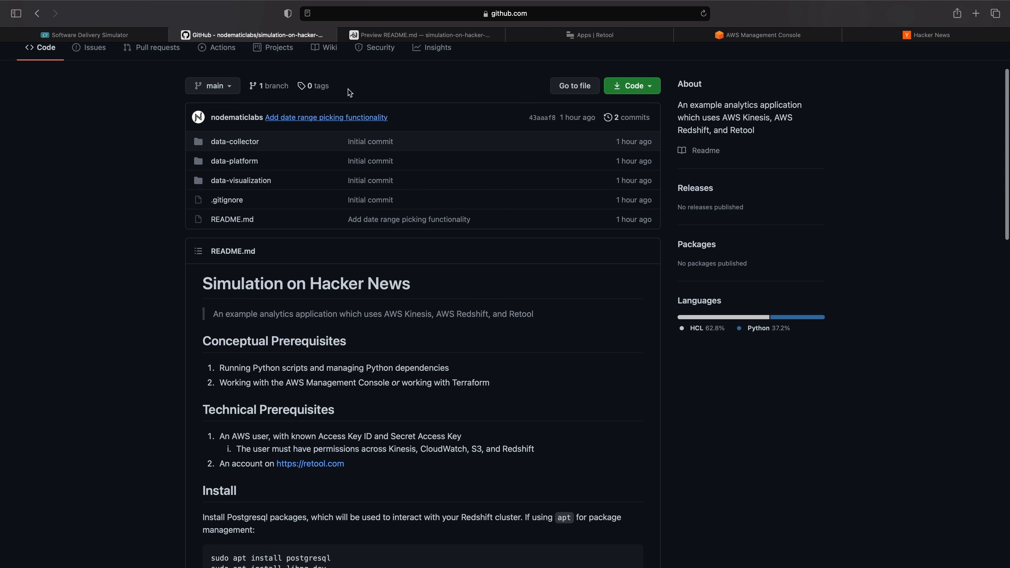
Step: Switch to the Software Delivery Simulator diagram and place a Terraform component above the AWS Kinesis and AWS Redshift components
scroll(117, 181, up, 3)
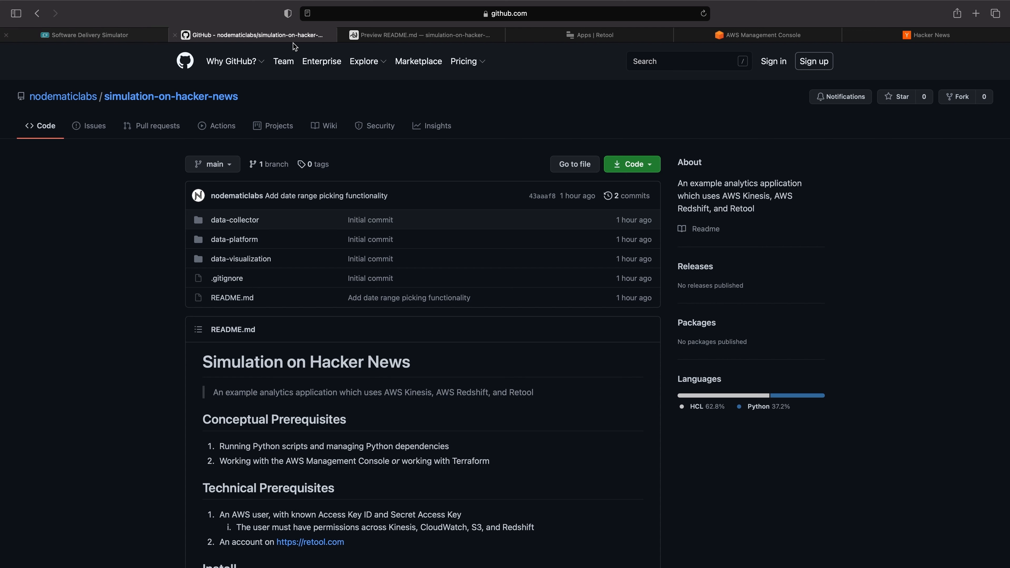
click(92, 36)
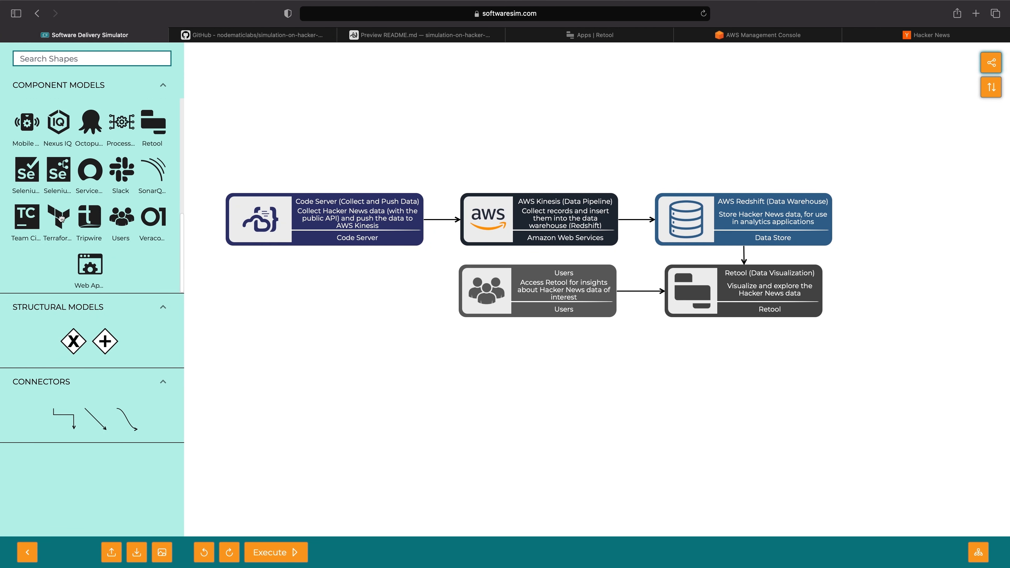
drag(61, 218, 626, 110)
click(442, 140)
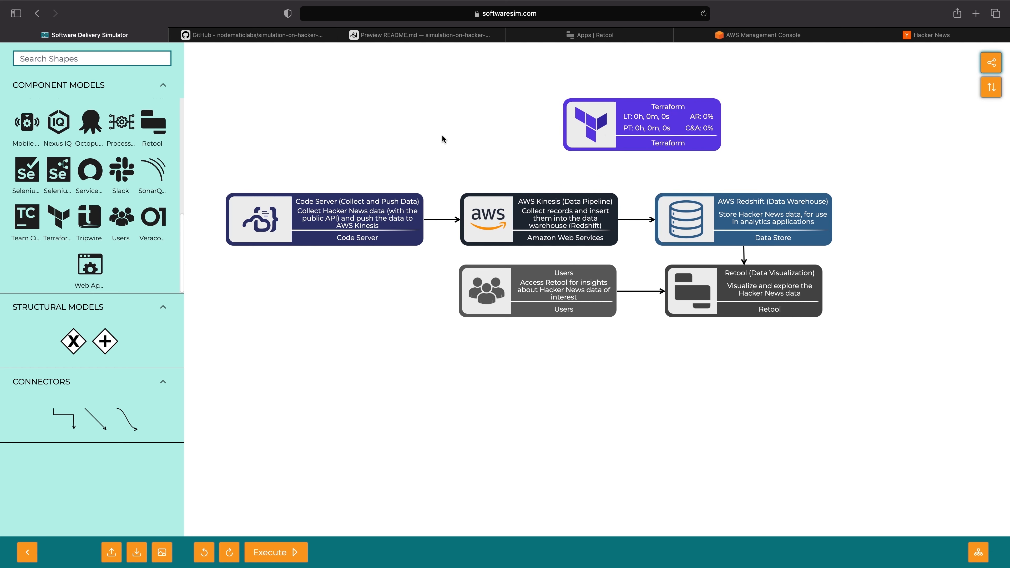
Step: Make the Terraform component show its description, reading "(Optional) Use infrastructure-as-code provisioning of the AWS resources"
right_click(653, 136)
click(679, 149)
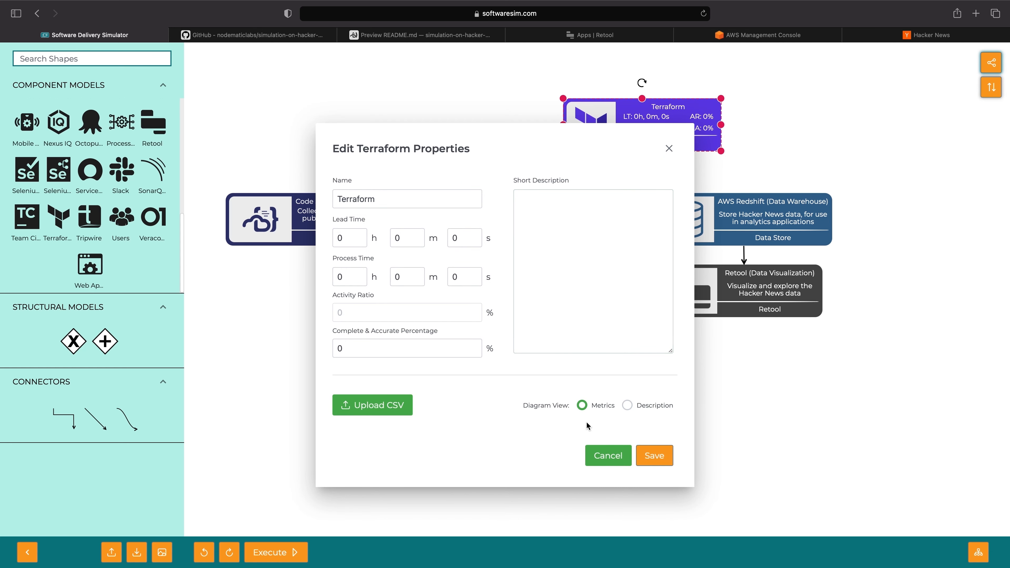
click(627, 406)
click(551, 296)
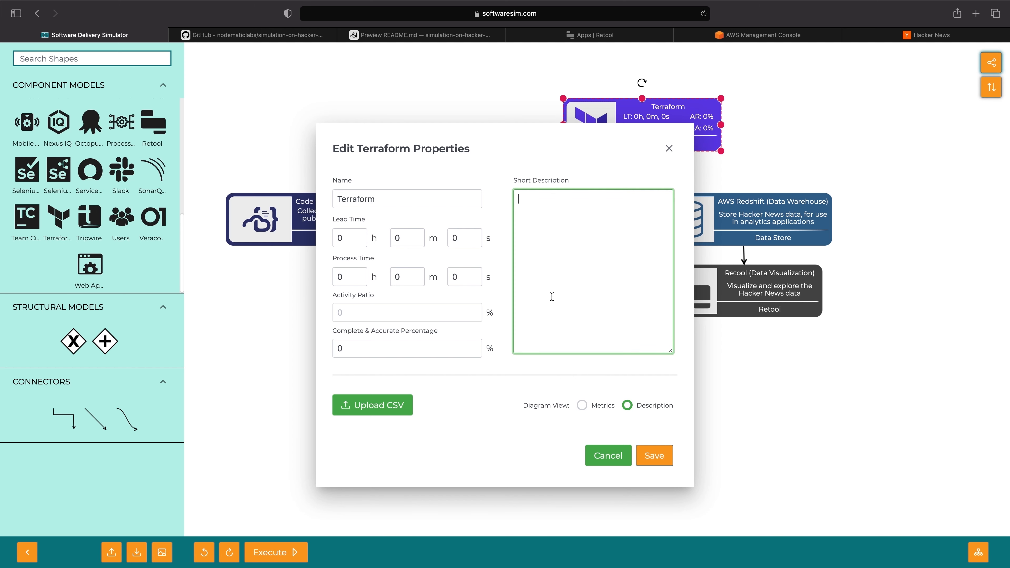
text((Optional) Use infrastructure-as-code provisioning of the AWS resources)
click(655, 462)
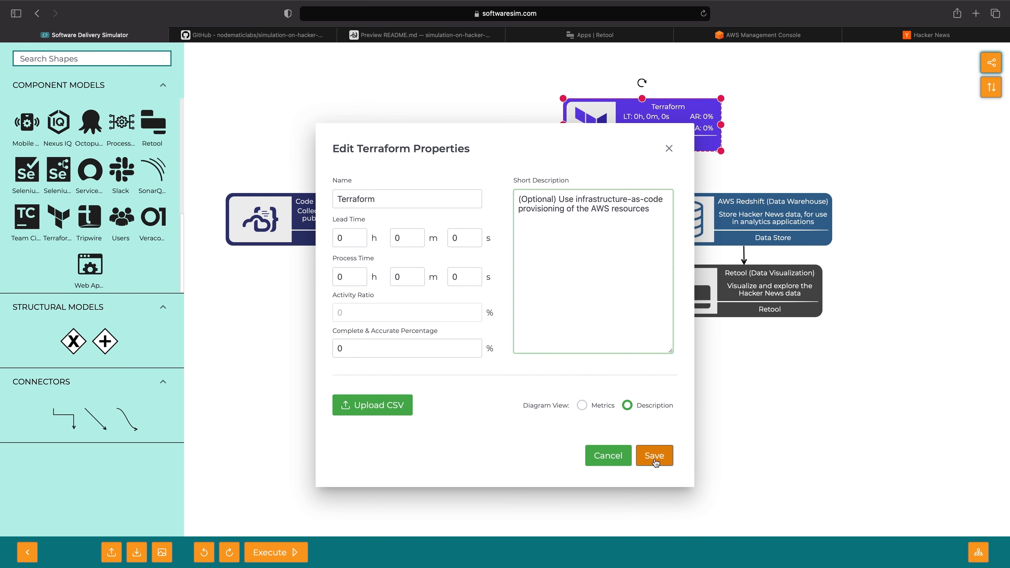
click(420, 357)
Step: Connect the Terraform component to the AWS Kinesis and AWS Redshift components with straight arrows
drag(96, 415, 575, 118)
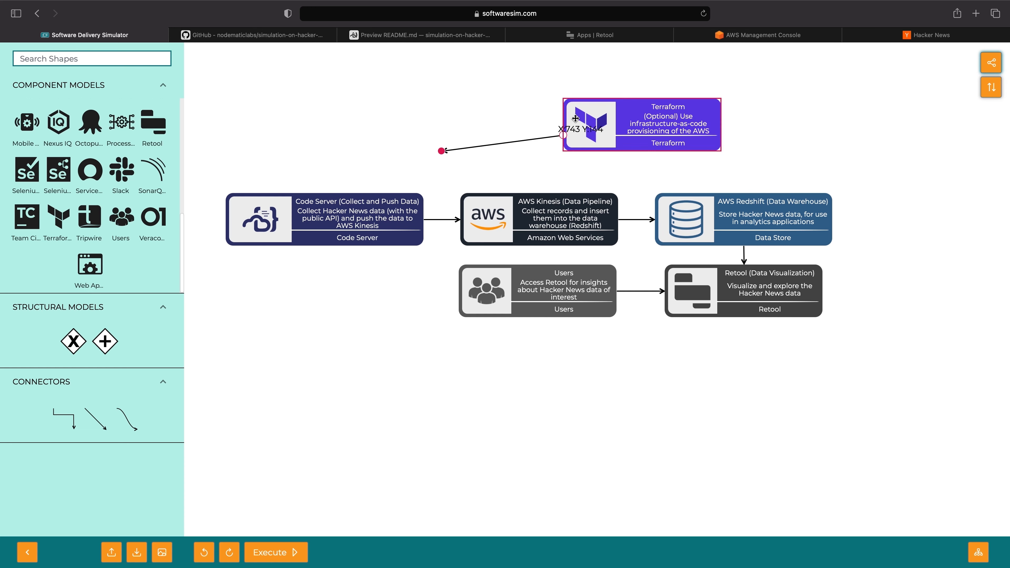
drag(441, 150, 569, 195)
drag(88, 421, 764, 230)
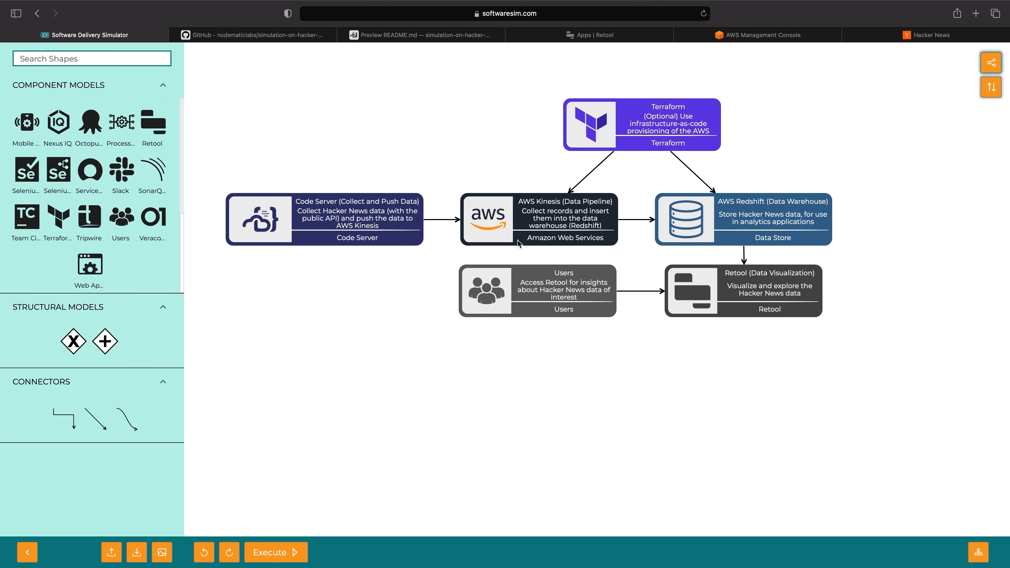
drag(511, 68, 762, 170)
click(492, 151)
drag(445, 180, 849, 255)
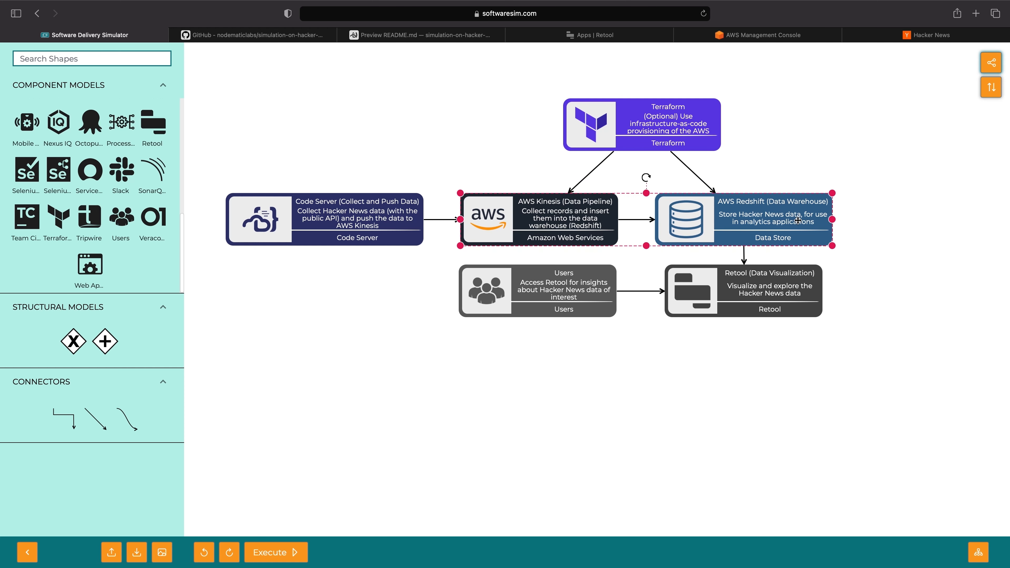
click(431, 269)
drag(542, 71, 736, 175)
drag(212, 183, 859, 338)
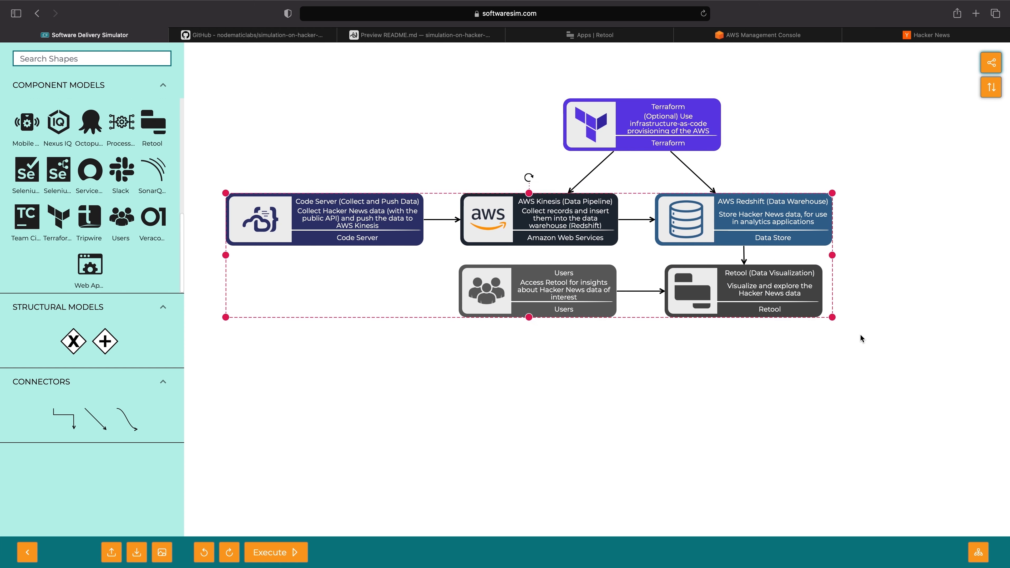
click(682, 445)
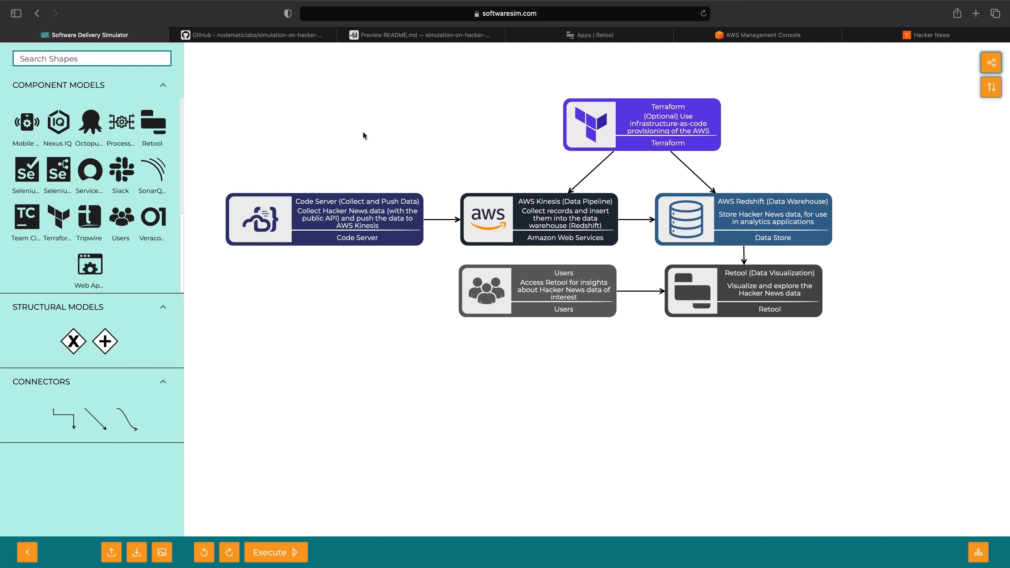
Step: Switch to the AWS Management Console and open the Kinesis service from the Analytics services
click(746, 35)
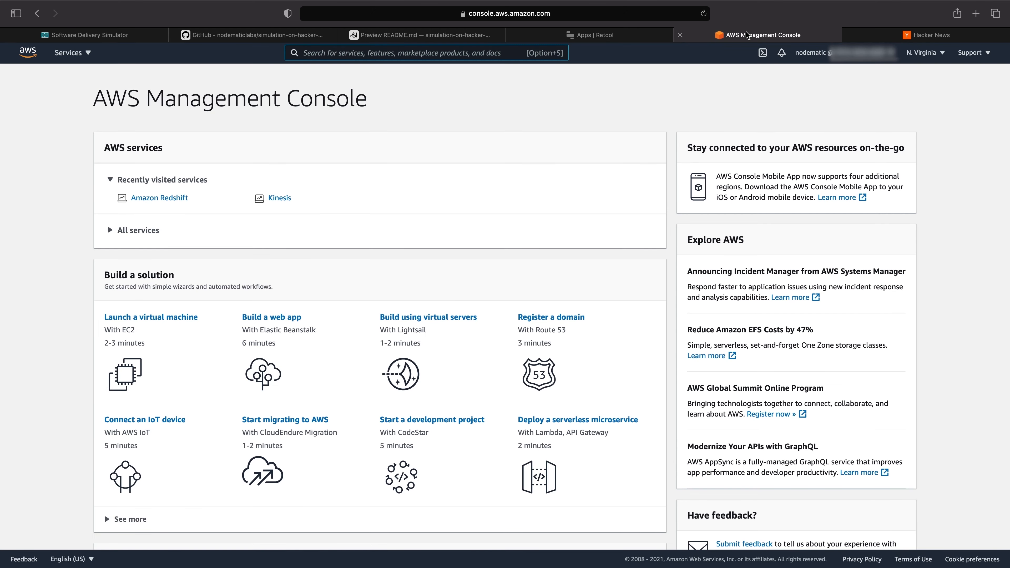
click(75, 54)
scroll(622, 413, down, 3)
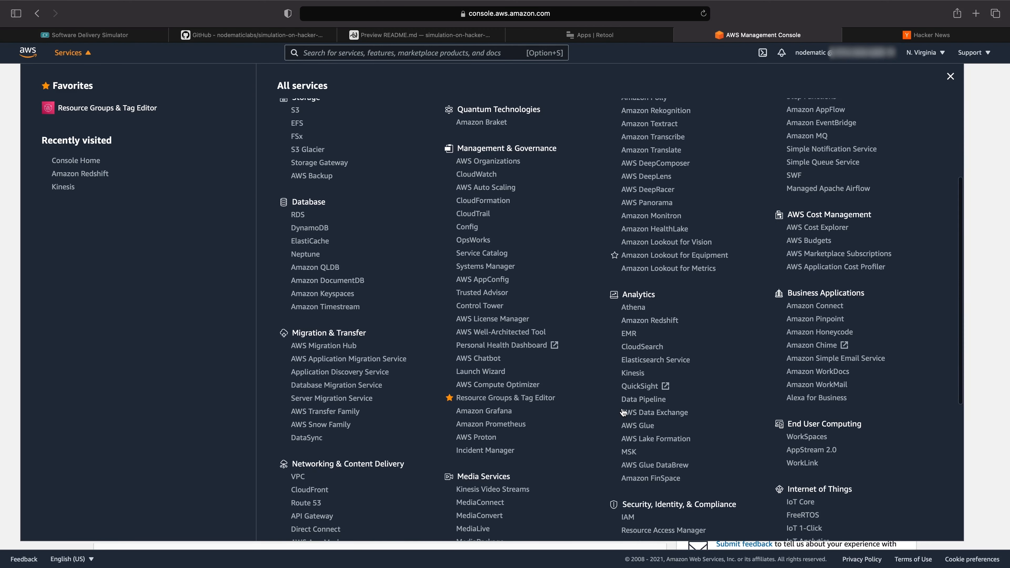
click(631, 372)
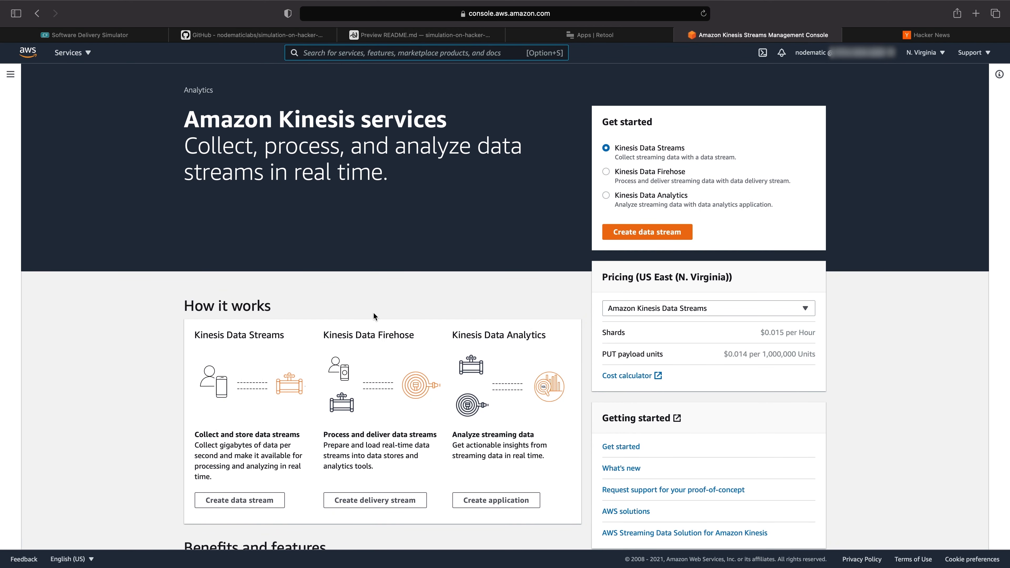
click(73, 55)
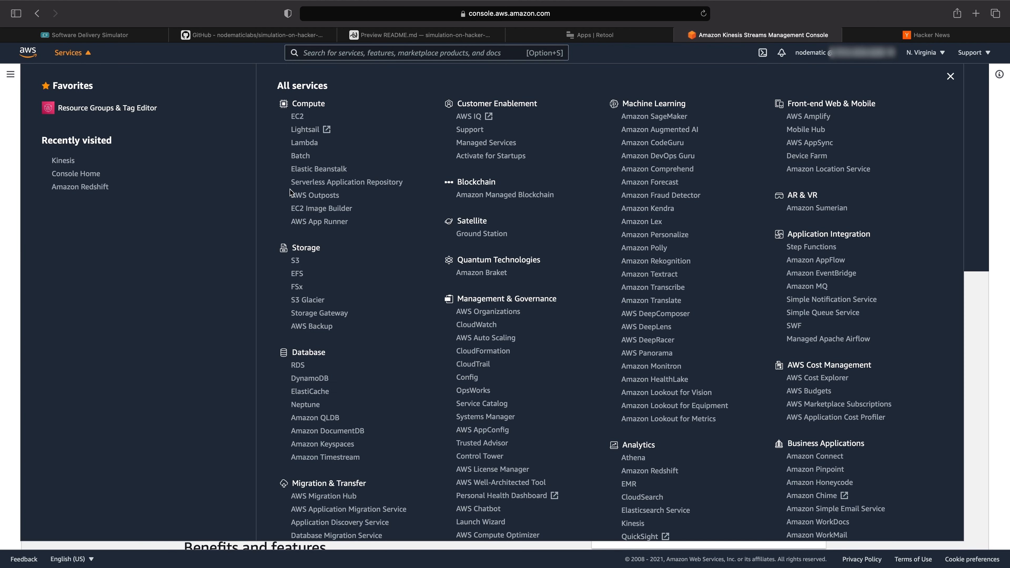
scroll(644, 482, down, 1)
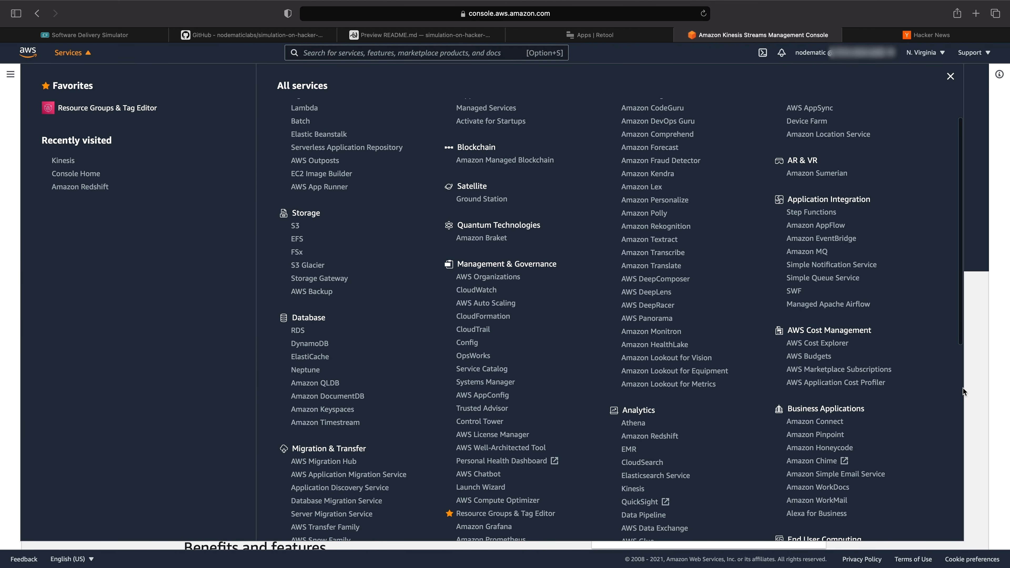
click(970, 387)
Step: Start creating a Kinesis Data Firehose delivery stream in the N. Virginia region
click(605, 172)
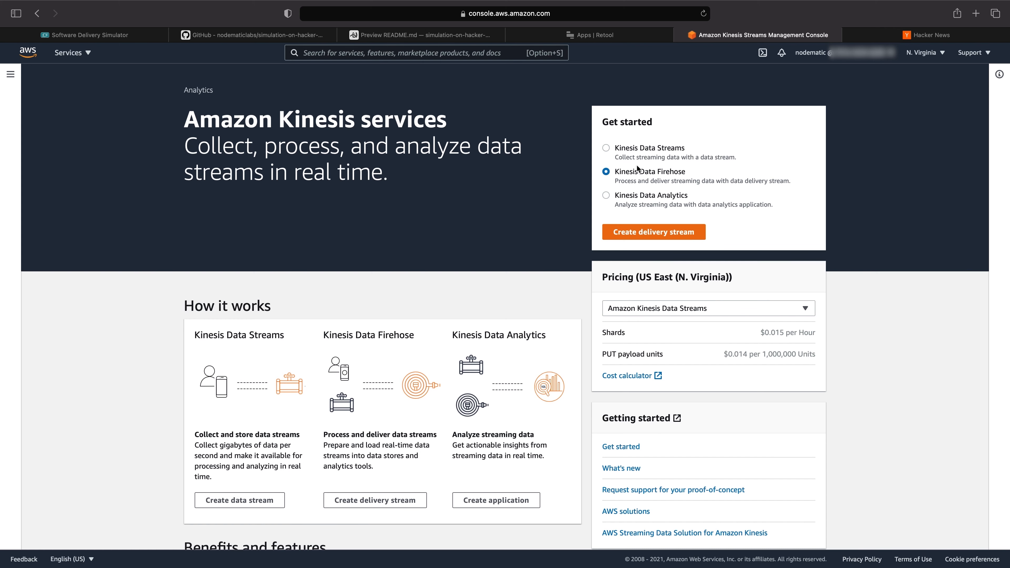
click(924, 55)
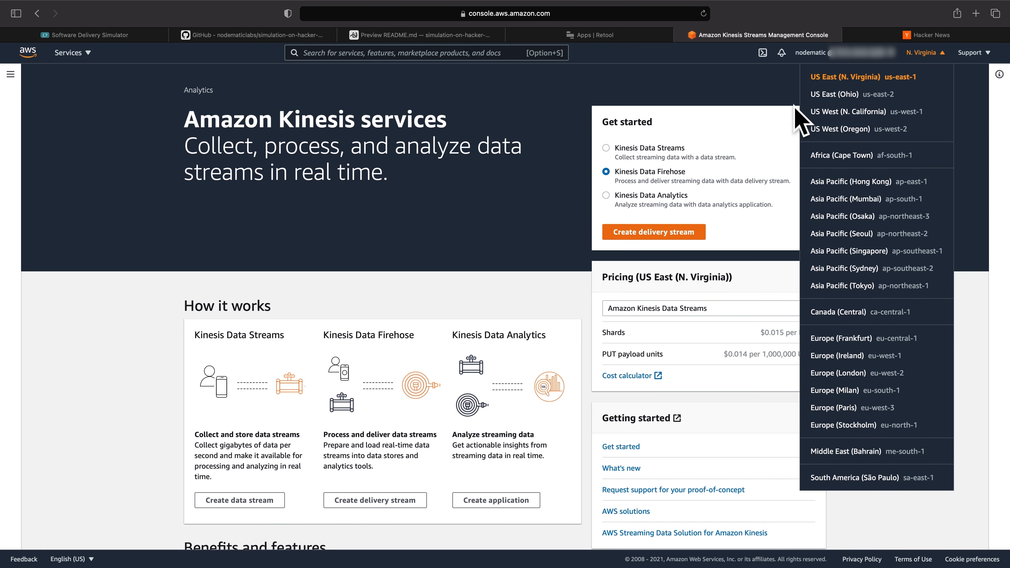
click(532, 231)
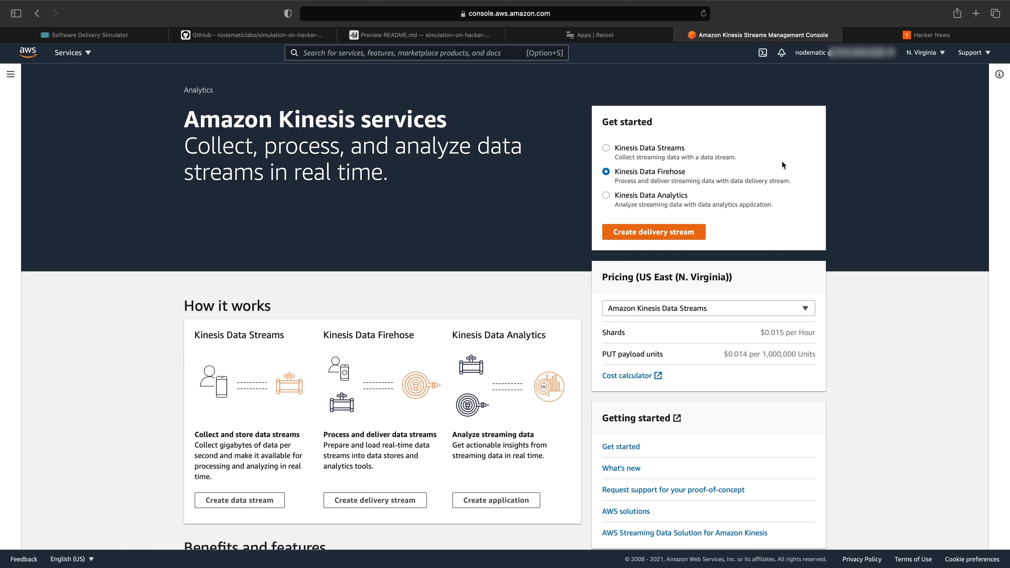
click(646, 234)
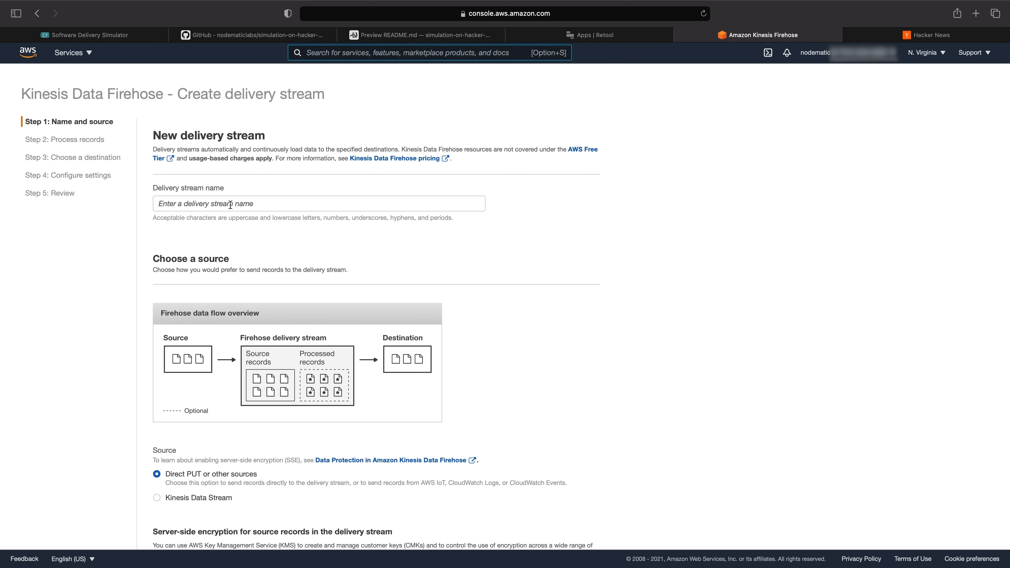
Step: Name the new delivery stream on-hacker-news
click(230, 204)
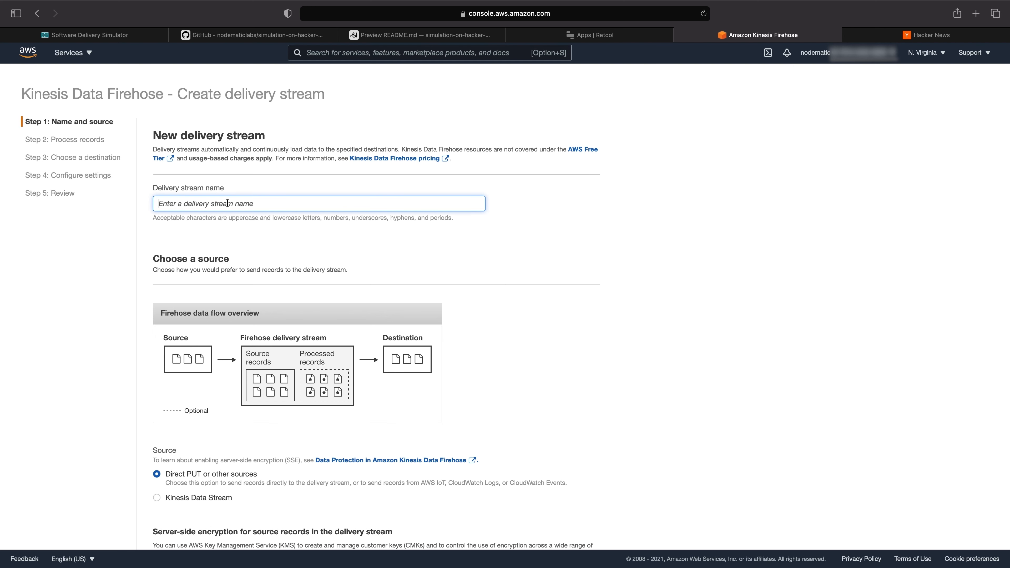
text(on-hacker-news)
scroll(219, 227, down, 3)
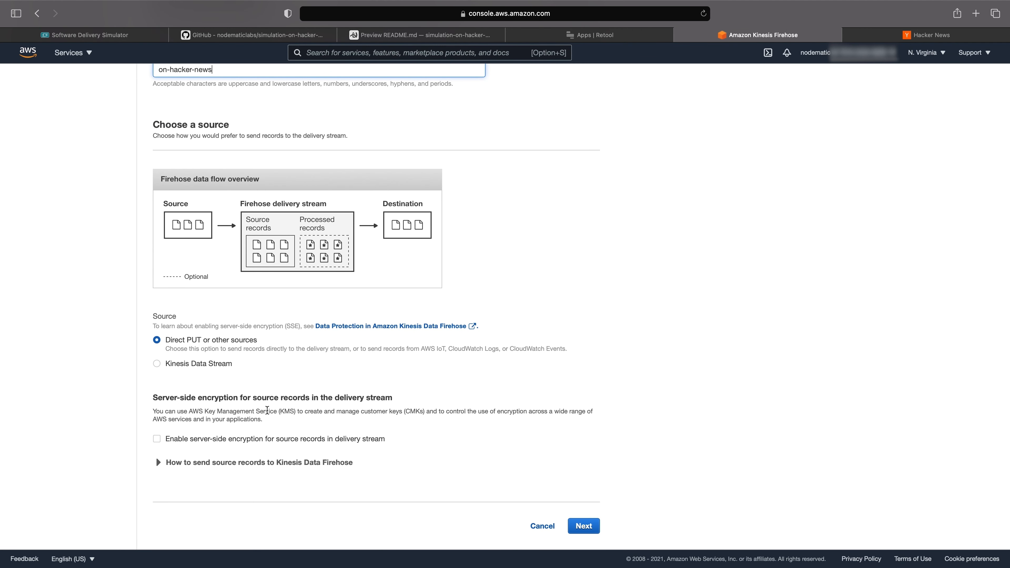
click(119, 35)
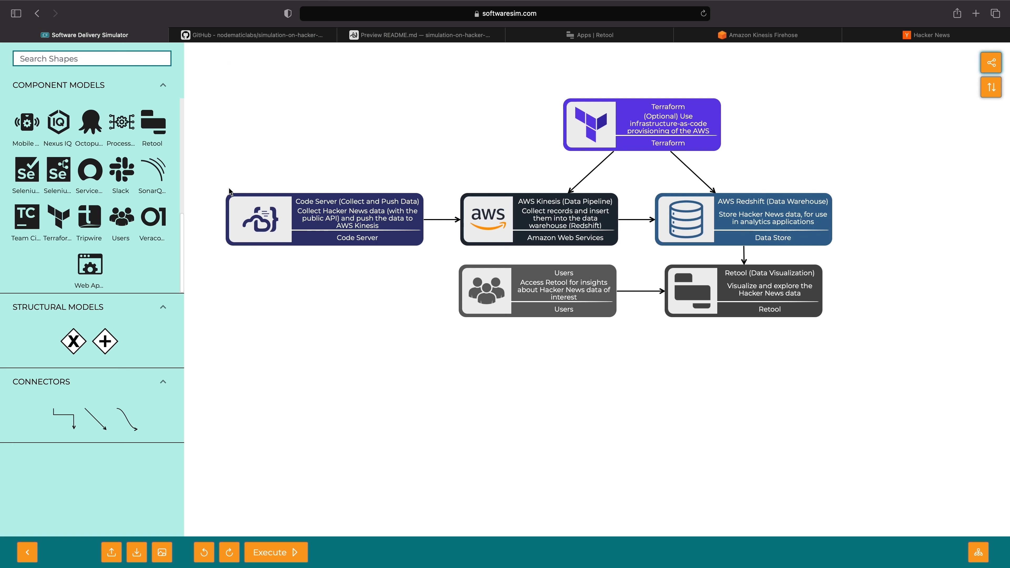
drag(207, 173, 430, 275)
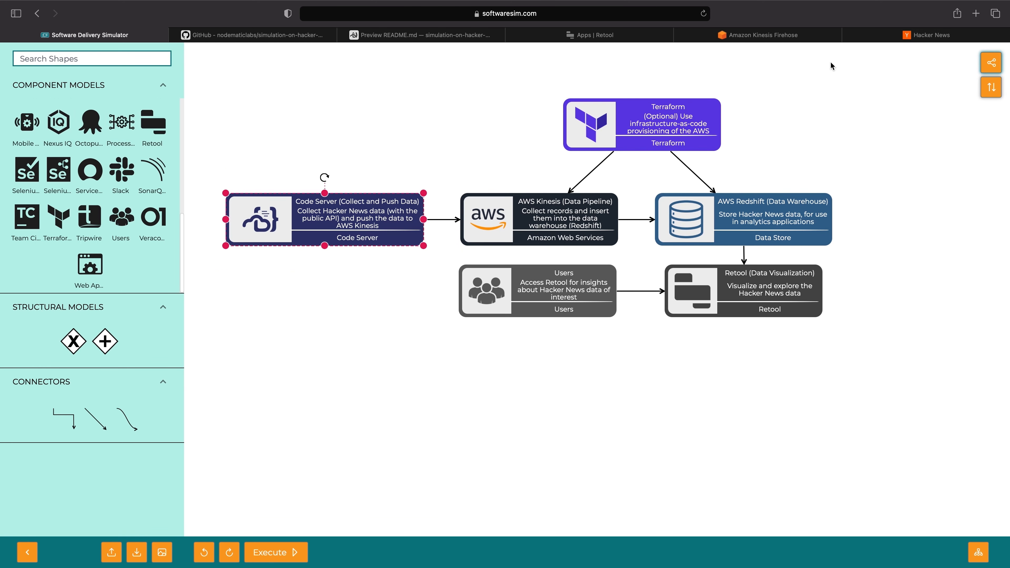
click(747, 38)
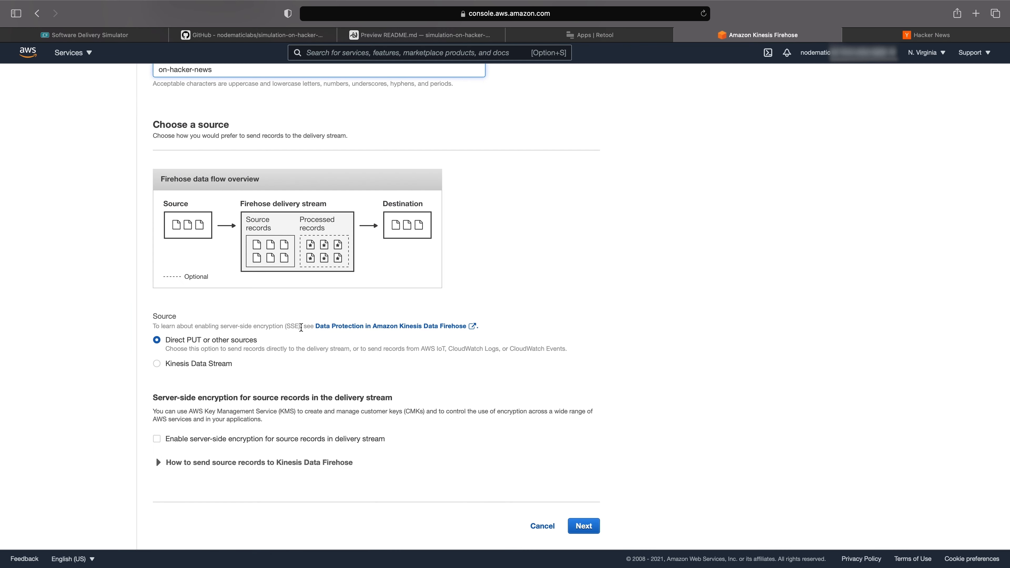
Step: Continue with Direct PUT or other sources as the source, leaving data transformation and record format conversion disabled
click(583, 526)
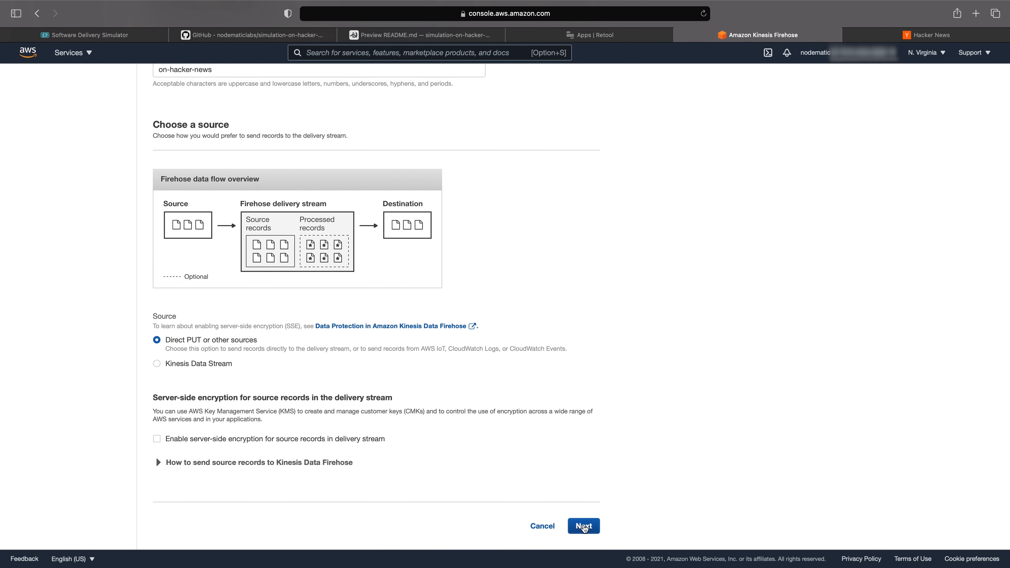
scroll(231, 424, down, 3)
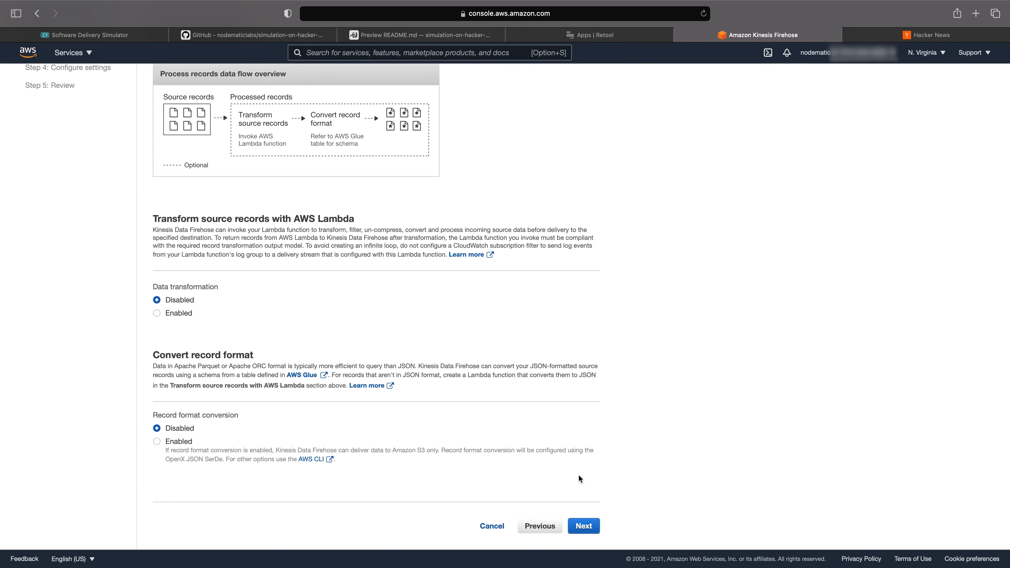
click(585, 526)
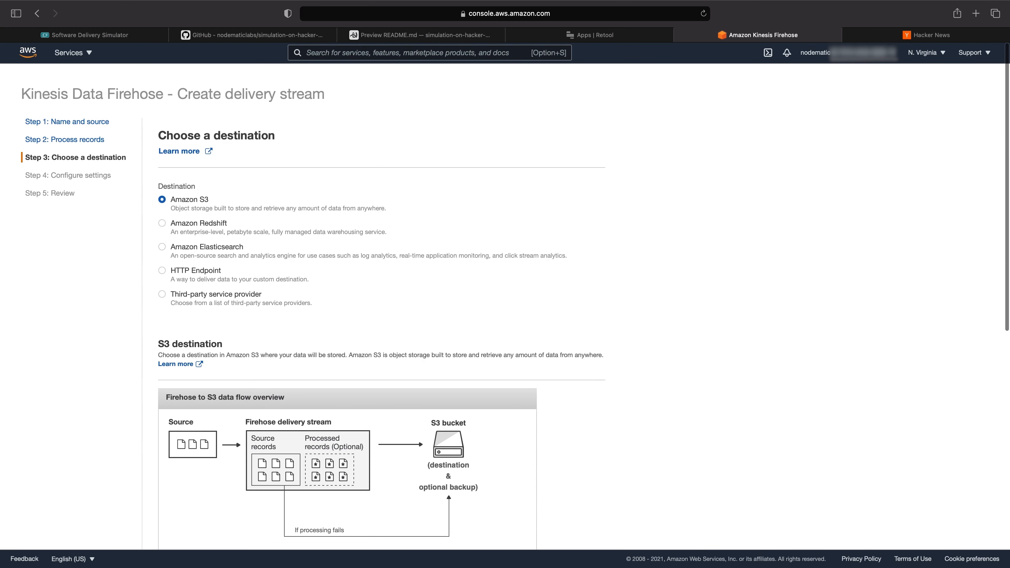
Step: Set Amazon Redshift as the delivery stream's destination and go to its cluster settings
click(162, 223)
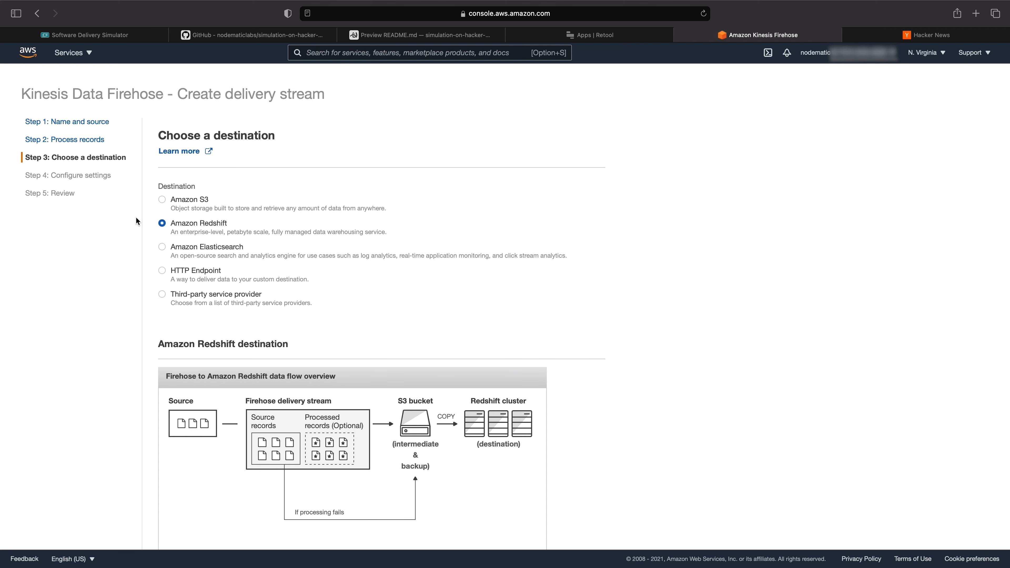
scroll(360, 378, down, 7)
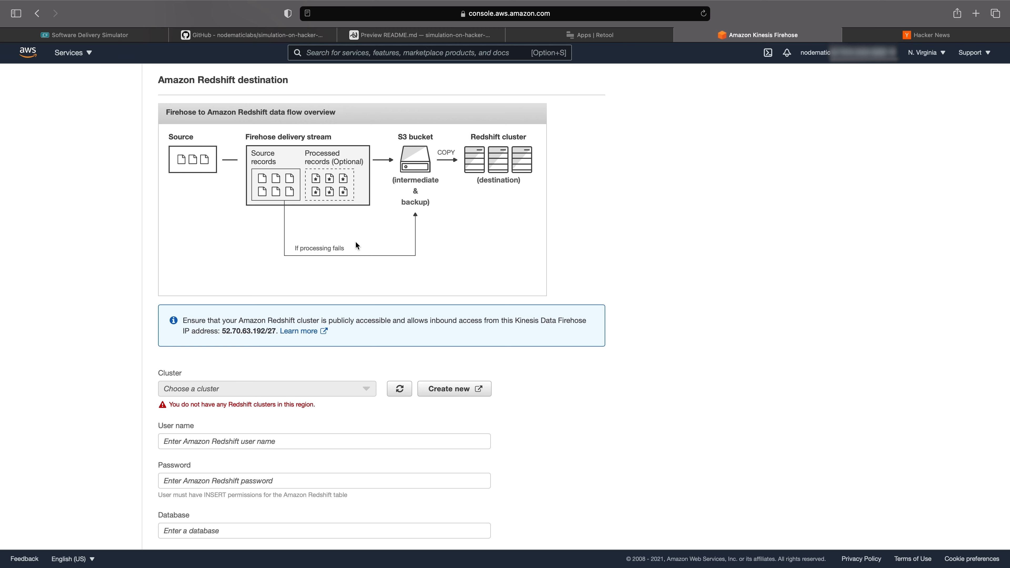
scroll(69, 333, down, 3)
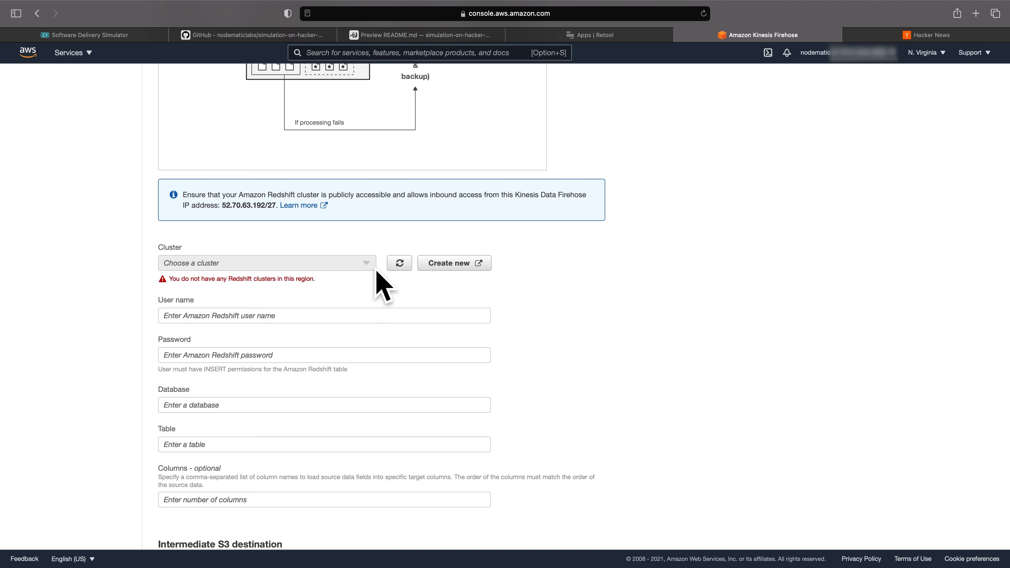
Step: Start creating a new Redshift cluster for the delivery stream and set its cluster identifier to on-hacker-news
click(440, 264)
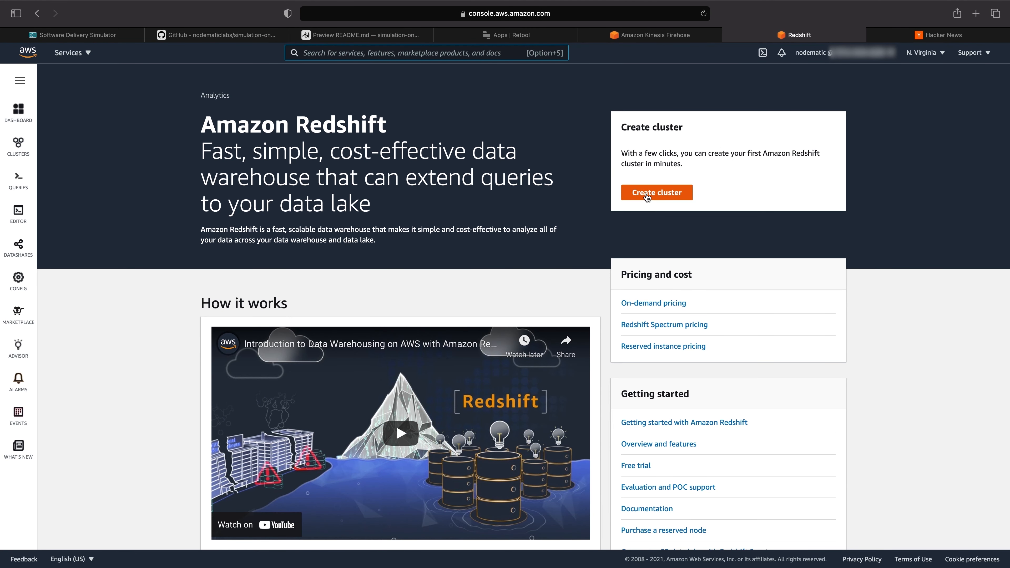
click(657, 193)
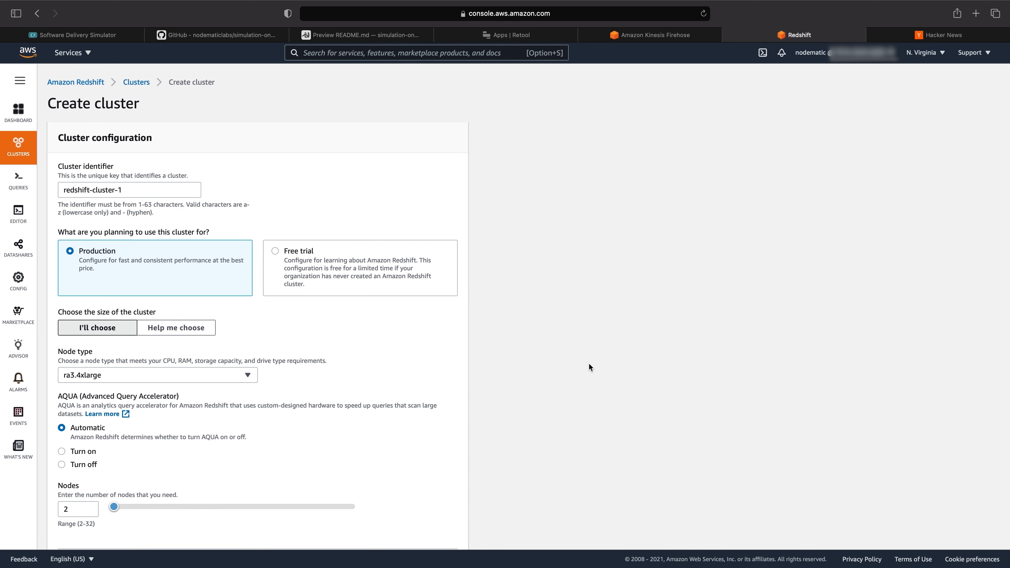
click(923, 55)
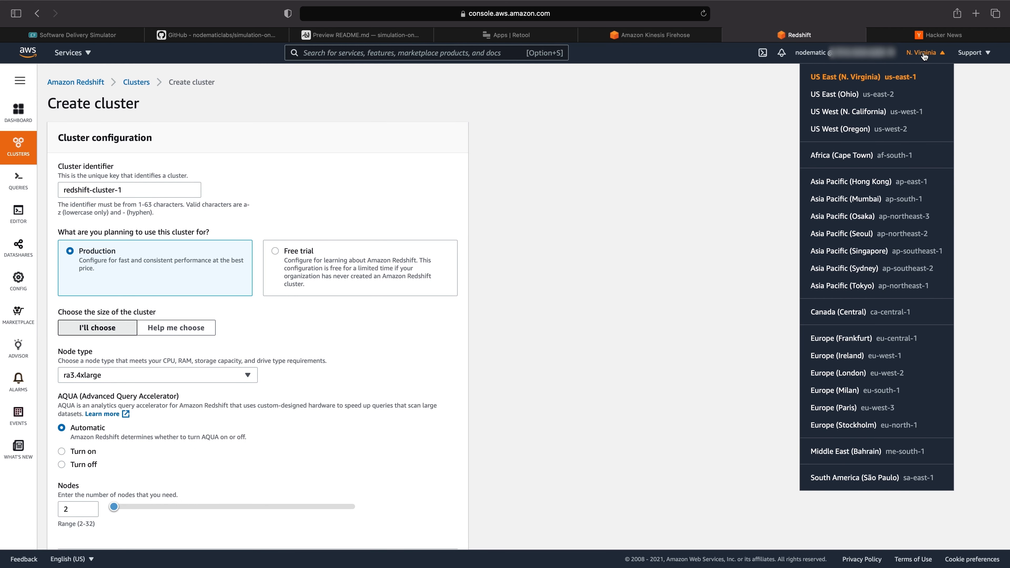
click(923, 55)
drag(137, 187, 2, 185)
text(on-hacker-news)
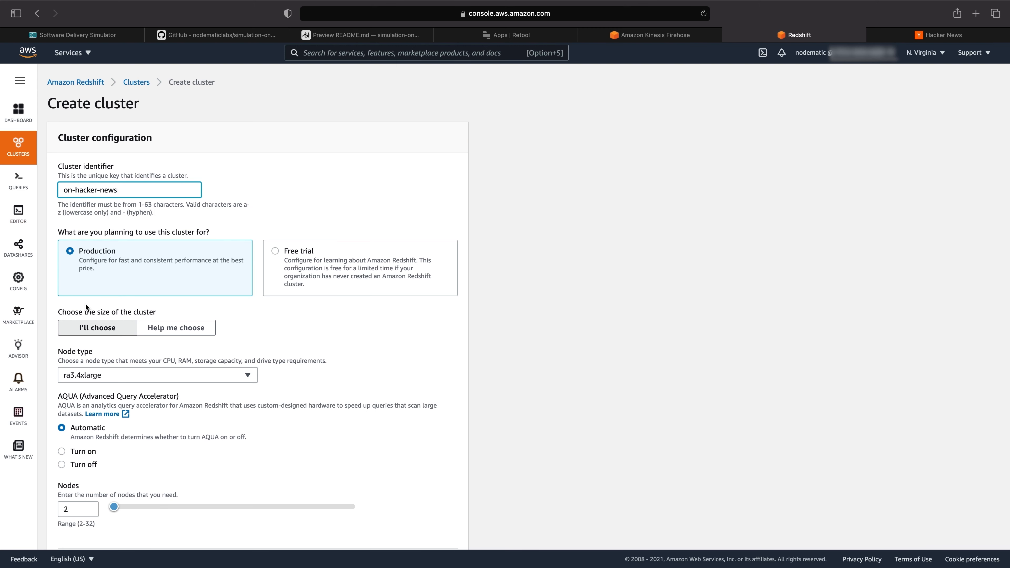
Step: Set the planned use of the new Redshift cluster to Free trial and review its calculated configuration summary
click(294, 249)
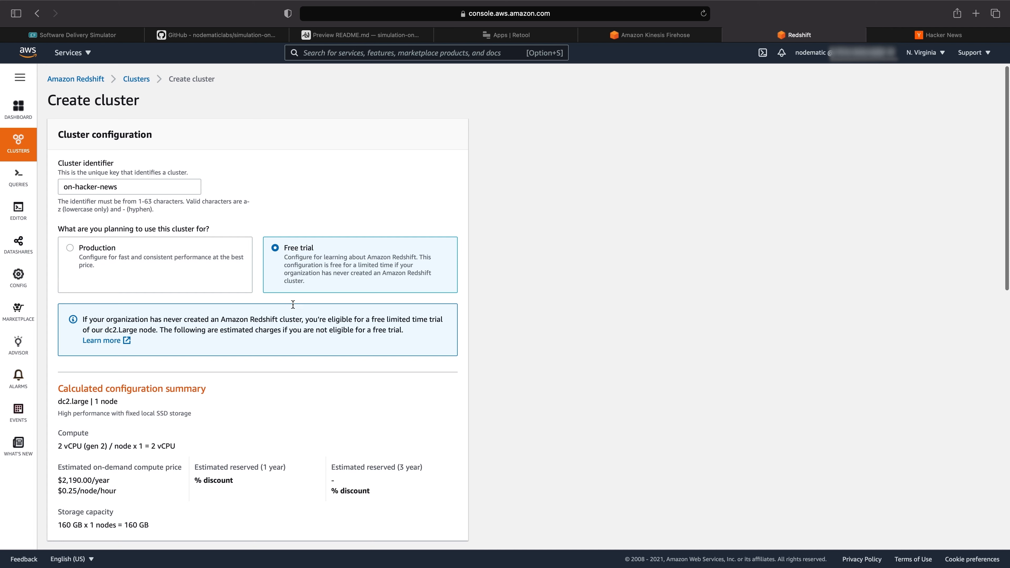
scroll(276, 336, down, 1)
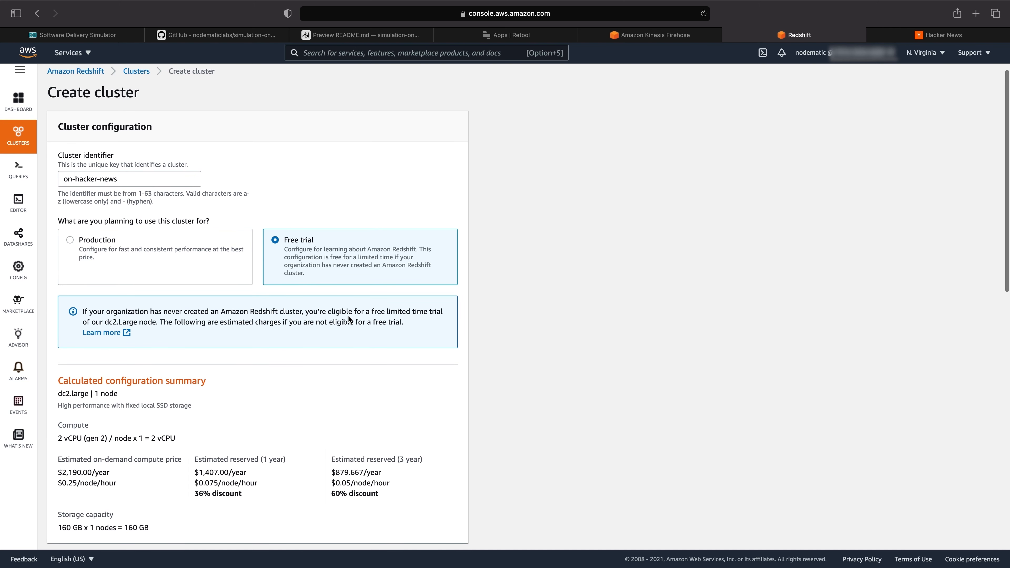
scroll(456, 352, up, 1)
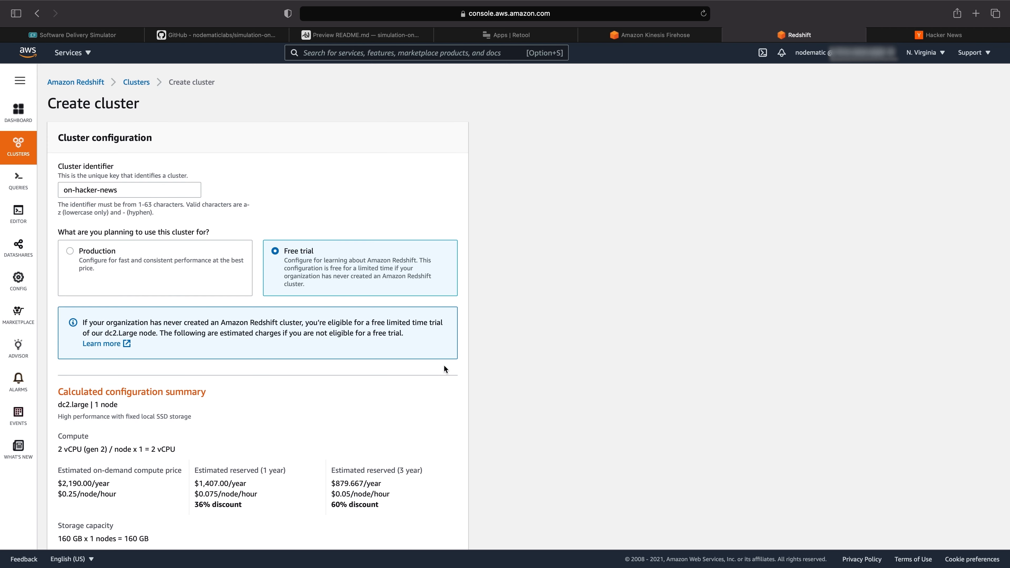
scroll(444, 368, down, 5)
scroll(444, 369, down, 5)
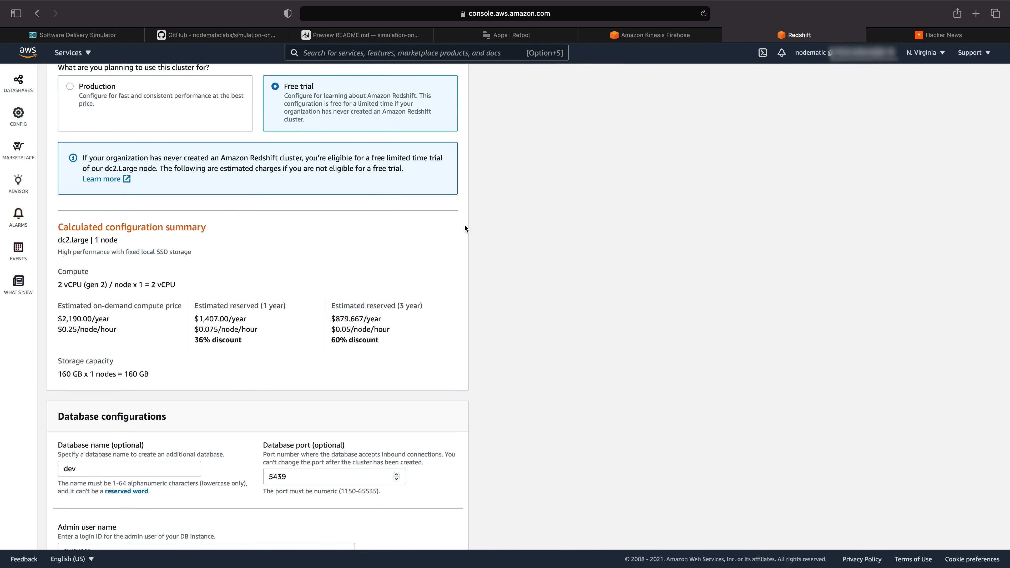
scroll(463, 227, up, 10)
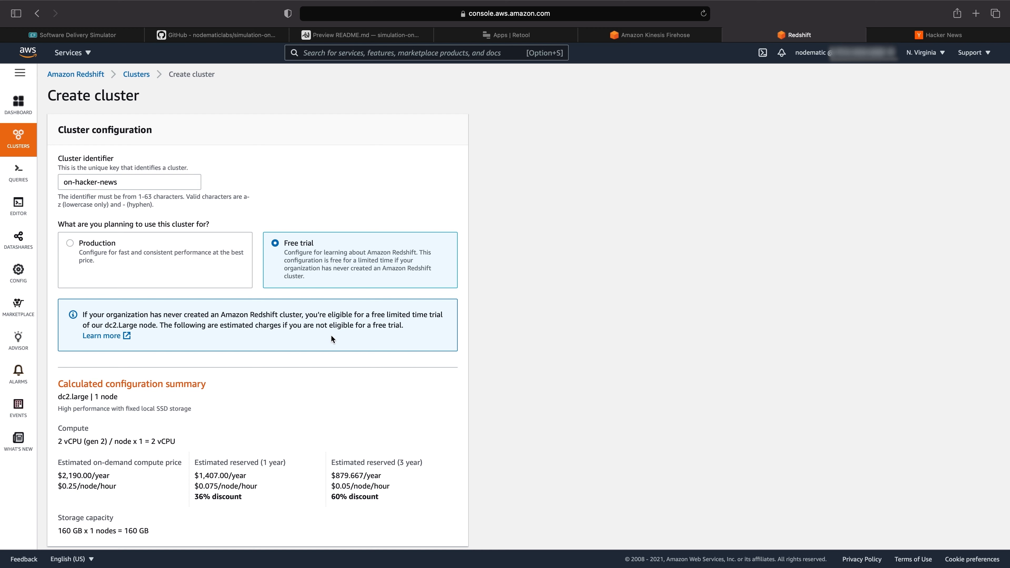
Step: Name the cluster's database on_hacker_news and set the admin user name to nodematic
scroll(374, 318, down, 15)
double_click(101, 357)
text(on_hacker_news)
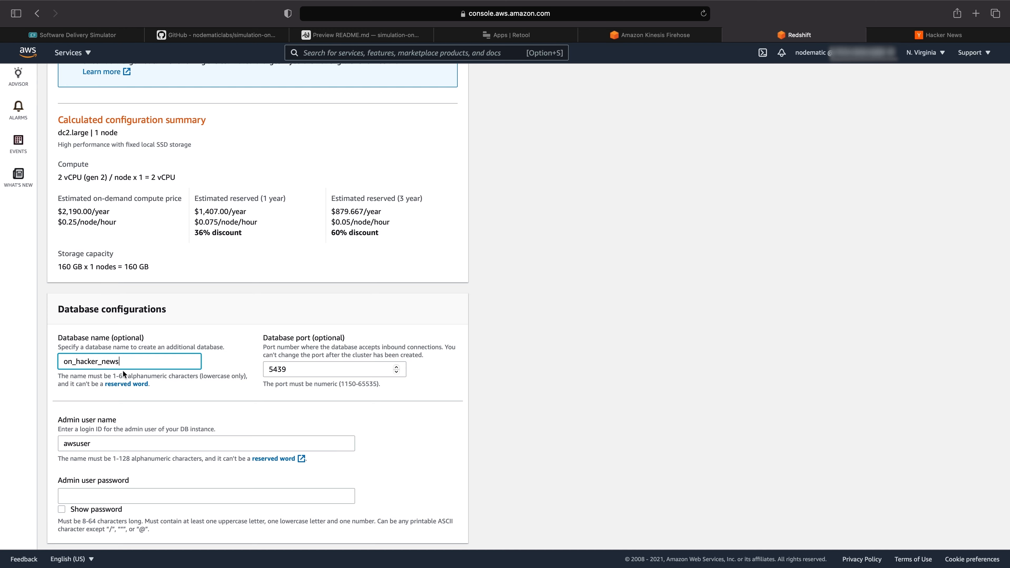
scroll(122, 369, down, 3)
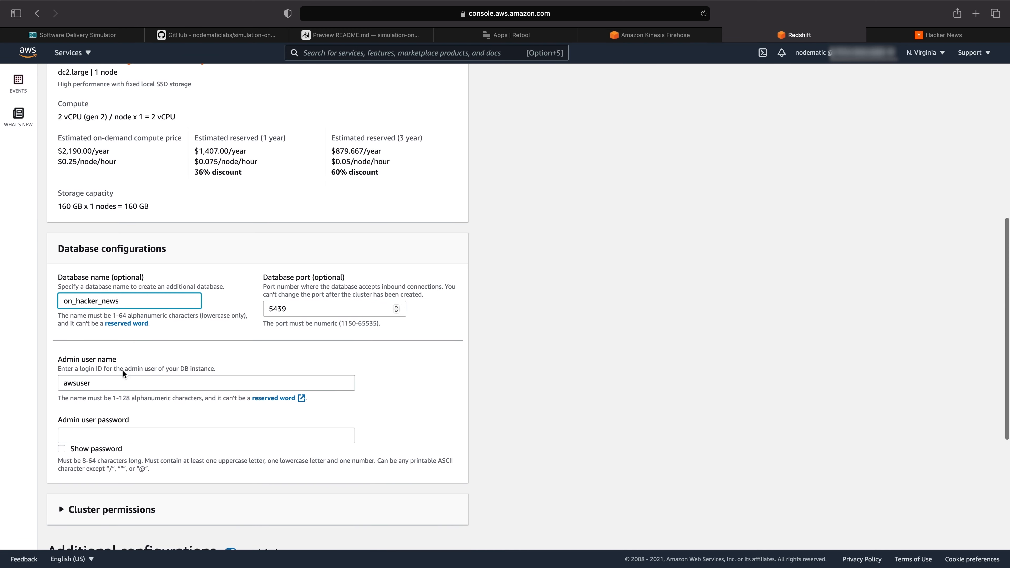
double_click(121, 382)
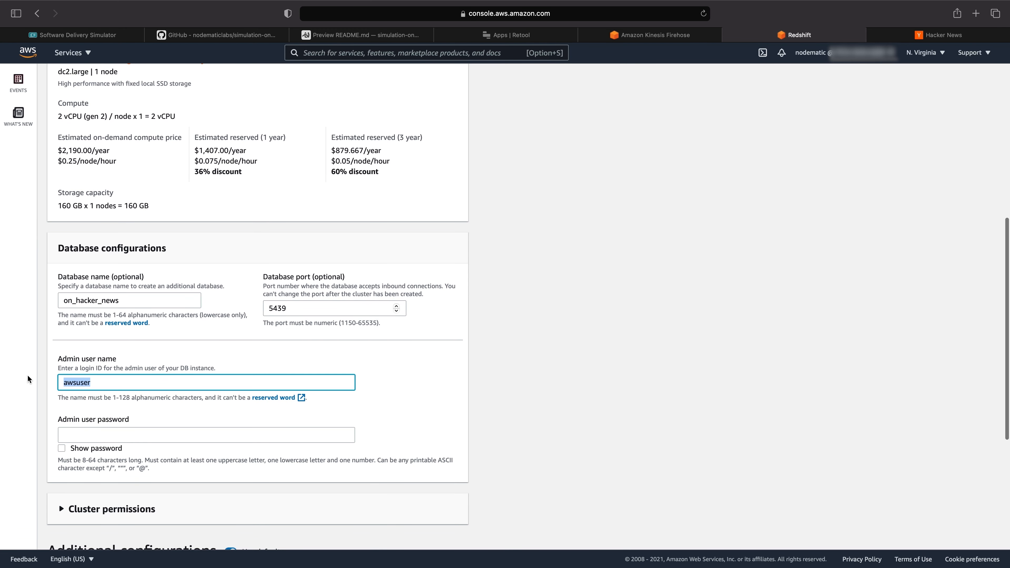
text(nodematic)
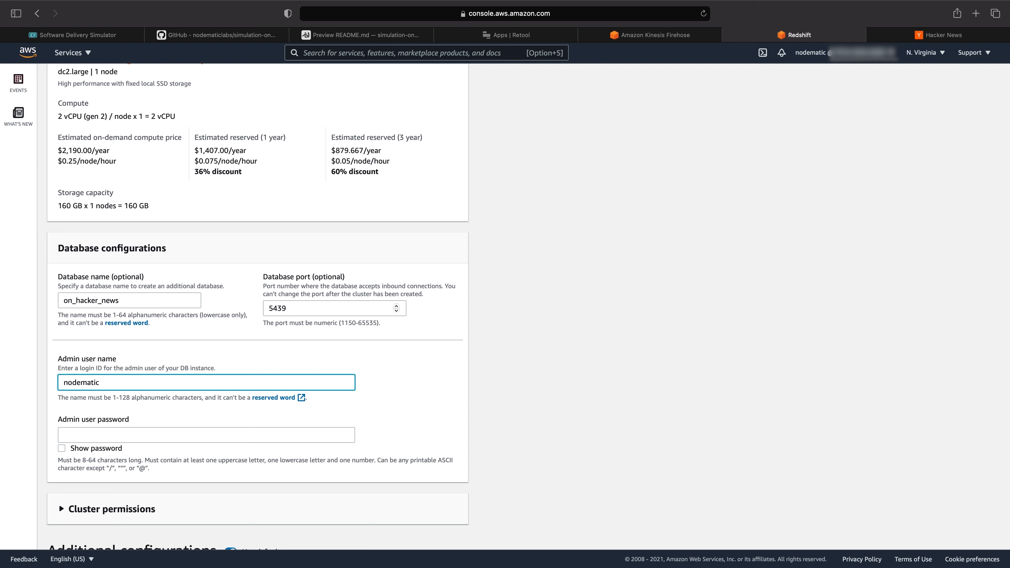
key(Tab)
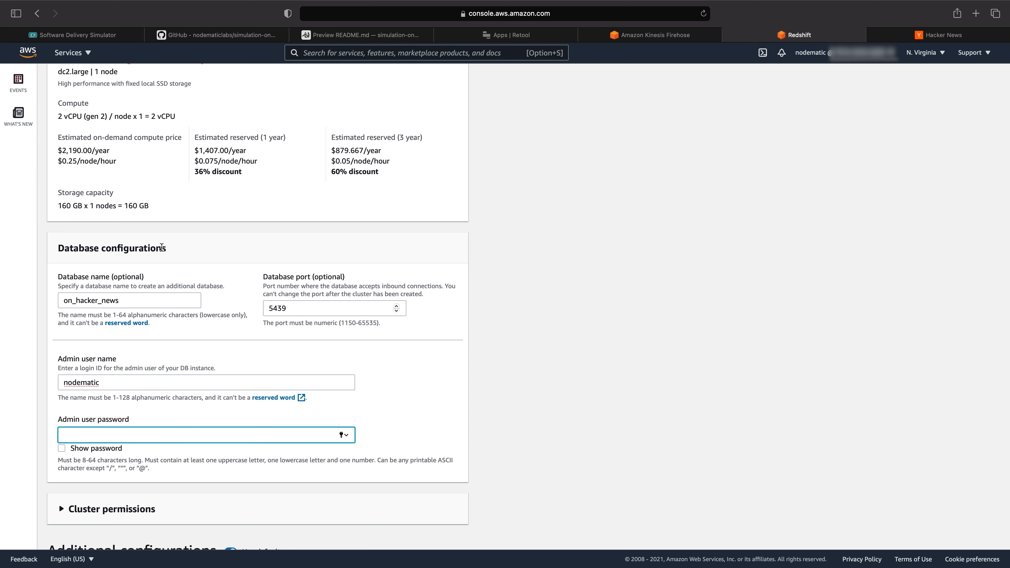
Step: Copy the prepared password from the untitled file in the code editor into the cluster's admin user password field and show it
drag(145, 460, 373, 459)
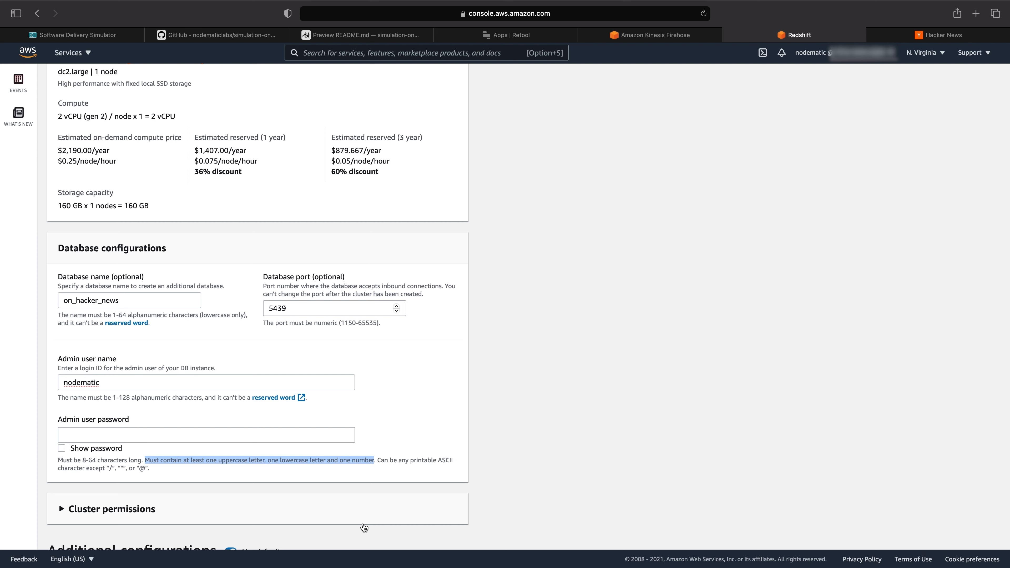
click(551, 445)
mouse_move(365, 2)
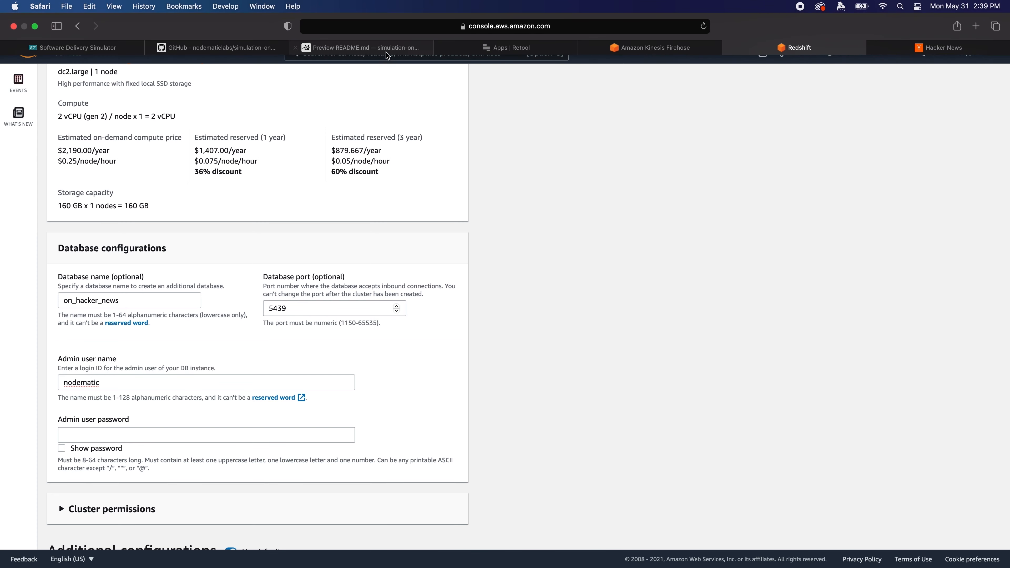
click(398, 48)
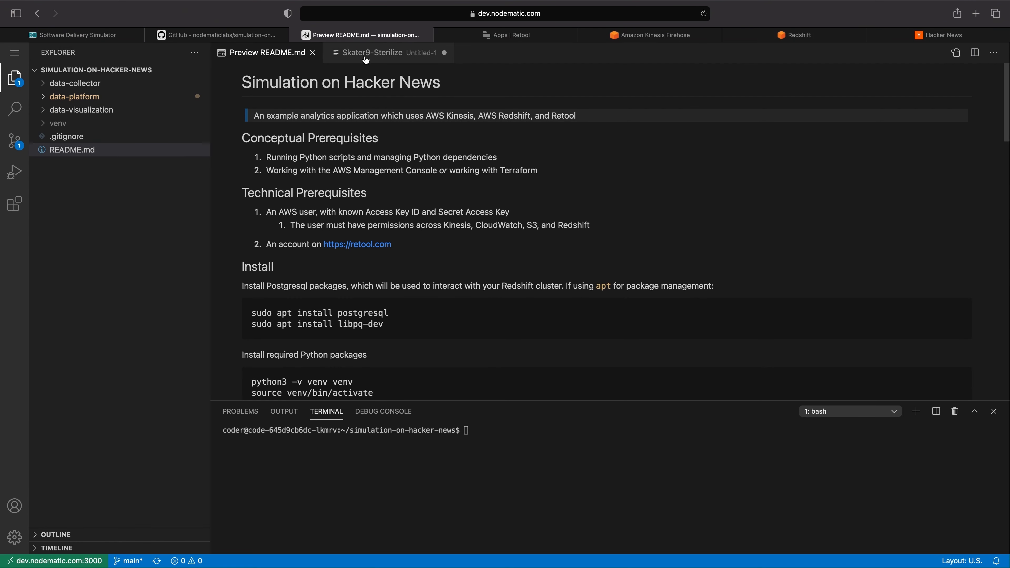
click(365, 52)
drag(325, 68, 225, 64)
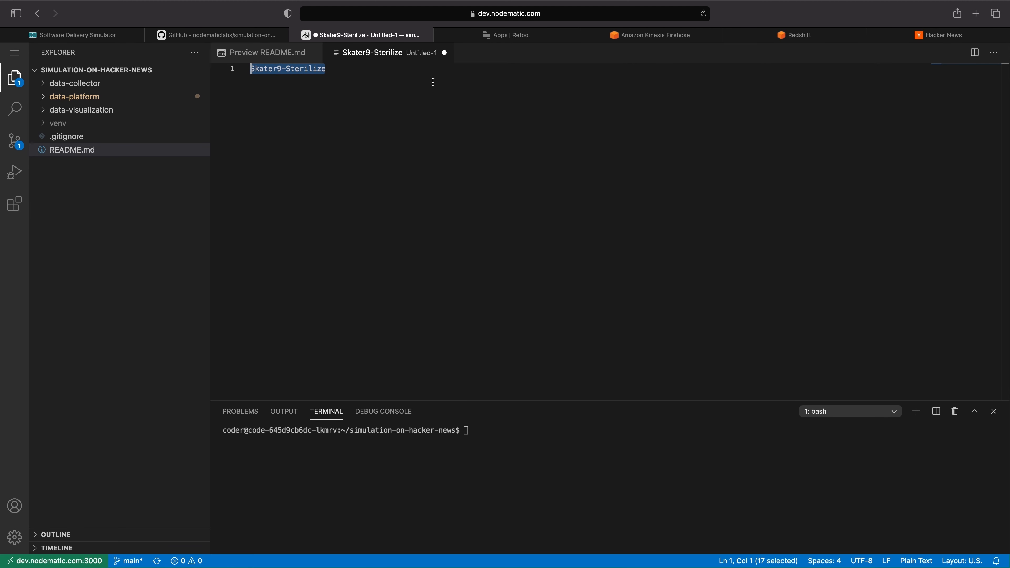
click(802, 35)
click(100, 433)
key(super+v)
click(62, 448)
Step: Create the Redshift cluster with the default additional configurations
scroll(194, 453, down, 1)
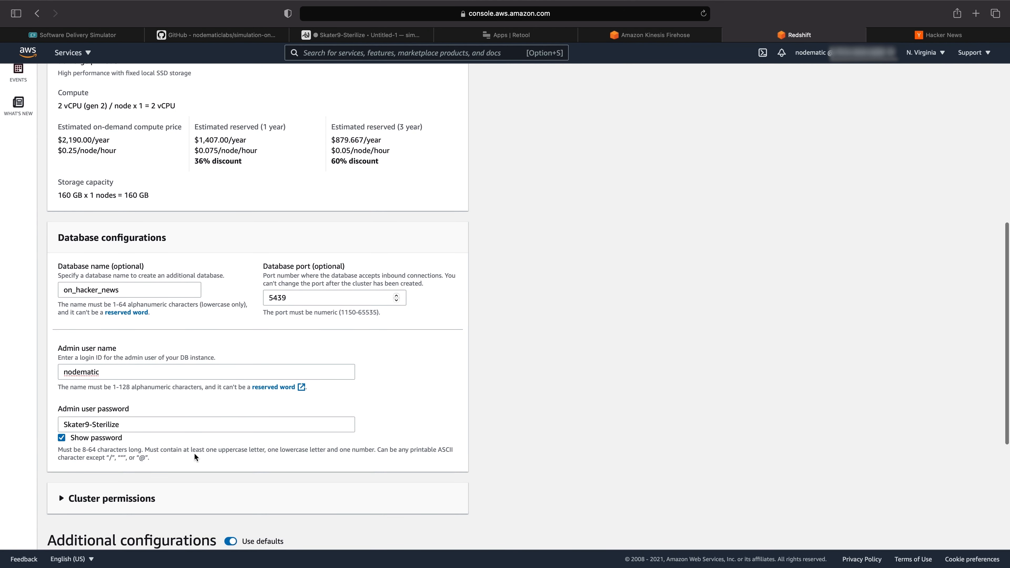
scroll(194, 454, down, 6)
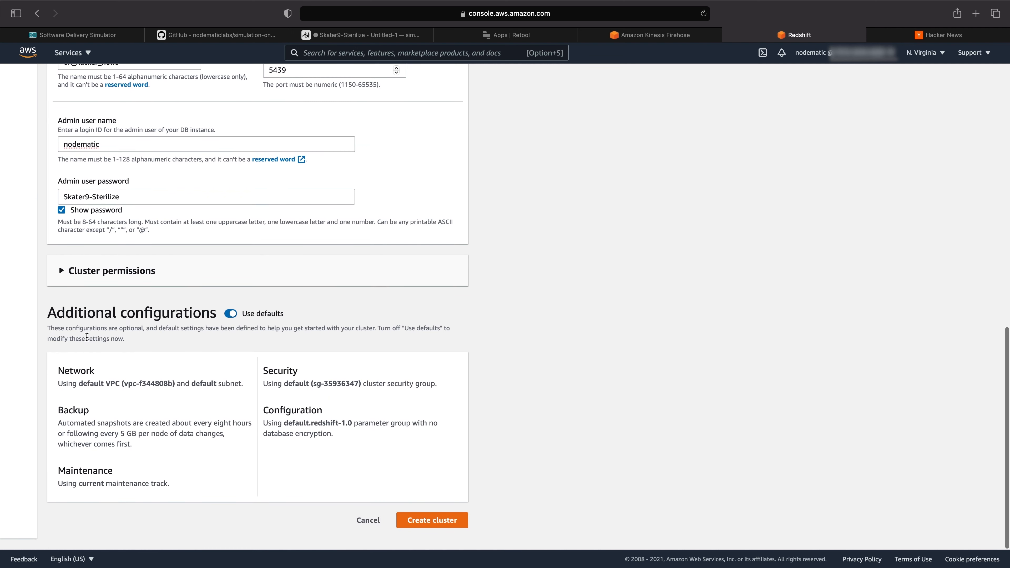
click(427, 525)
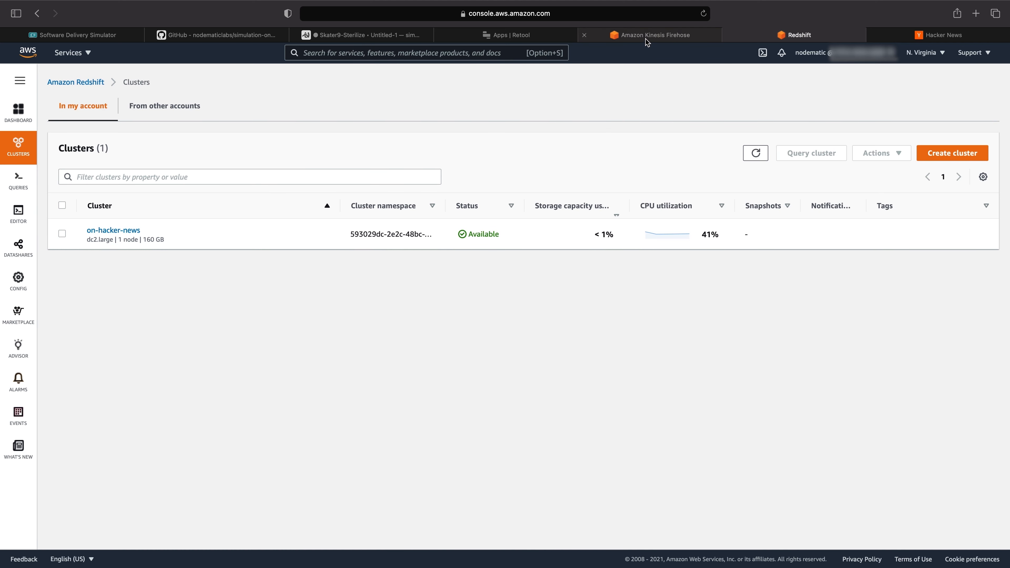
Step: Return to the Kinesis Firehose setup, refresh the cluster list and choose on-hacker-news as the destination cluster
click(648, 36)
click(398, 264)
click(341, 265)
click(202, 297)
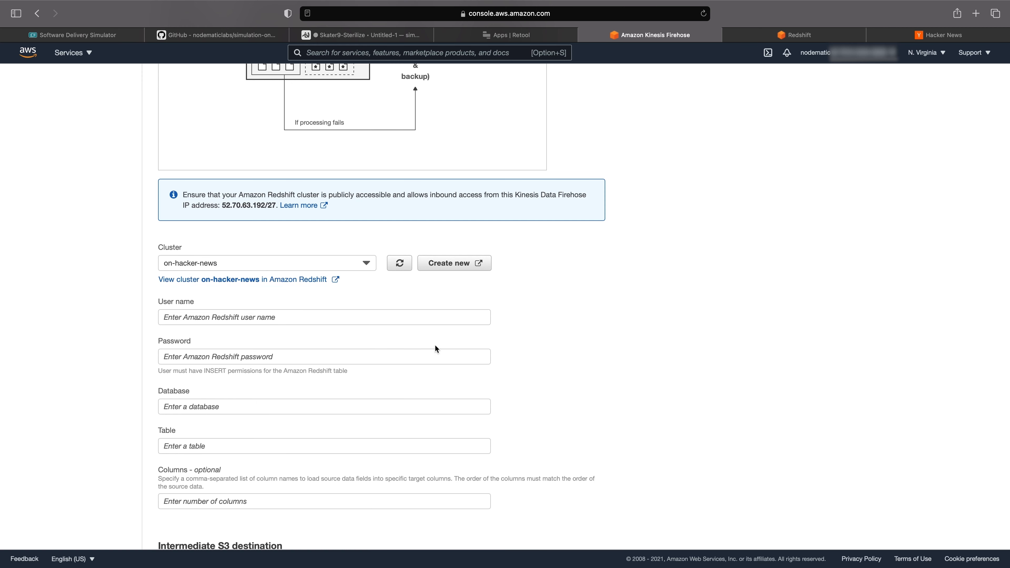
Step: Enter nodematic as the Redshift user name and fill in the Redshift password copied from the untitled file
click(284, 317)
text(nodematic)
key(Tab)
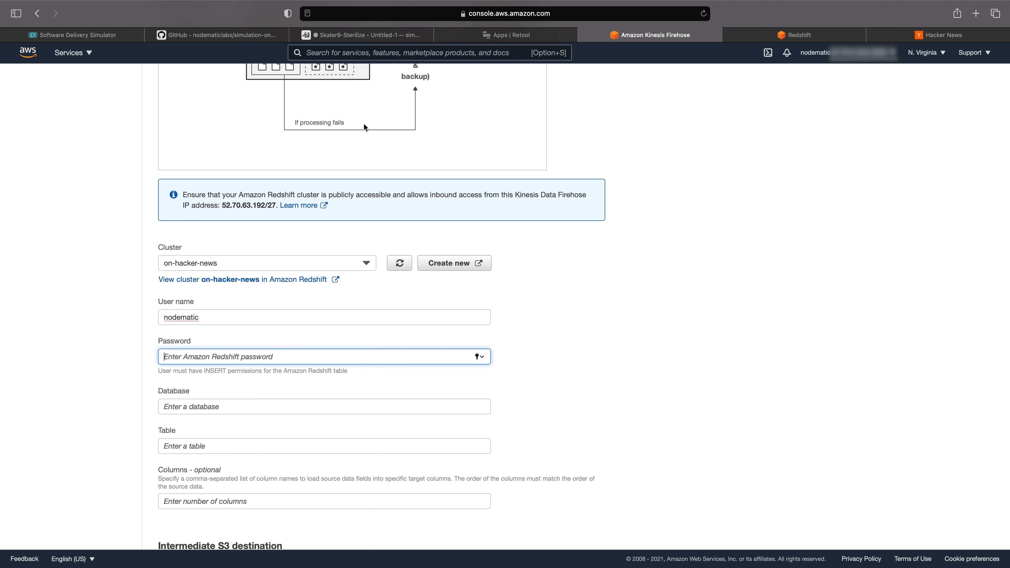
click(344, 40)
click(636, 36)
key(super+v)
Step: Set both the destination database and the destination table to on_hacker_news
click(270, 406)
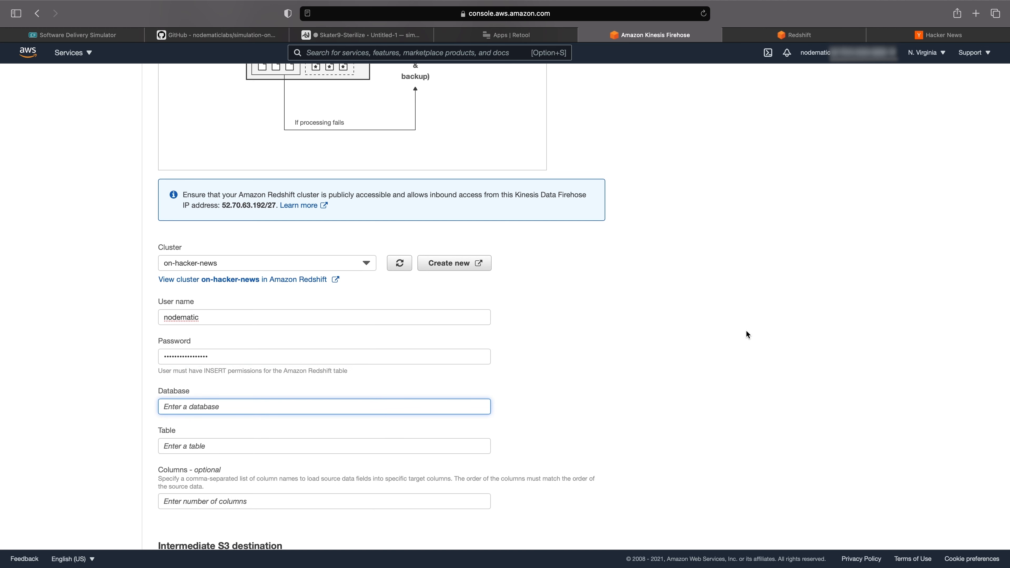
text(on_hacker_news)
click(316, 451)
scroll(322, 441, down, 2)
text(on_hacker_news)
scroll(279, 452, down, 2)
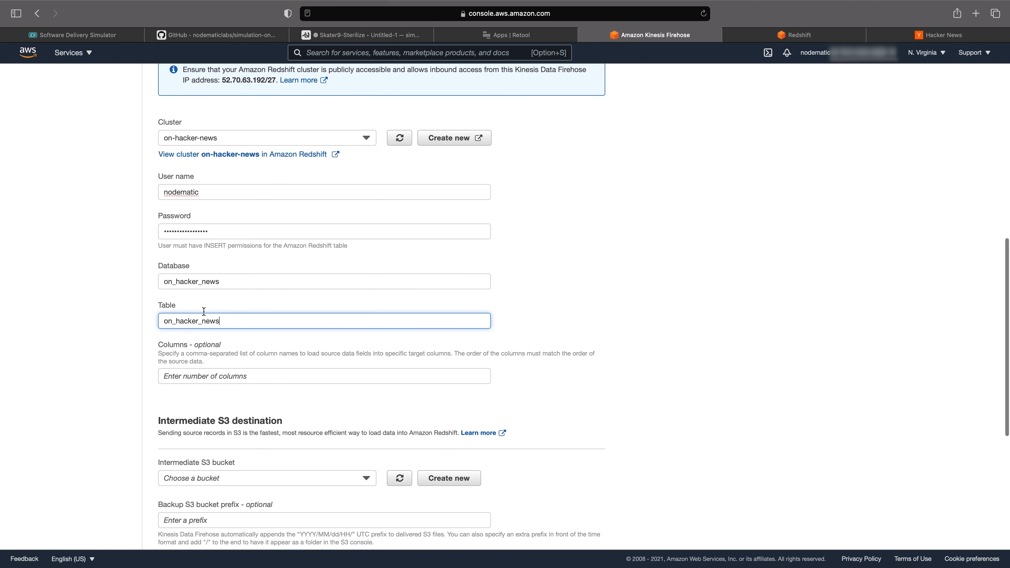
click(201, 283)
drag(198, 321, 204, 324)
click(255, 322)
Step: Create a new intermediate S3 bucket named on-hacker-news-189f in the US East (N. Virginia) region
scroll(242, 382, down, 3)
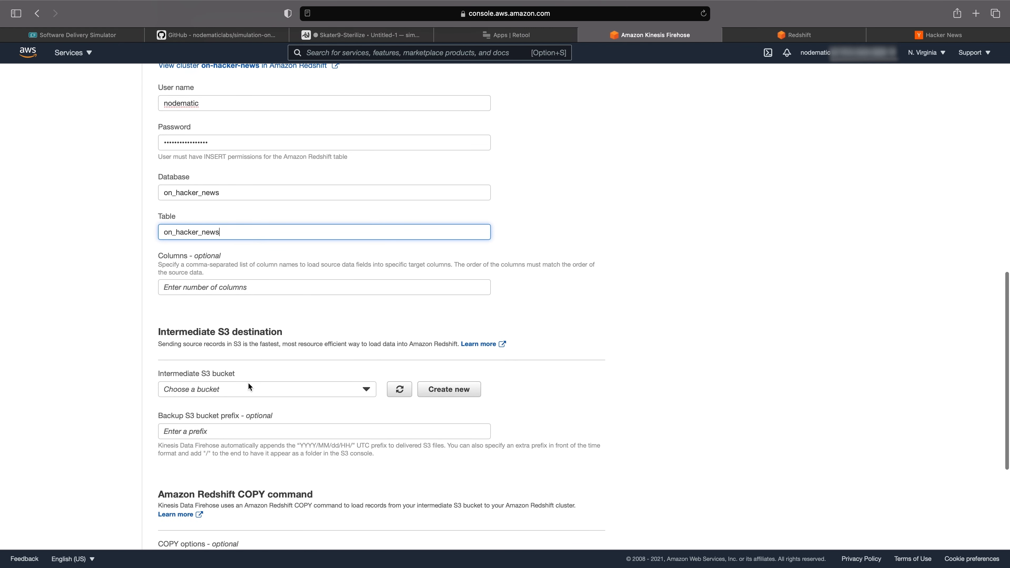
click(445, 390)
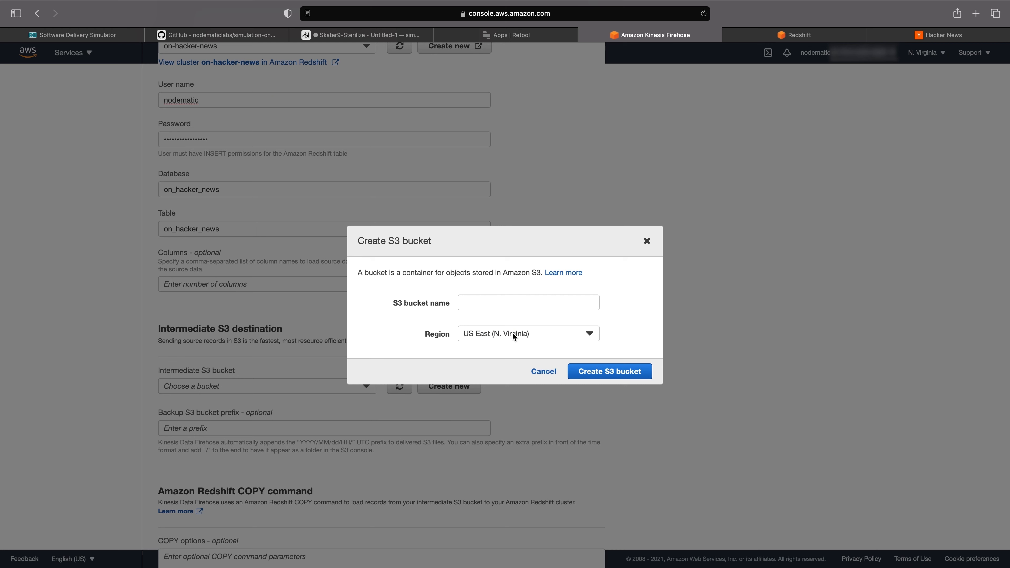
click(521, 305)
text(on-hacker-news-)
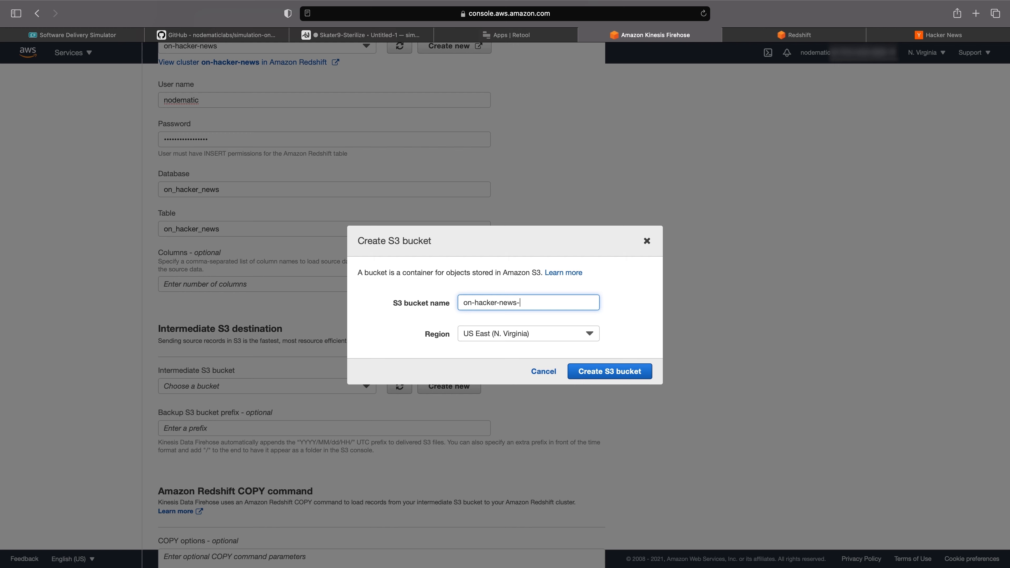
text(189f)
double_click(521, 303)
click(596, 381)
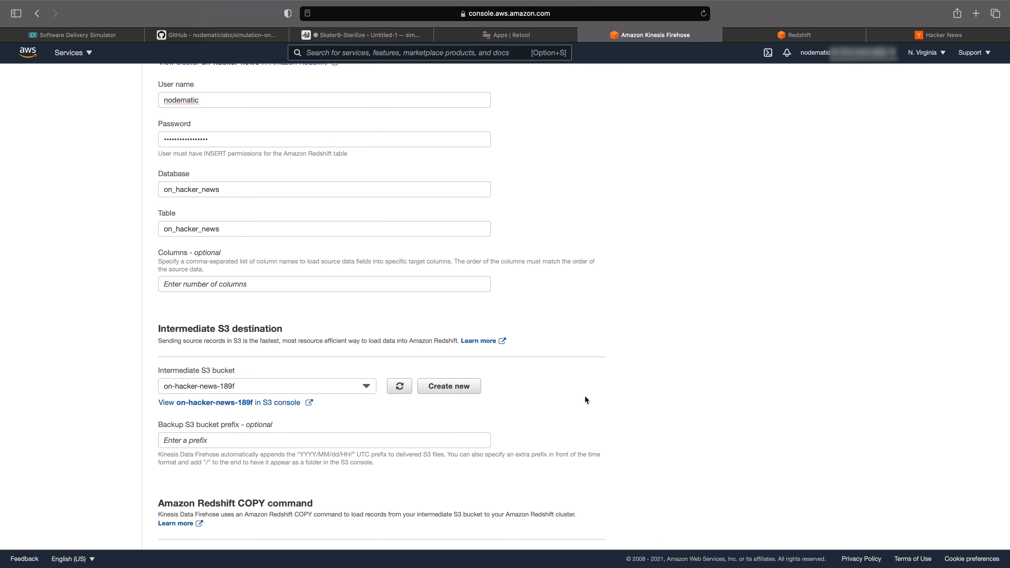
Step: Set the backup S3 bucket prefix to backup/
scroll(431, 453, down, 2)
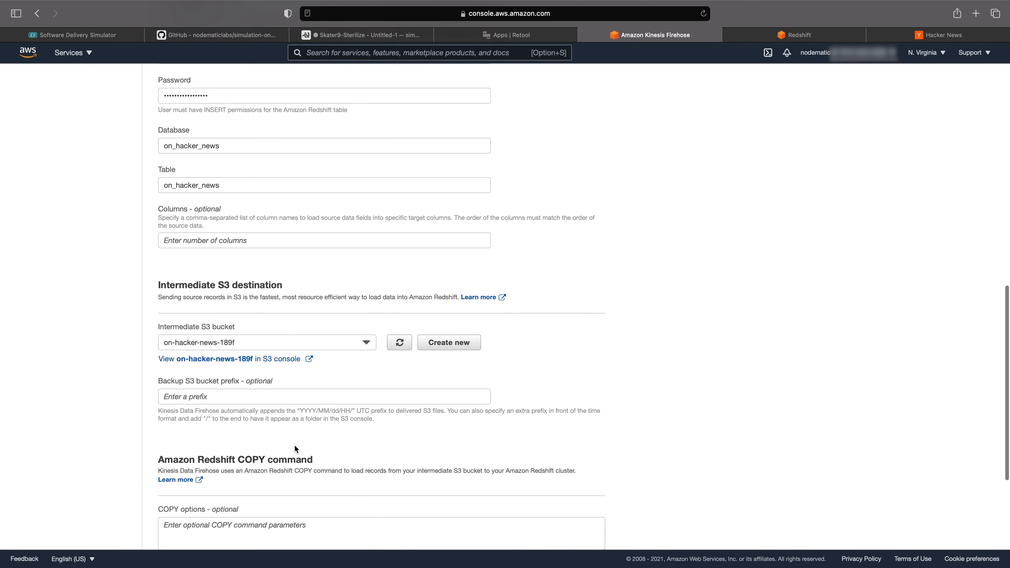
click(251, 396)
text(backup/)
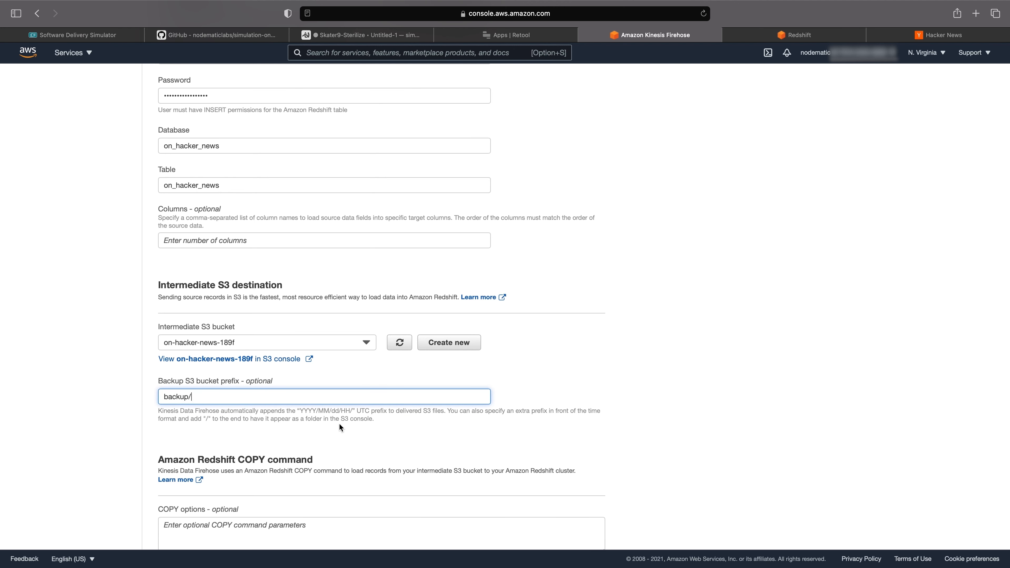
Step: Set the Redshift COPY options to json 'auto' and continue to the delivery stream's Configure settings step
scroll(340, 426, down, 5)
click(264, 356)
text(json 'auto')
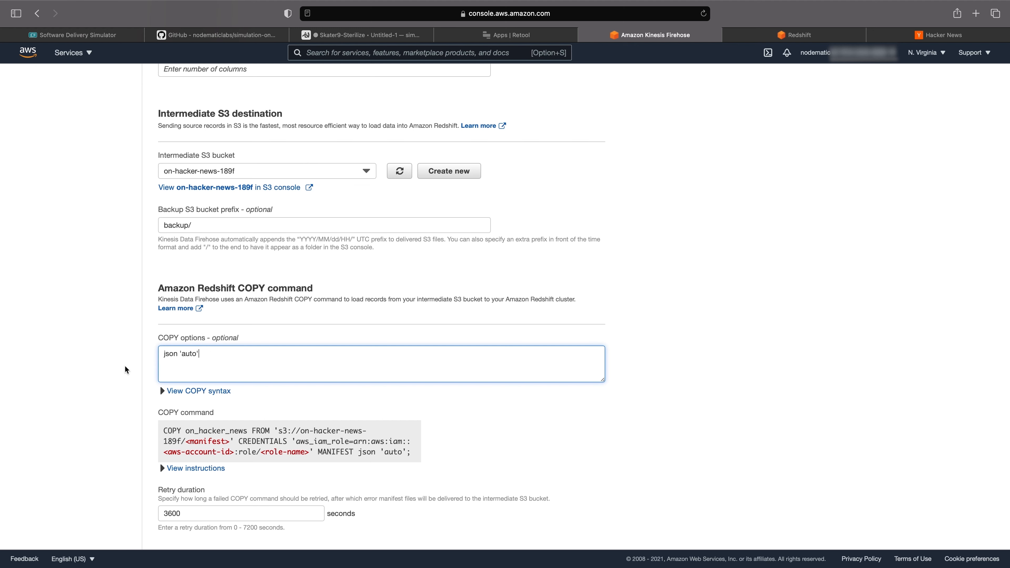
scroll(126, 370, down, 3)
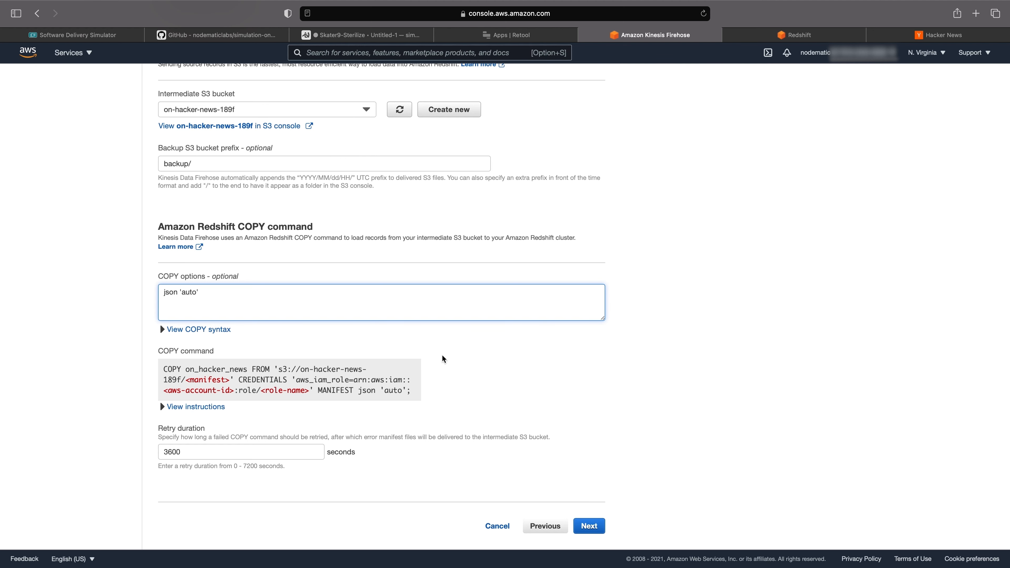
click(589, 525)
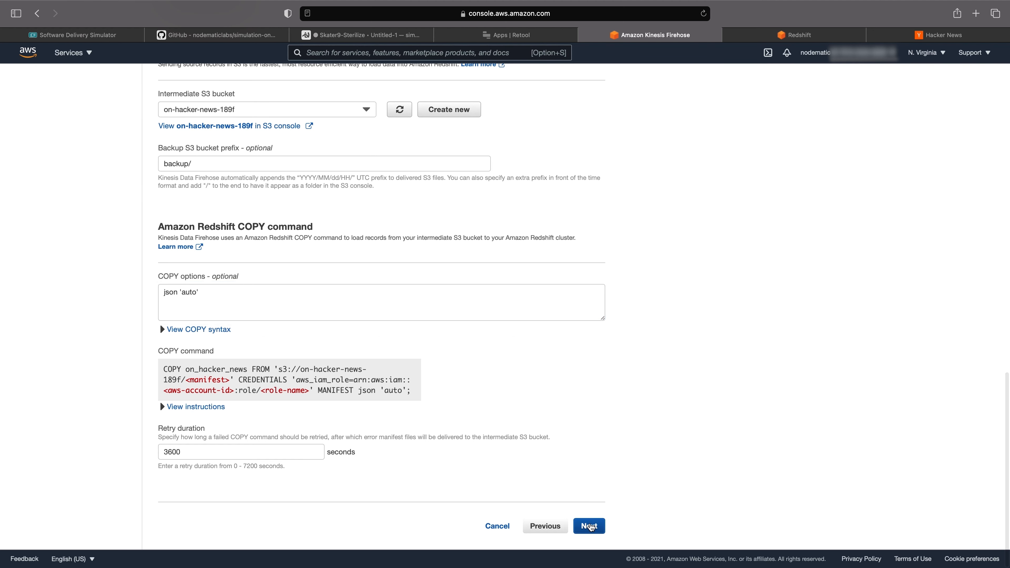
Step: Set the S3 buffer size to 1 MiB and the buffer interval to 60 seconds
drag(174, 263, 95, 249)
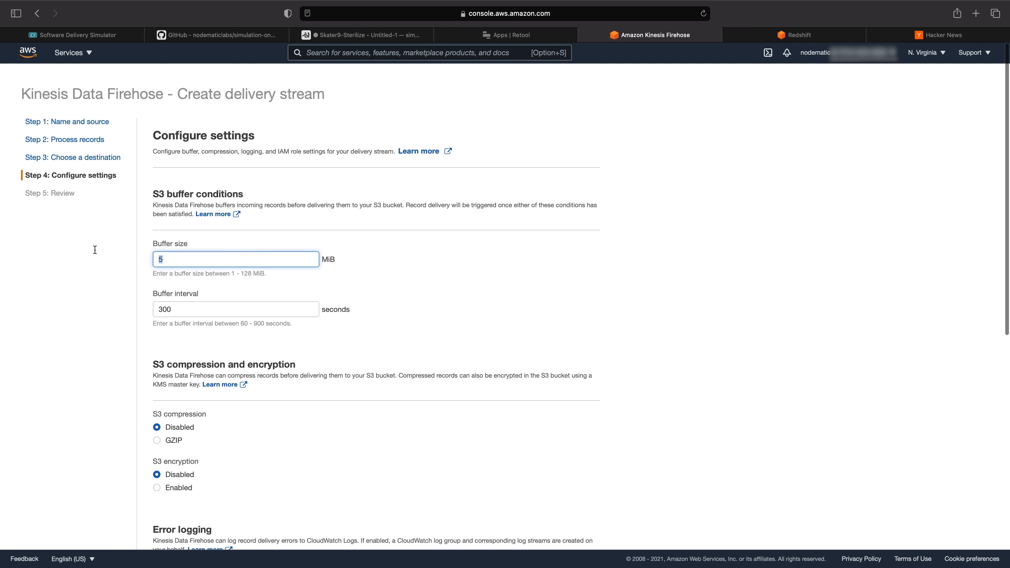
text(1)
key(Tab)
text(60)
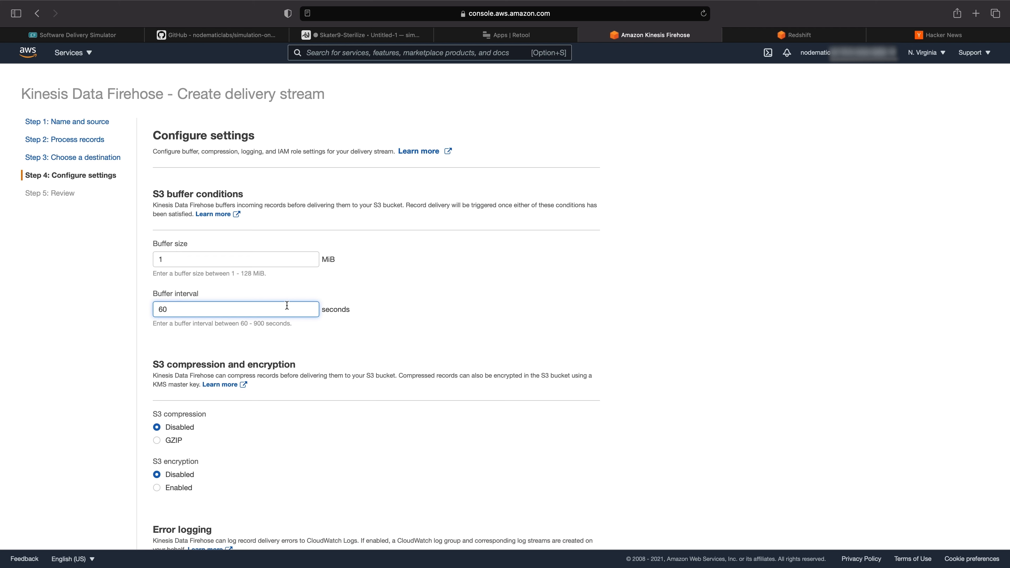
Step: Keep S3 compression and encryption disabled, error logging enabled and the create-or-update IAM role option, and continue to the delivery stream's review
scroll(249, 418, down, 3)
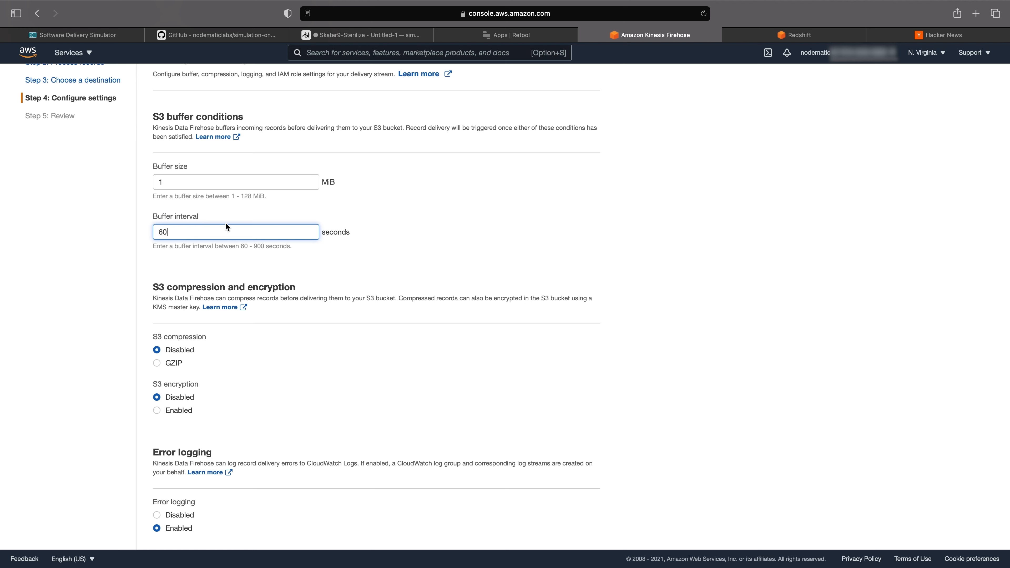
scroll(271, 317, down, 6)
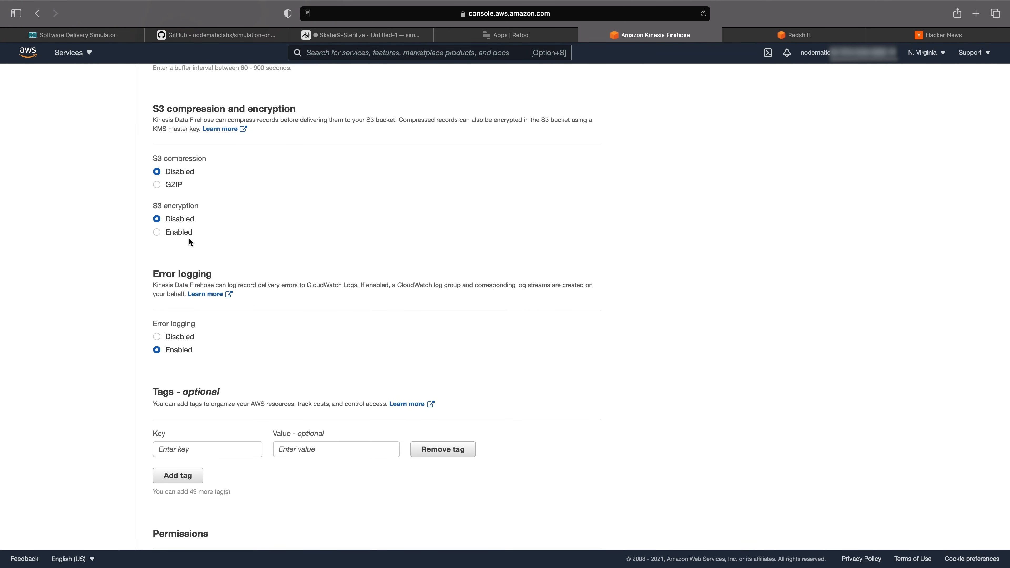
scroll(250, 358, down, 1)
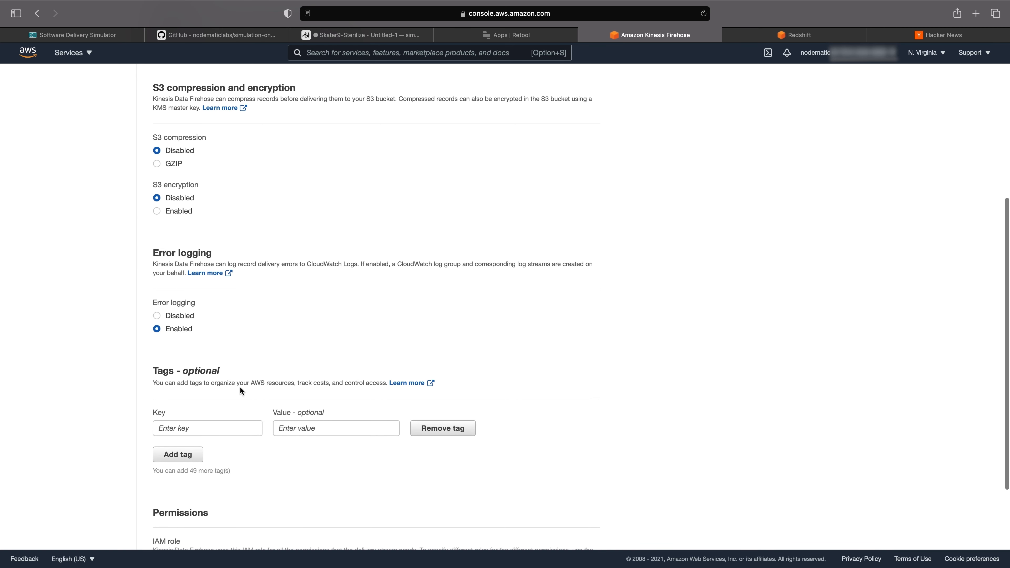
scroll(256, 381, down, 4)
scroll(256, 380, down, 3)
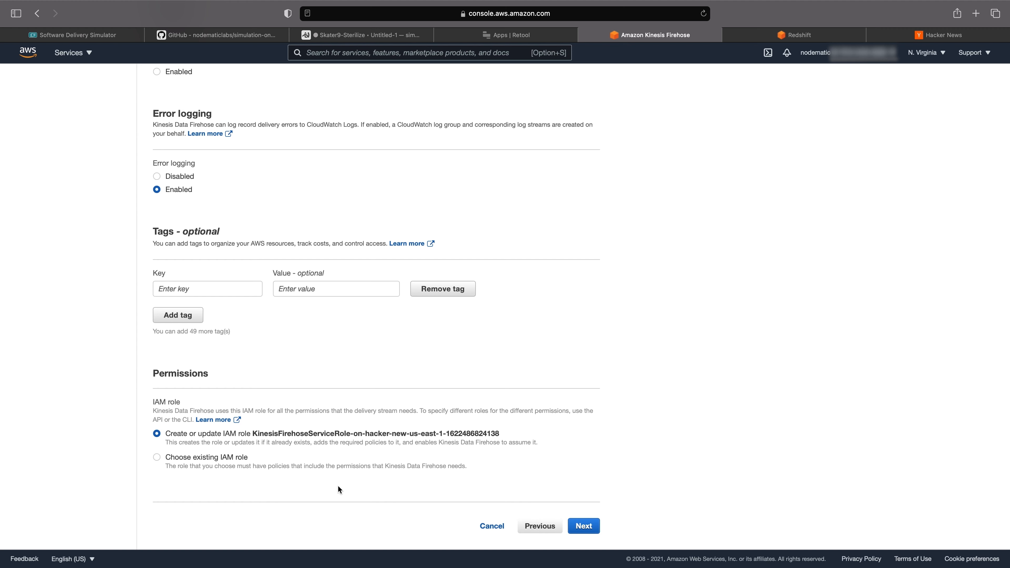
click(590, 532)
Step: Look through the reviewed configuration and create the on-hacker-news delivery stream
scroll(392, 309, down, 10)
scroll(392, 310, down, 6)
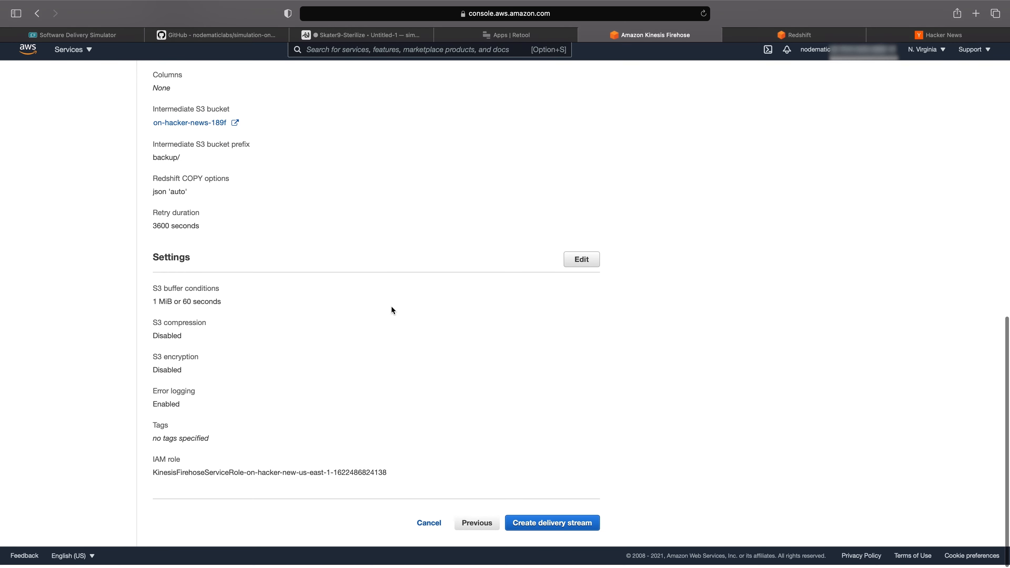
click(516, 524)
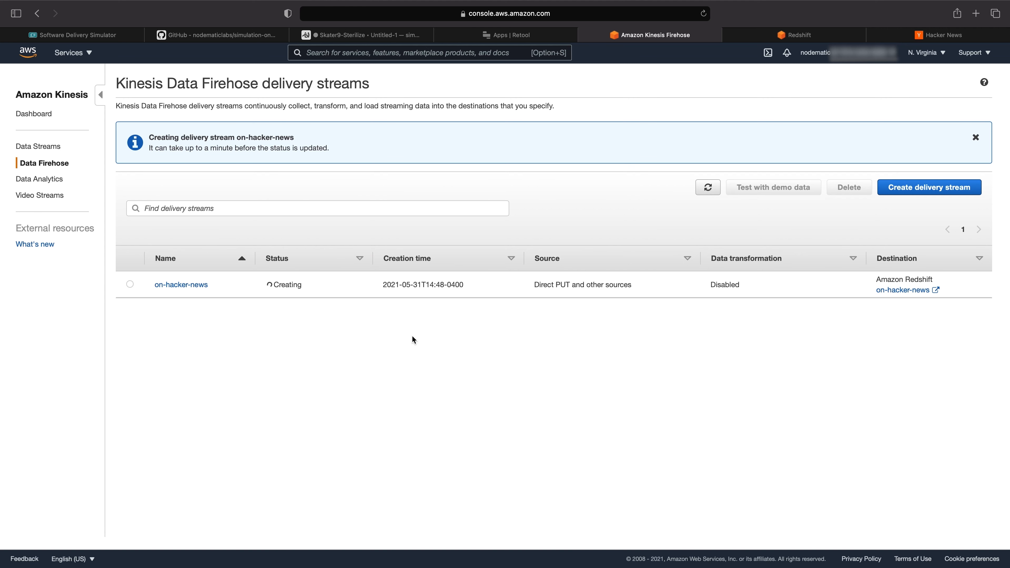
Step: Switch to the Redshift console and open the on-hacker-news cluster's details
click(800, 35)
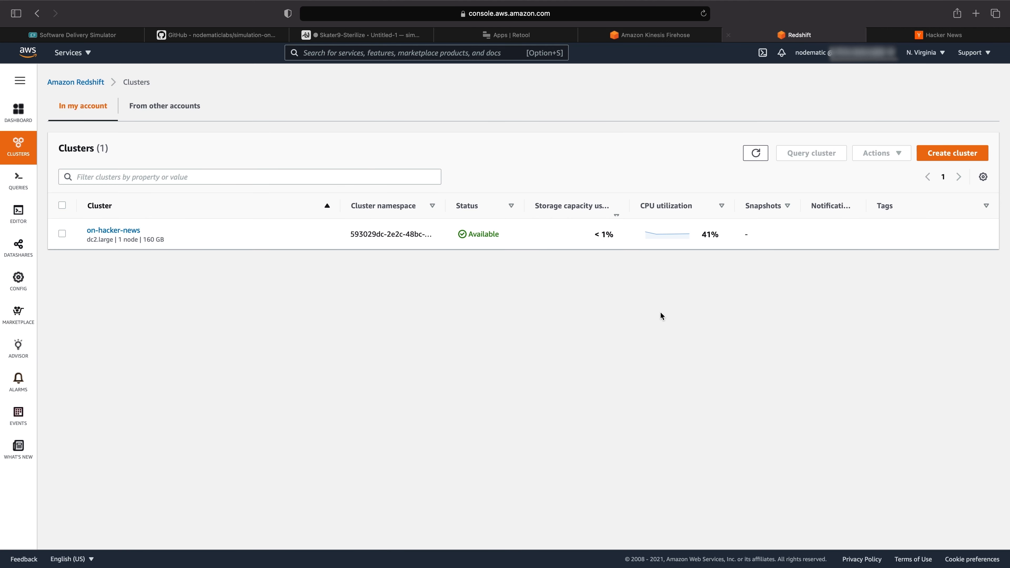
click(115, 231)
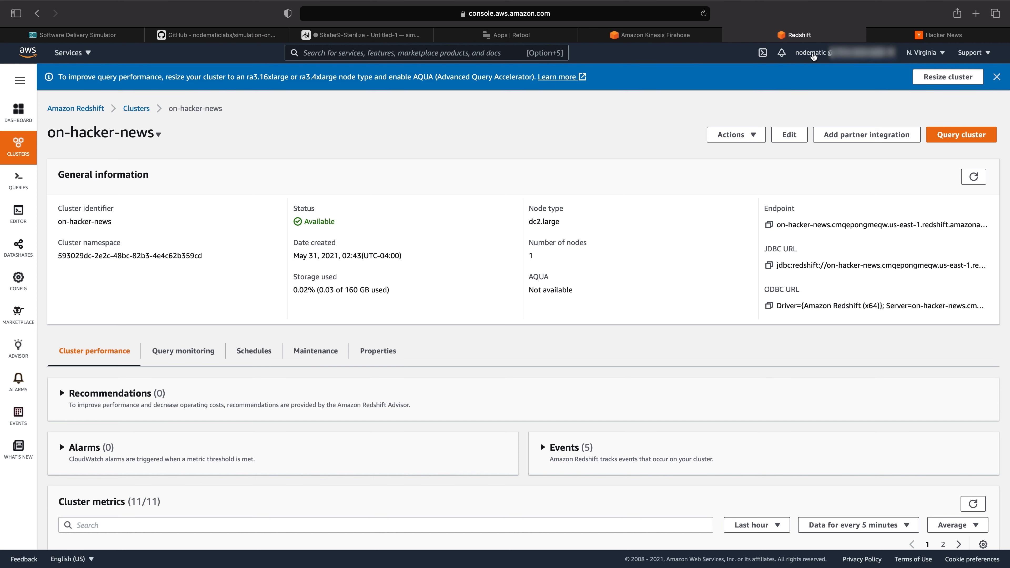
click(71, 56)
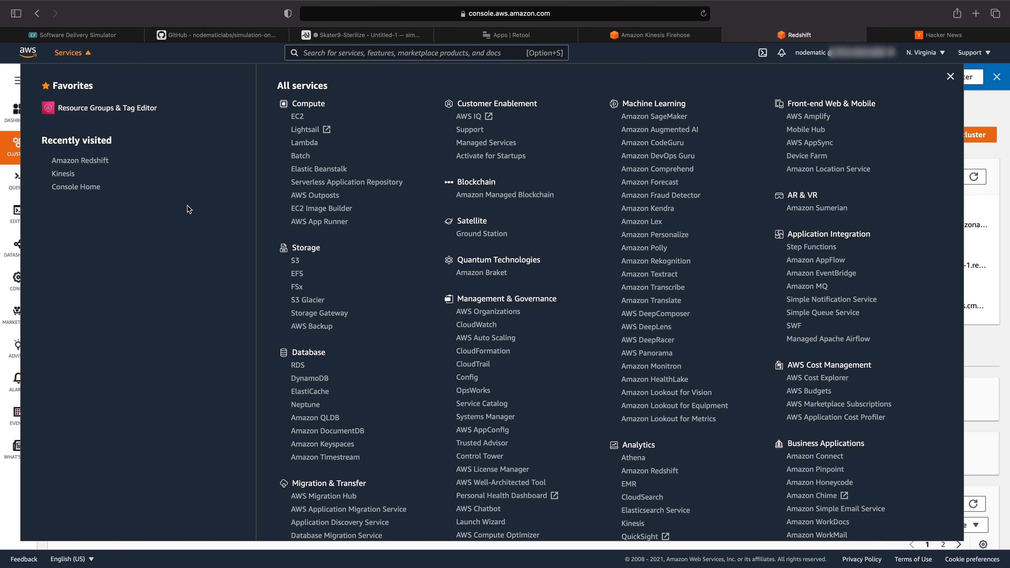
scroll(626, 369, down, 3)
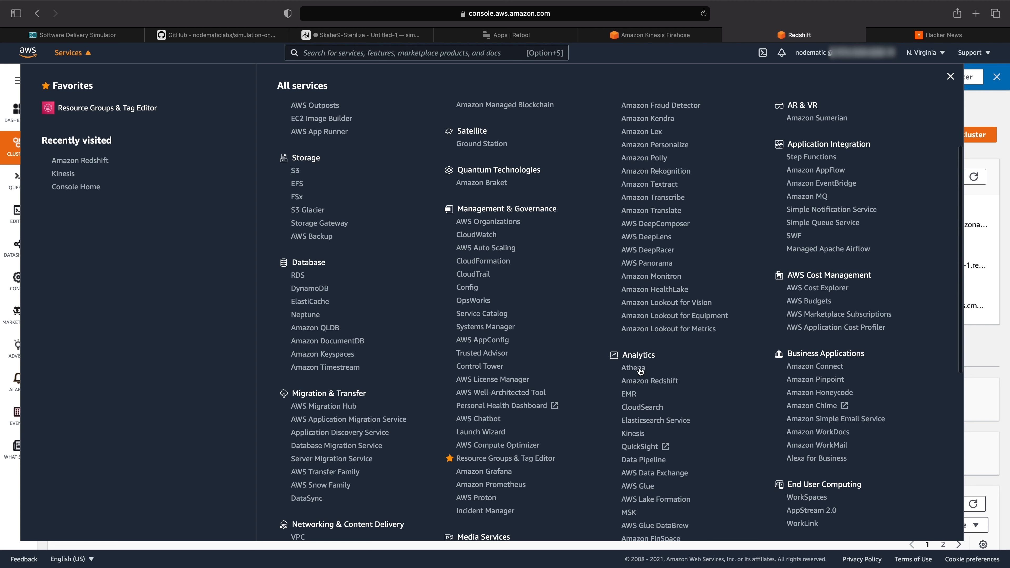
click(356, 52)
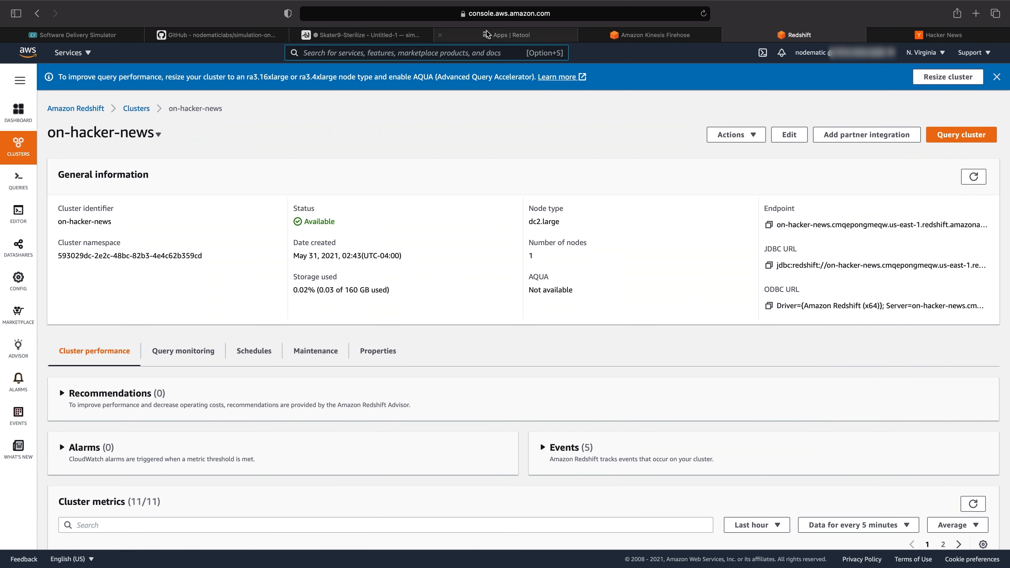
Step: Open the VPC security group linked in the cluster's network and security properties
scroll(262, 354, down, 3)
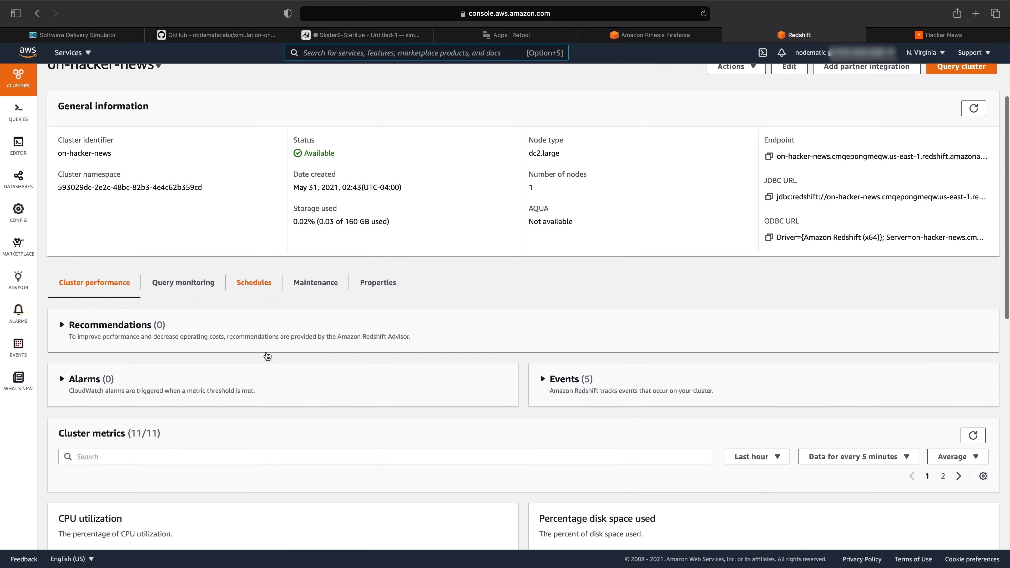
click(372, 250)
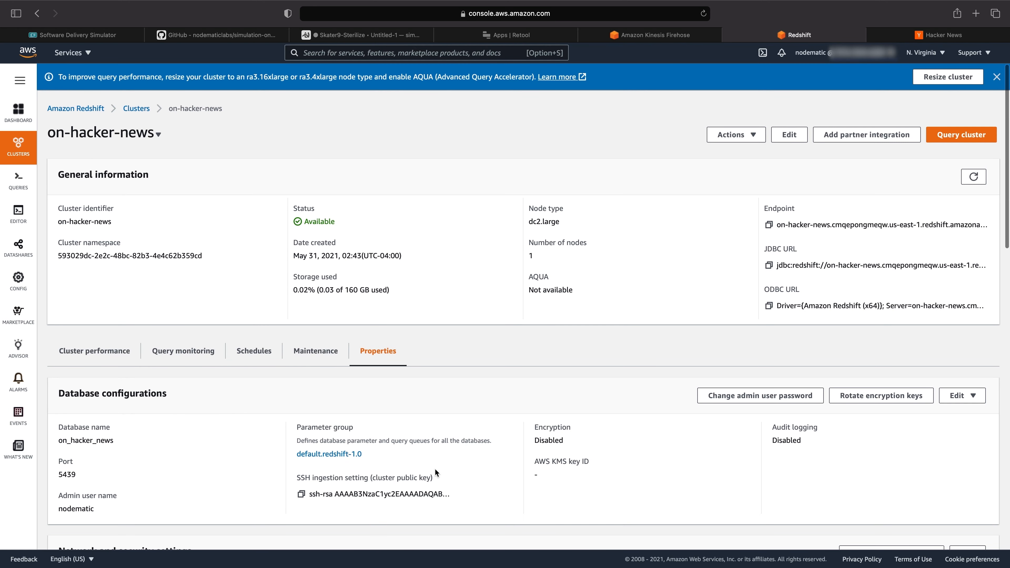
scroll(438, 469, down, 5)
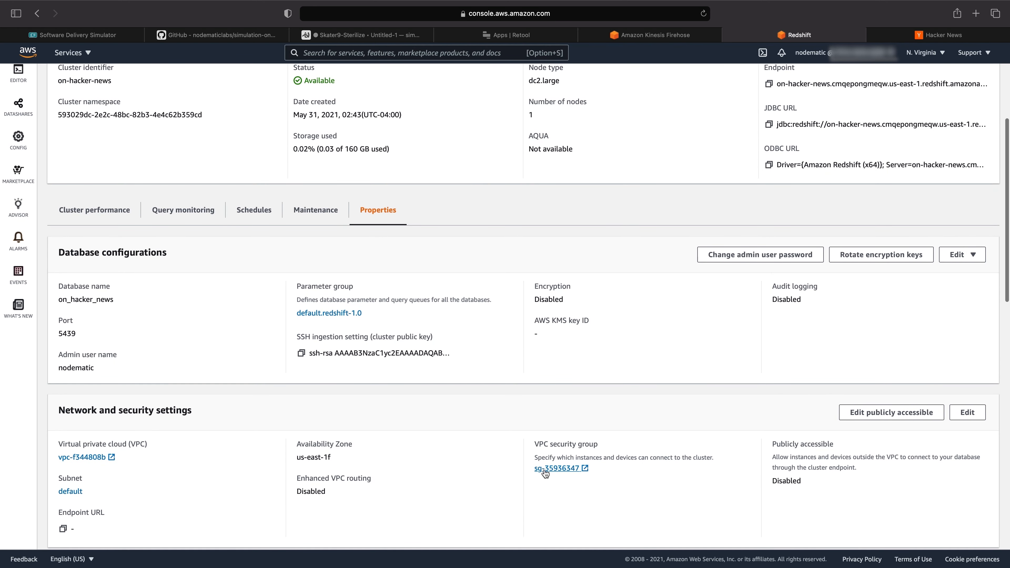
click(557, 468)
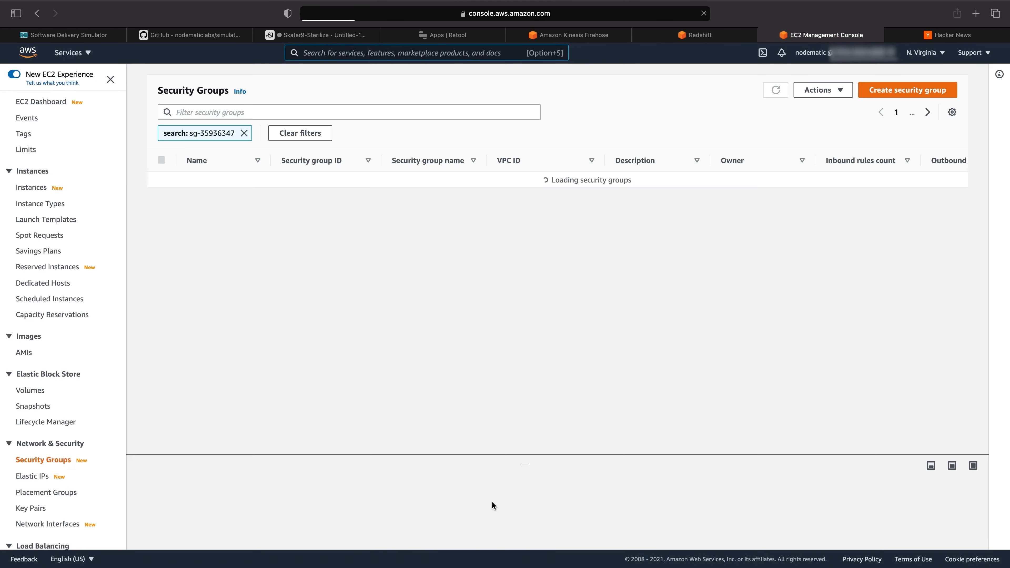
Step: Enlarge the security group's details area and examine the port ranges and sources of its inbound rules
drag(372, 456, 372, 304)
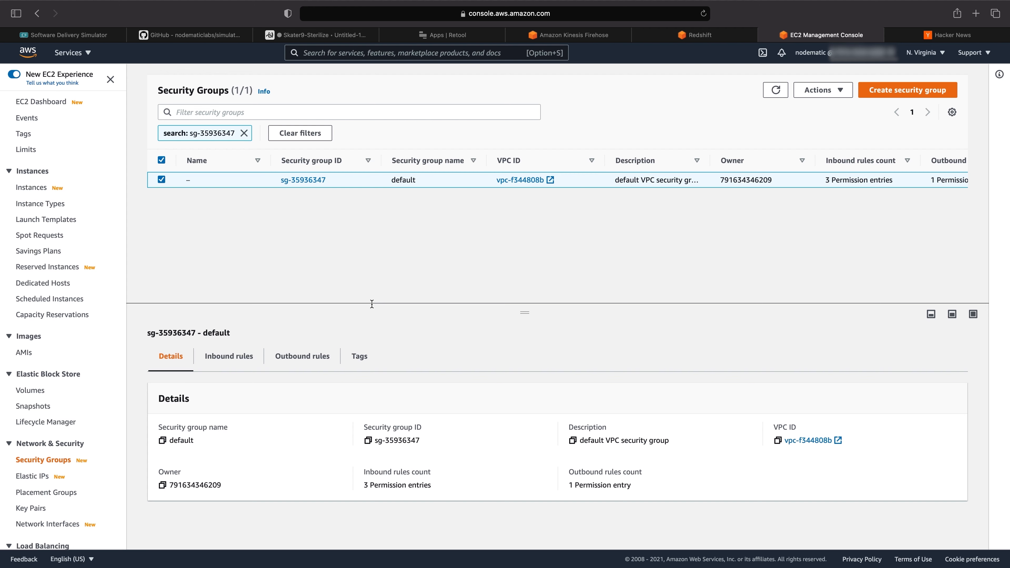
click(238, 365)
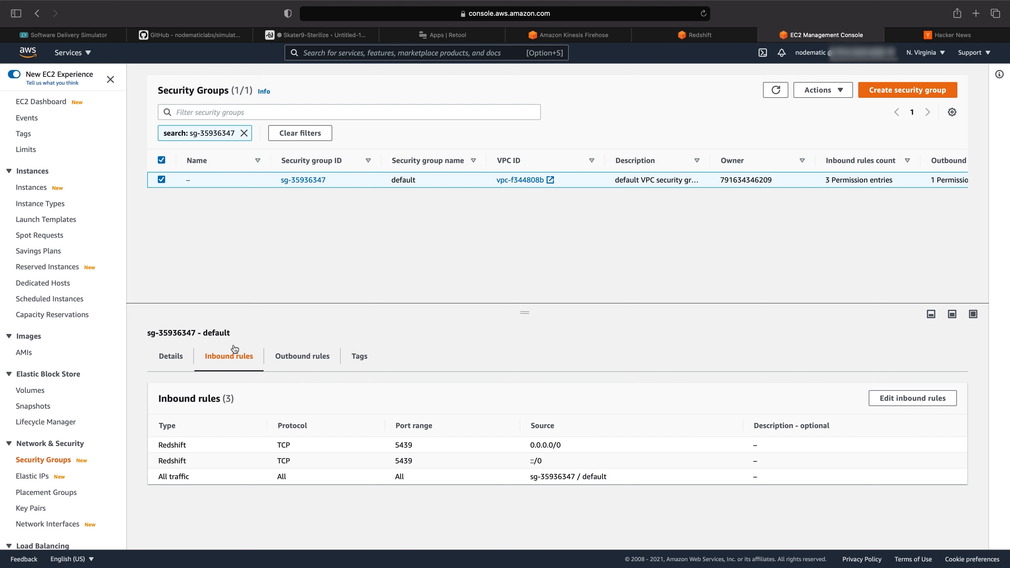
double_click(400, 444)
drag(545, 464, 256, 451)
click(256, 451)
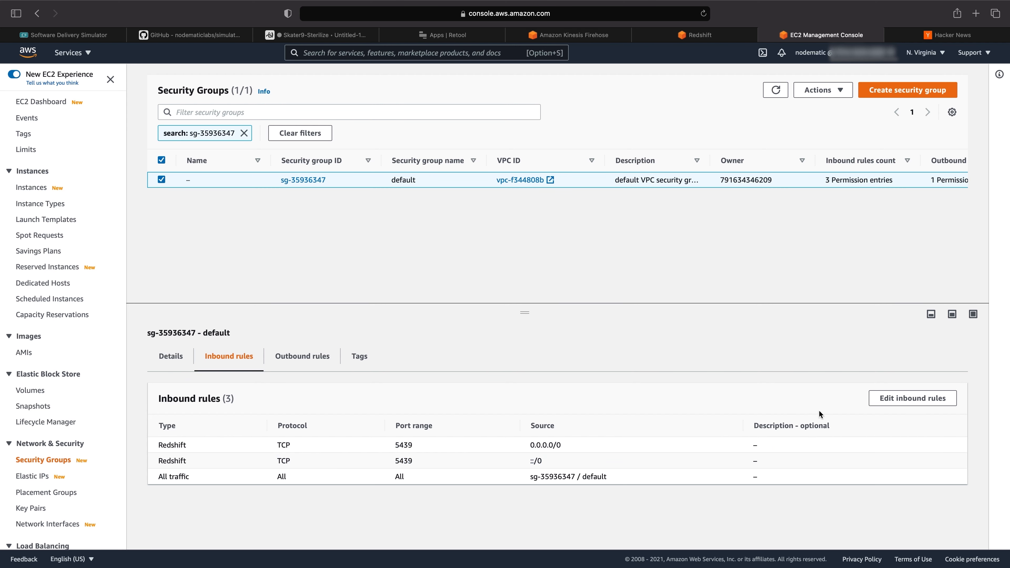
Step: Edit the security group's inbound rules and delete the two Redshift rules with sources ::/0 and 0.0.0.0/0
click(900, 398)
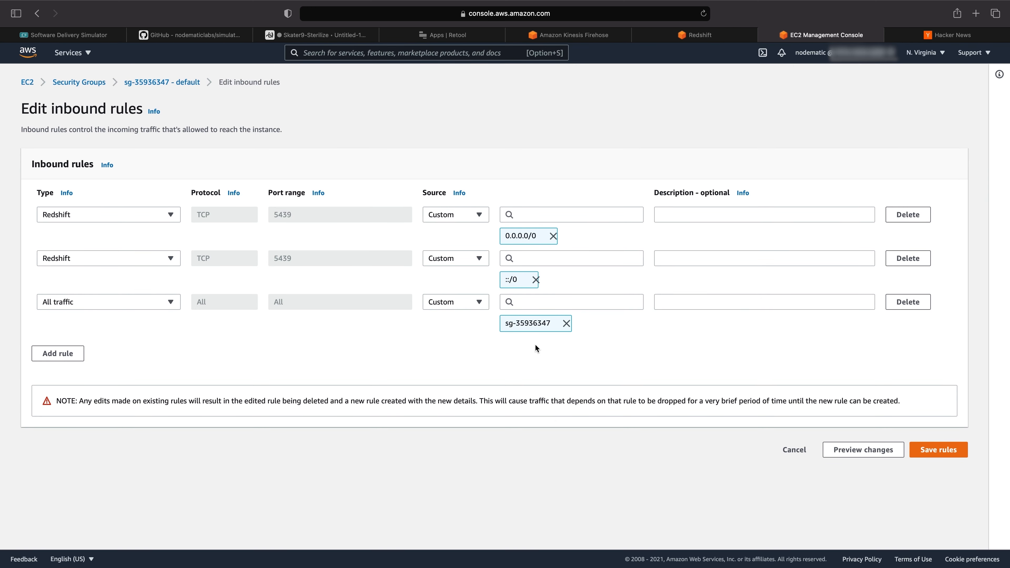
click(907, 258)
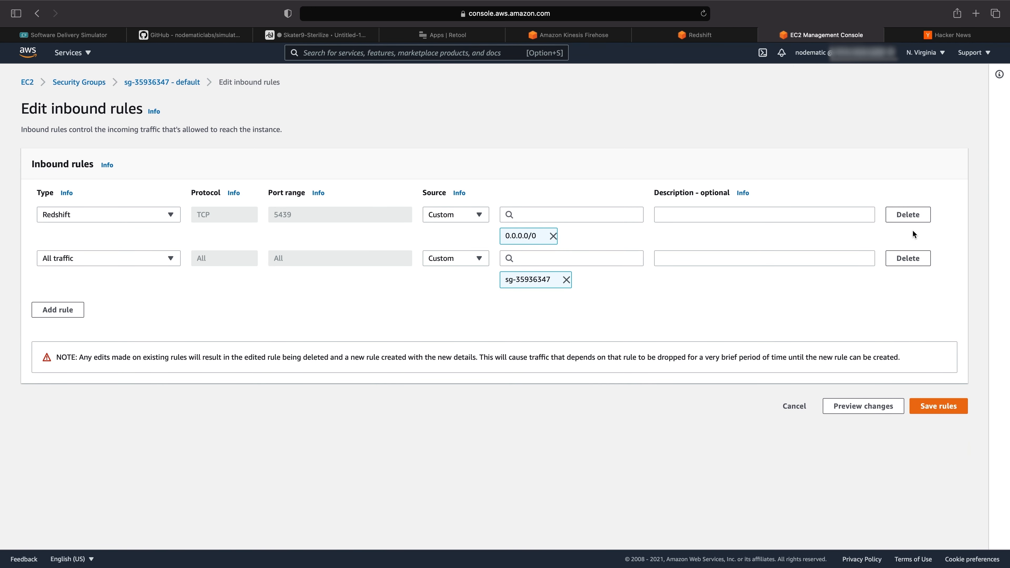
click(907, 215)
Step: Add an inbound rule of type Redshift with source Anywhere and save the security group's rules
click(59, 266)
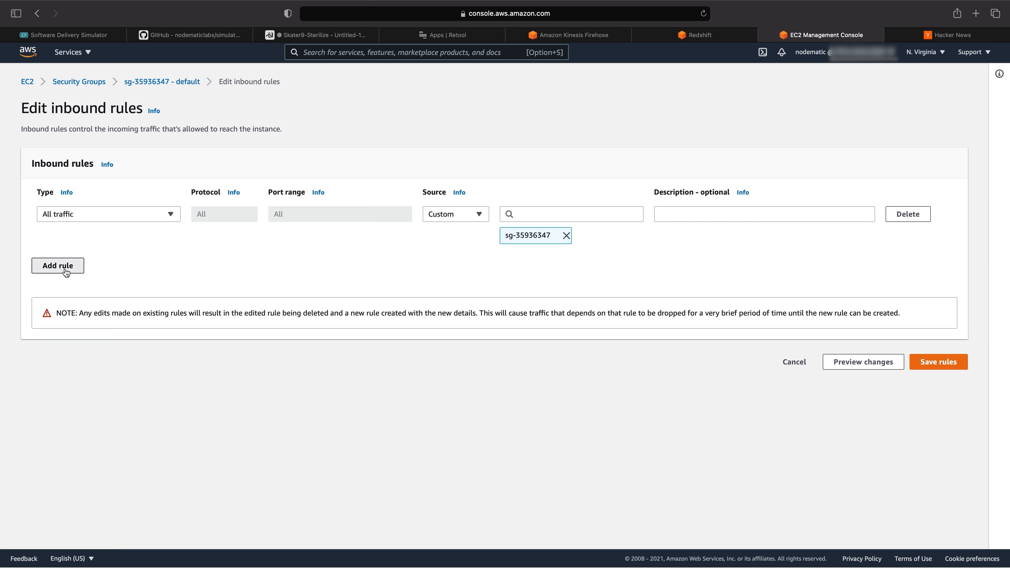
click(105, 258)
scroll(78, 380, down, 5)
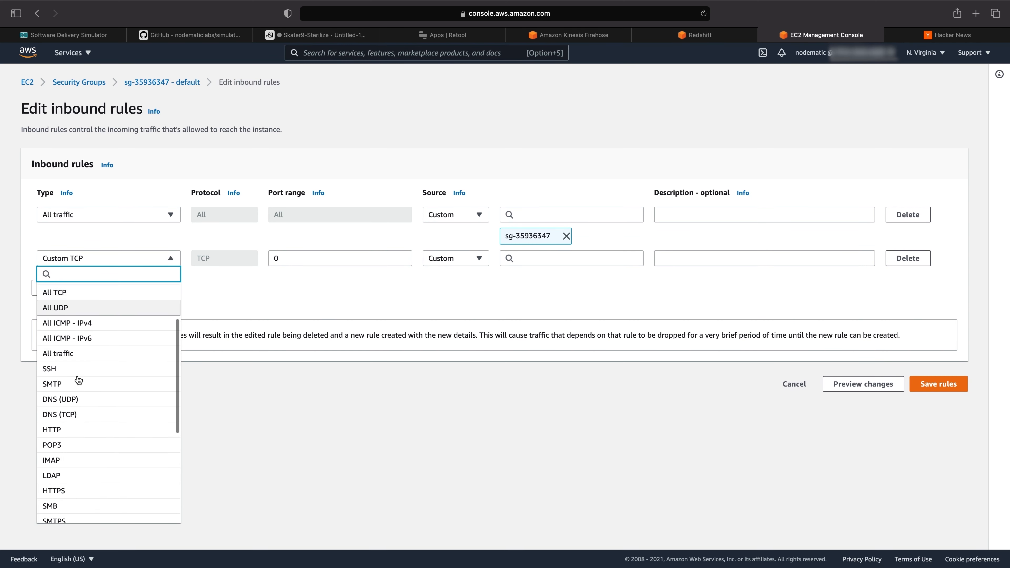
click(65, 486)
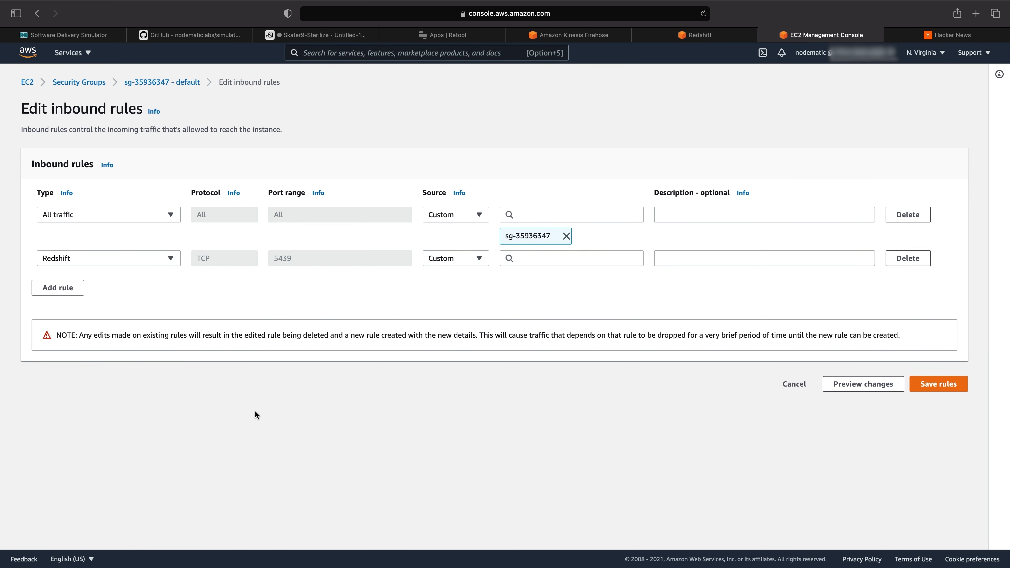
click(467, 263)
click(457, 289)
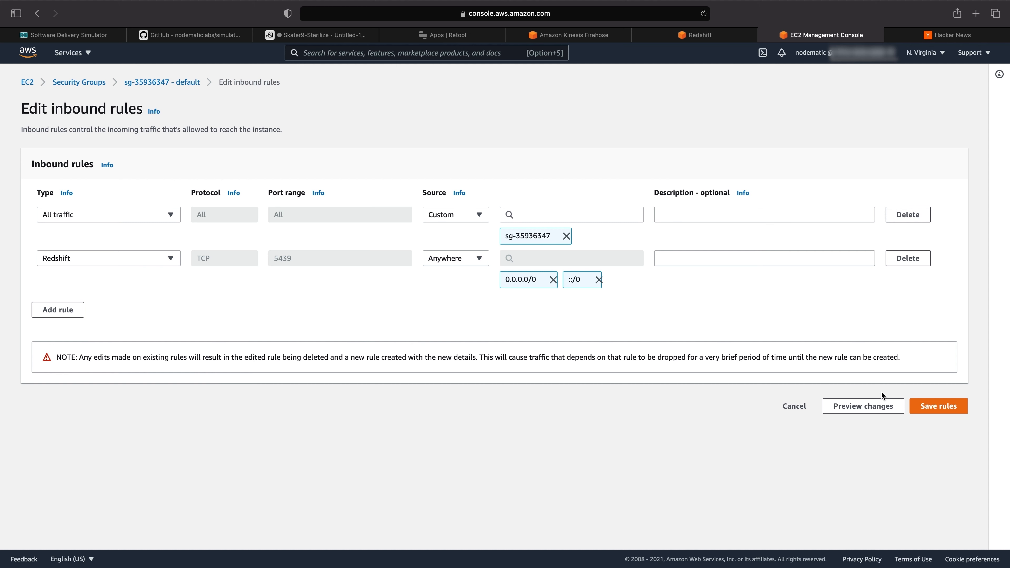
click(935, 406)
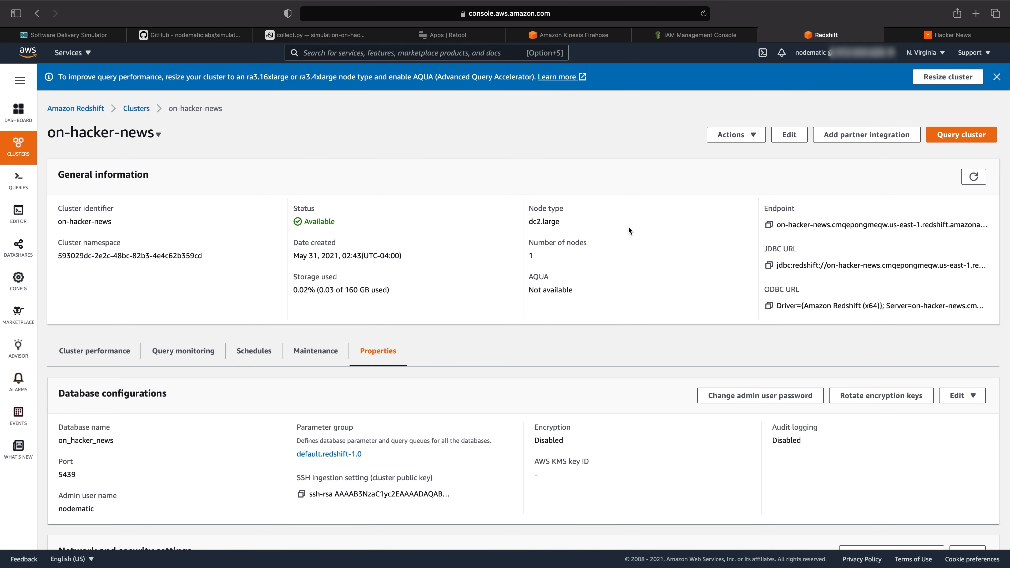
Step: Enable public accessibility for the on-hacker-news cluster with the Elastic IP address set to None and save the change
scroll(573, 398, down, 4)
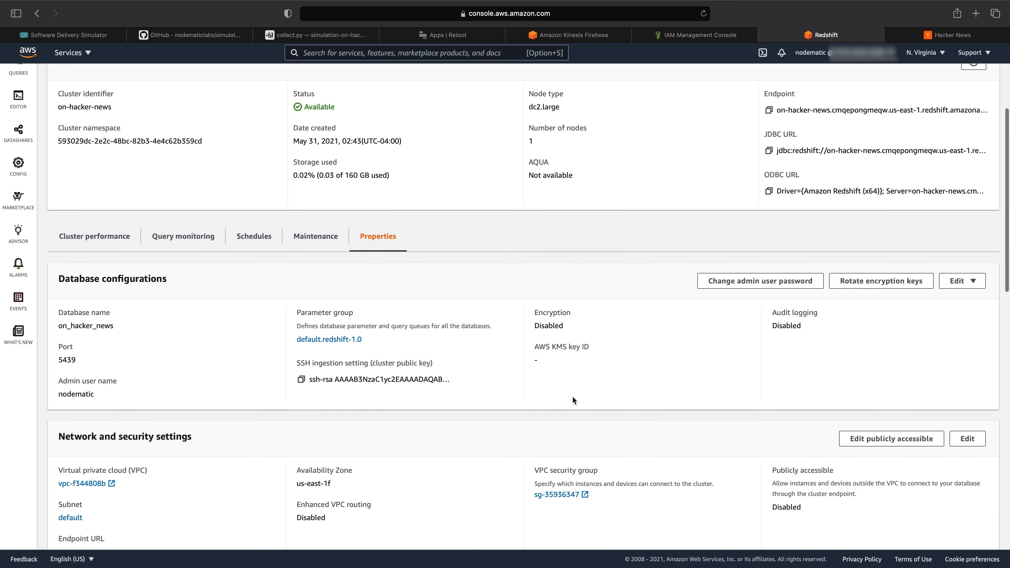
scroll(572, 395, down, 2)
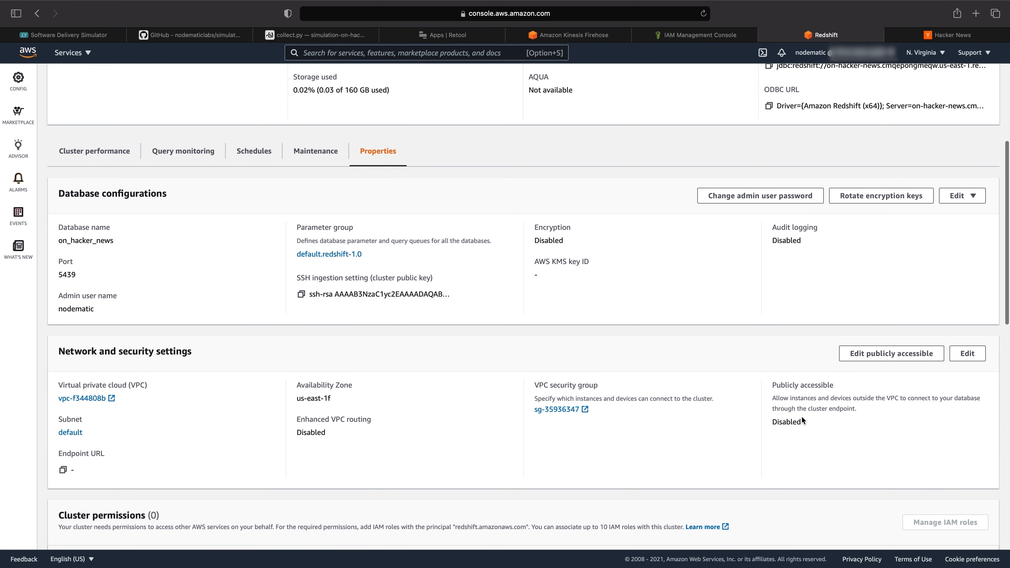
double_click(780, 422)
click(877, 353)
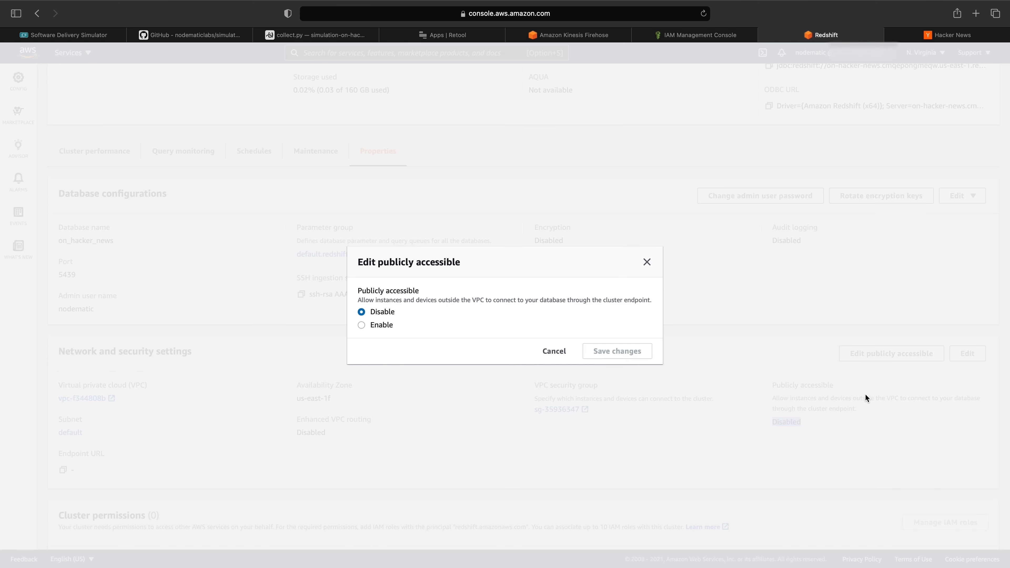
click(361, 325)
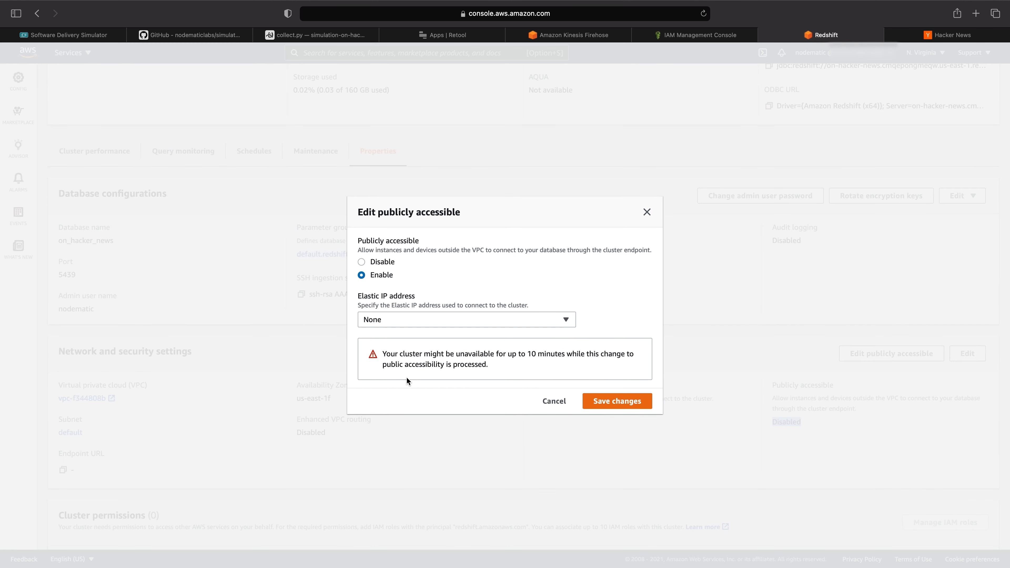
click(578, 406)
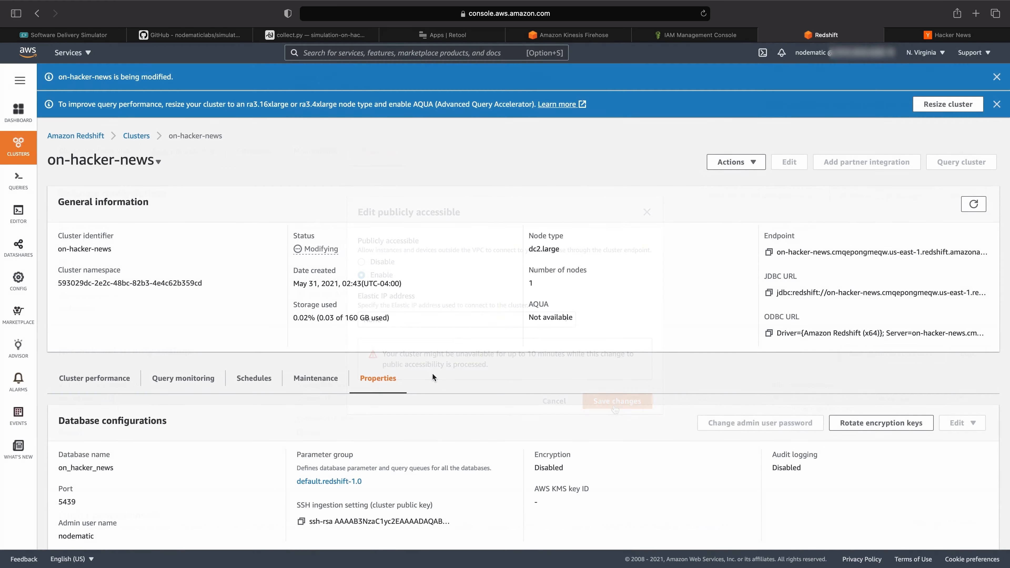
Step: Switch to the code editor with collect.py, deactivate the virtual environment in the terminal and move up to the parent directory
click(324, 34)
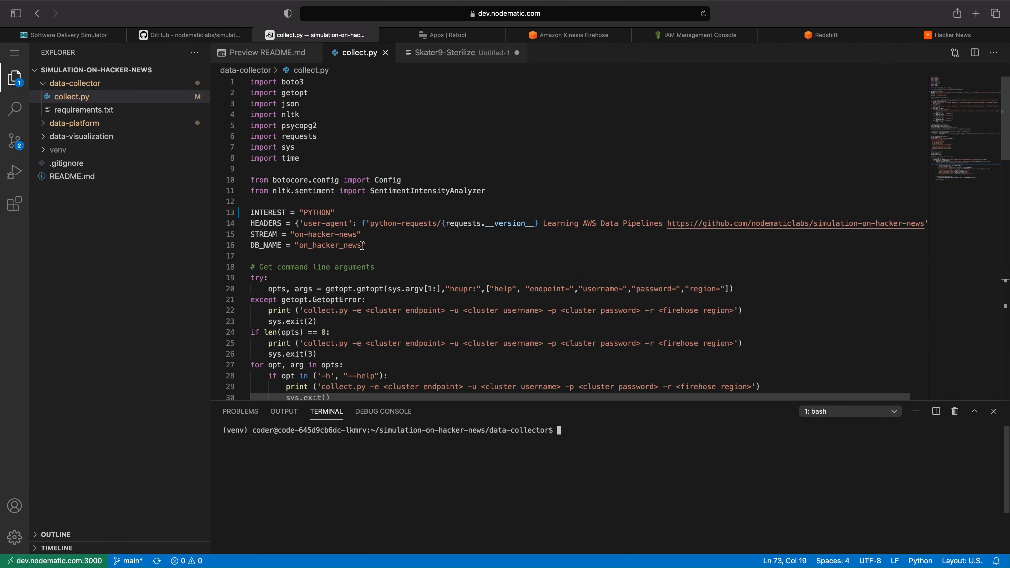
text(deactivate)
key(Return)
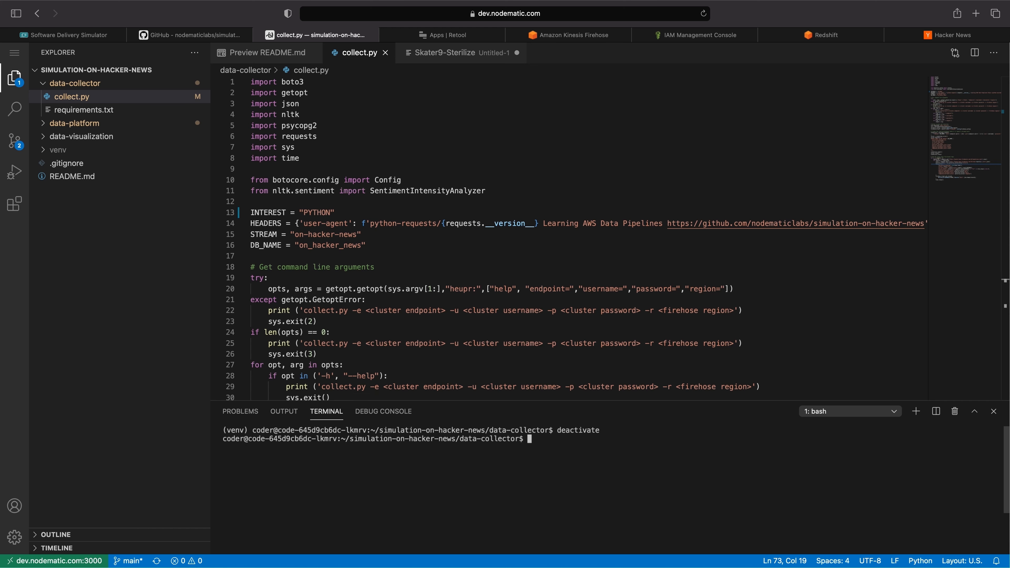
text(cd ../)
key(Return)
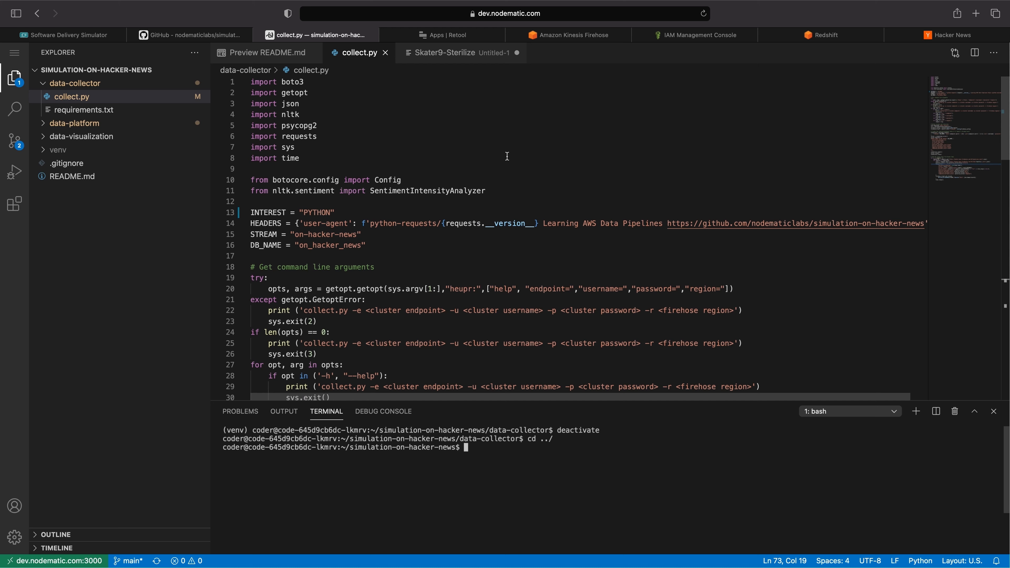
Step: Delete the venv directory with rm -rf venv
text(rm)
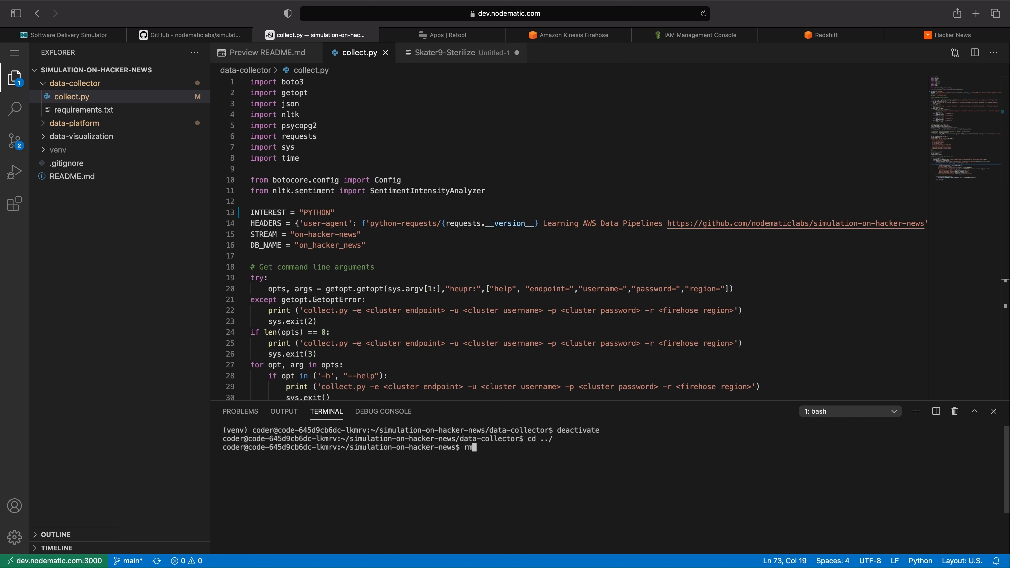
text( -rf venv)
key(Return)
text(sudo)
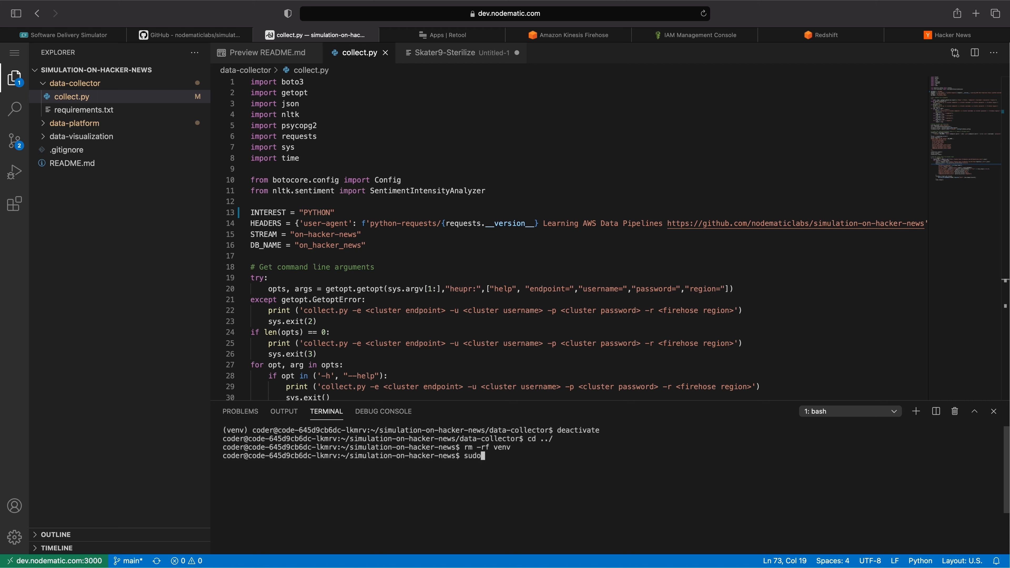
text( apt install python3-venv)
key(ctrl+c)
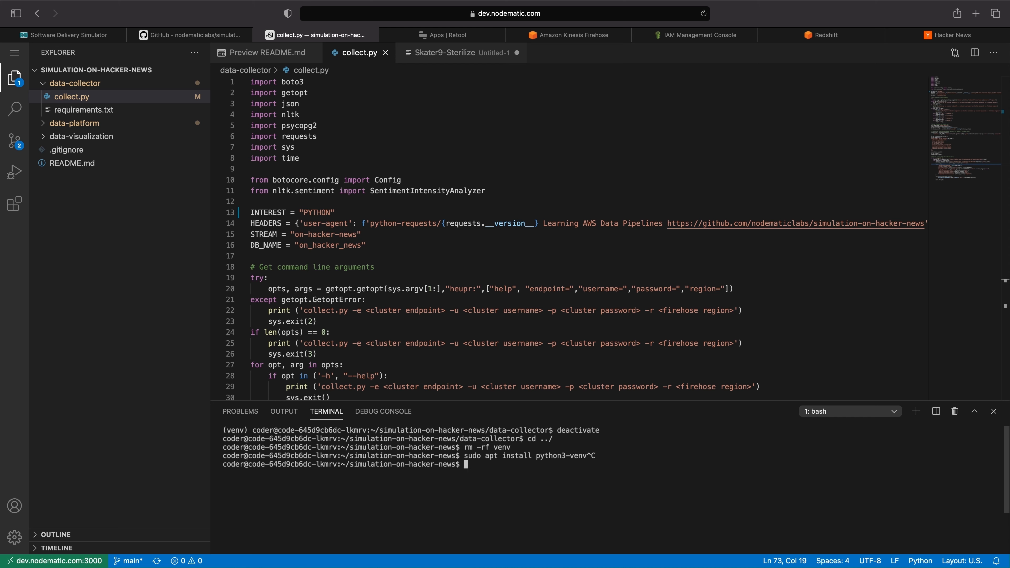
Step: Create a new Python virtual environment named venv and activate it in the terminal
text(python3 -m venv venv)
key(Return)
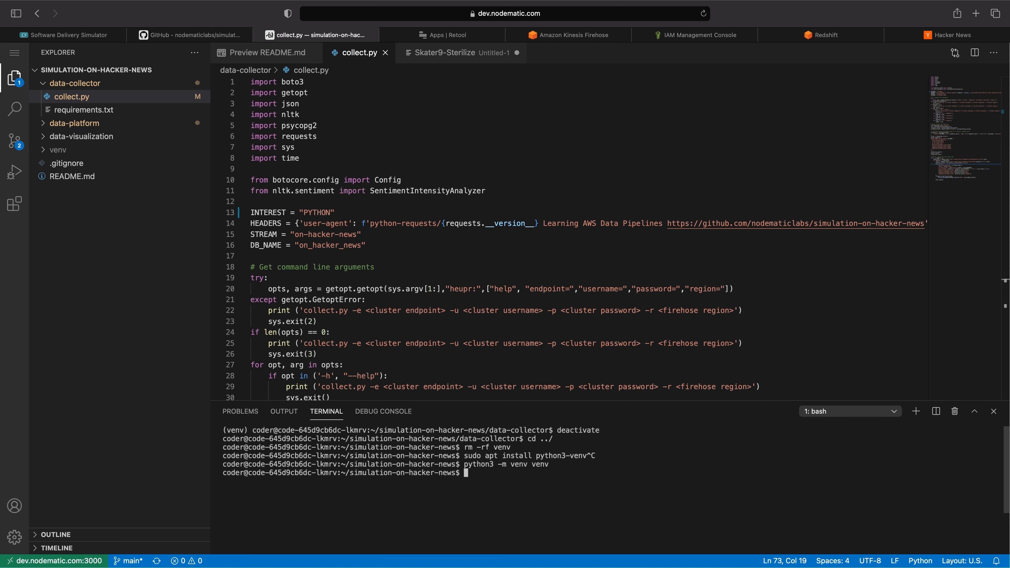
text(source ./venv/bin/activate)
key(Return)
Step: Move into the data-collector directory and install the packages from requirements.txt with pip3
text(cd d)
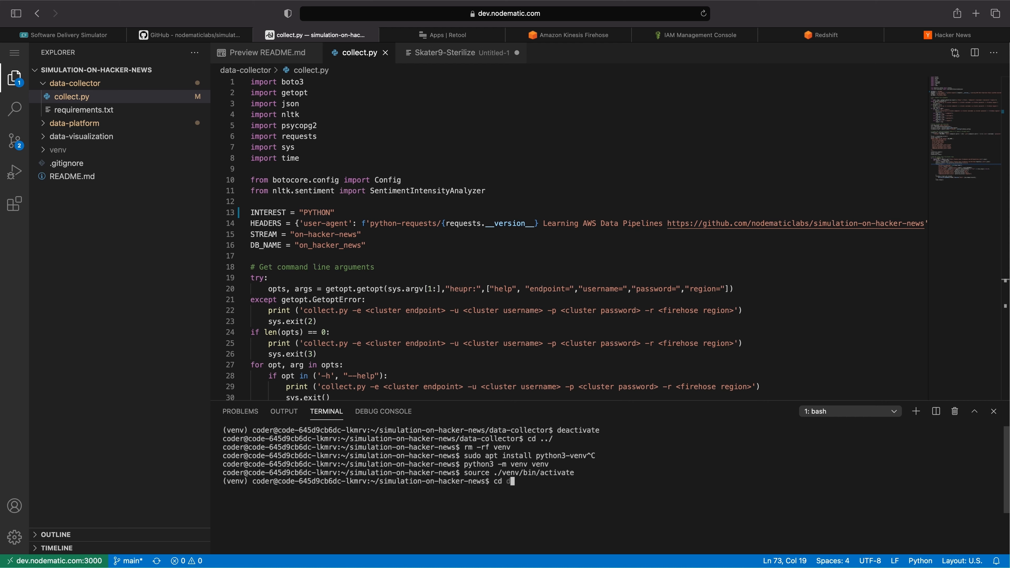
text(ata-coll)
key(Tab)
key(Return)
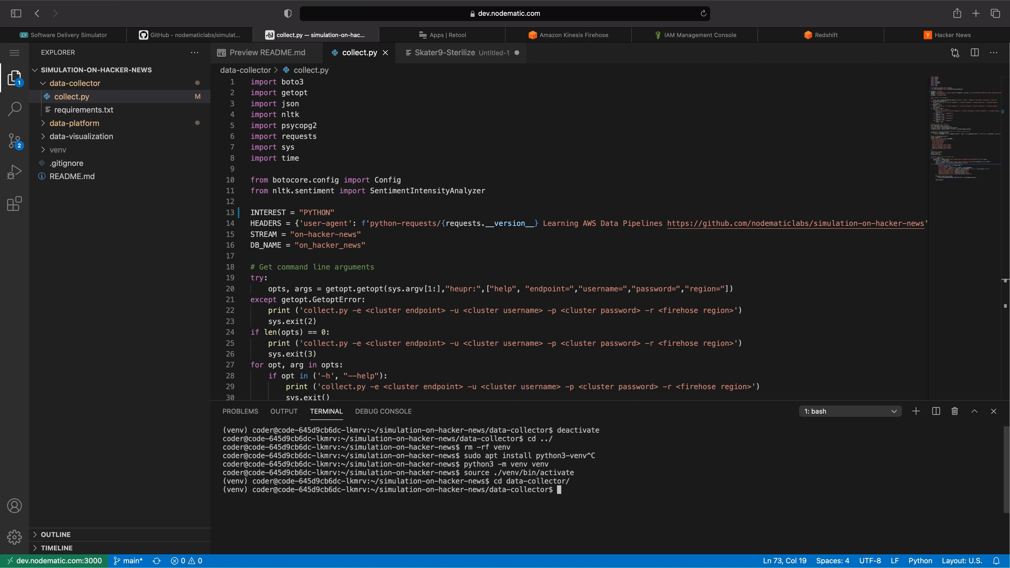
text(pip3 install -r requ)
key(Tab)
key(Return)
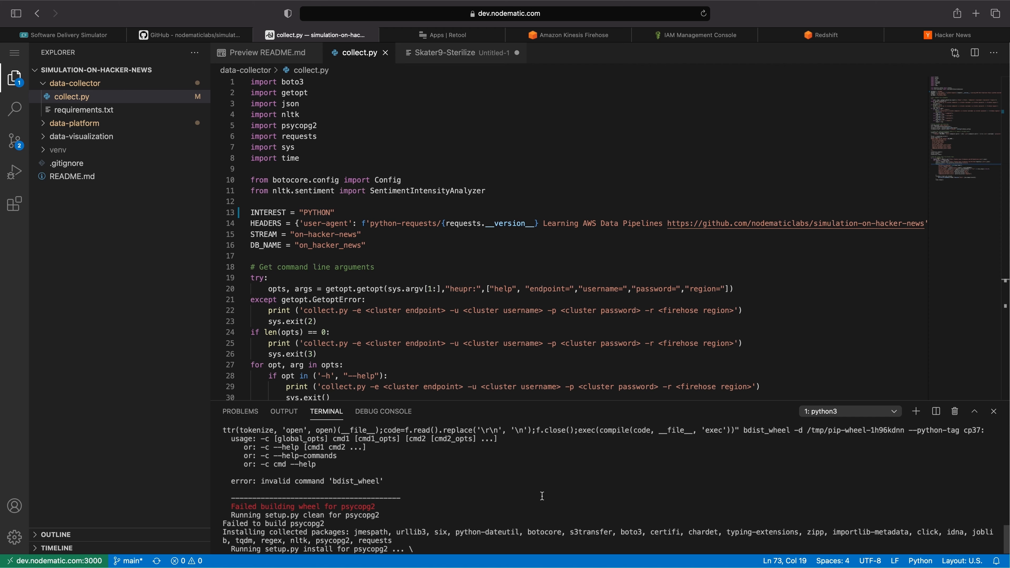
scroll(542, 495, up, 4)
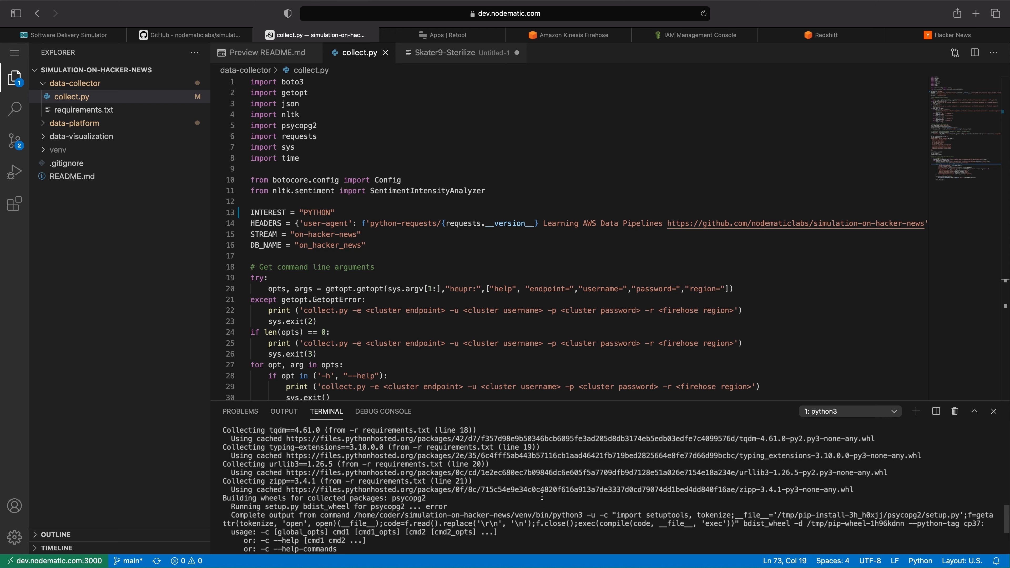
scroll(541, 496, down, 5)
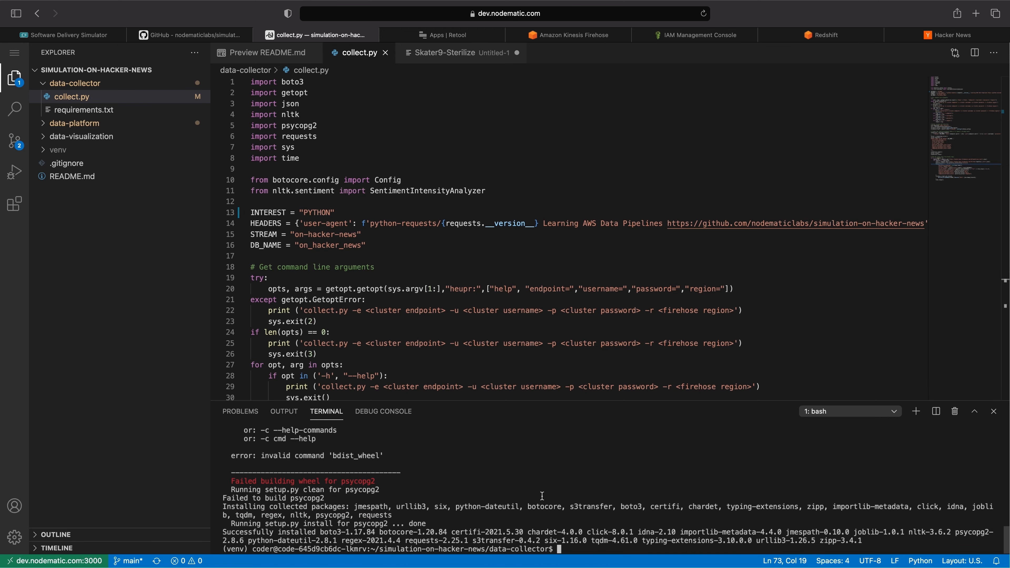
double_click(256, 532)
click(299, 533)
double_click(969, 532)
click(720, 532)
Step: Begin the command python3 collect.py -e= in the terminal and copy the on-hacker-news cluster's endpoint from the Redshift console for it
text(python3 collect.py -e=)
click(859, 35)
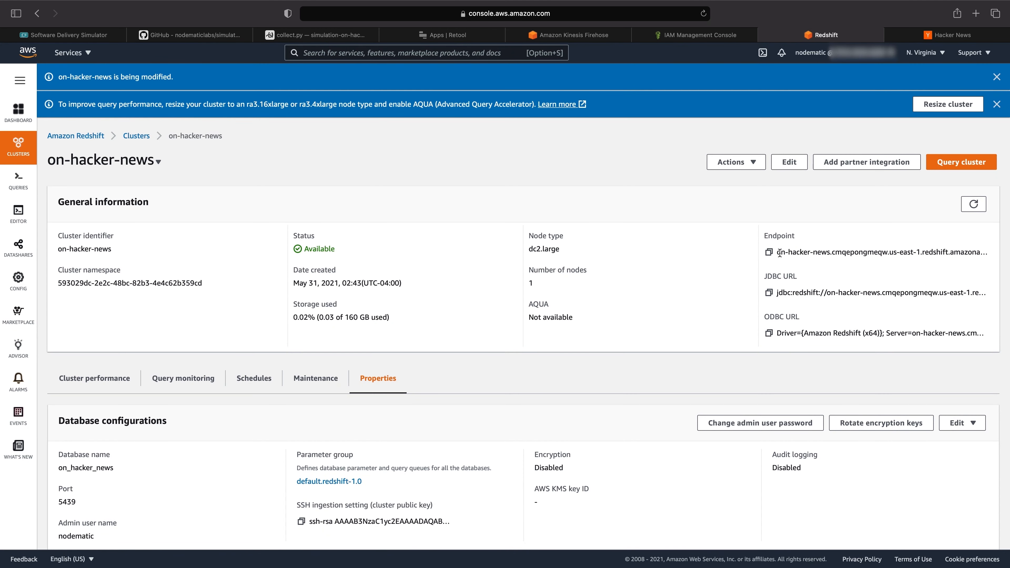
click(769, 253)
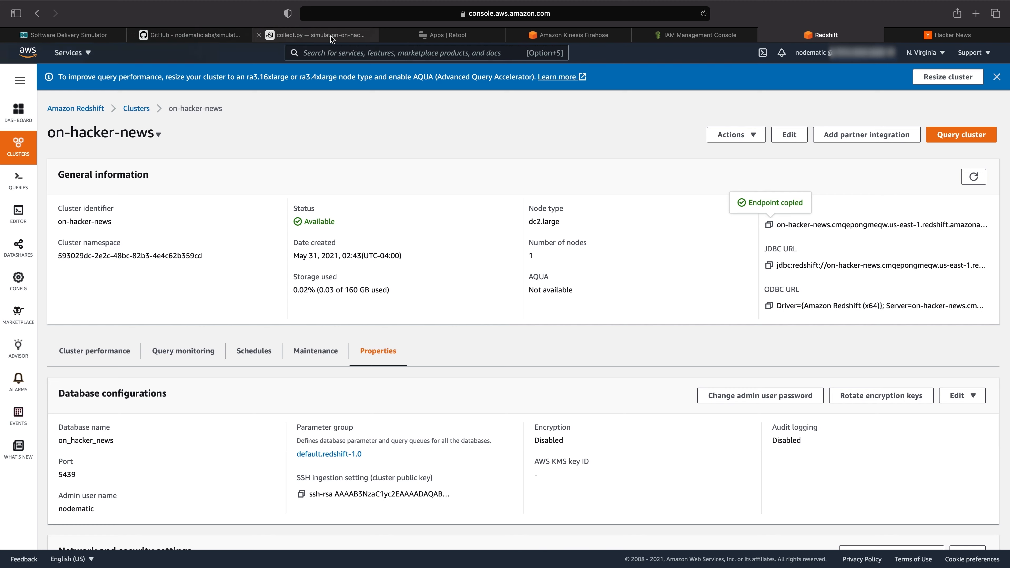
click(342, 36)
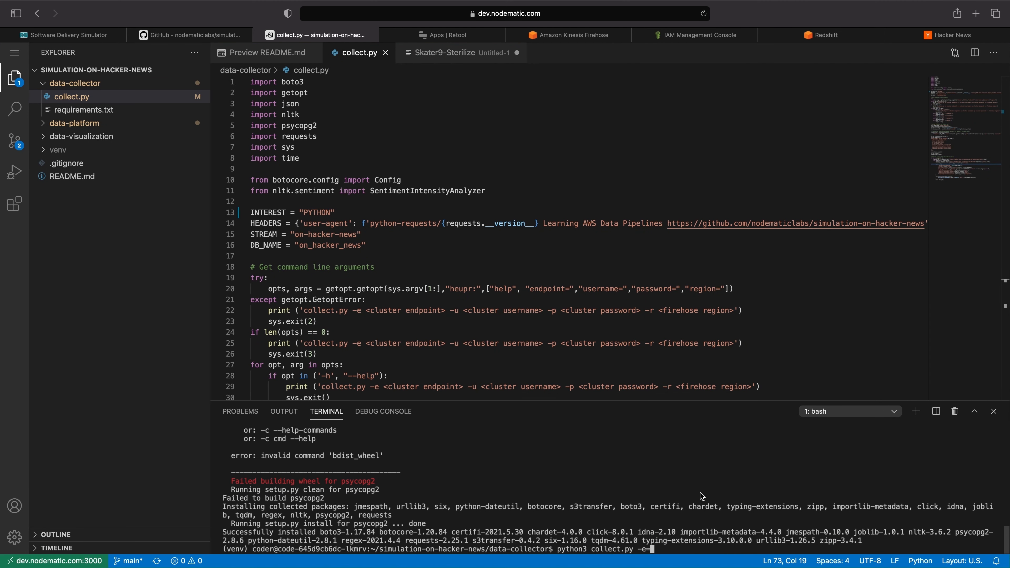
key(super+v)
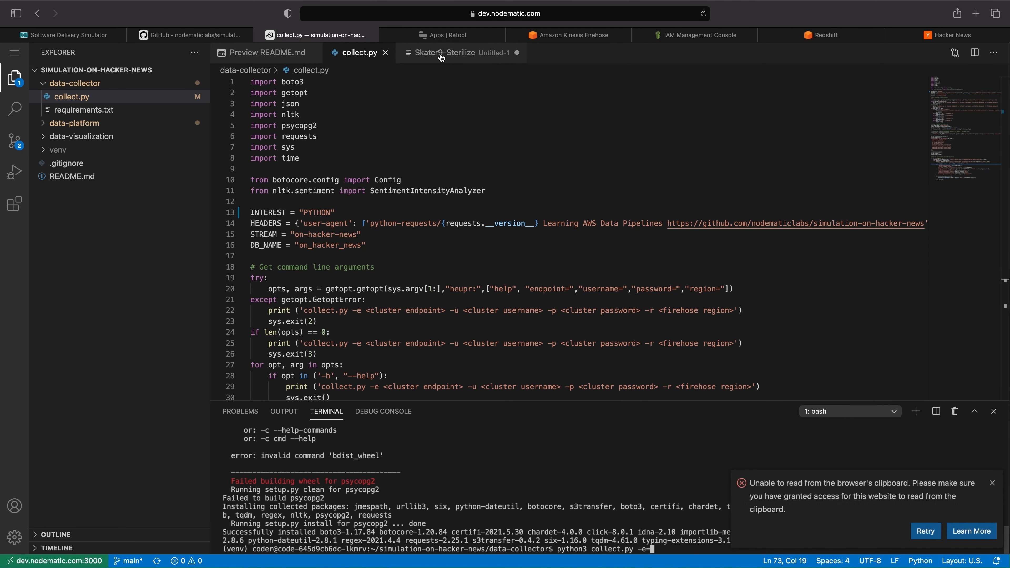
Step: Paste the copied endpoint on a new line in the untitled scratch file and delete its host and port, leaving /on_hacker_news
click(441, 55)
click(525, 260)
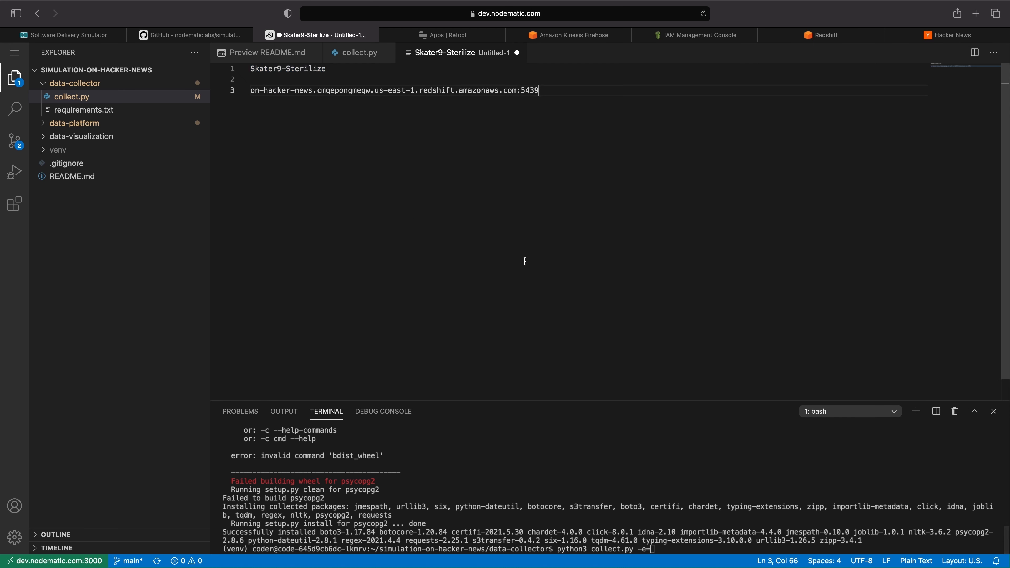
key(Return)
key(super+v)
key(Left)
key(alt+Left)
key(alt+Left)
key(alt+Left)
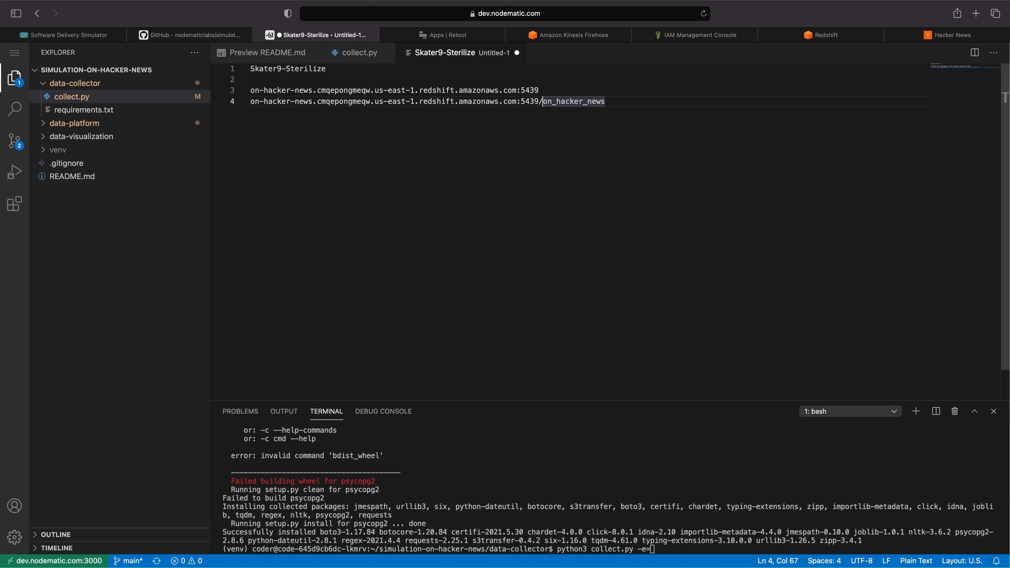
key(alt+Right)
key(alt+shift+Left)
key(Right)
key(Right)
key(Right)
key(Right)
key(Right)
key(Right)
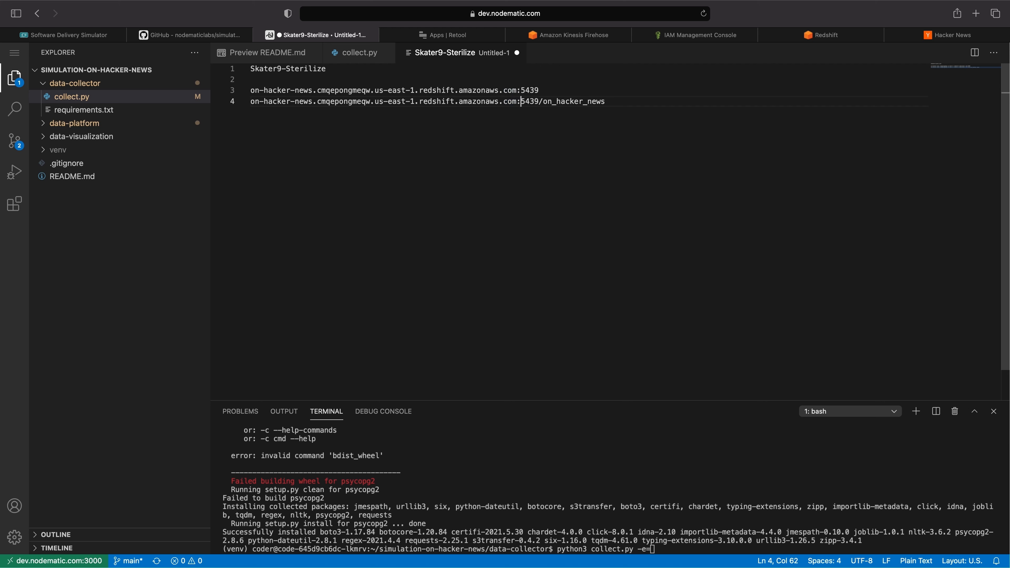
key(alt+shift+Left)
key(shift+Home)
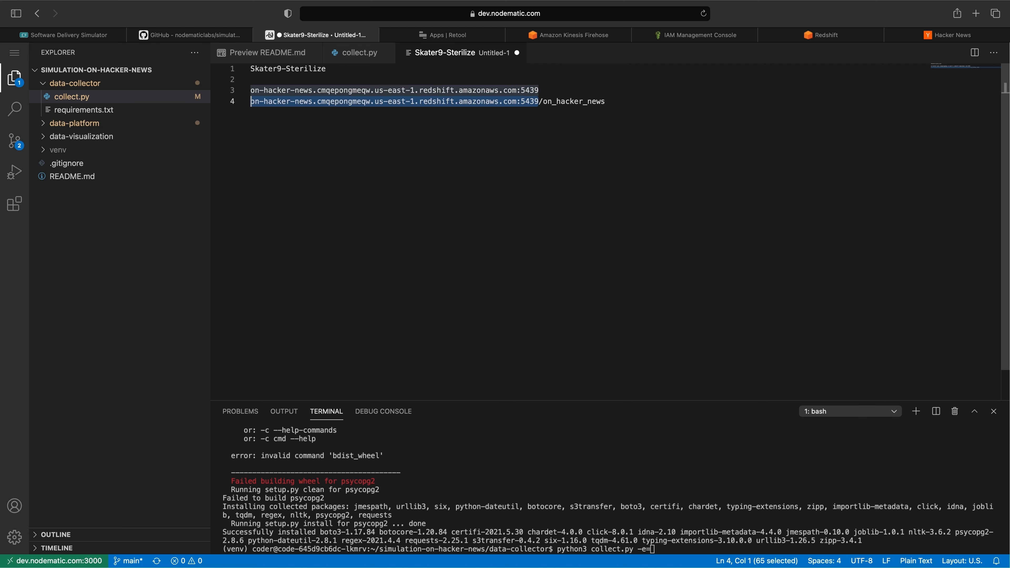
key(BackSpace)
Step: Cut the endpoint lines from the scratch file and paste the cluster endpoint with port 5439 into the terminal command
key(Up)
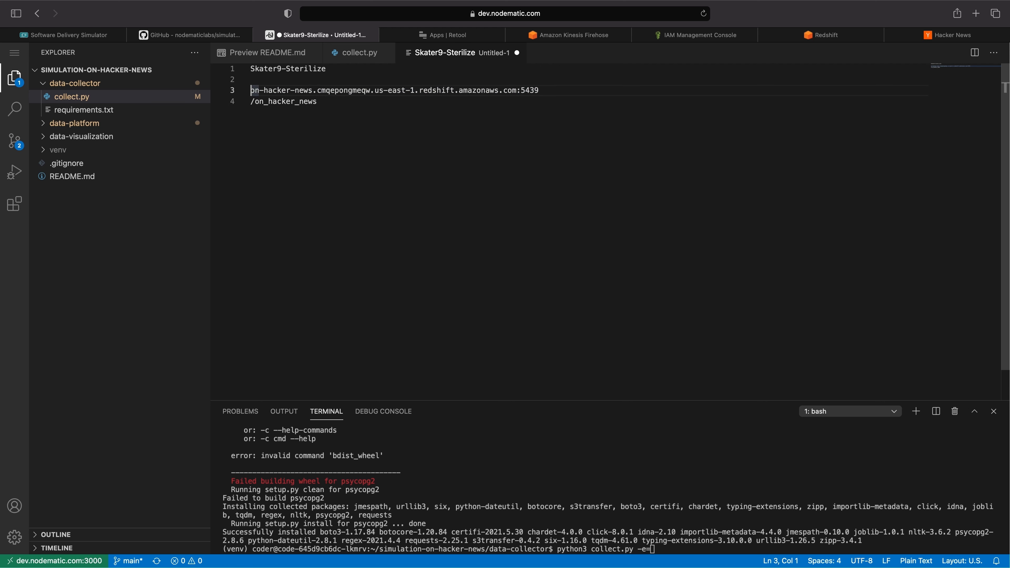
key(shift+Down)
key(shift+End)
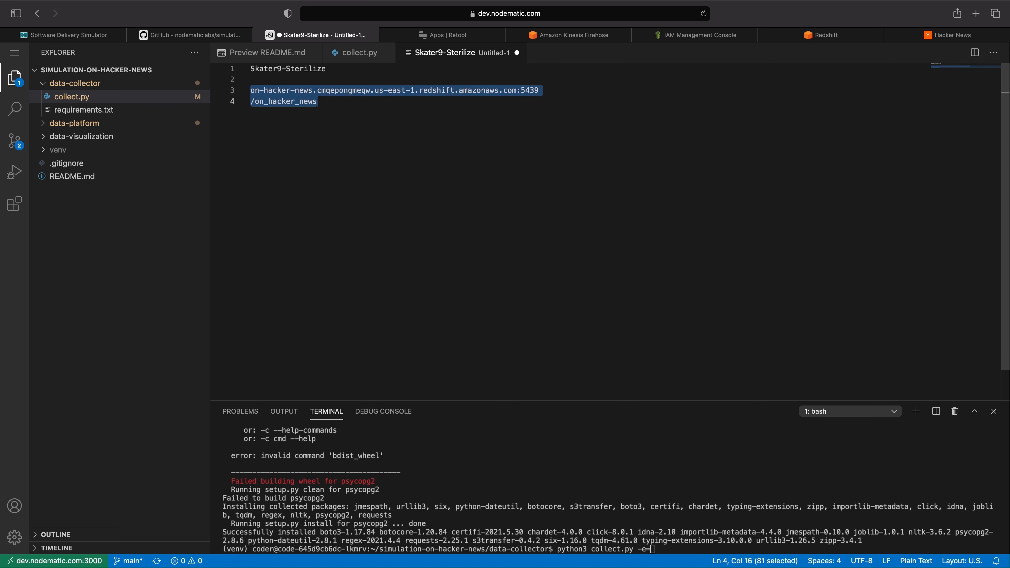
key(super+x)
key(ctrl+grave)
key(super+v)
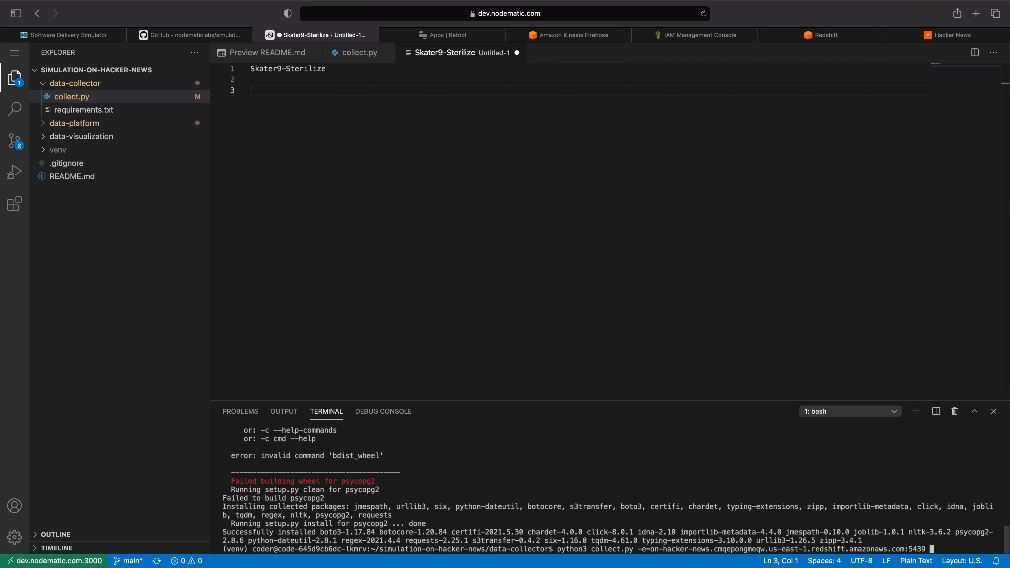
Step: Replace the short -e flag in the collect.py command with the long option --endpoint
text(-u)
key(BackSpace)
key(alt+Left)
key(alt+Left)
key(alt+Left)
key(alt+Left)
key(alt+Left)
key(alt+Left)
key(alt+Left)
key(alt+Left)
key(alt+Left)
key(alt+Left)
key(alt+Left)
key(alt+Left)
text(-e)
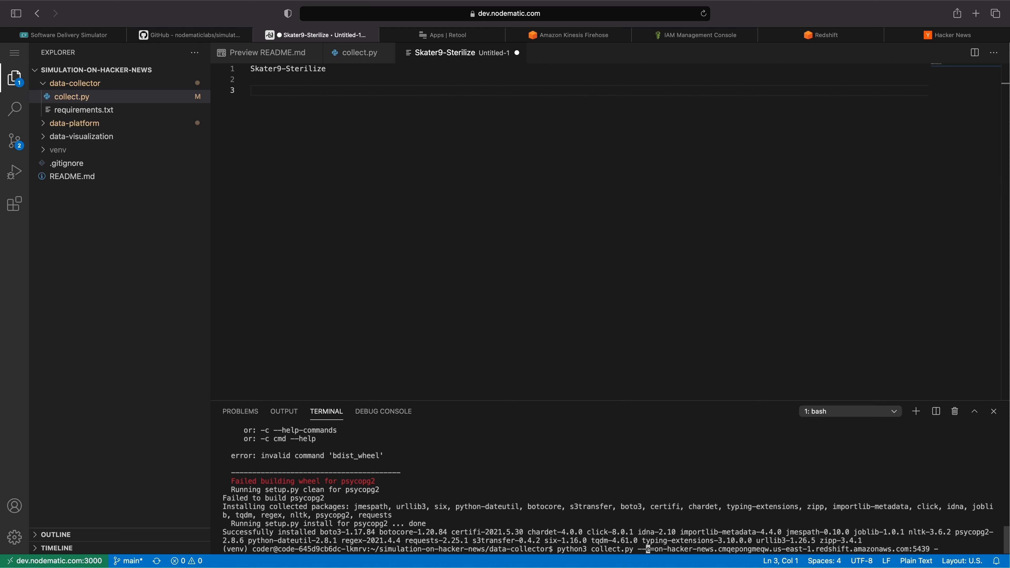
text(ndpoint)
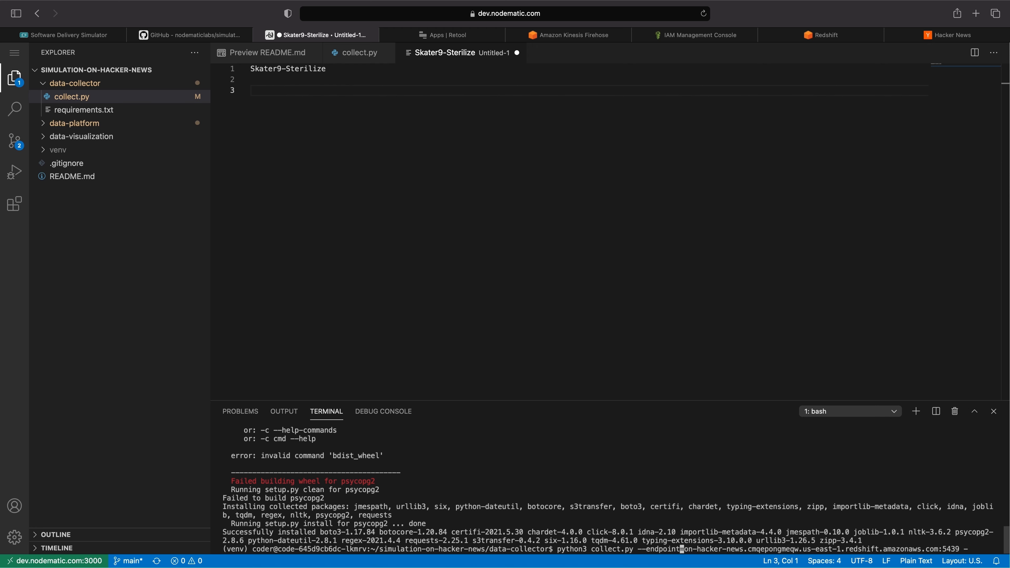
Step: Complete the command with username nodematic, the cluster password from the scratch file and region us-east-1, and run it
key(End)
text(--username="nod)
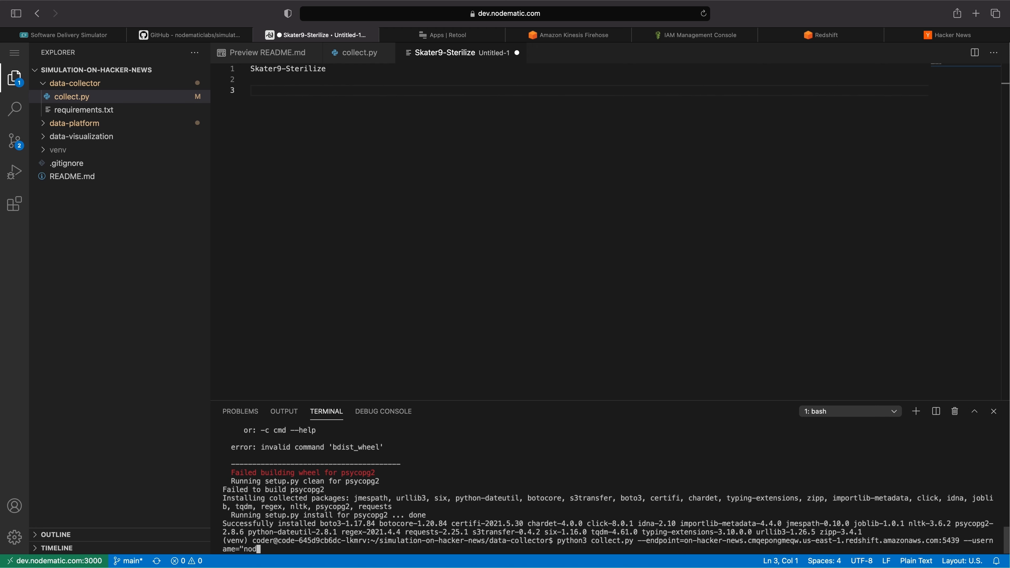
text(ematic" --password=")
click(336, 100)
drag(250, 69, 325, 69)
key(super+c)
click(432, 524)
key(super+v)
text(" --regio)
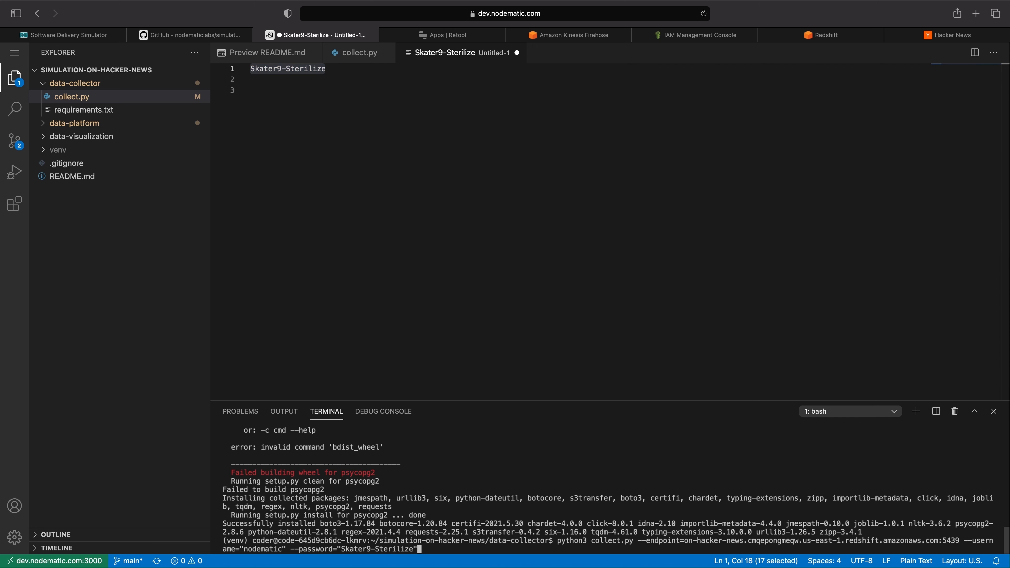
text(n="us-east-1")
key(Return)
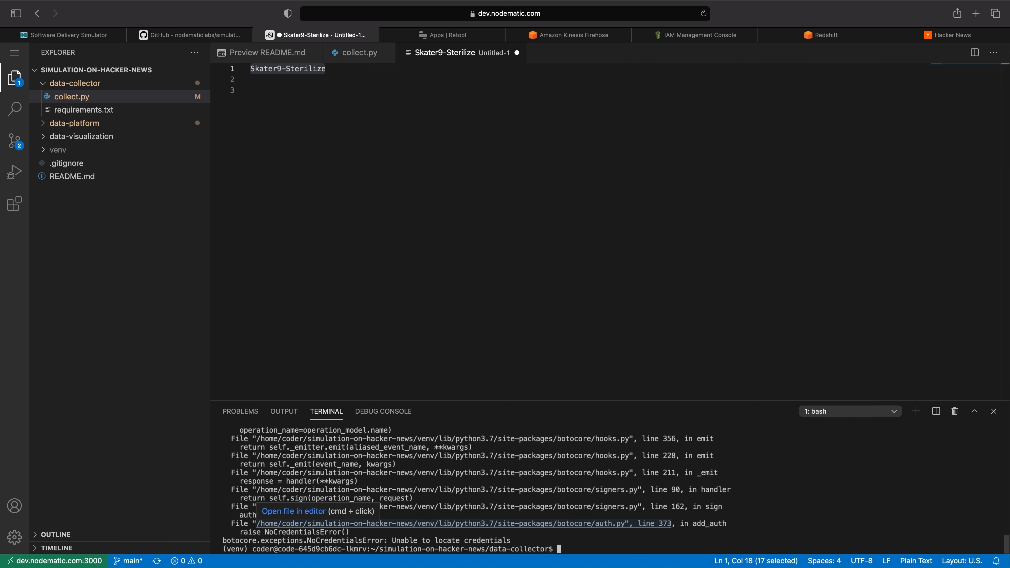
Step: Read the collector's error output, and switch to the GitHub README to examine the AWS credential environment variables under Configuration
scroll(457, 492, up, 3)
scroll(457, 492, down, 3)
double_click(345, 540)
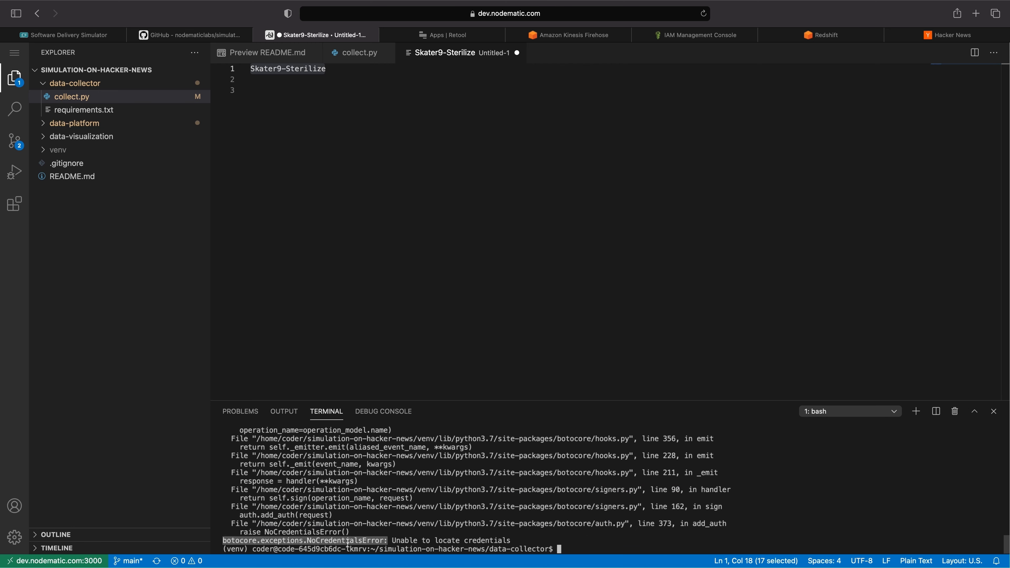
click(462, 546)
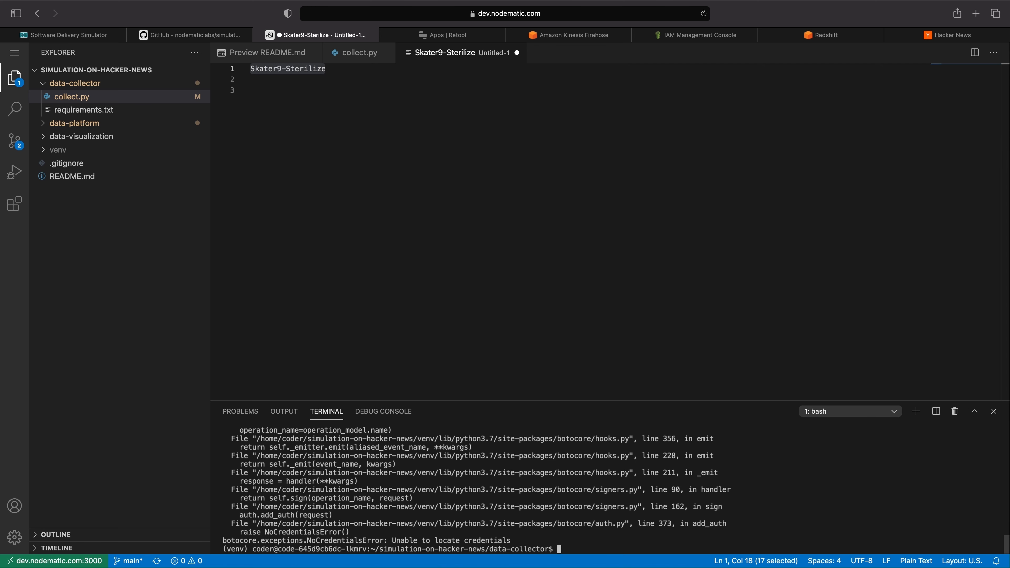
key(super+Tab)
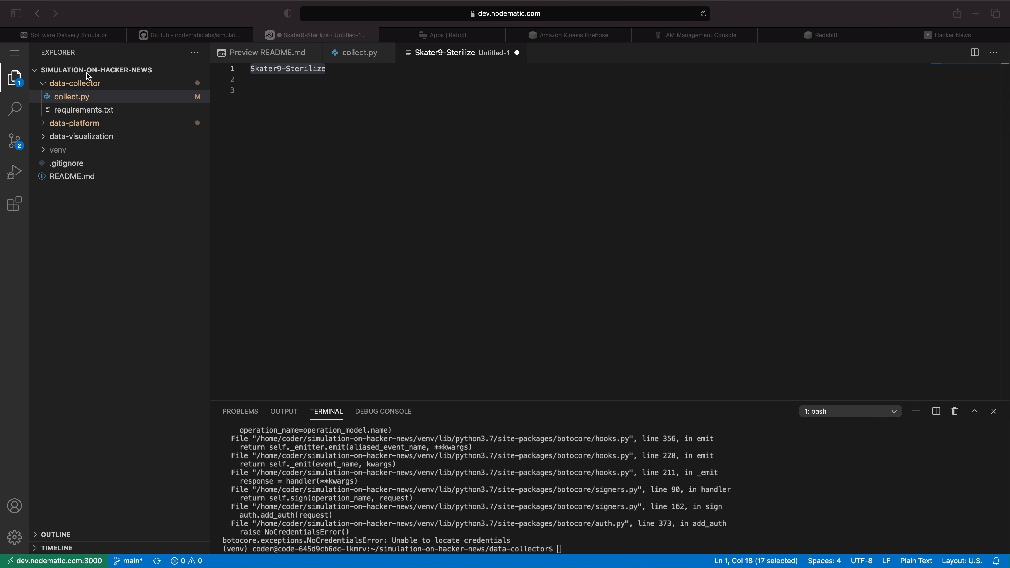
click(194, 35)
scroll(299, 292, down, 5)
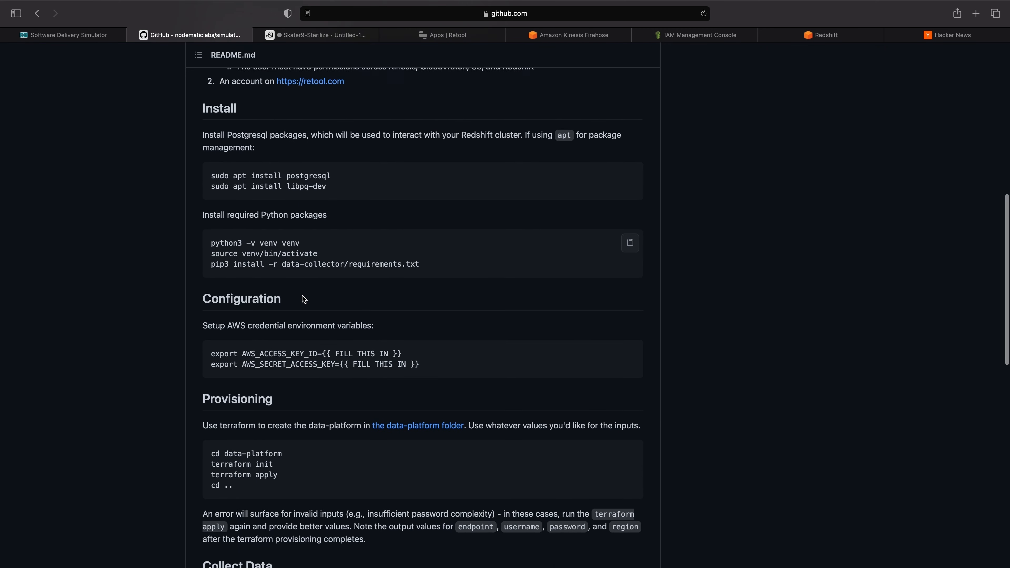
double_click(260, 300)
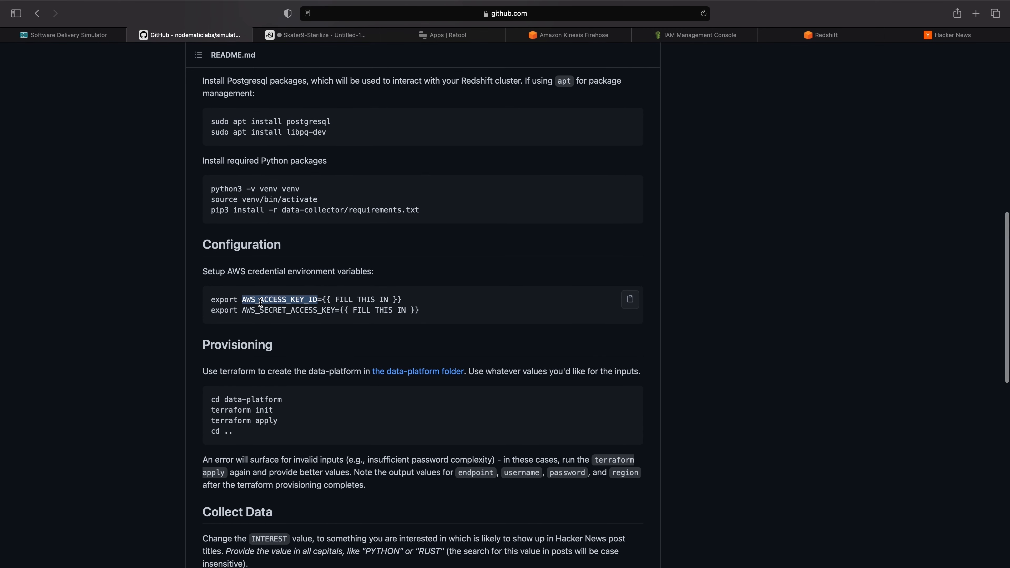
double_click(294, 311)
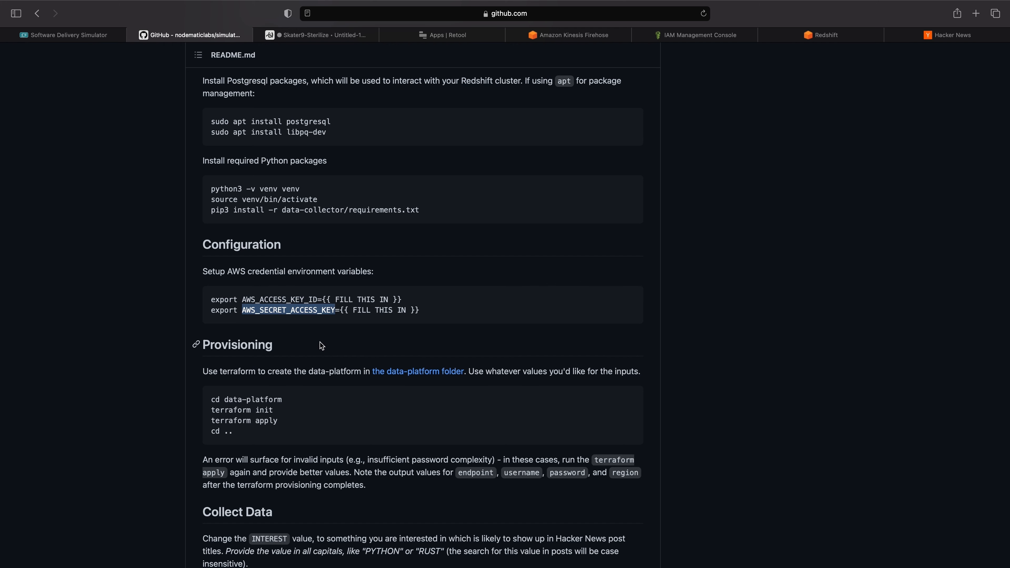
drag(421, 310, 205, 302)
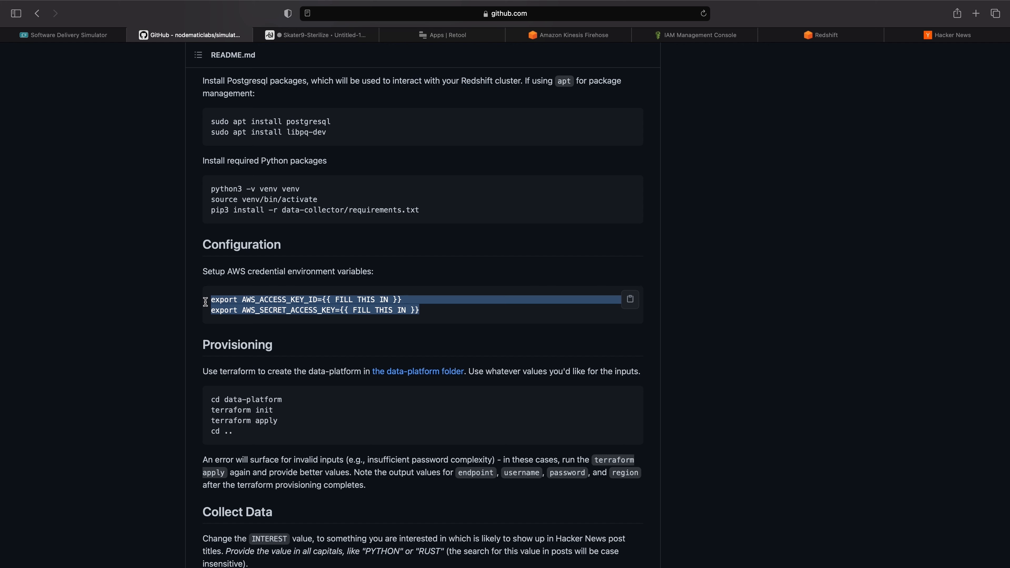
click(274, 299)
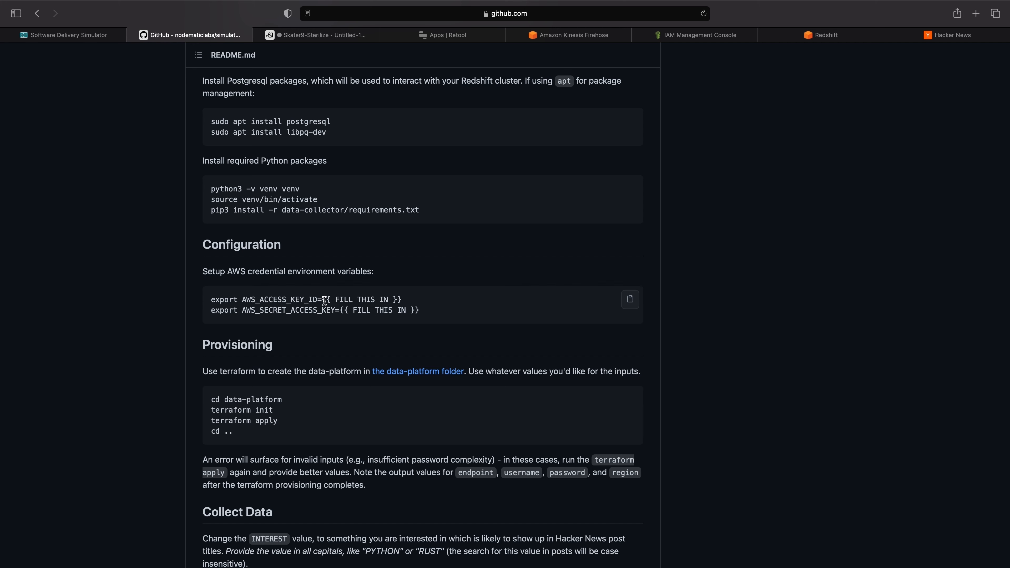
drag(323, 300, 417, 300)
click(420, 303)
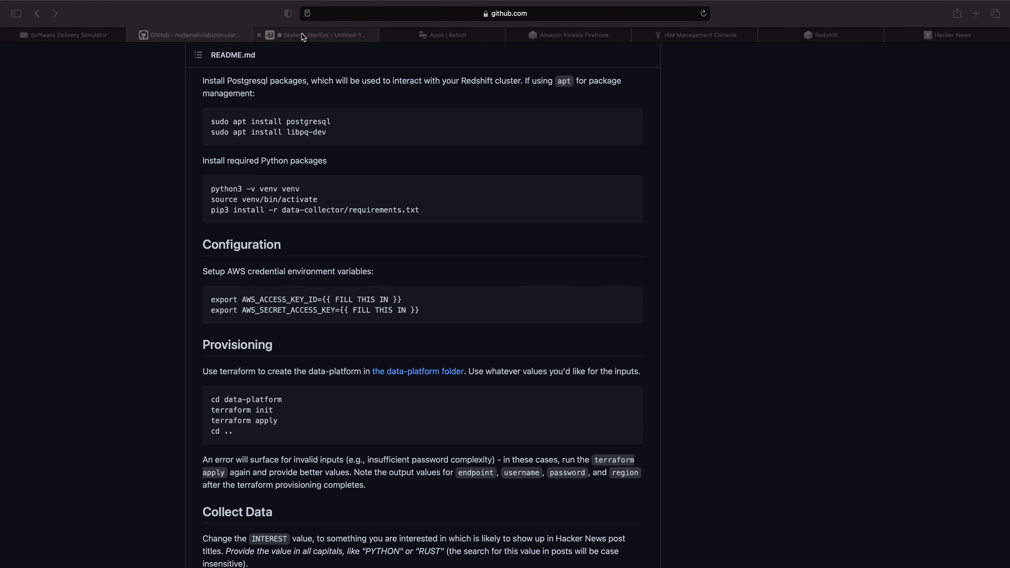
Step: Return to the code editor, enlarge the editor area above the terminal, and rerun the collect.py command for region us-east-1
click(303, 35)
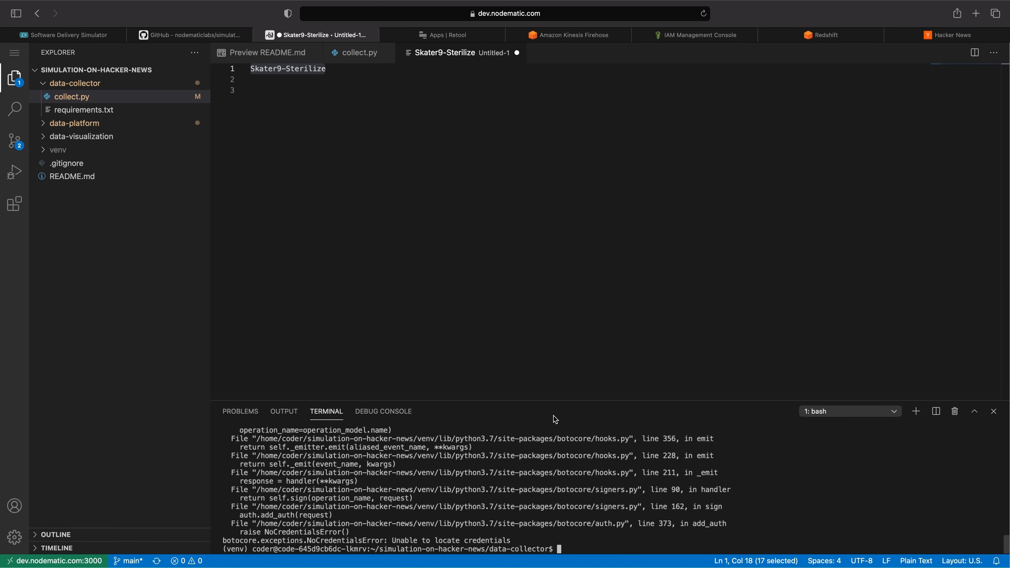
drag(550, 400, 564, 480)
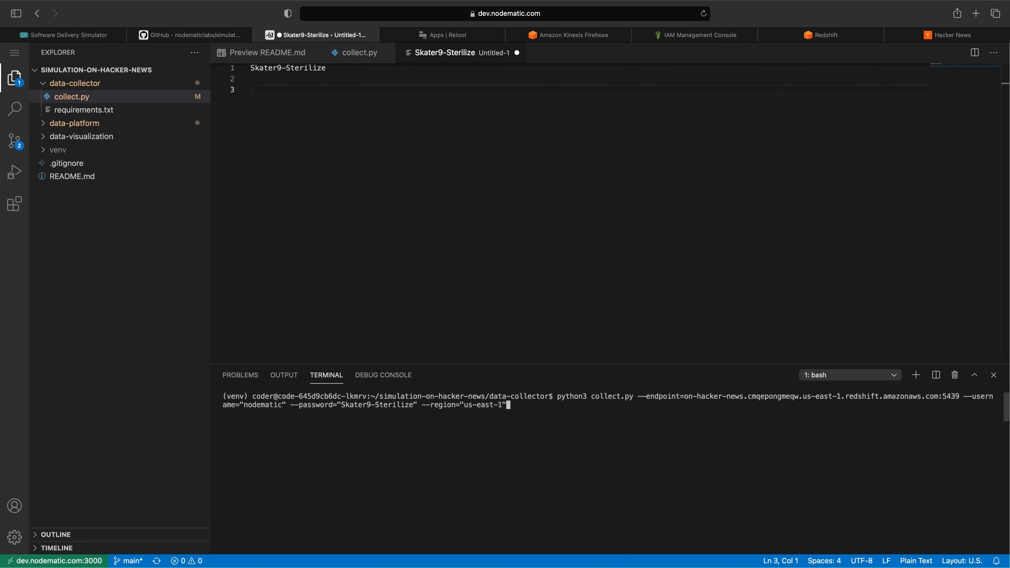
key(Return)
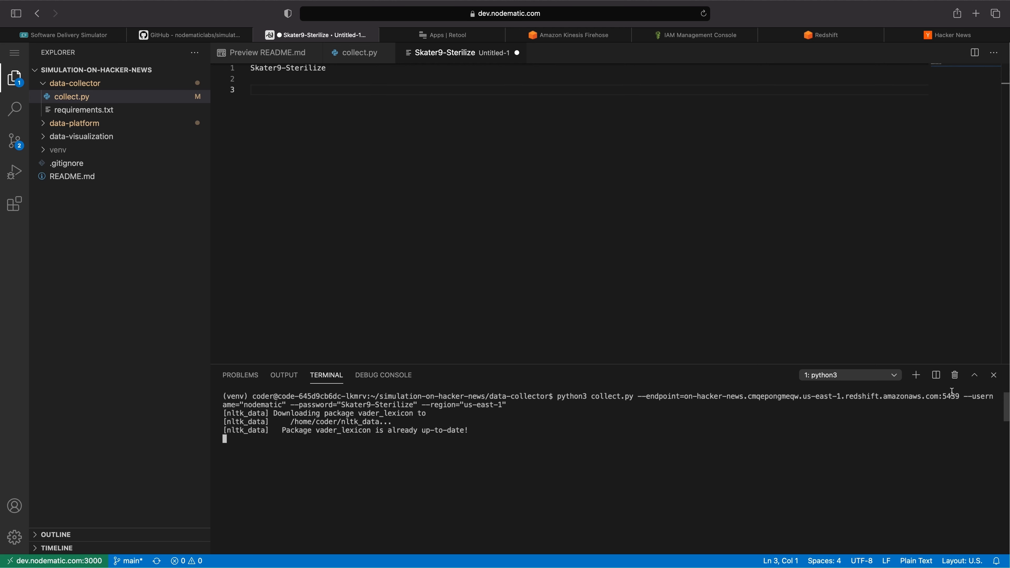
Step: Review the endpoint, username and password arguments of the running collect.py command in the terminal
double_click(661, 398)
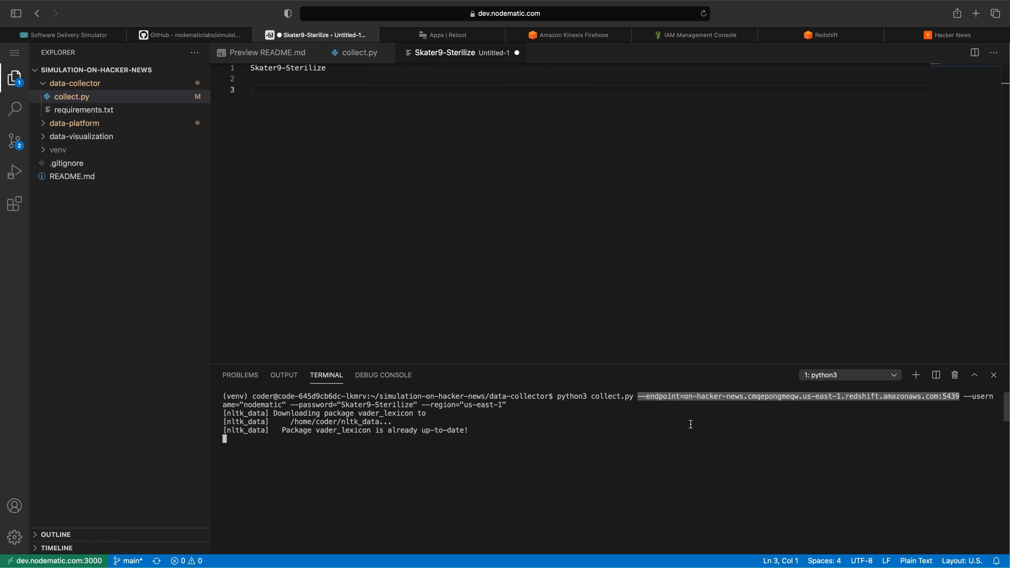
double_click(234, 404)
click(330, 405)
double_click(330, 405)
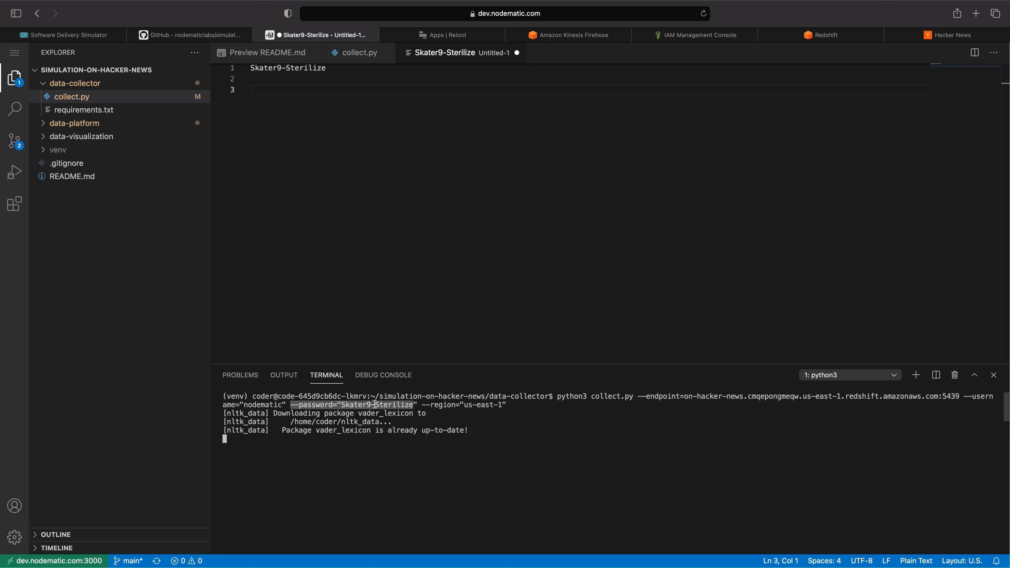
click(569, 420)
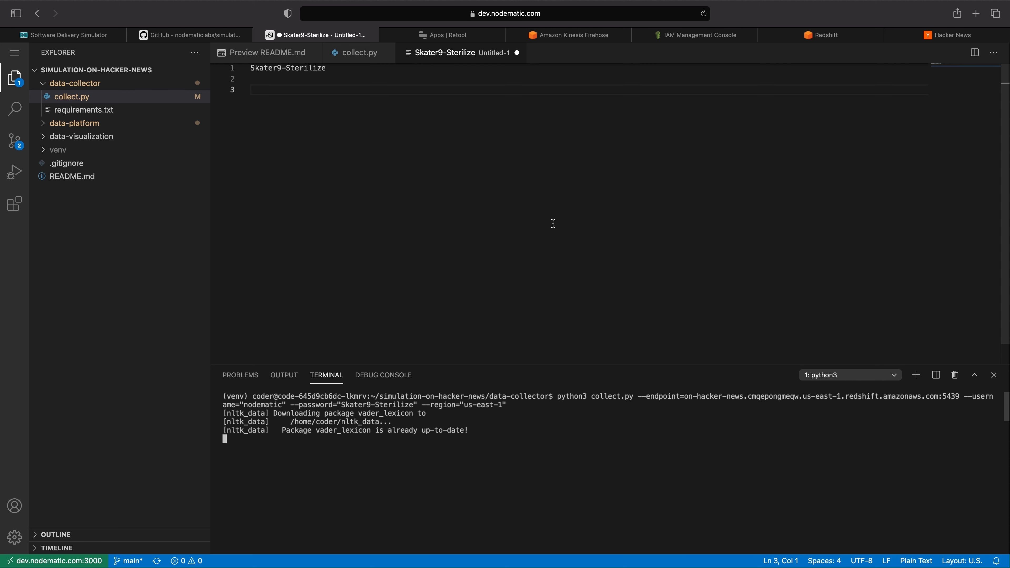
Step: Open collect.py and examine its table creation, the Hacker News story loop and the firehose_client.put_record call
click(359, 52)
scroll(376, 251, down, 1)
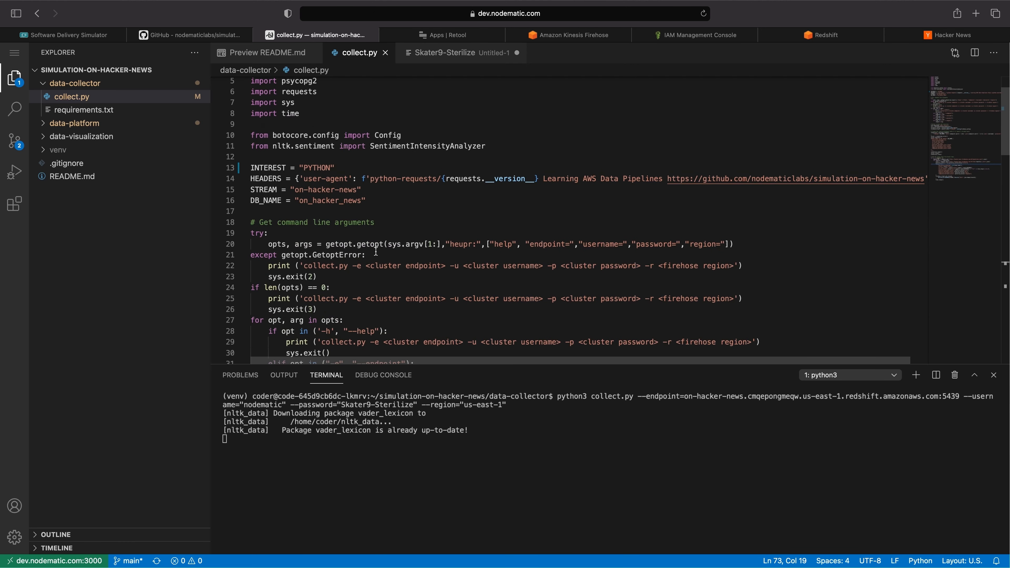
scroll(375, 252, down, 13)
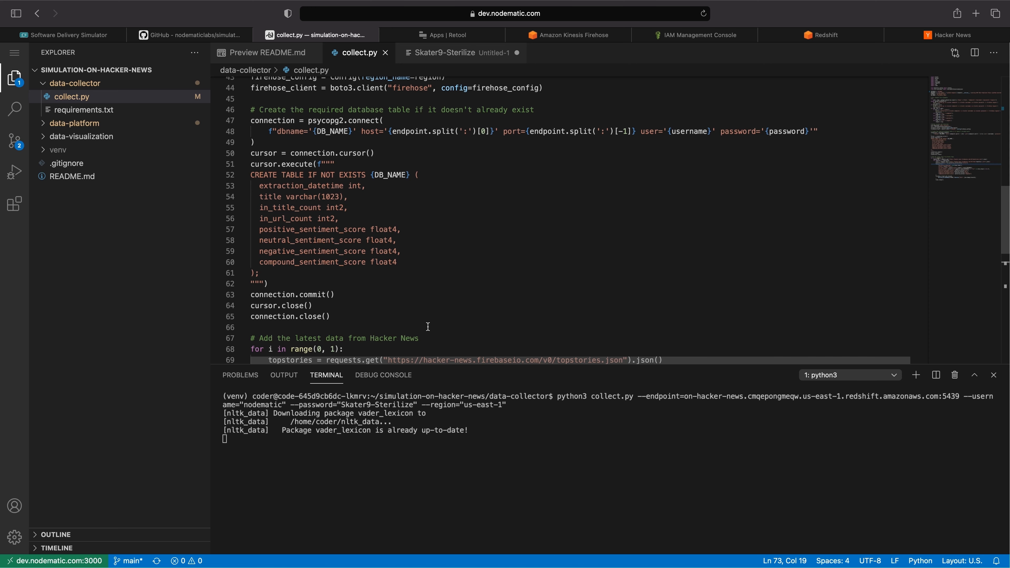
scroll(435, 325, down, 6)
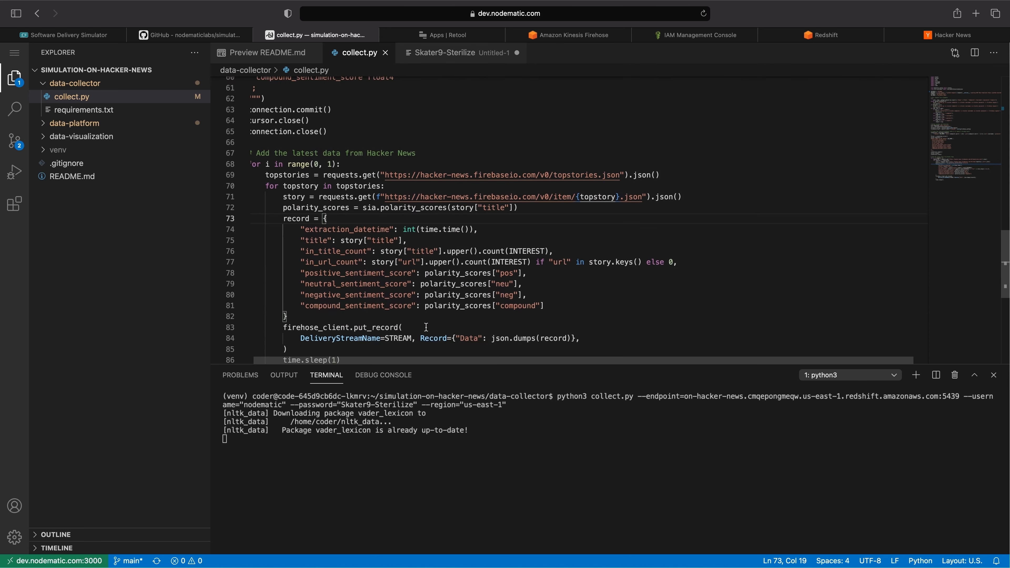
scroll(426, 327, down, 3)
scroll(426, 326, up, 2)
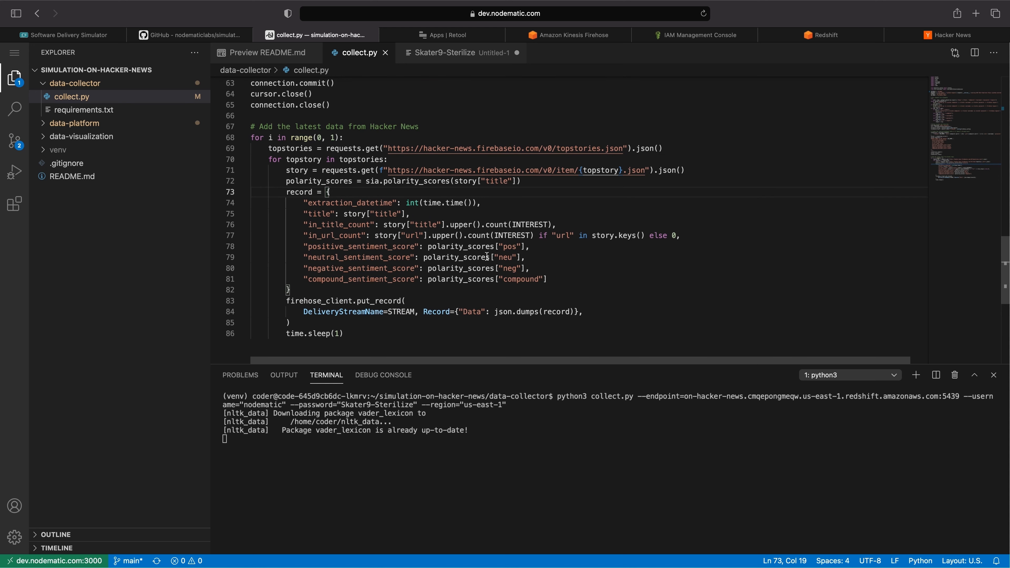
drag(364, 324, 249, 306)
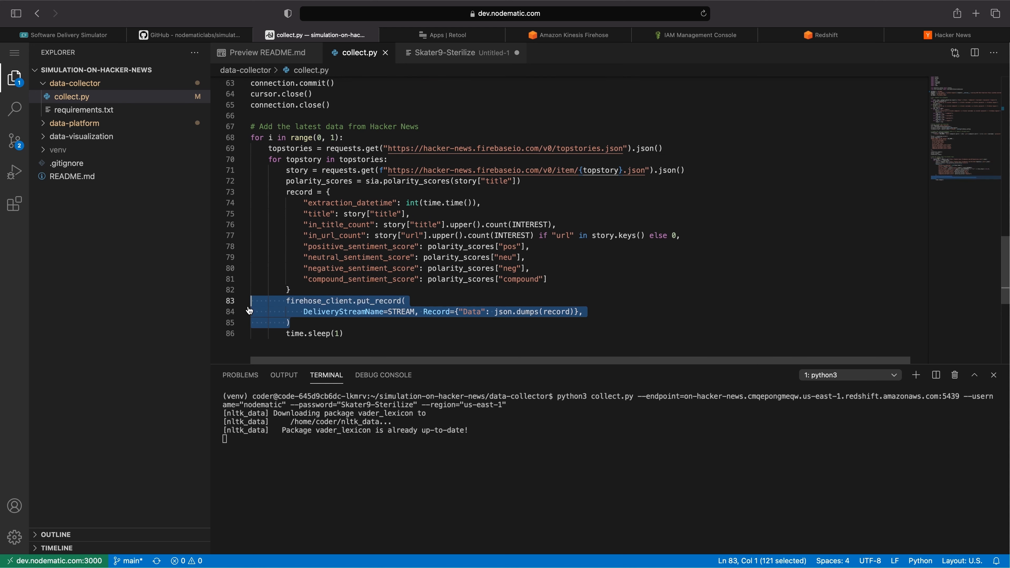
click(351, 280)
Step: Go back over the client setup and CREATE TABLE code in collect.py, and examine the INTEREST value near the beginning
scroll(360, 253, up, 1)
scroll(359, 253, up, 19)
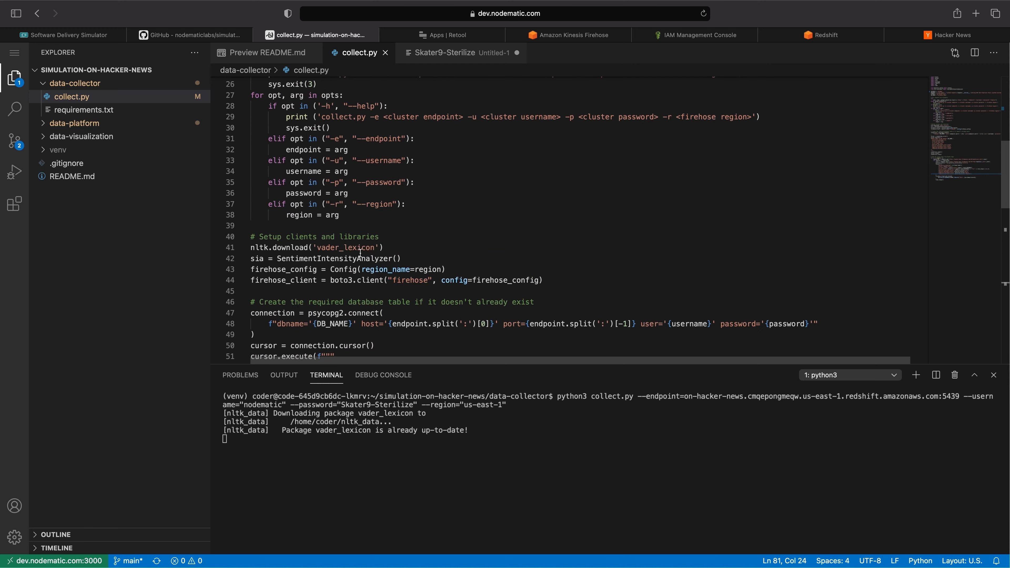
scroll(360, 252, up, 1)
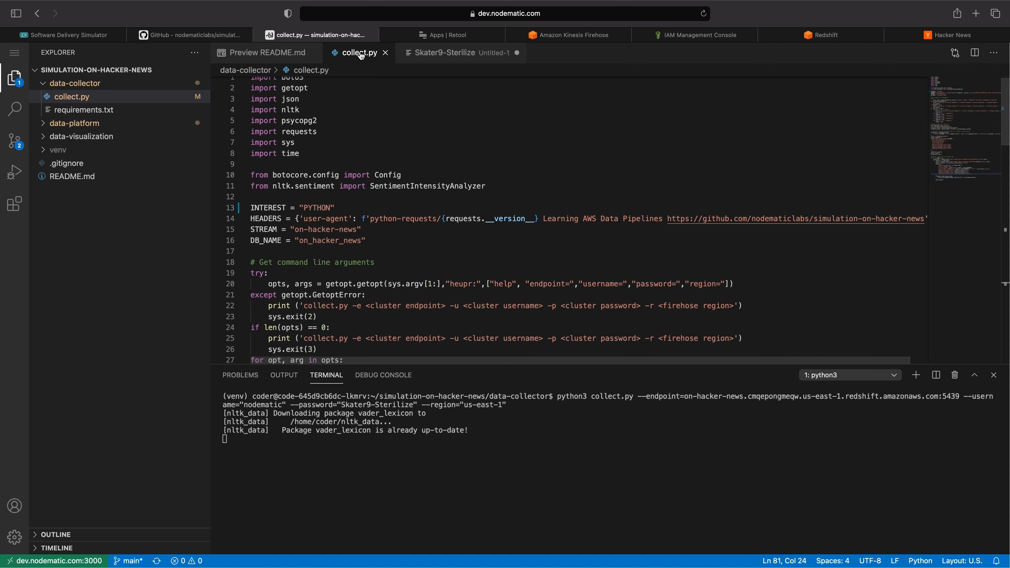
scroll(434, 253, down, 13)
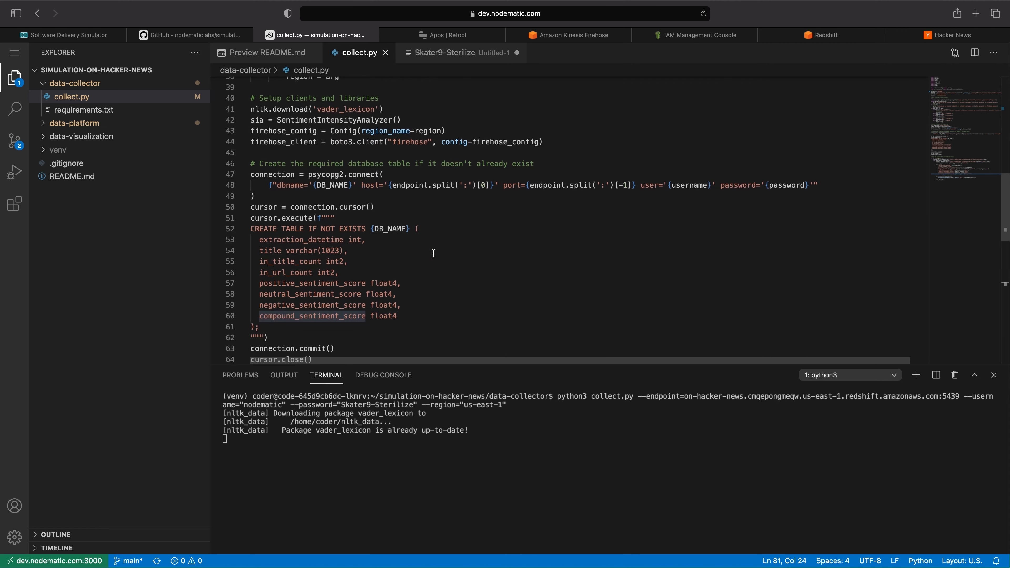
scroll(433, 254, down, 5)
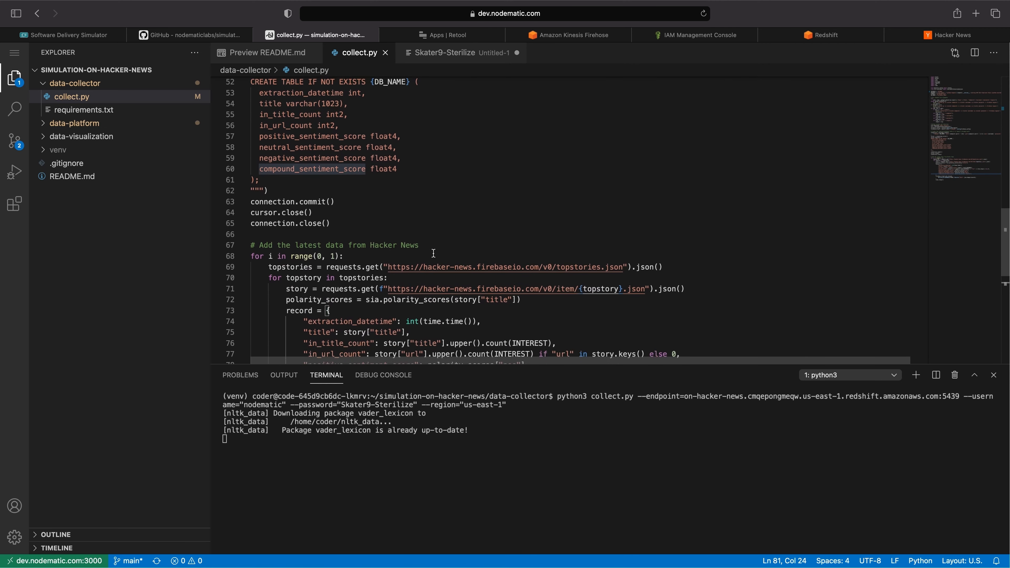
scroll(433, 254, up, 18)
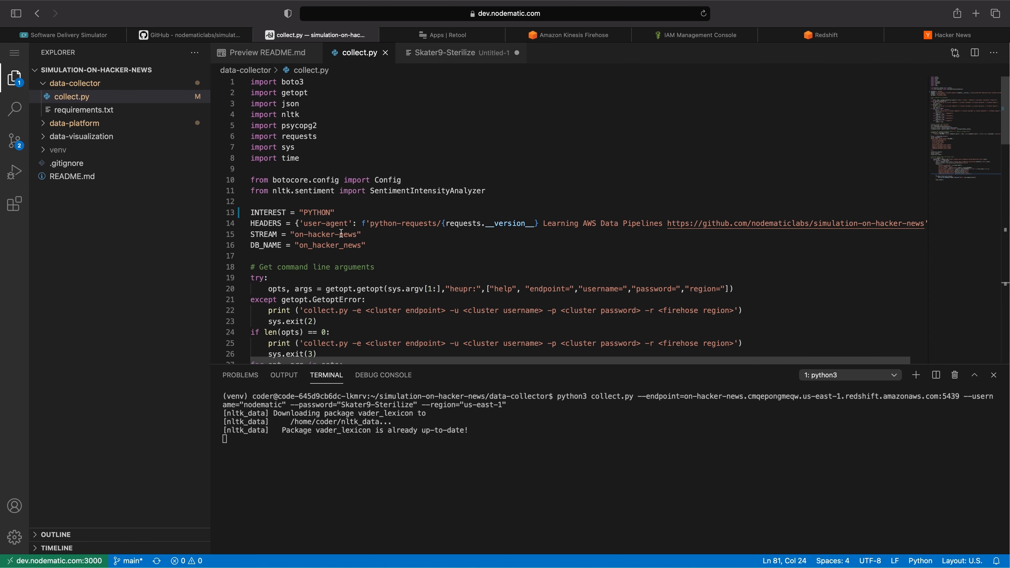
double_click(326, 213)
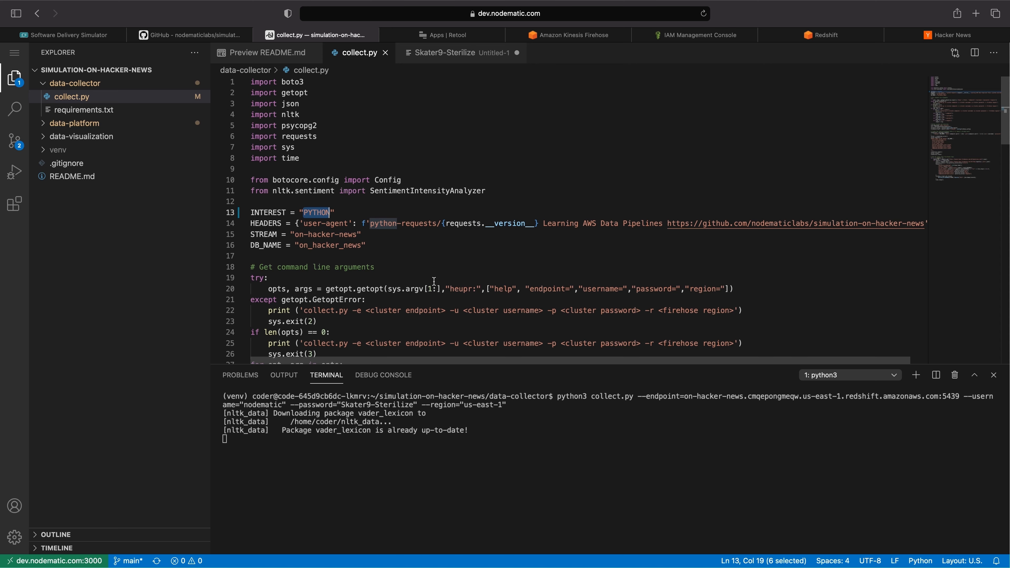
Step: Examine how collect.py builds each story record with the INTEREST counts and sentiment scores, and check the time.sleep(1) line
scroll(434, 281, down, 7)
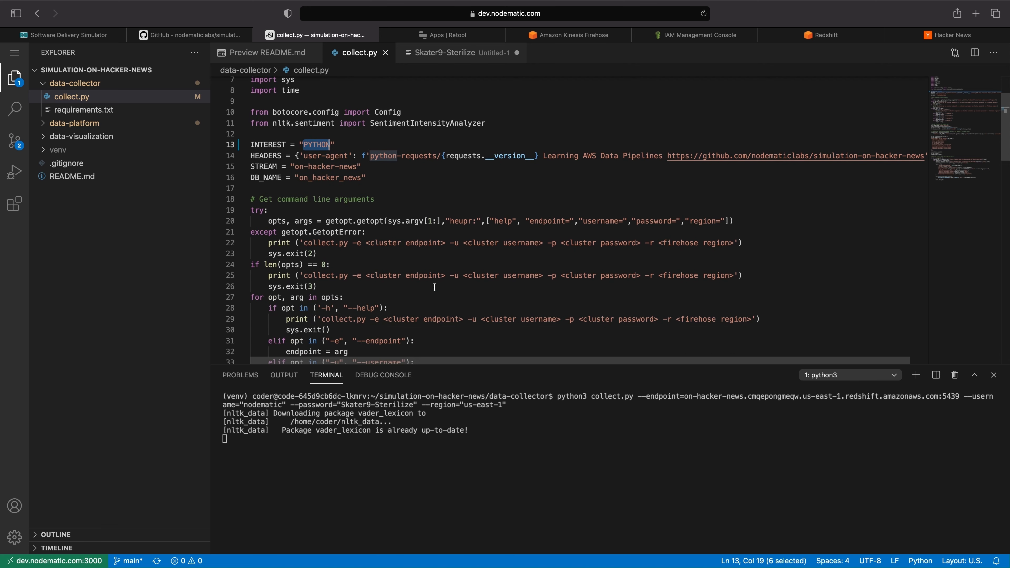
scroll(435, 287, down, 4)
scroll(434, 287, down, 11)
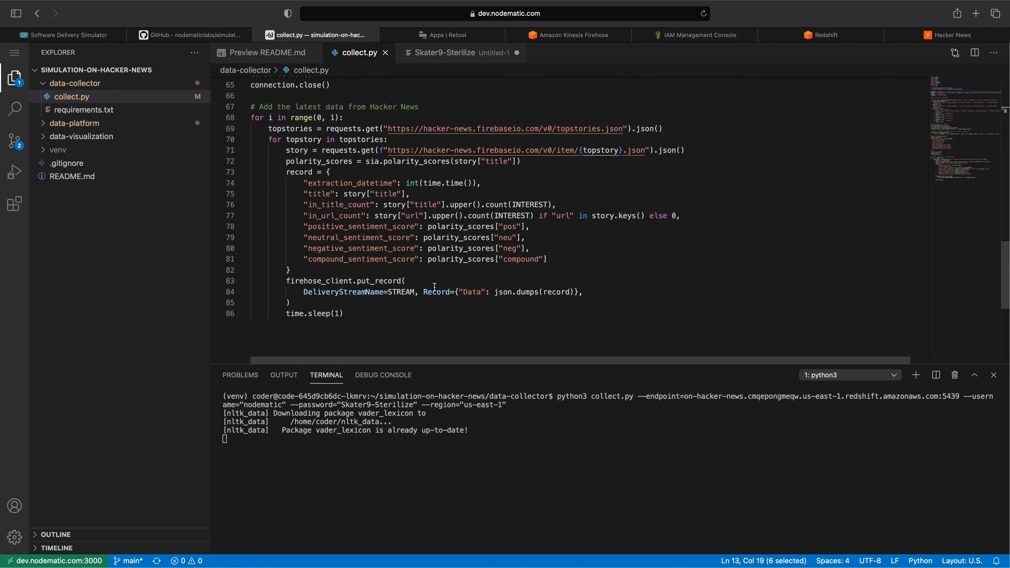
scroll(434, 287, down, 1)
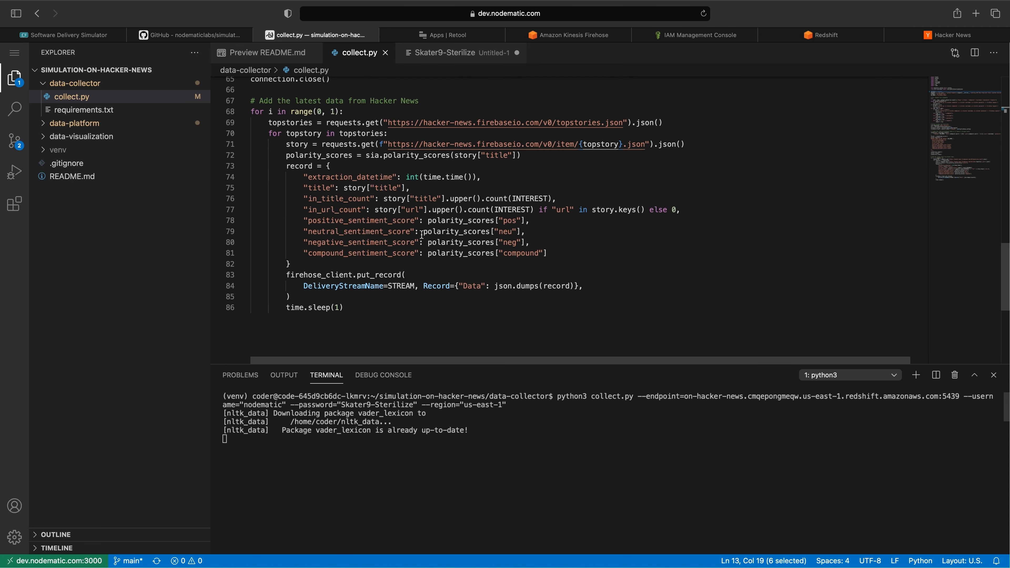
scroll(422, 234, up, 20)
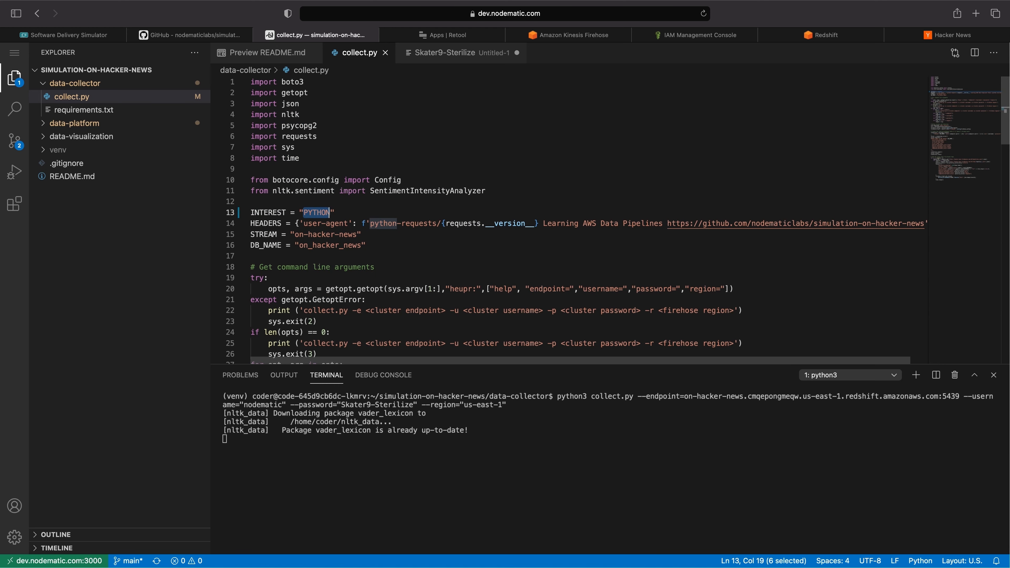
scroll(449, 266, down, 2)
scroll(386, 258, down, 20)
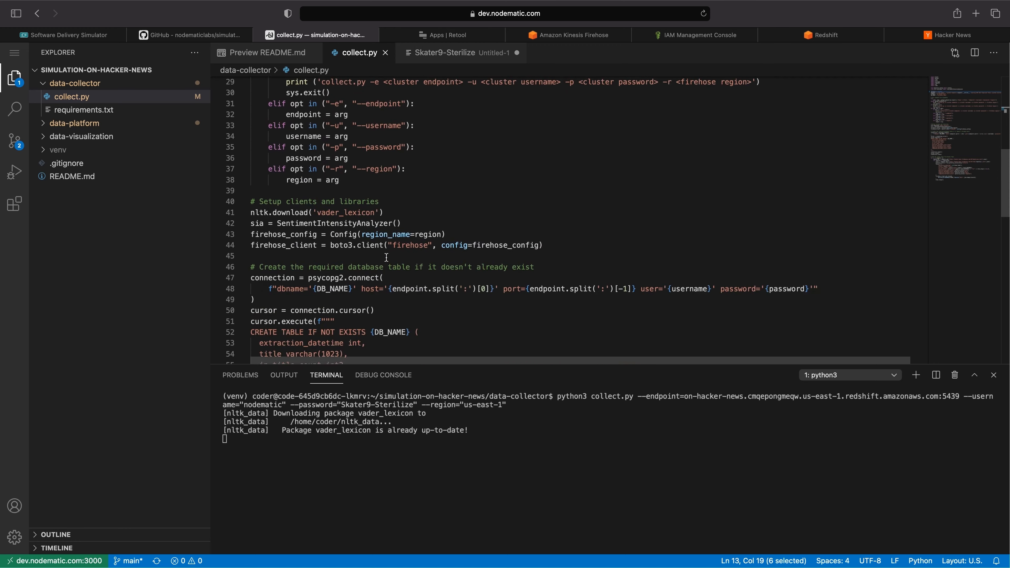
scroll(386, 257, down, 2)
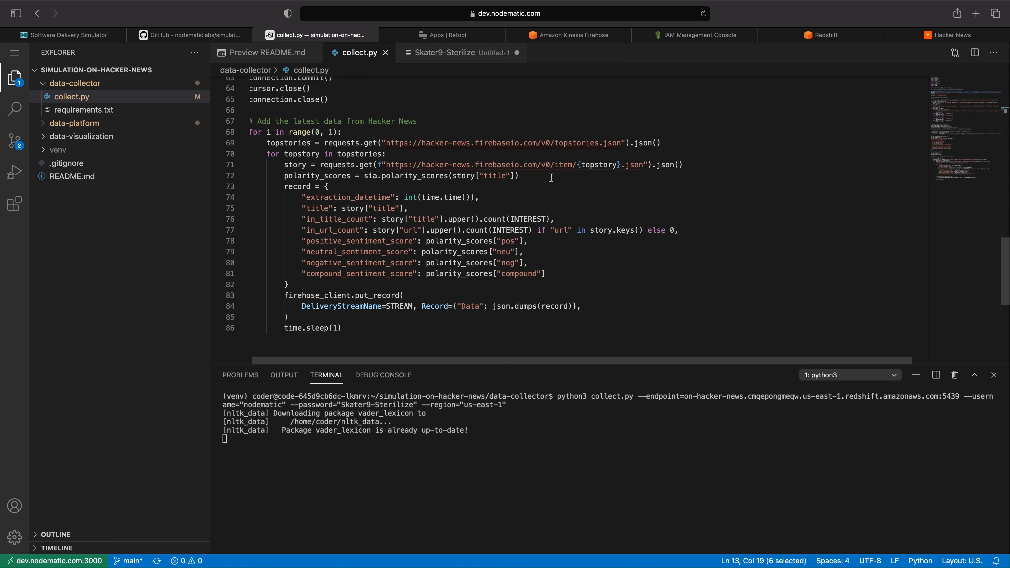
drag(361, 327, 284, 329)
click(443, 288)
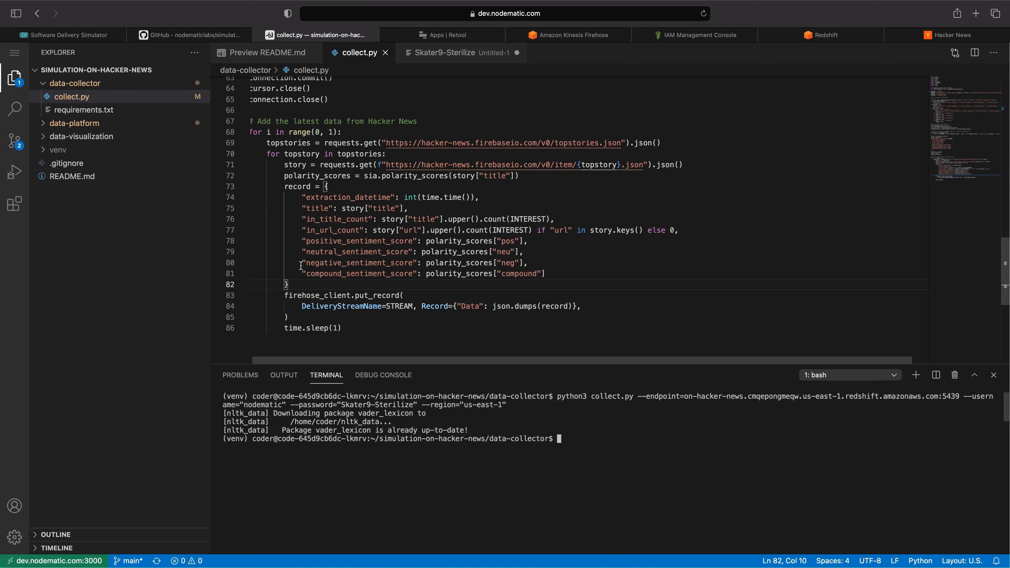
scroll(463, 266, left, 1)
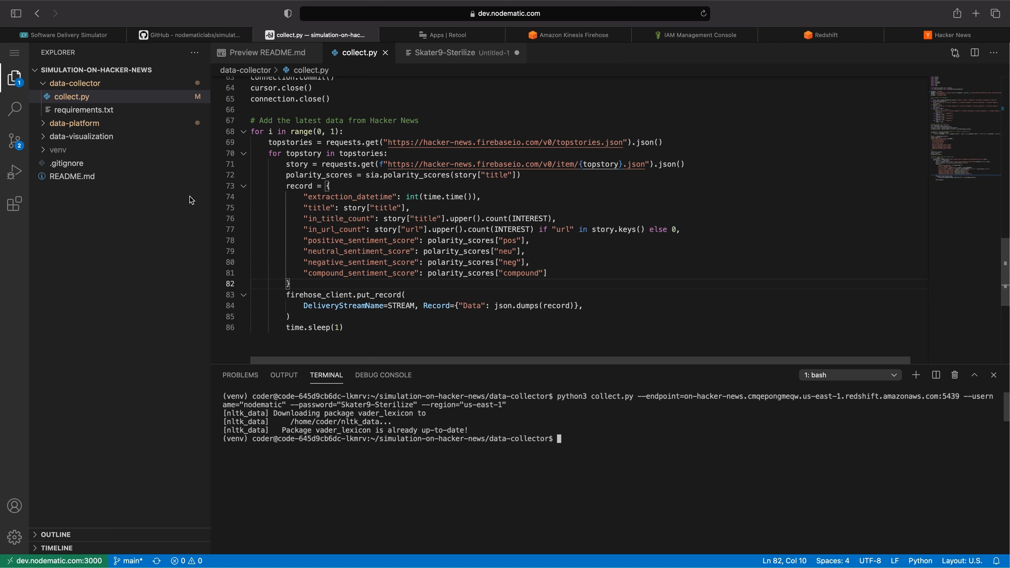
Step: Switch to Redshift, open the query editor for the on-hacker-news cluster, and connect to database on_hacker_news as user nodematic
click(801, 38)
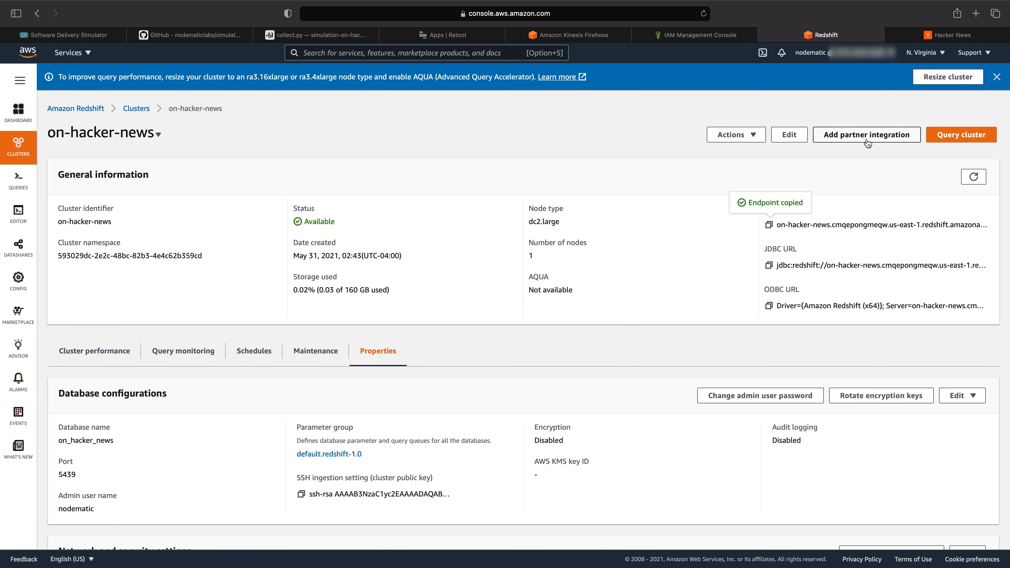
click(954, 138)
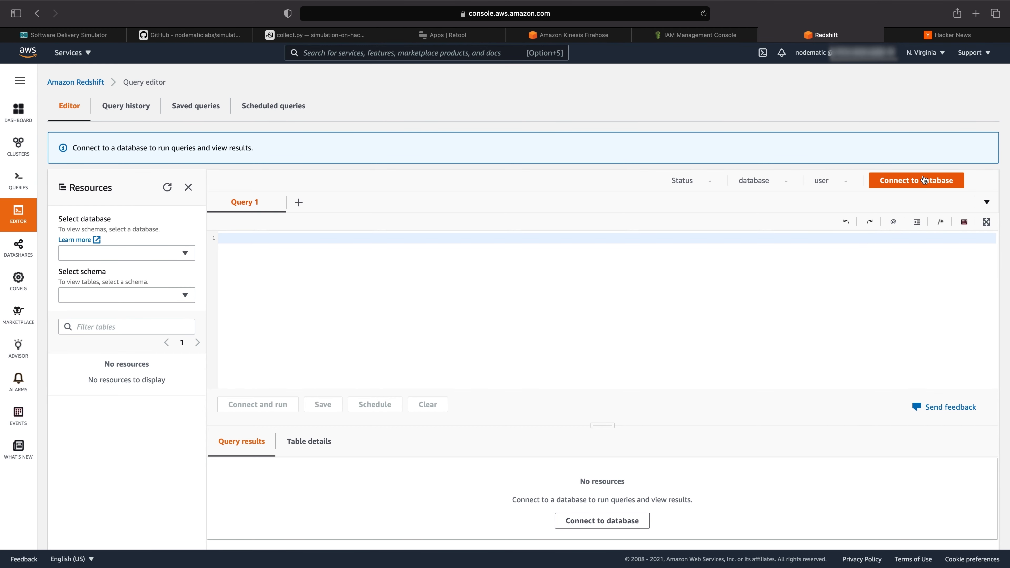
click(914, 180)
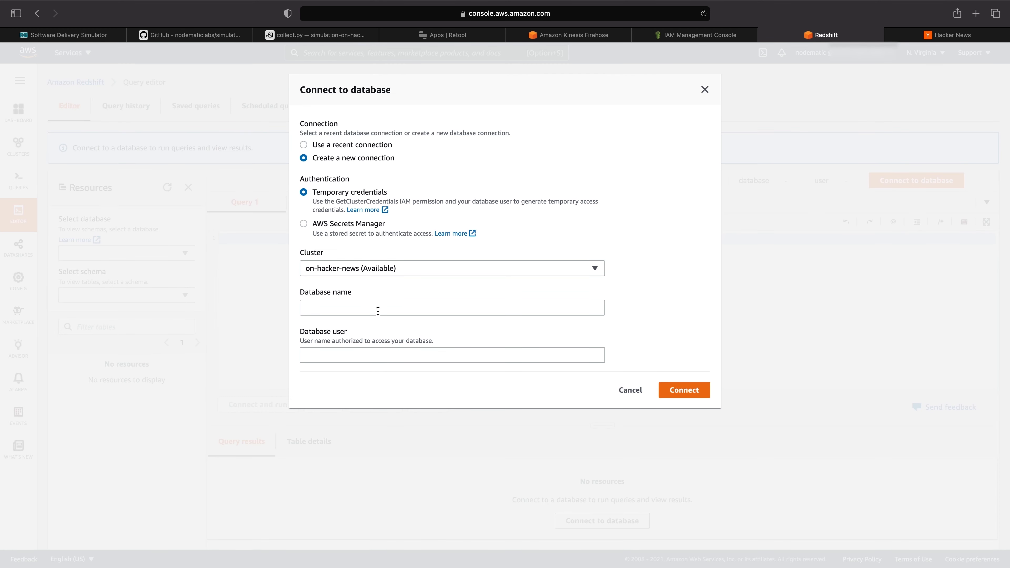
click(337, 305)
text(on_hacker_news)
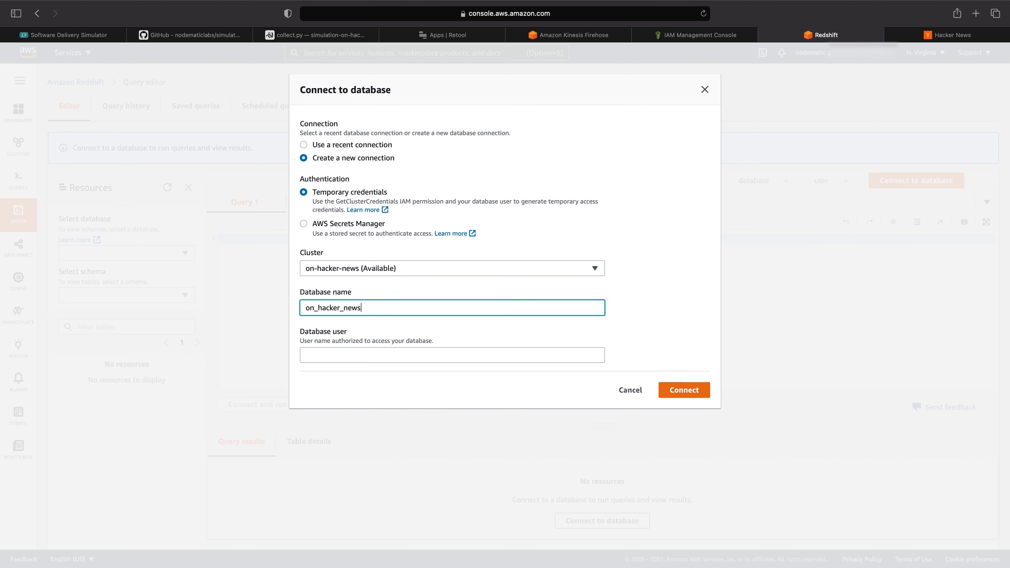
key(Tab)
text(nodemati)
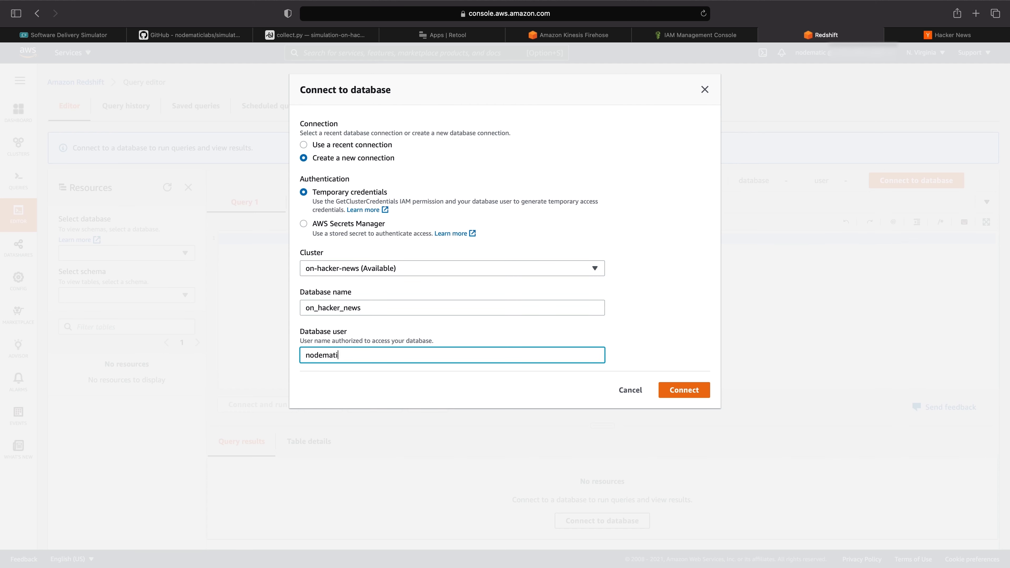
click(676, 390)
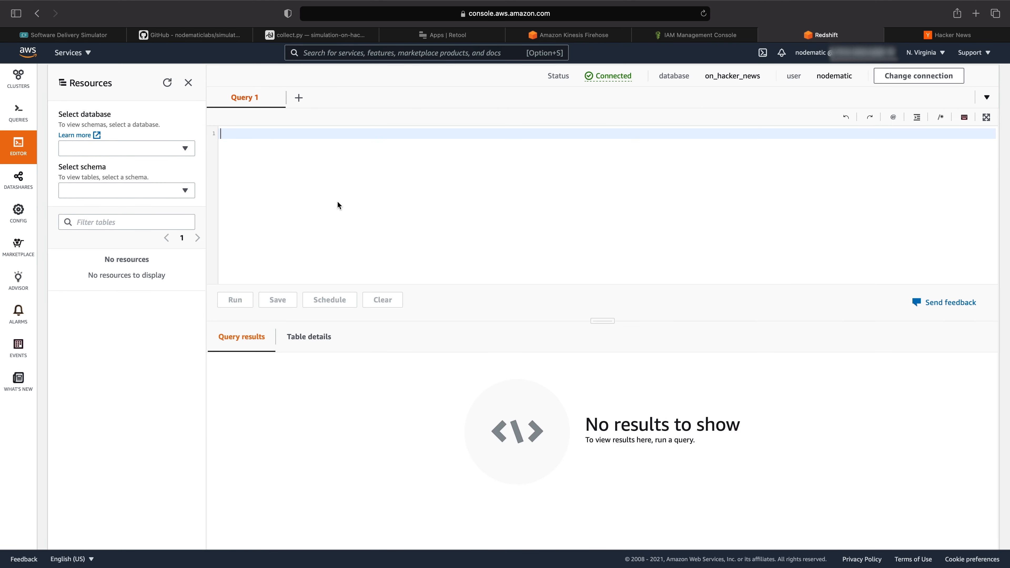
Step: Run the query "select * from on_hacker_news;" and review the returned story rows
text(select * from on_hacker_news;)
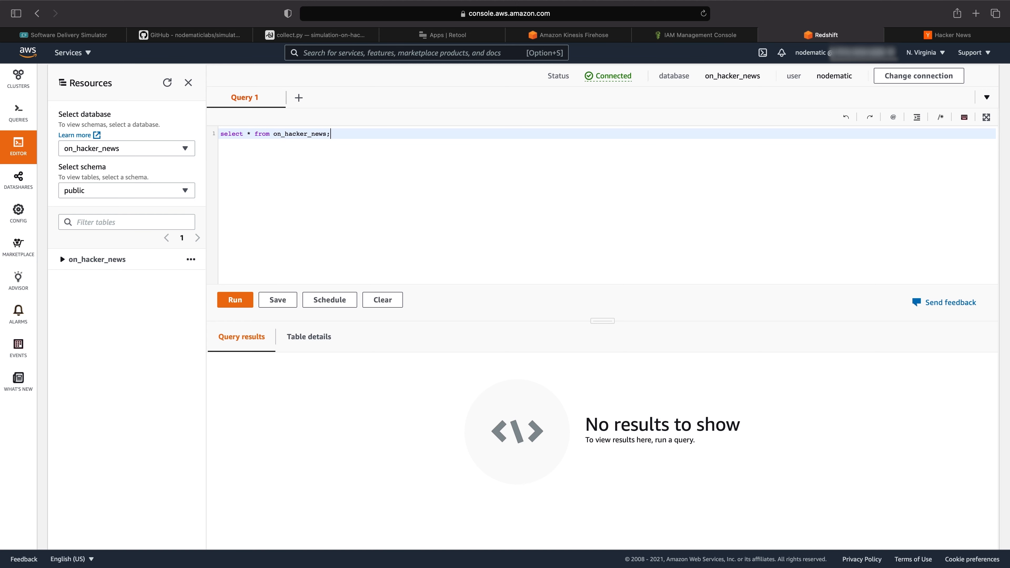
click(241, 302)
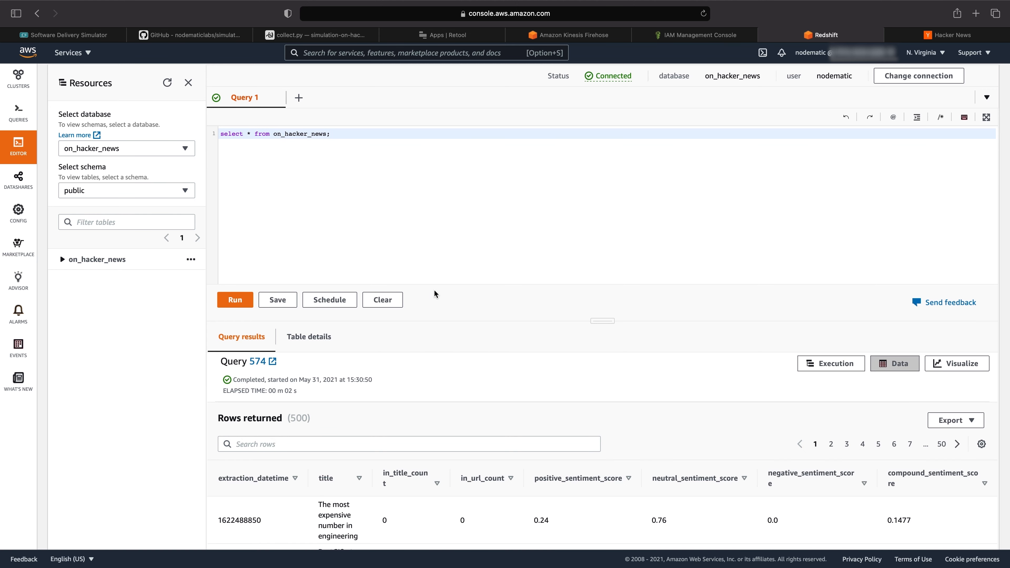
scroll(472, 351, down, 2)
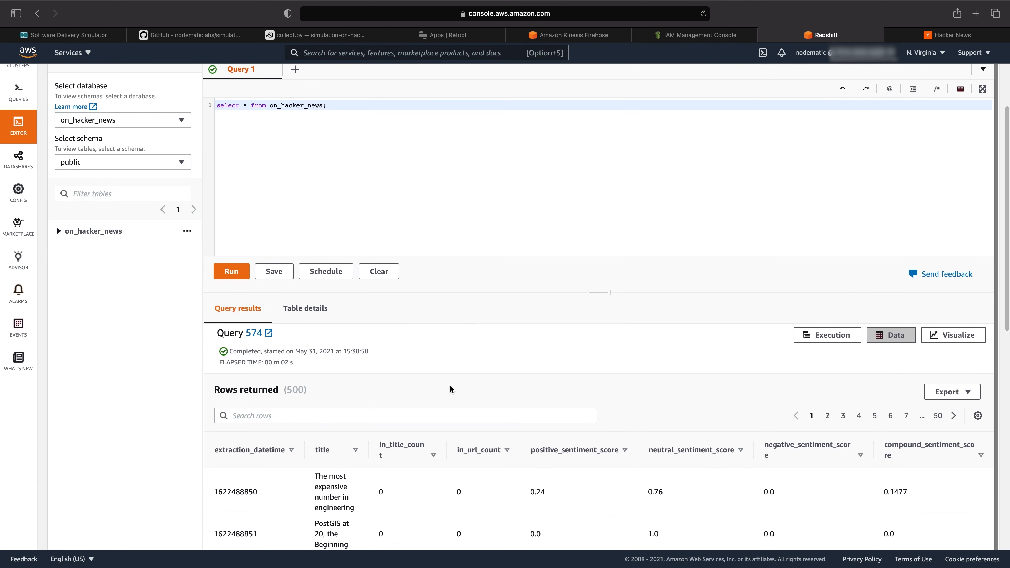
scroll(444, 390, down, 5)
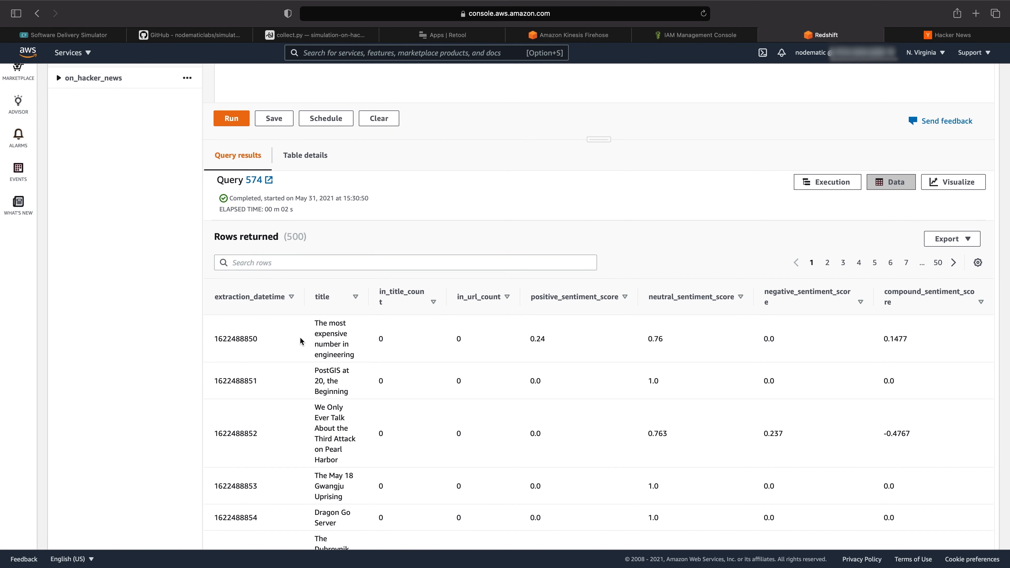
Step: Examine the returned rows column by column: extraction_datetime, title, title and URL counts, and the sentiment scores, together with the query itself
double_click(249, 339)
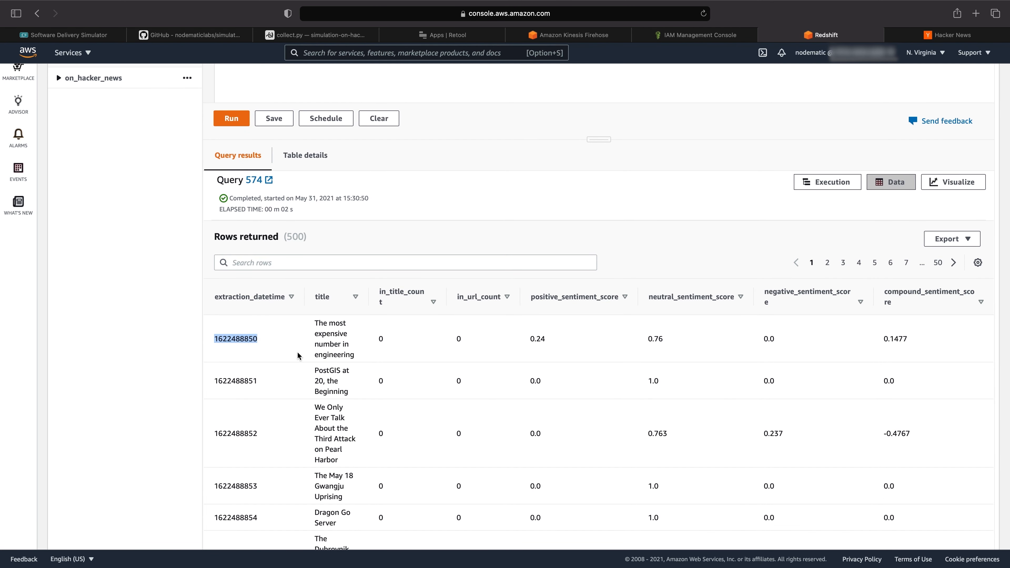
click(327, 346)
scroll(376, 381, down, 2)
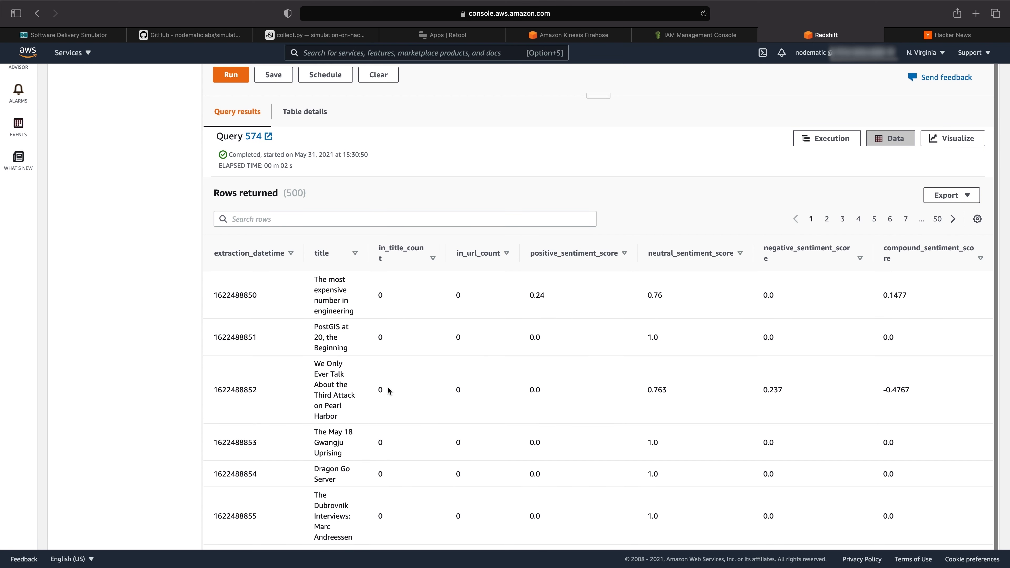
scroll(453, 392, down, 4)
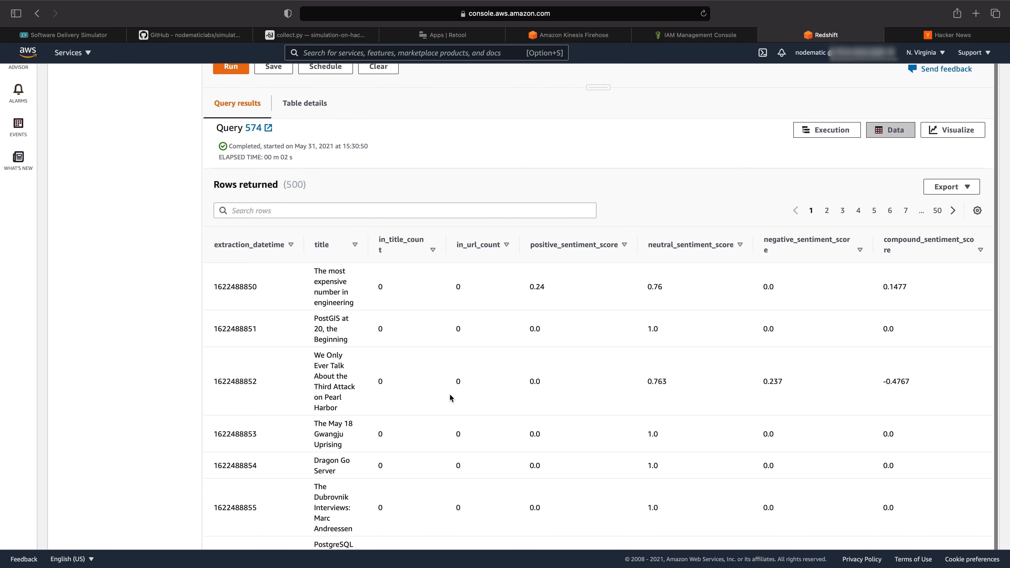
scroll(450, 390, up, 8)
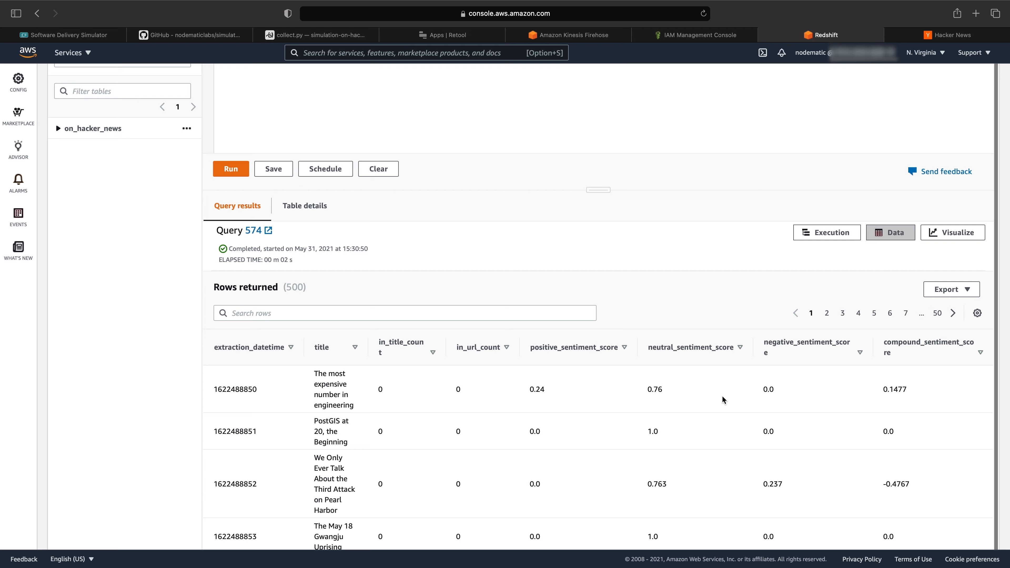
scroll(404, 228, up, 5)
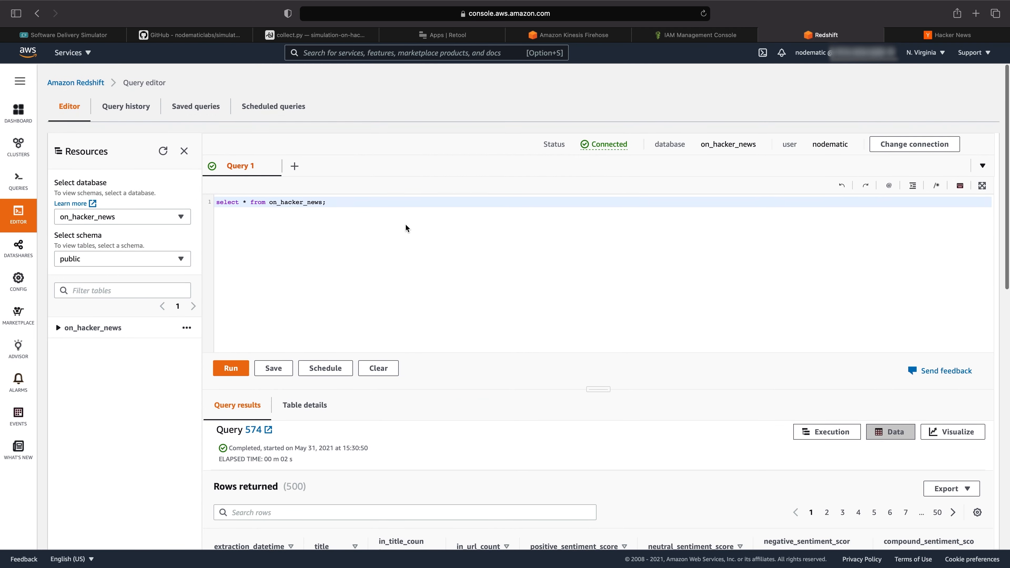
scroll(423, 301, down, 1)
right_click(423, 299)
click(393, 274)
scroll(547, 501, down, 1)
scroll(461, 442, down, 6)
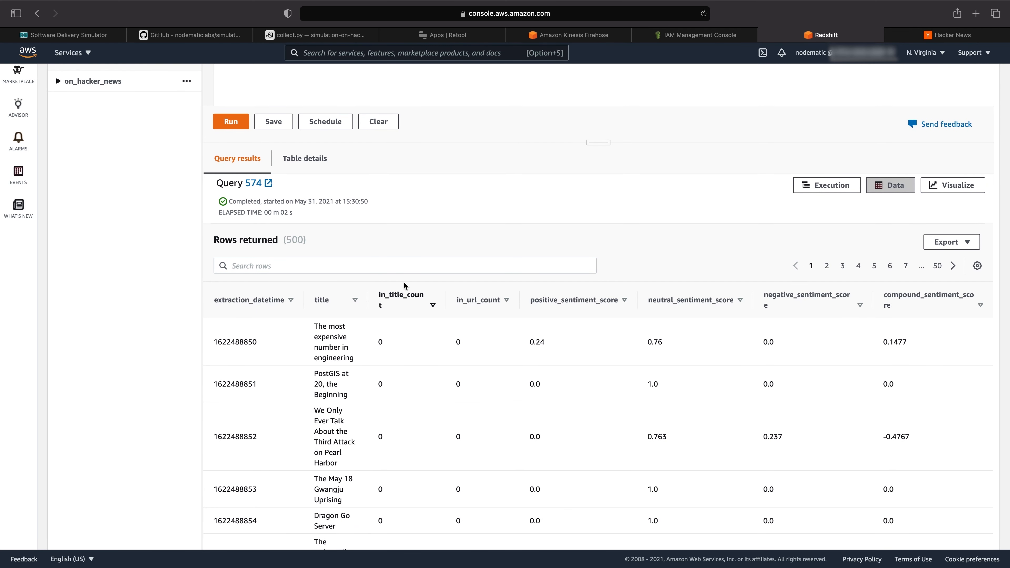
Step: Switch to Retool and create a blank app named "On Hacker News"
click(452, 38)
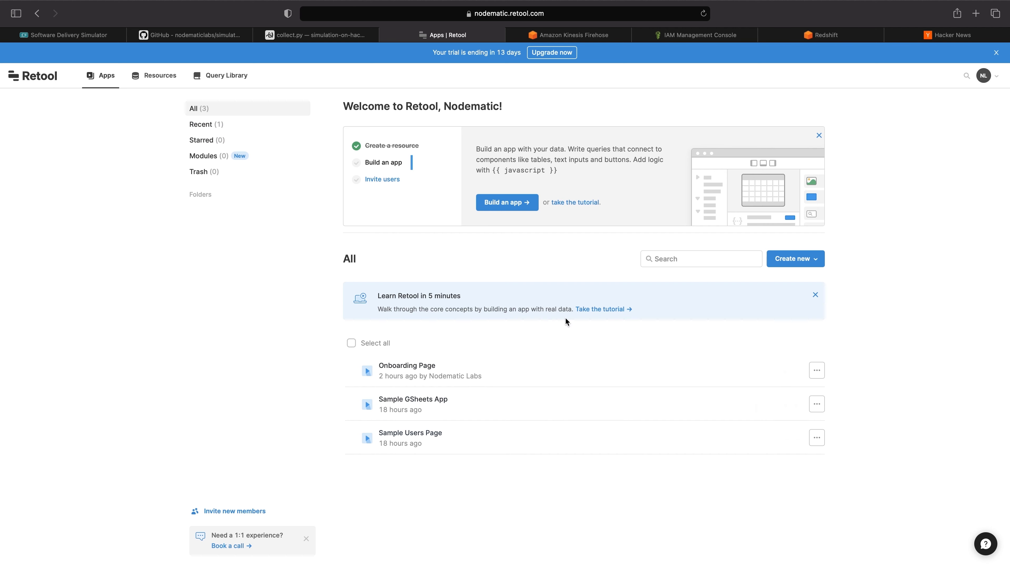
click(805, 261)
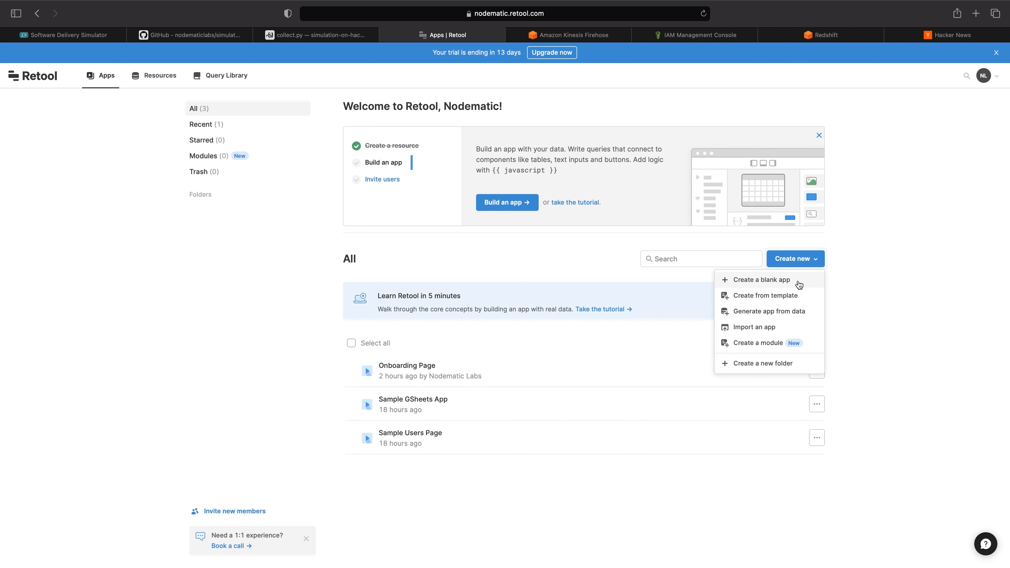
click(782, 281)
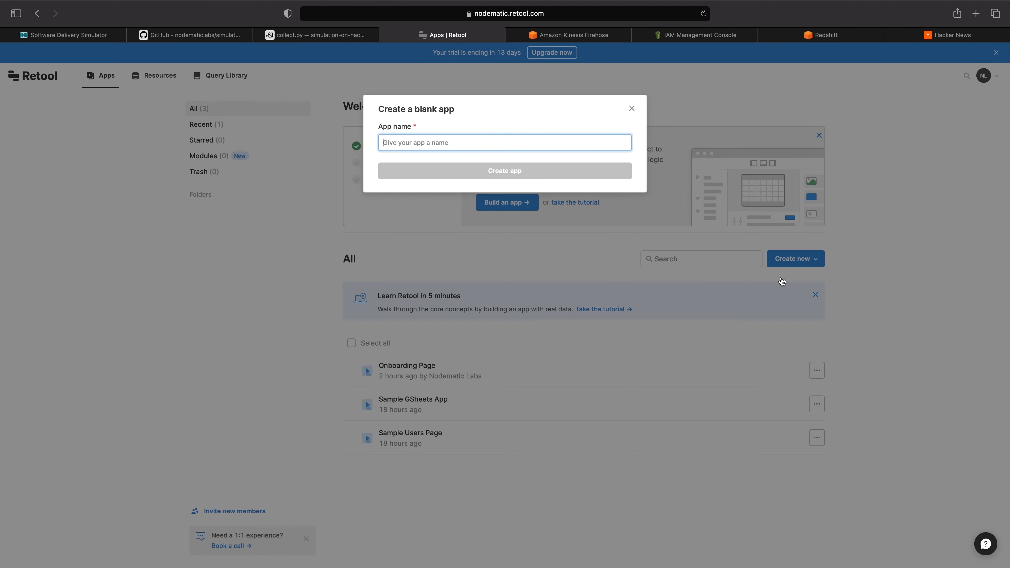
text(o)
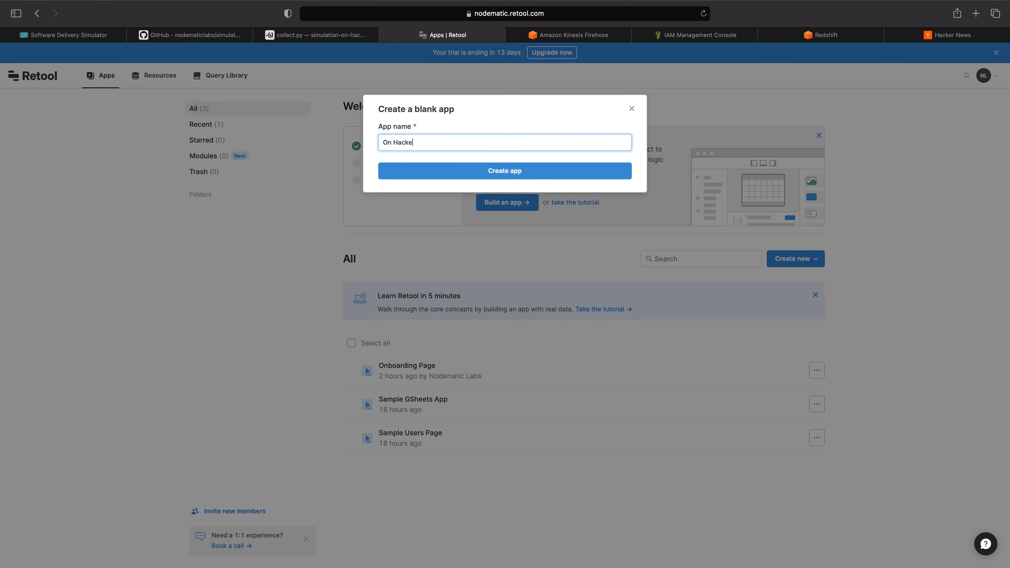
click(502, 188)
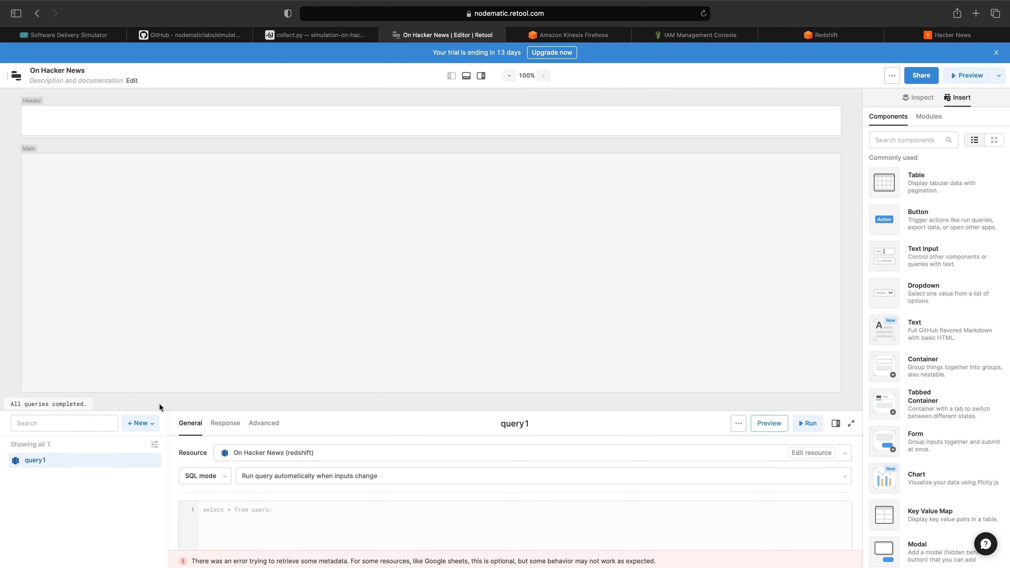
Step: Go to the Retool resources and start a new resource of type Amazon Redshift
click(6, 79)
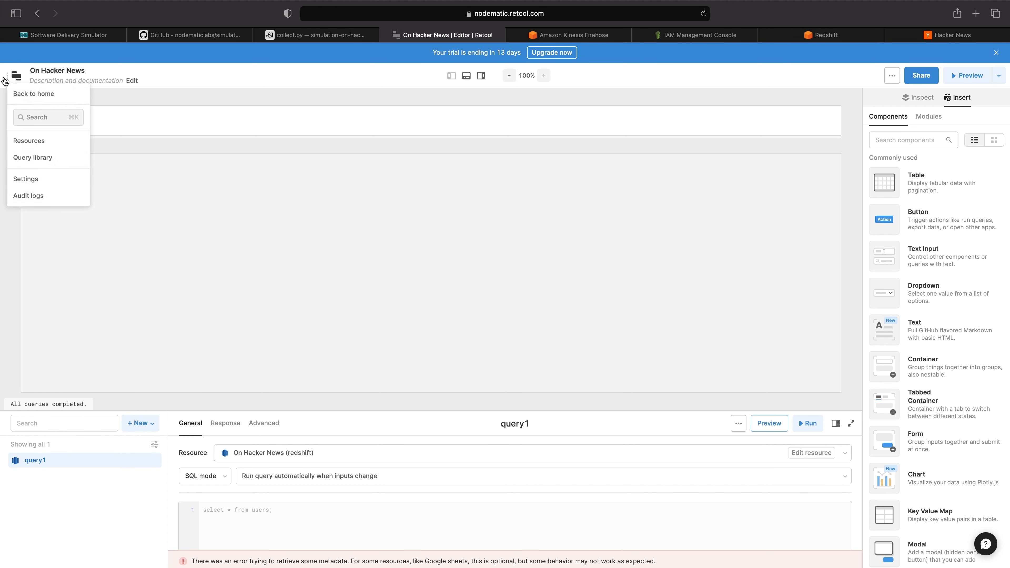
click(33, 144)
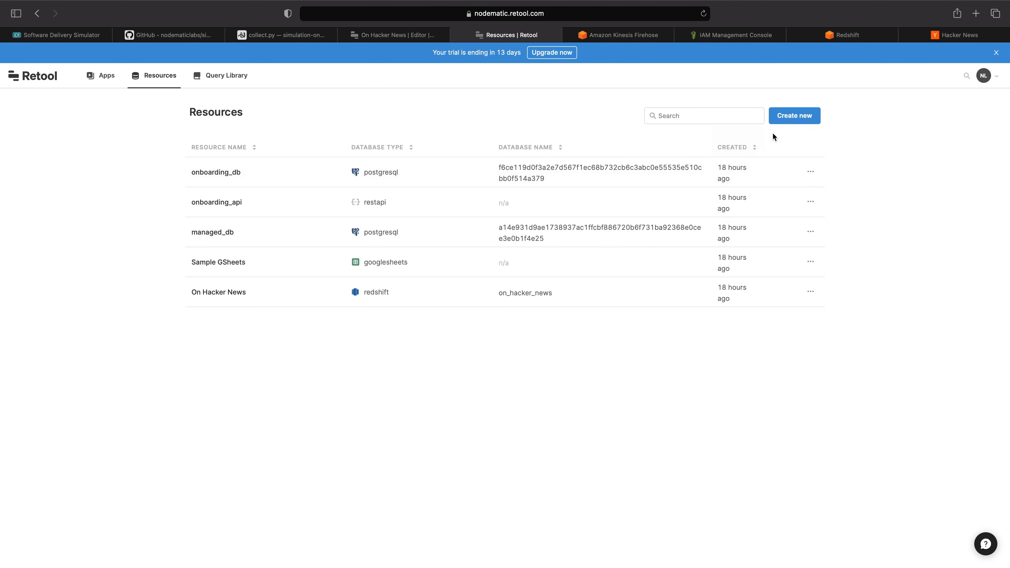
click(785, 116)
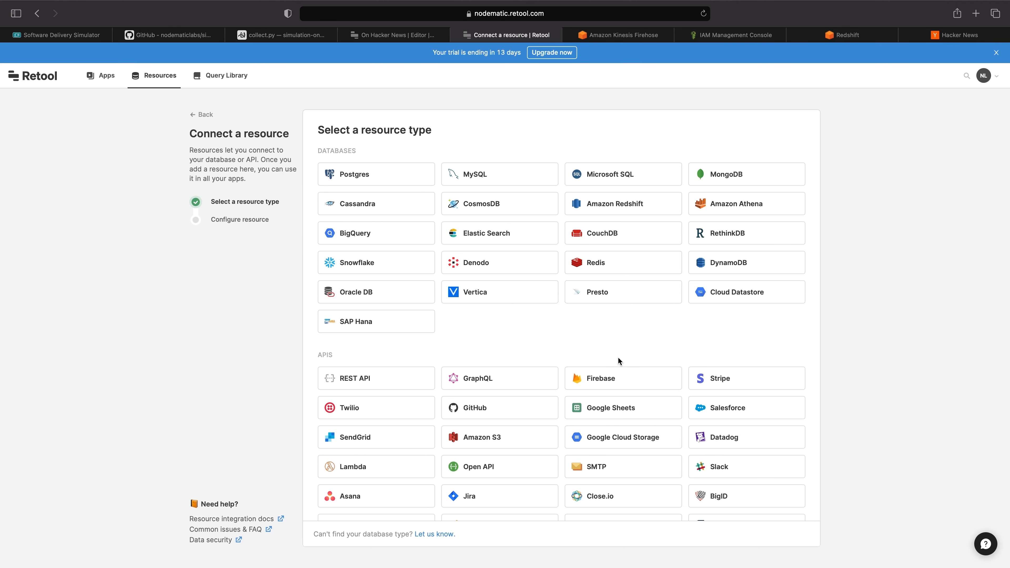
click(611, 205)
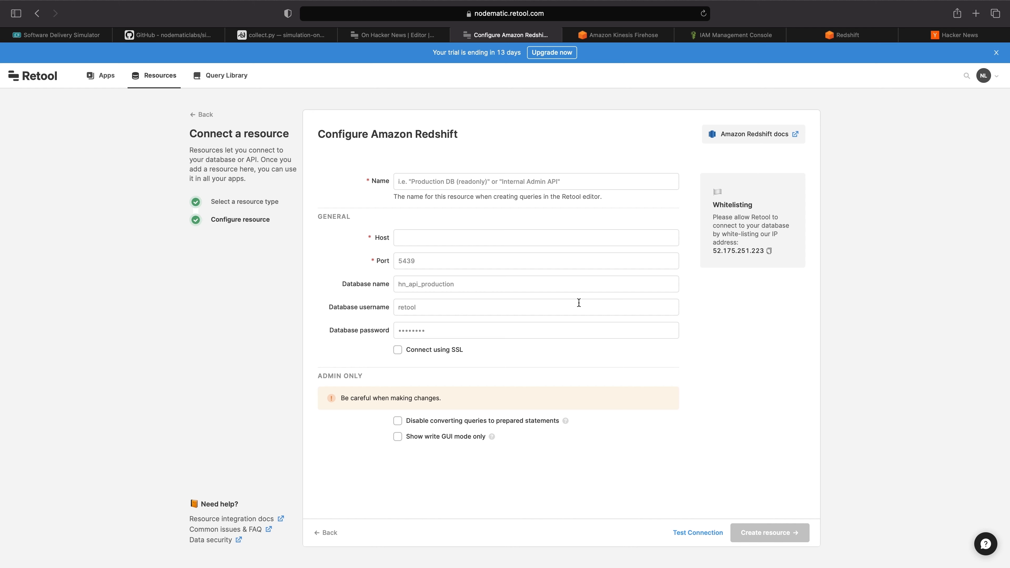
Step: Name the Redshift resource "On Hacker News" and enable connecting using SSL
click(507, 181)
text(On Hacker News)
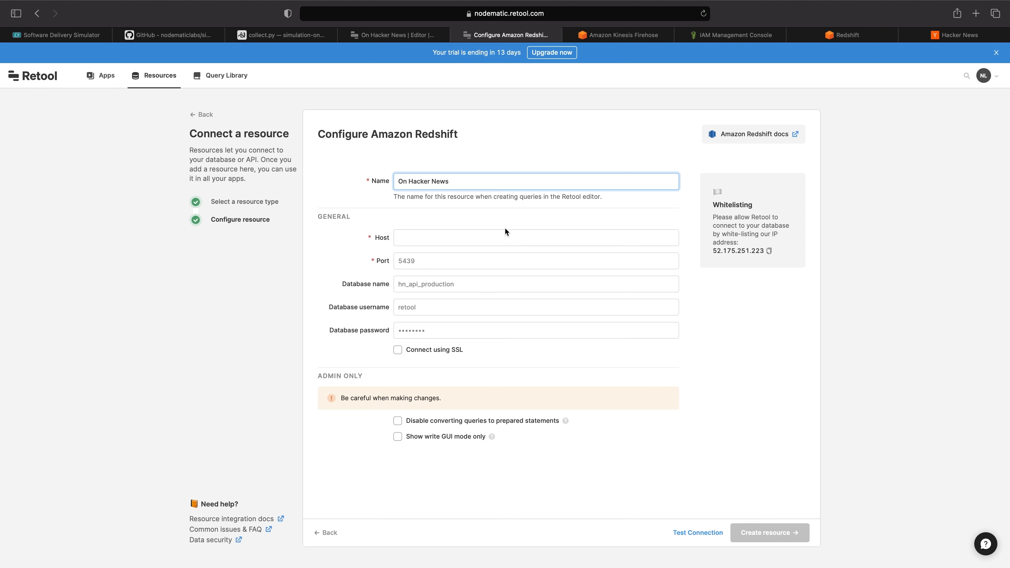
click(479, 235)
click(451, 266)
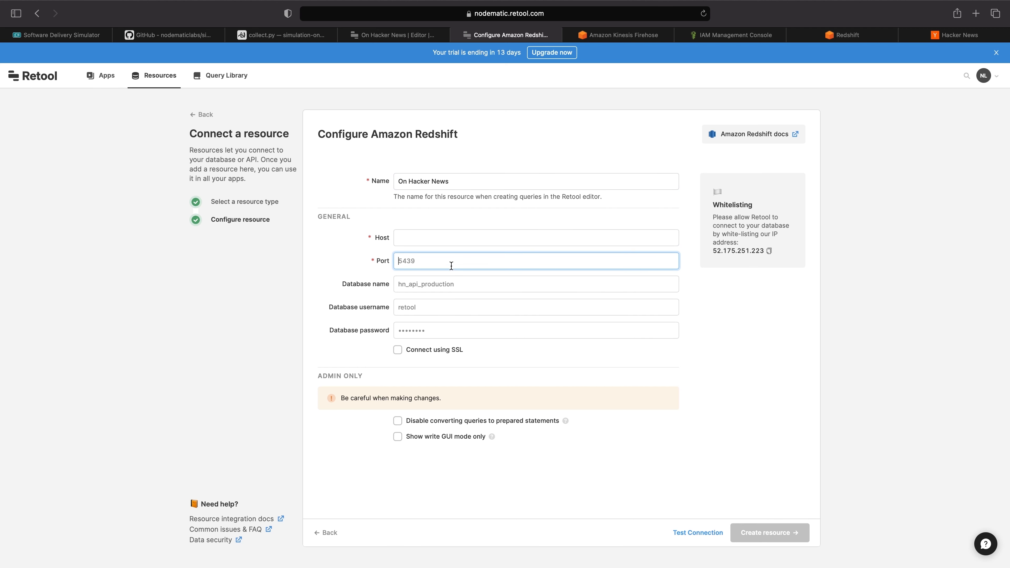
click(447, 282)
click(431, 311)
click(423, 327)
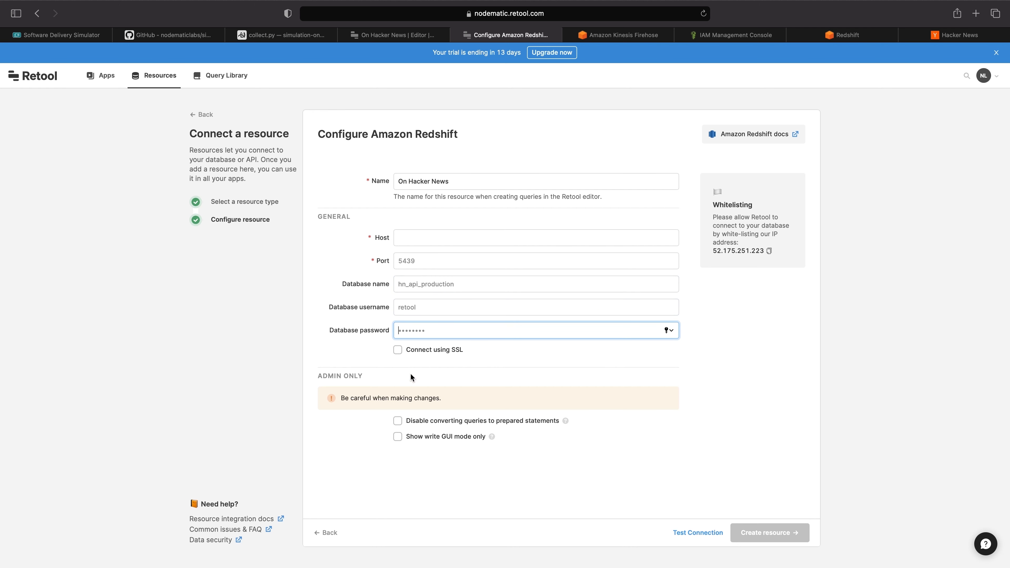
click(397, 350)
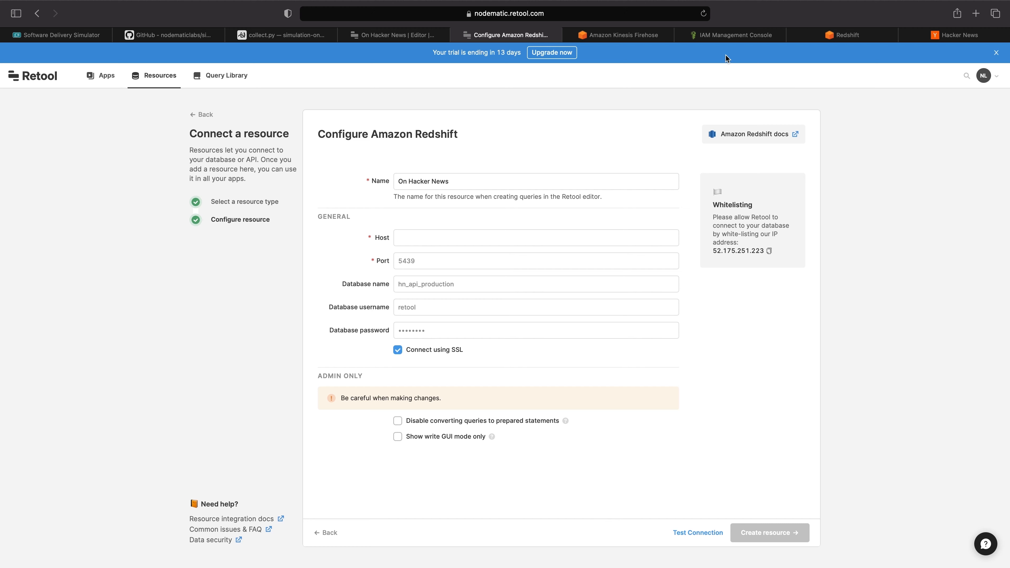
Step: Copy the on-hacker-news cluster's endpoint from the Redshift console and paste it as the host in the Retool resource form
click(863, 36)
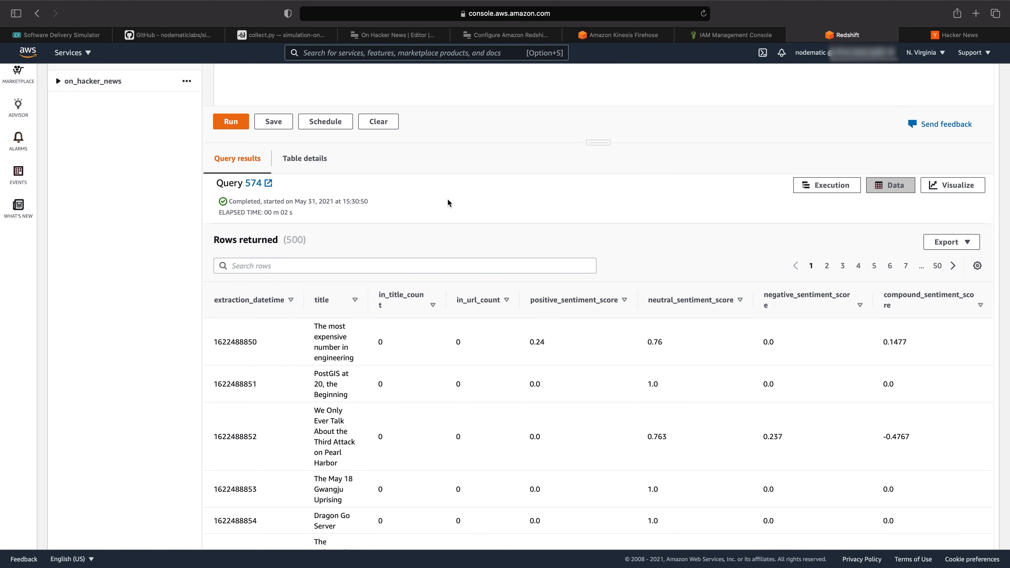
scroll(466, 183, up, 6)
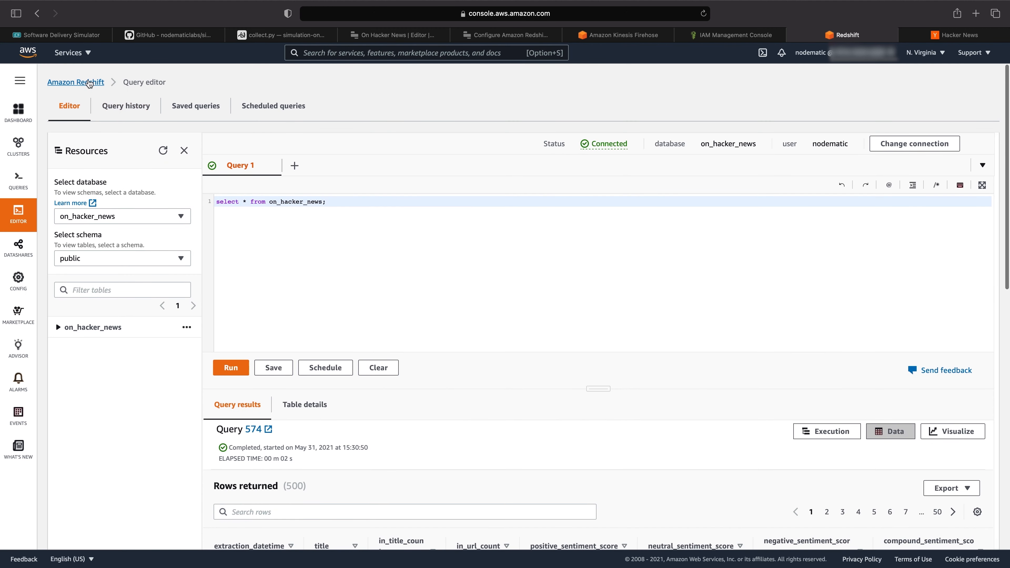
click(88, 82)
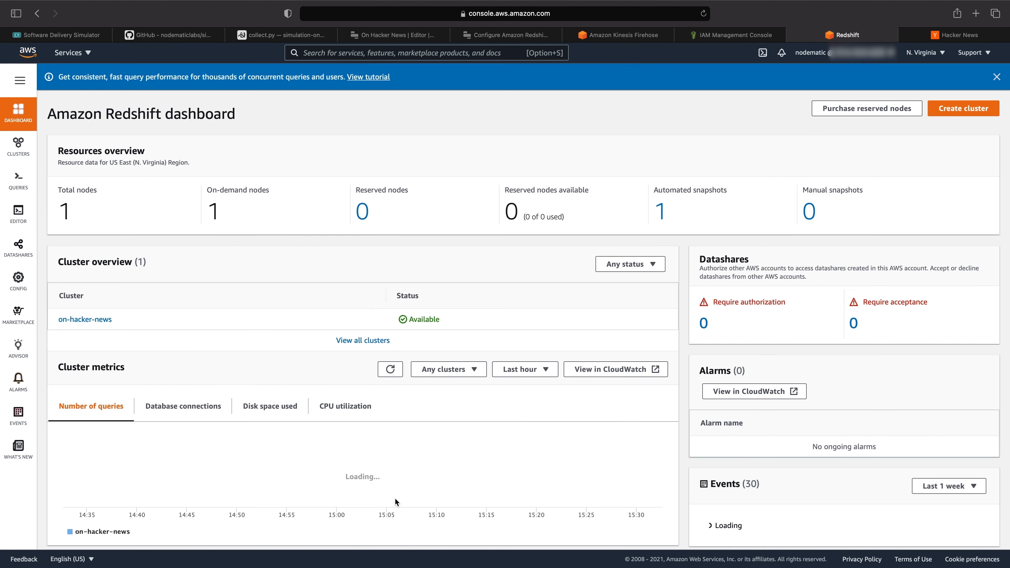
click(67, 320)
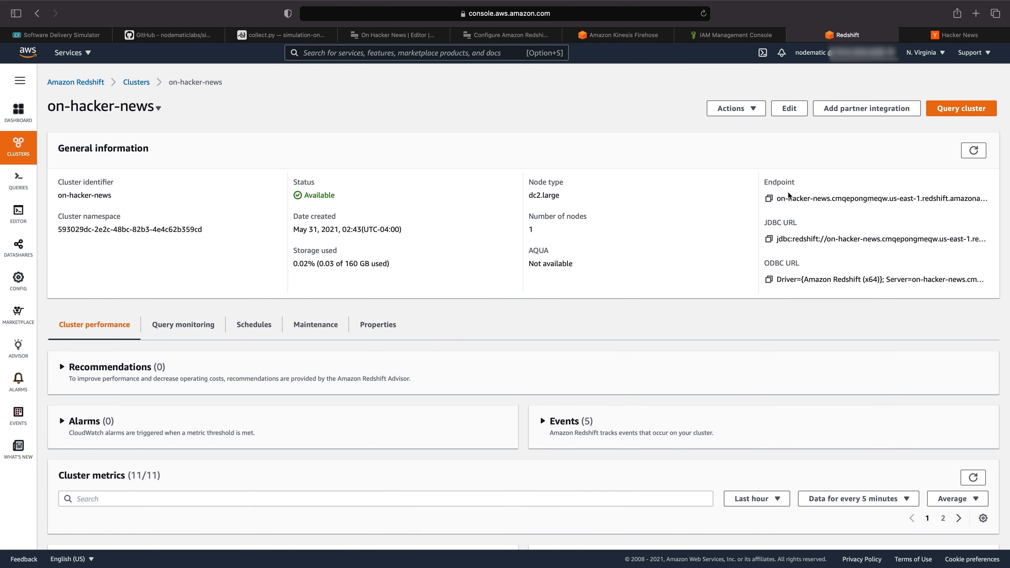
click(768, 199)
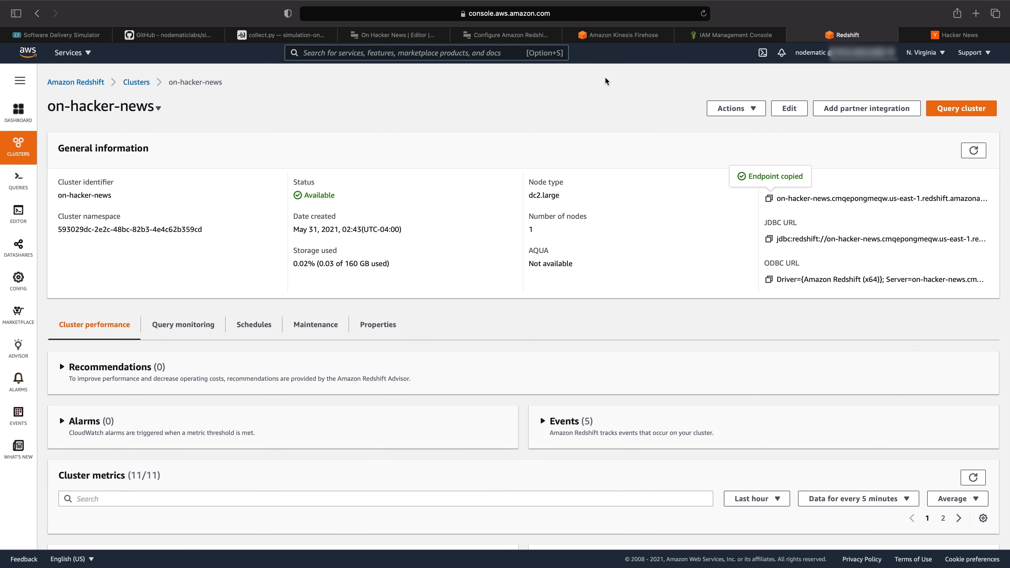
click(382, 36)
click(508, 35)
click(473, 181)
click(440, 235)
key(super+v)
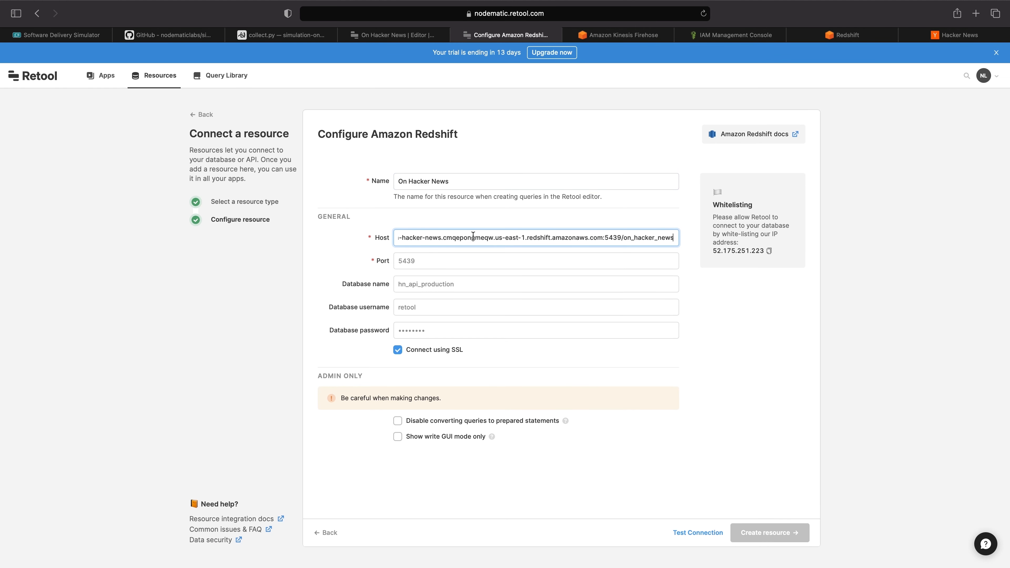
Step: Move the database name on_hacker_news and port 5439 out of the host into their own fields, leaving the host ending in amazonaws.com
double_click(625, 239)
key(BackSpace)
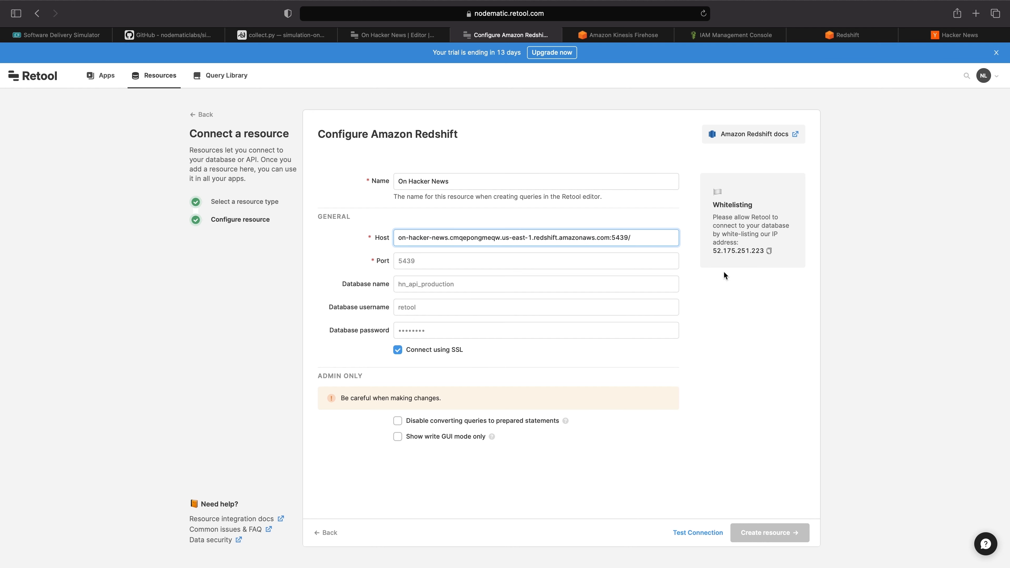
key(BackSpace)
click(508, 278)
key(super+v)
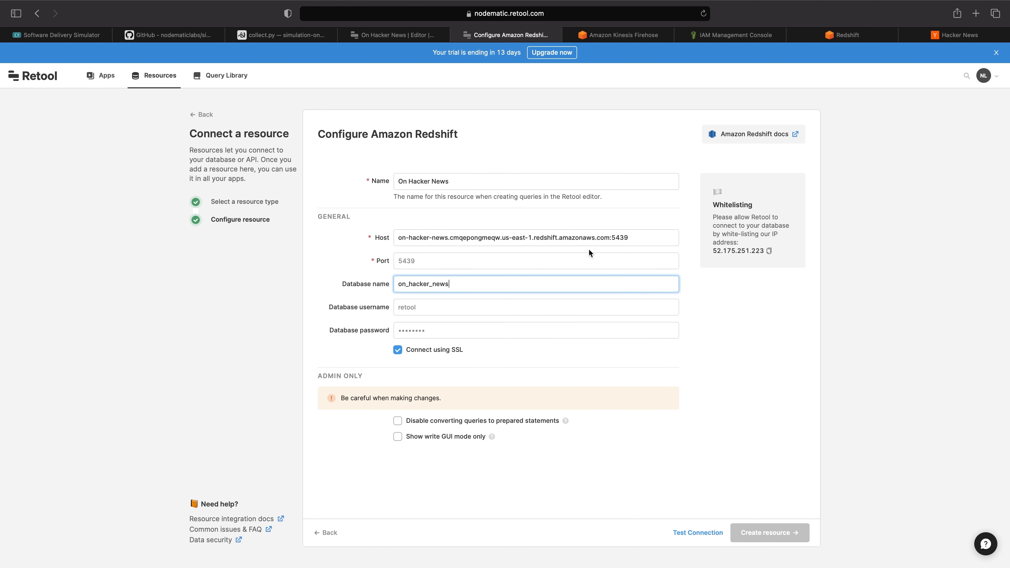
double_click(615, 235)
key(super+x)
click(612, 255)
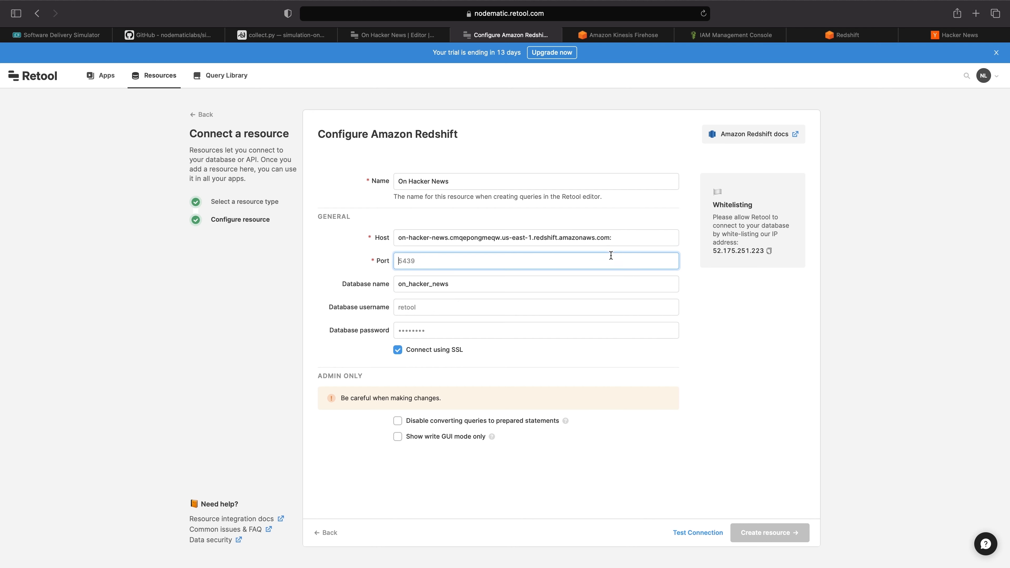
key(super+v)
click(623, 239)
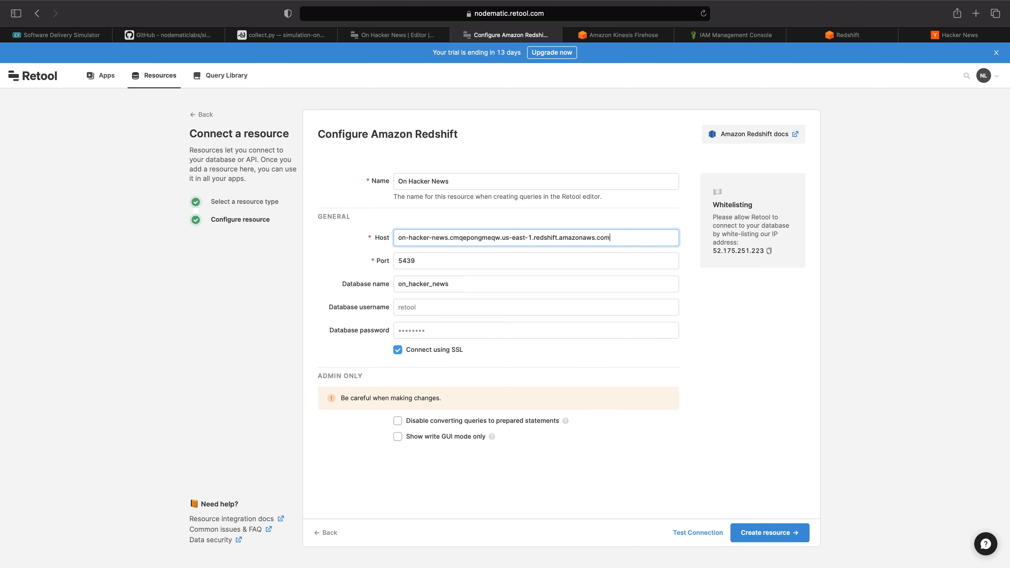
Step: Set the database username to nodematic and paste the database password copied from the untitled note in the code editor
click(418, 303)
text(nodematic)
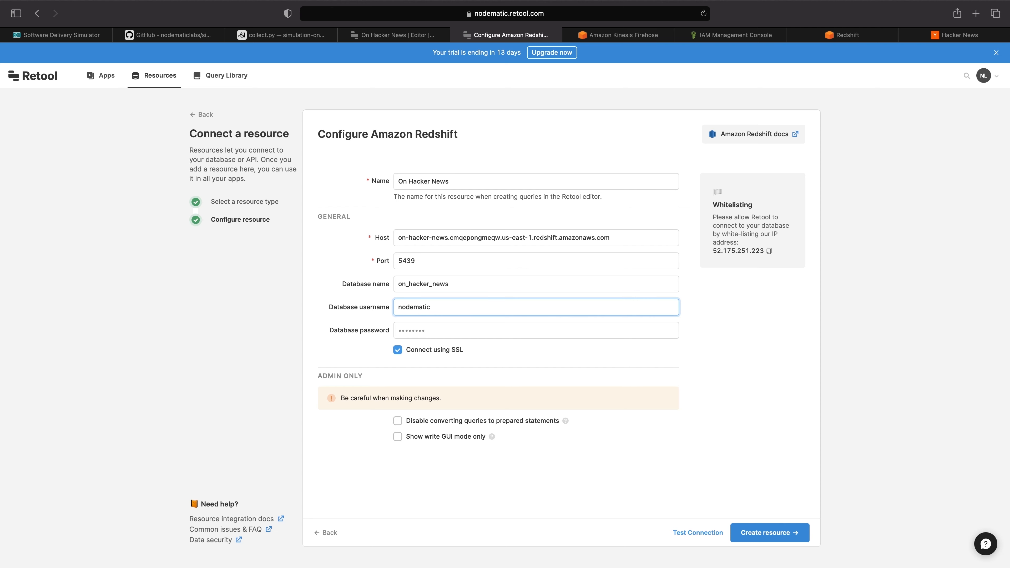
key(Tab)
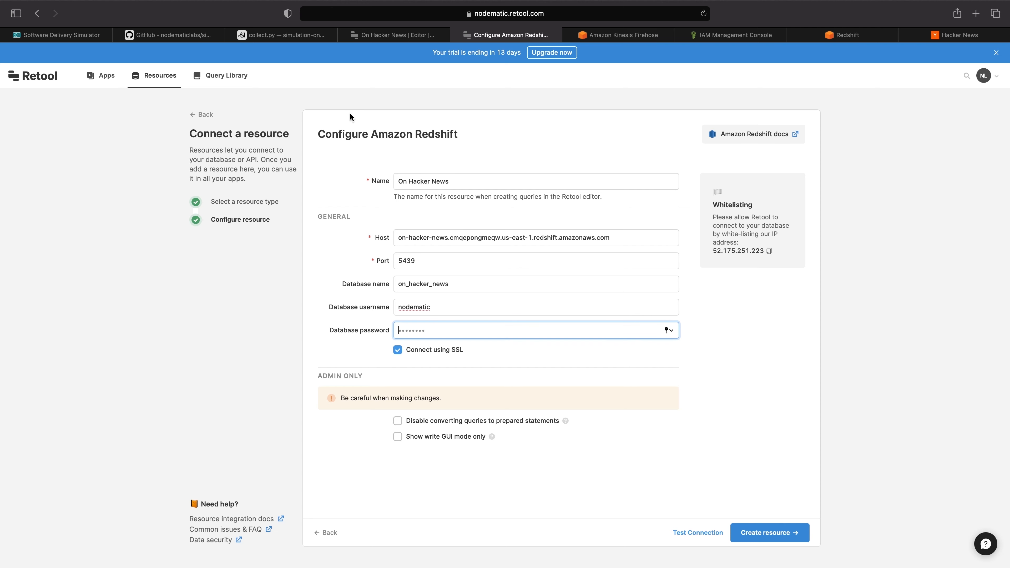
click(272, 35)
click(453, 56)
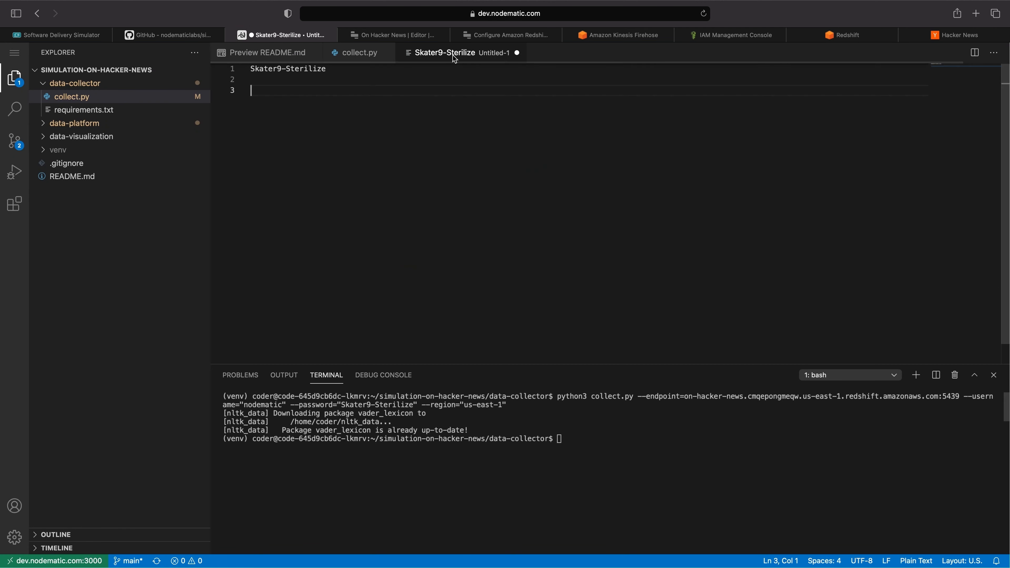
drag(325, 68, 251, 70)
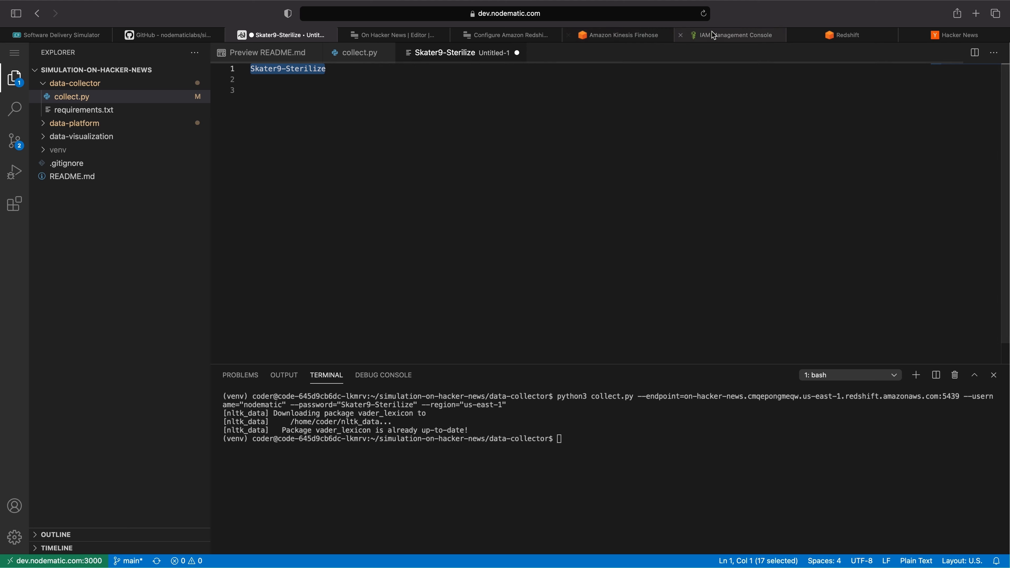
click(505, 35)
key(super+v)
Step: Test the Redshift connection and return to the resources list without creating the resource
click(693, 533)
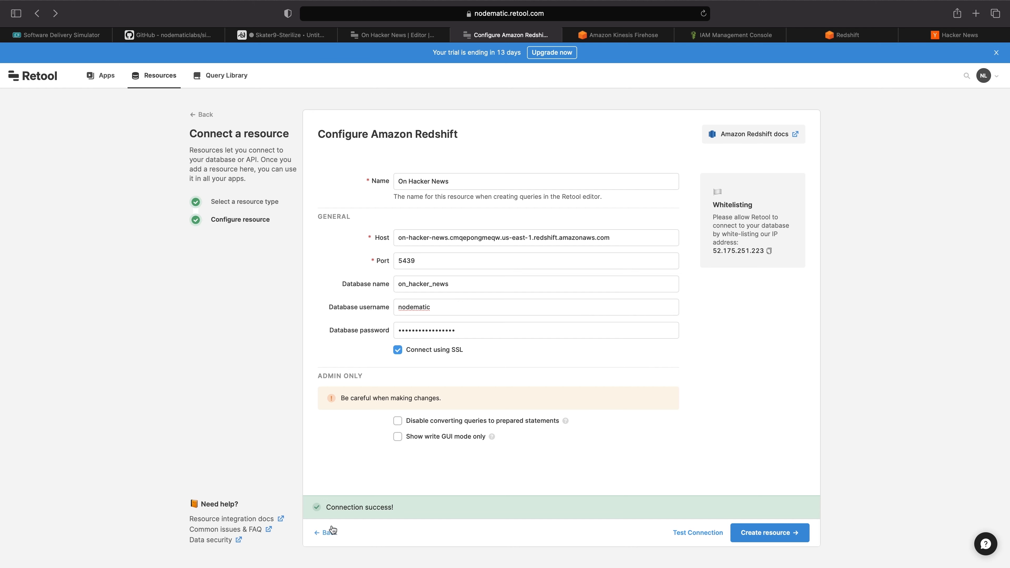
click(151, 77)
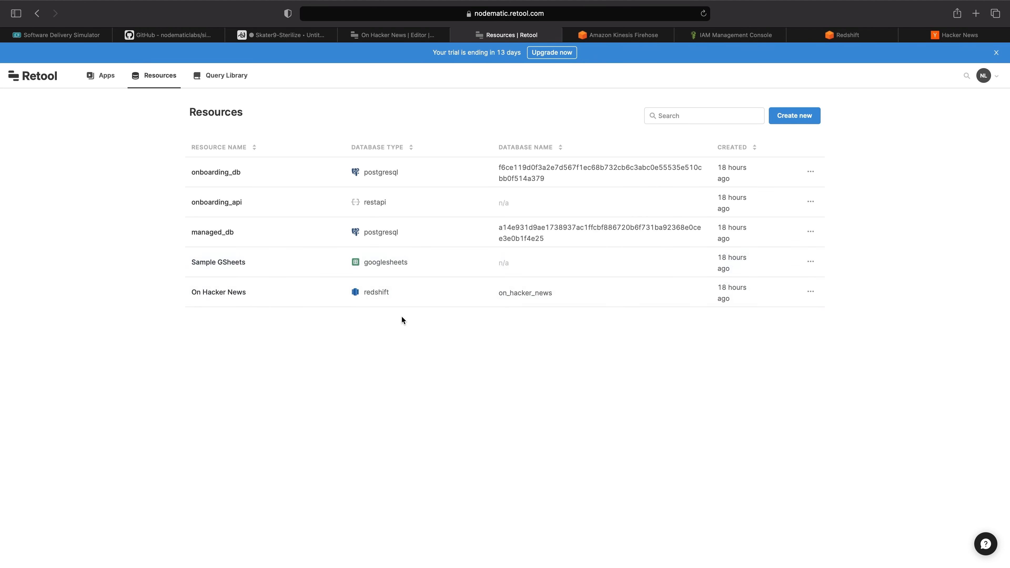
Step: In the On Hacker News app editor, rename query1 as on_hacker_news and choose On Hacker News (redshift) as its resource
click(372, 36)
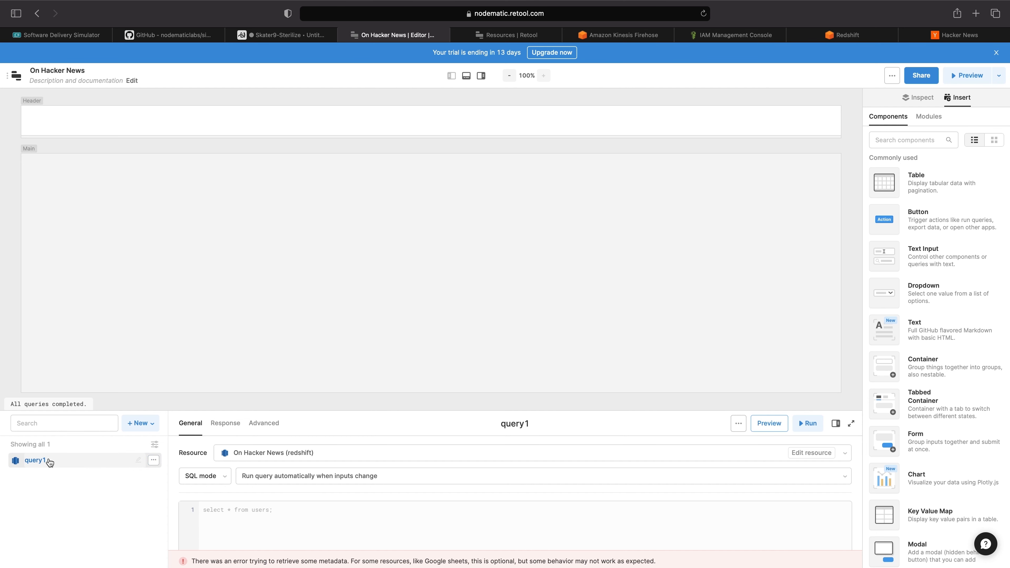
double_click(35, 460)
text(on_hacker_news)
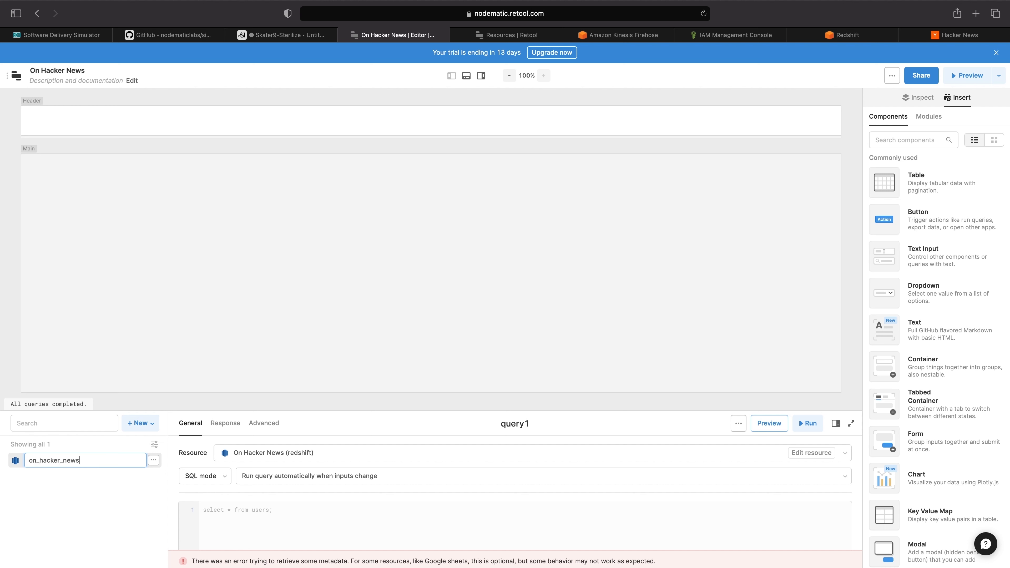
key(Return)
click(291, 457)
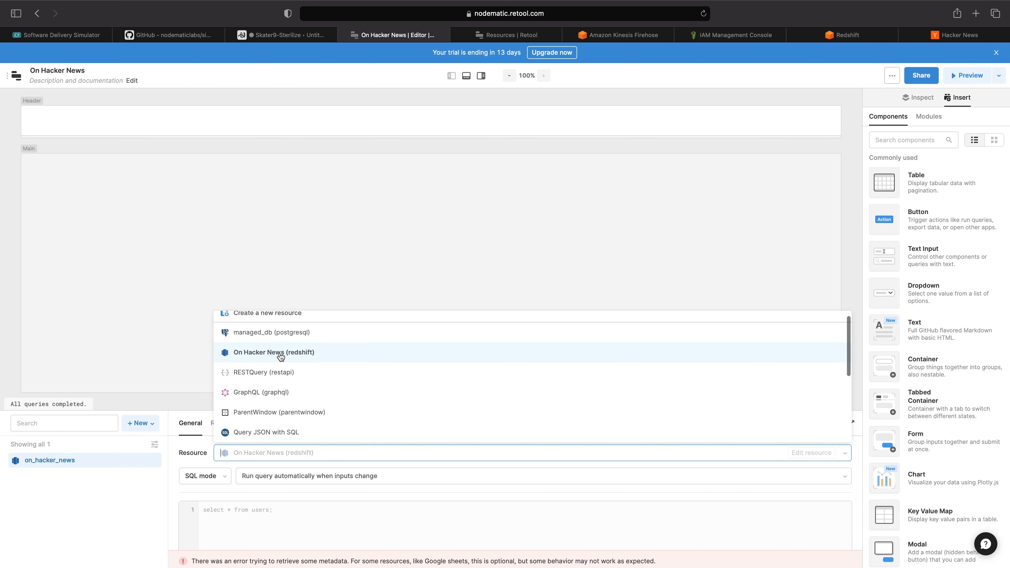
click(280, 353)
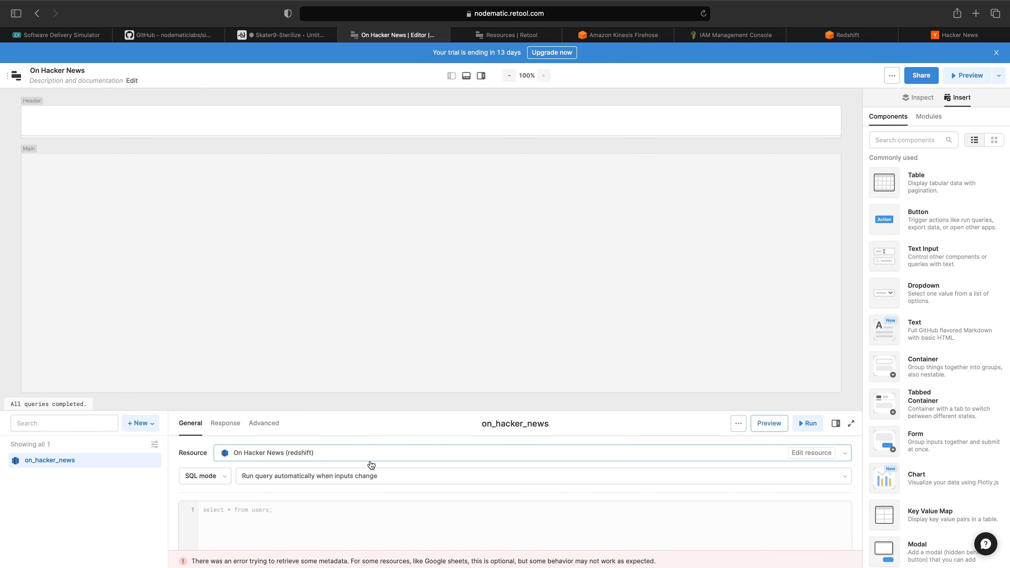
drag(288, 410, 288, 348)
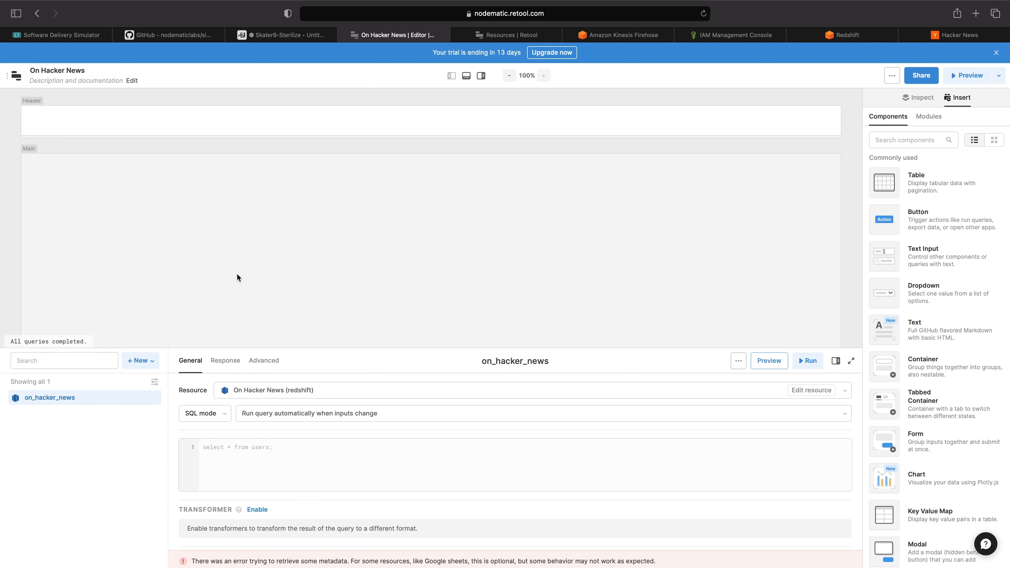
Step: Add a Date range picker component to the app and place it at the right end of the header
scroll(923, 338, down, 5)
scroll(923, 337, down, 7)
scroll(922, 327, down, 2)
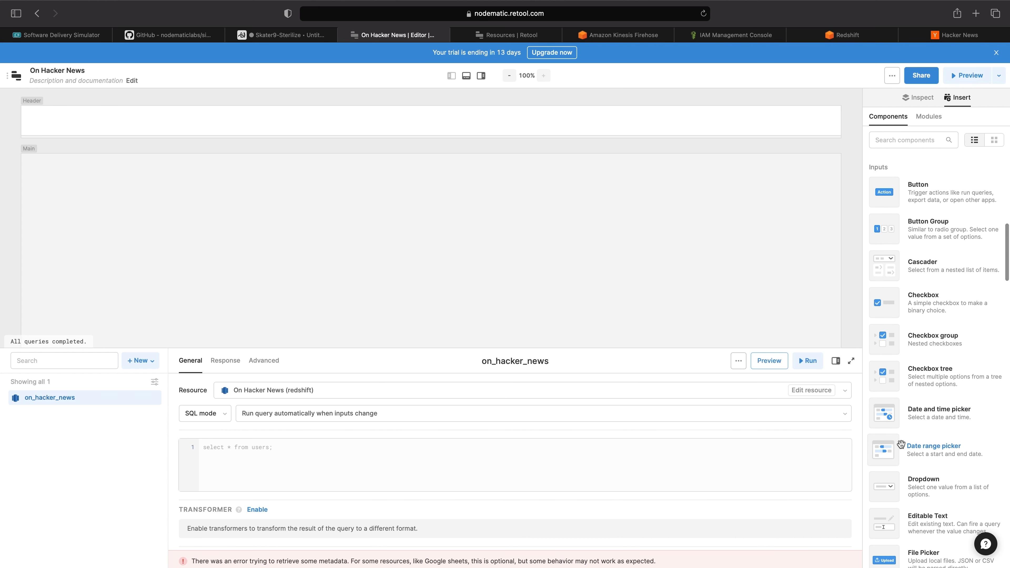
drag(897, 451, 69, 156)
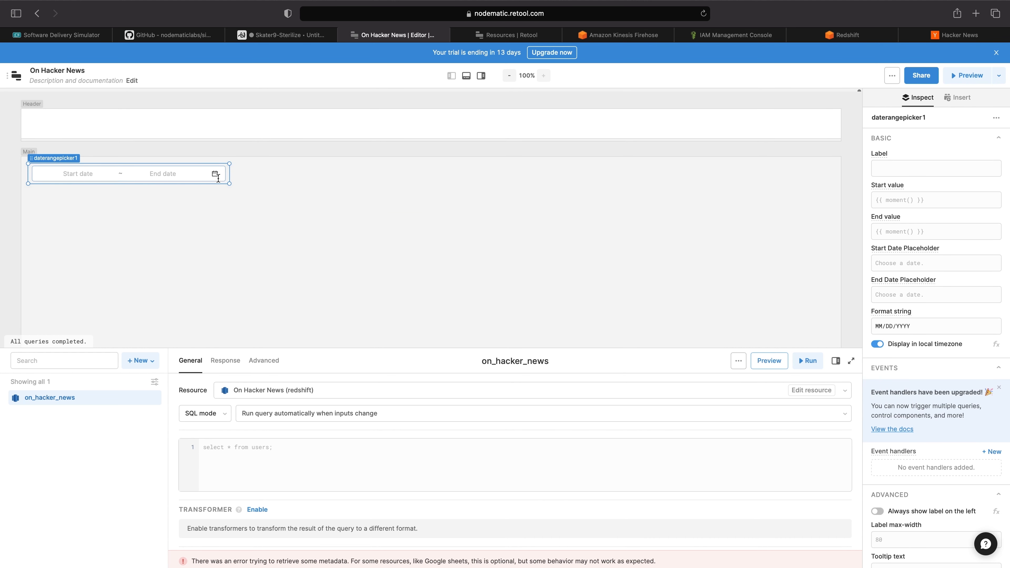
drag(94, 174, 701, 118)
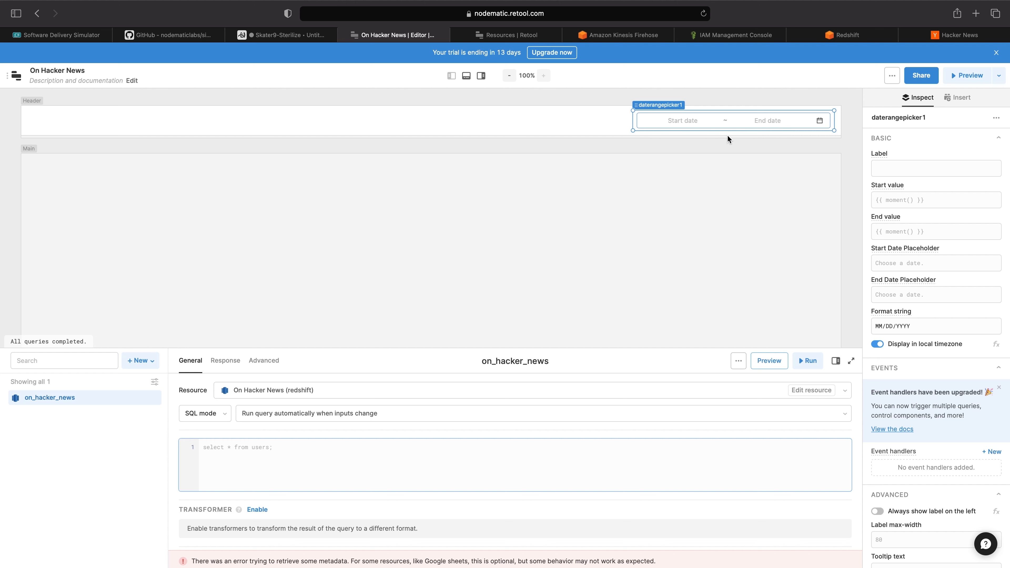
Step: Rename the date range picker component in the header as dates
click(960, 96)
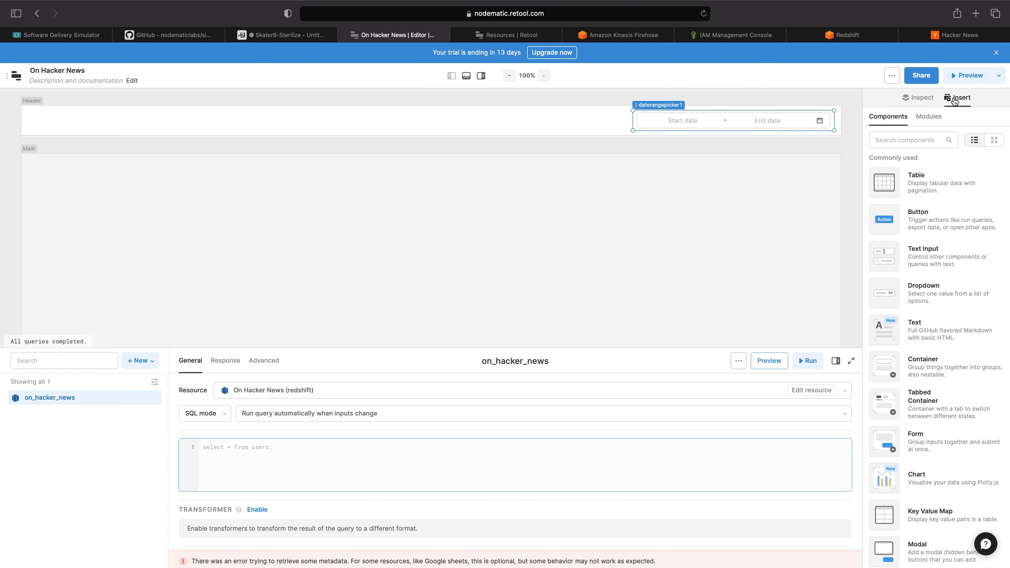
scroll(944, 401, down, 3)
scroll(946, 402, up, 2)
scroll(946, 401, up, 1)
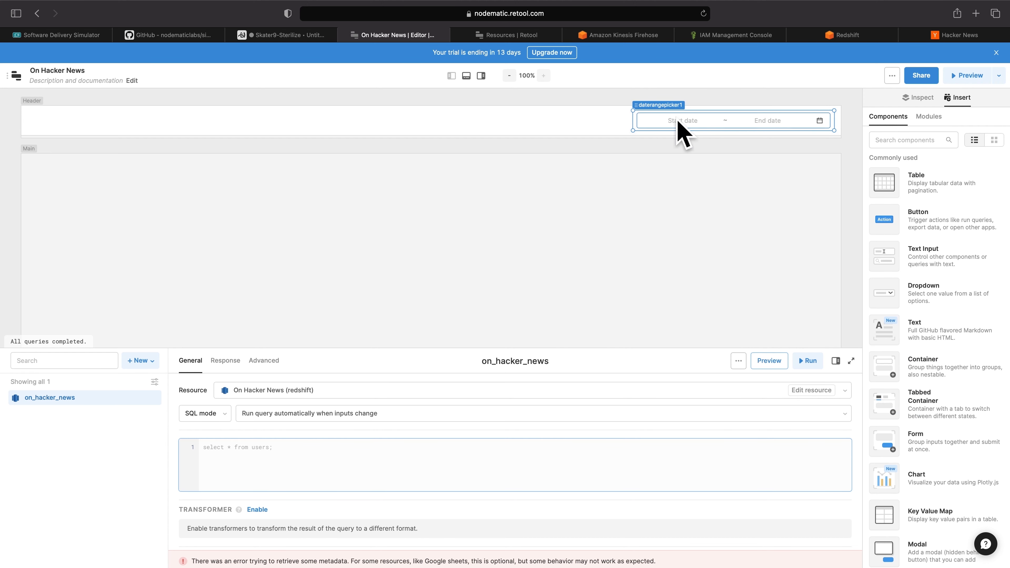
click(789, 127)
click(910, 102)
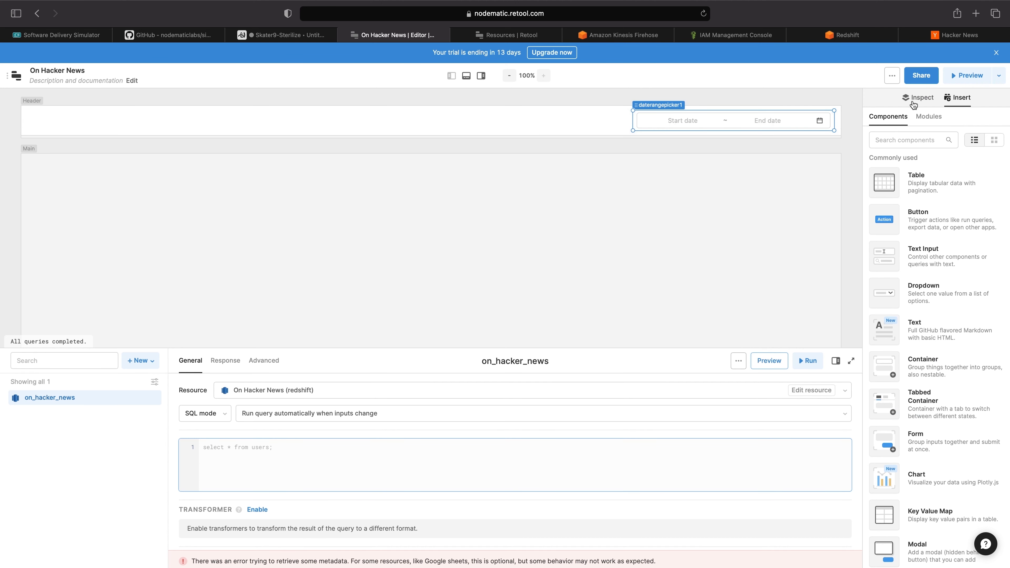
click(905, 119)
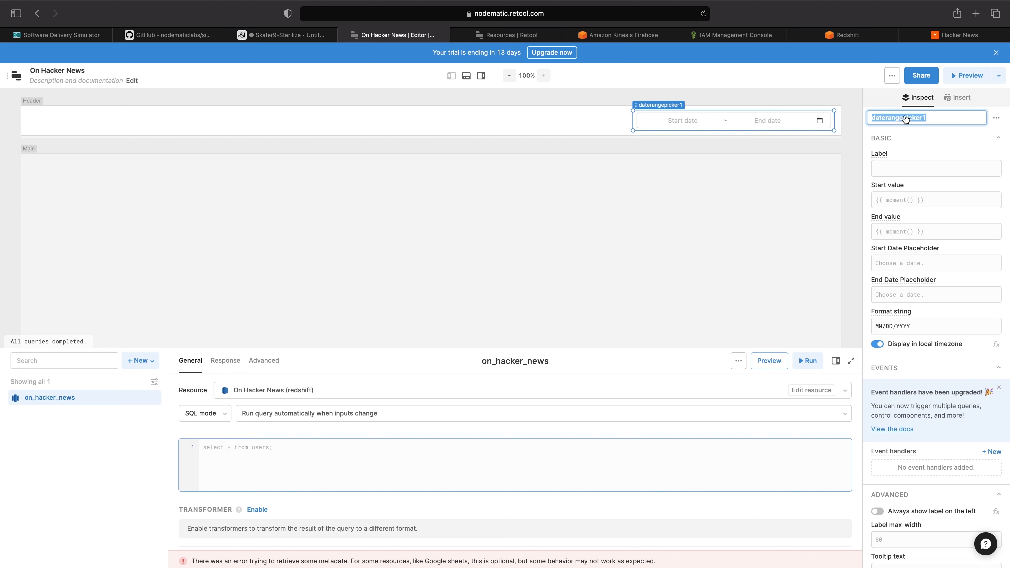
text(dates)
key(Return)
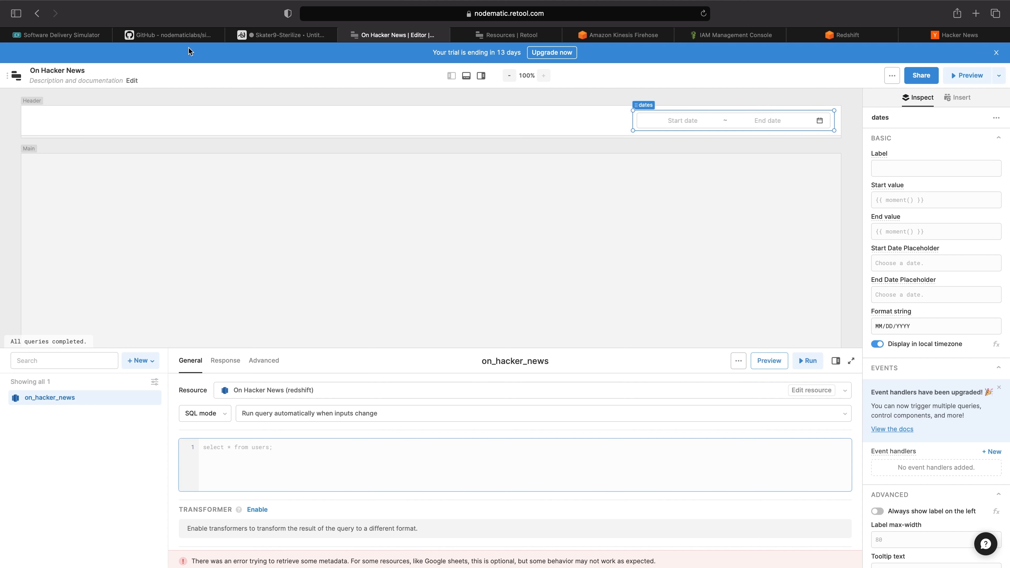
Step: Switch to the GitHub README and examine the Retool query's date placeholders, extraction_date conversion and count expression
click(183, 36)
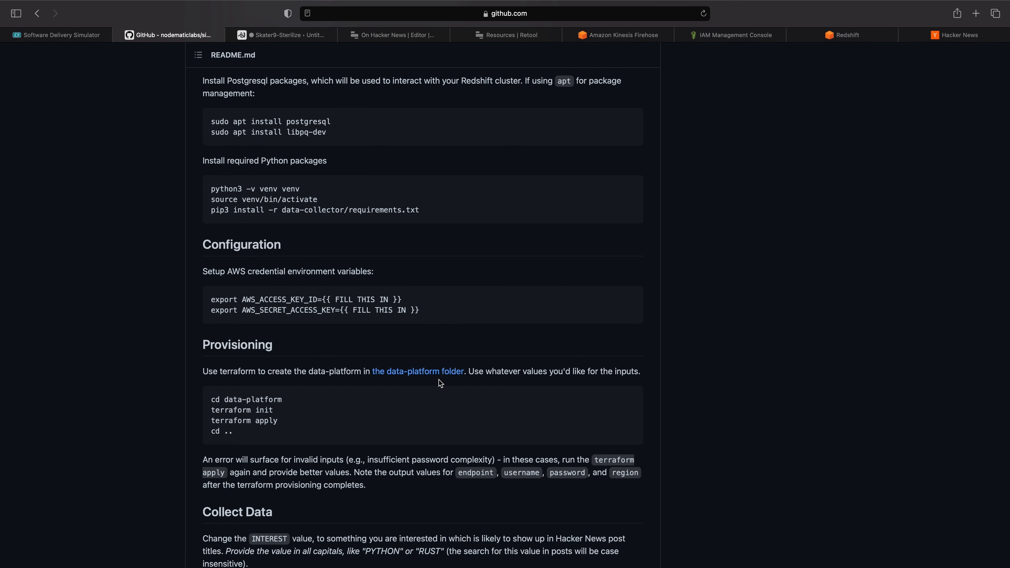
scroll(440, 382, down, 7)
scroll(440, 383, down, 6)
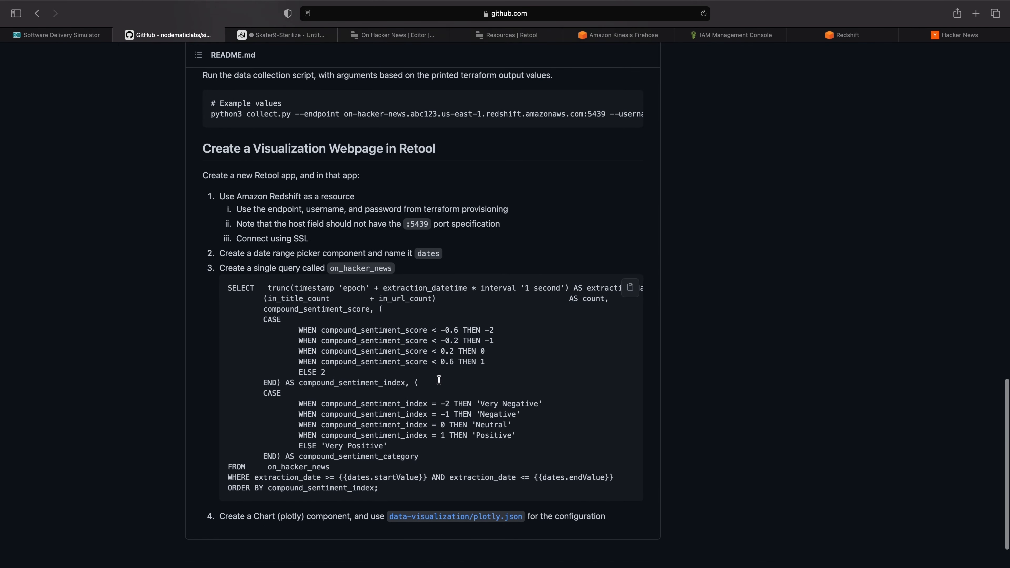
double_click(354, 471)
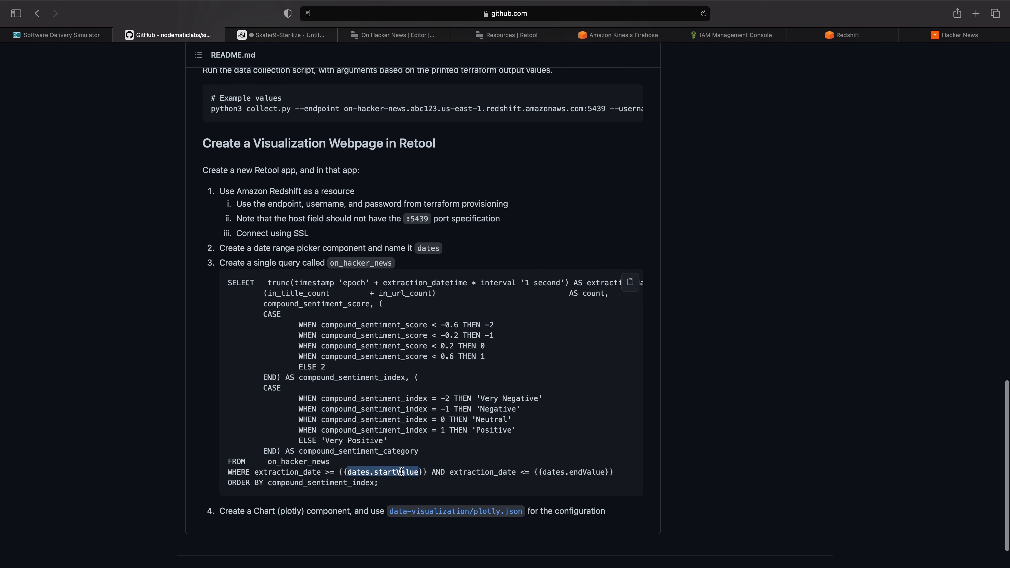
drag(399, 489, 217, 285)
click(128, 365)
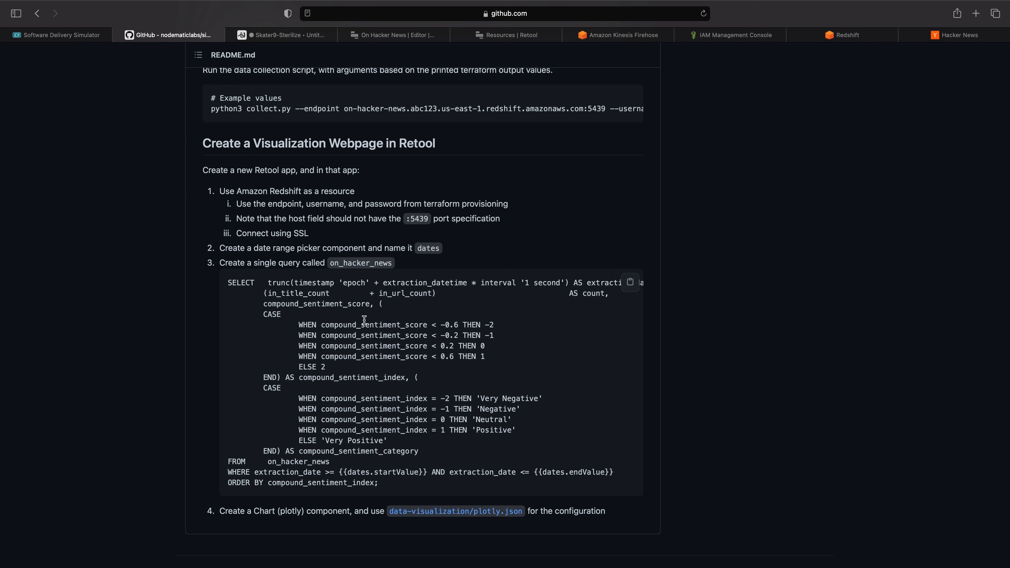
double_click(423, 283)
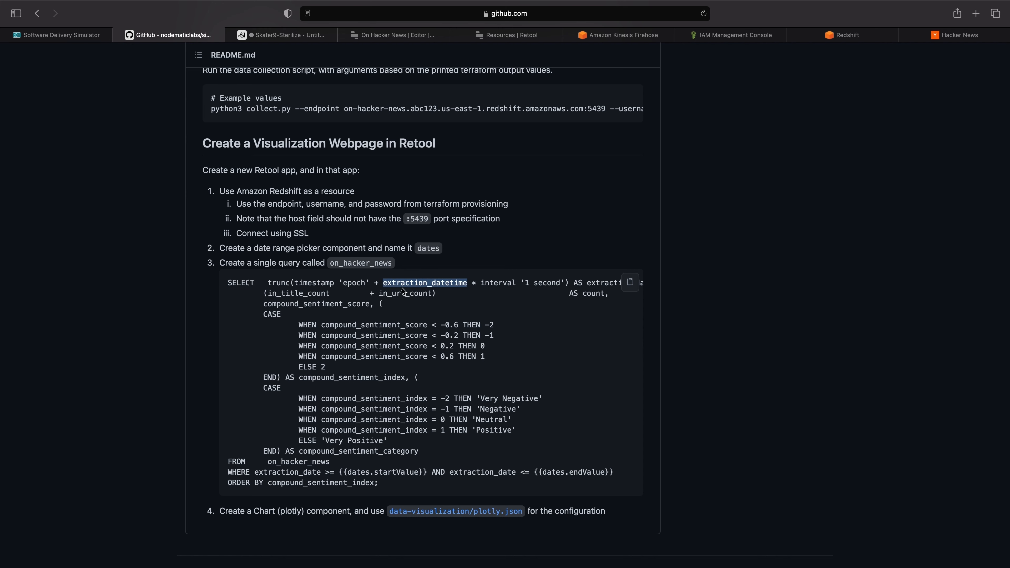
scroll(403, 289, right, 2)
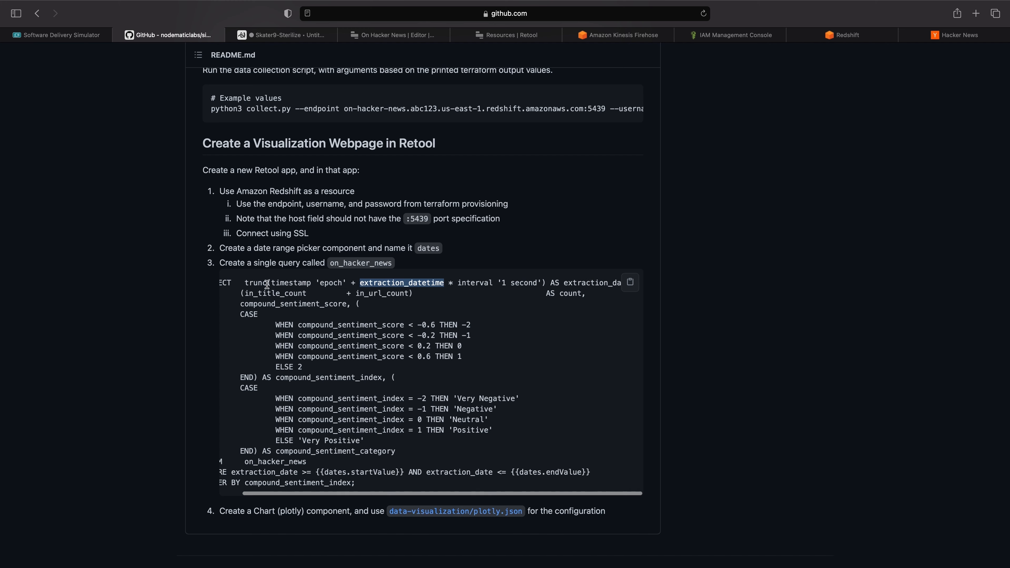
double_click(255, 283)
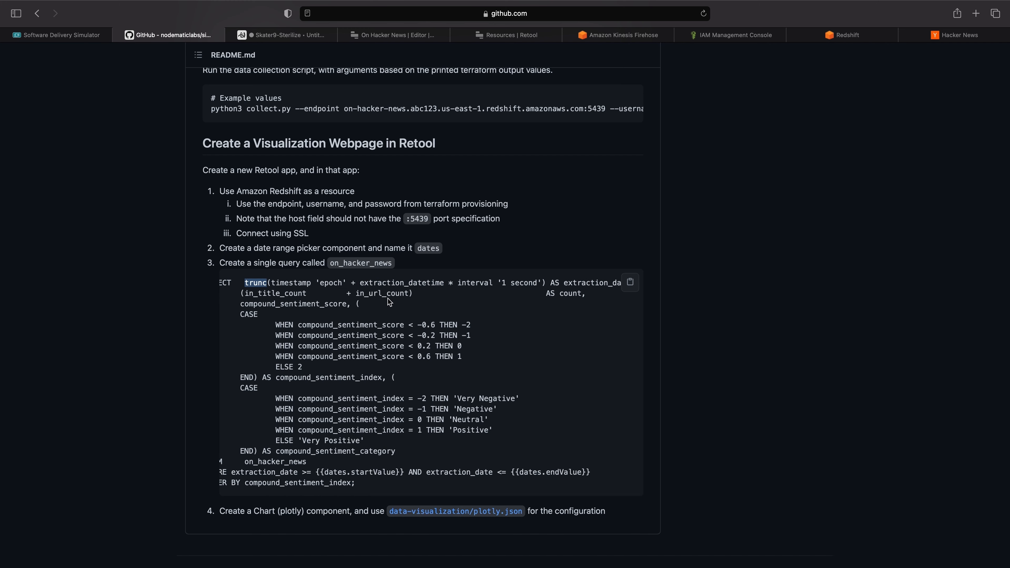
drag(241, 293, 415, 295)
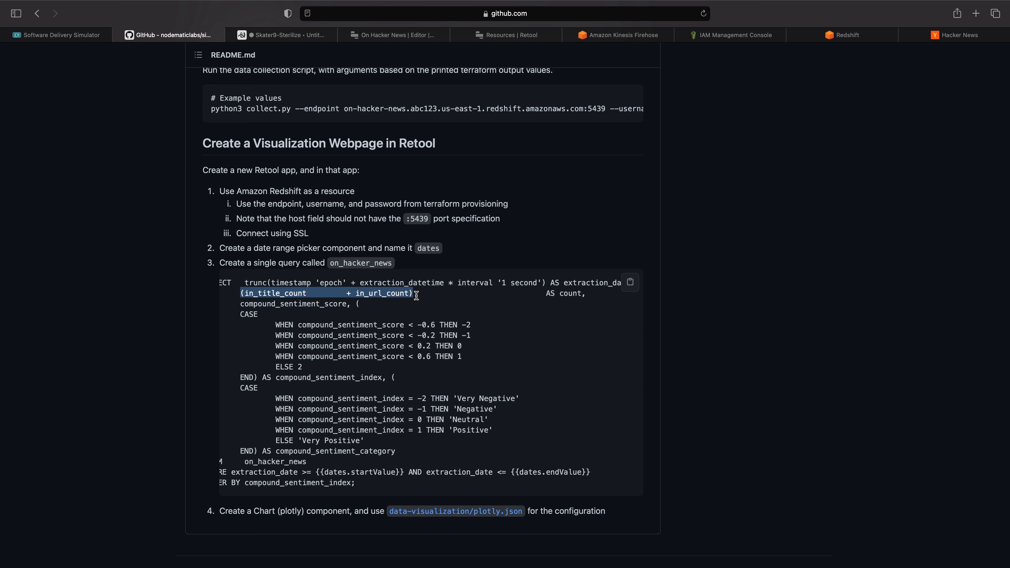
click(419, 323)
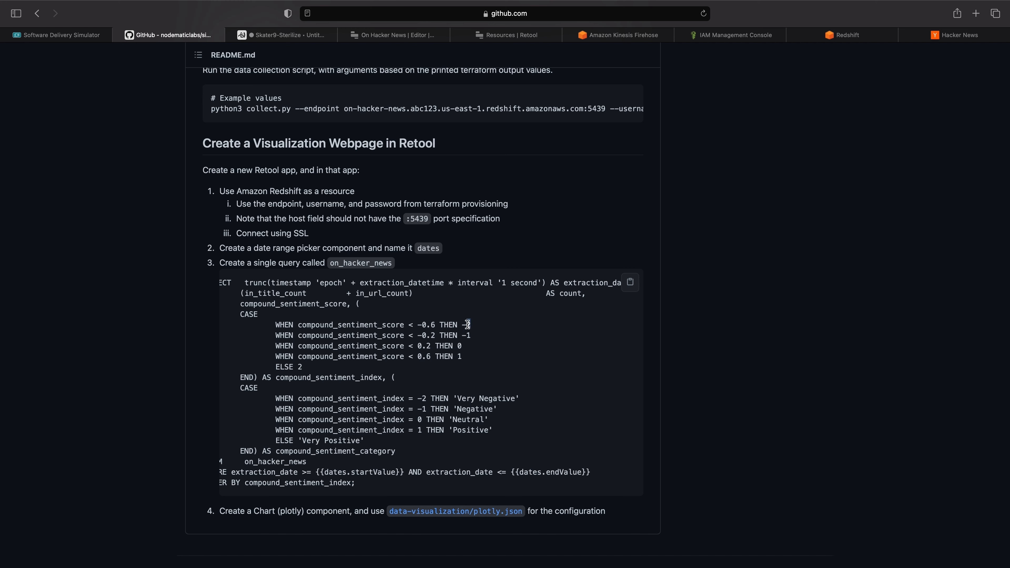
Step: Examine how the README query's CASE blocks map compound_sentiment_score thresholds to sentiment indexes and category names
drag(417, 326, 431, 344)
click(418, 356)
drag(297, 366, 307, 366)
drag(417, 326, 427, 356)
click(300, 367)
drag(457, 397, 515, 396)
double_click(469, 409)
double_click(467, 419)
double_click(472, 437)
drag(297, 398, 453, 398)
scroll(382, 442, left, 2)
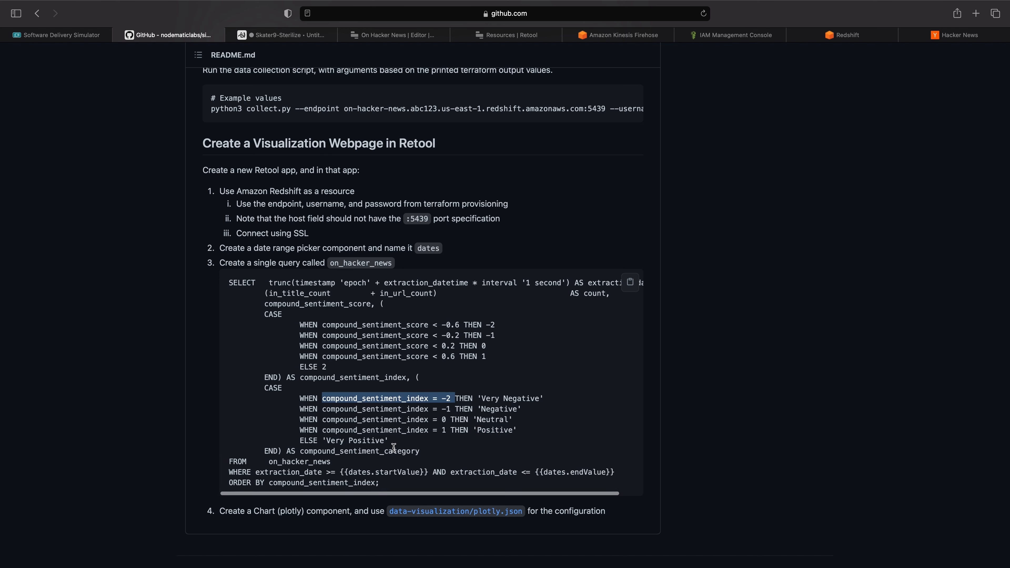
Step: Review the README query's WHERE filter on the dates component's start and end values and its ORDER BY compound_sentiment_index
scroll(382, 441, down, 2)
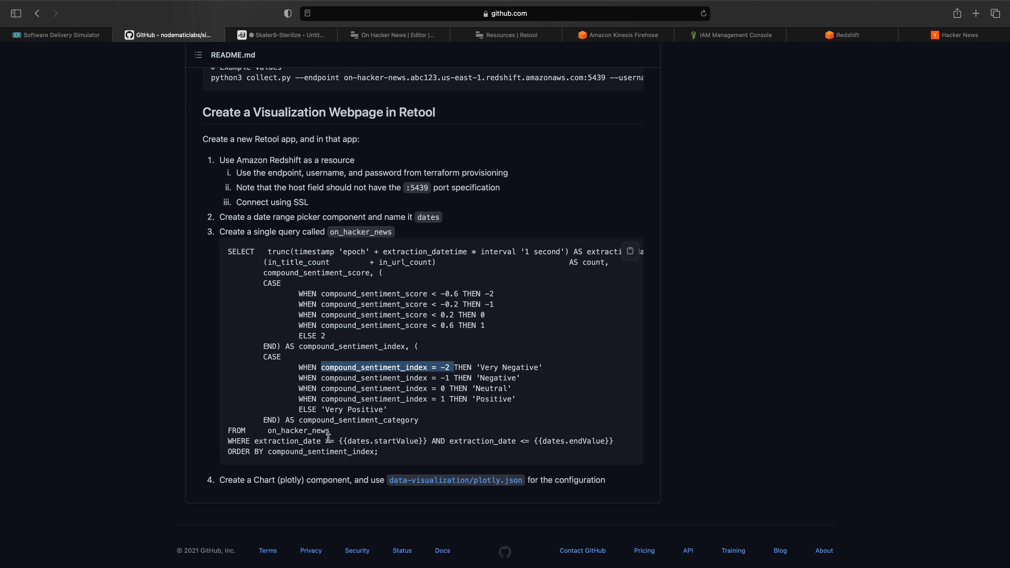
drag(271, 441, 573, 441)
click(530, 442)
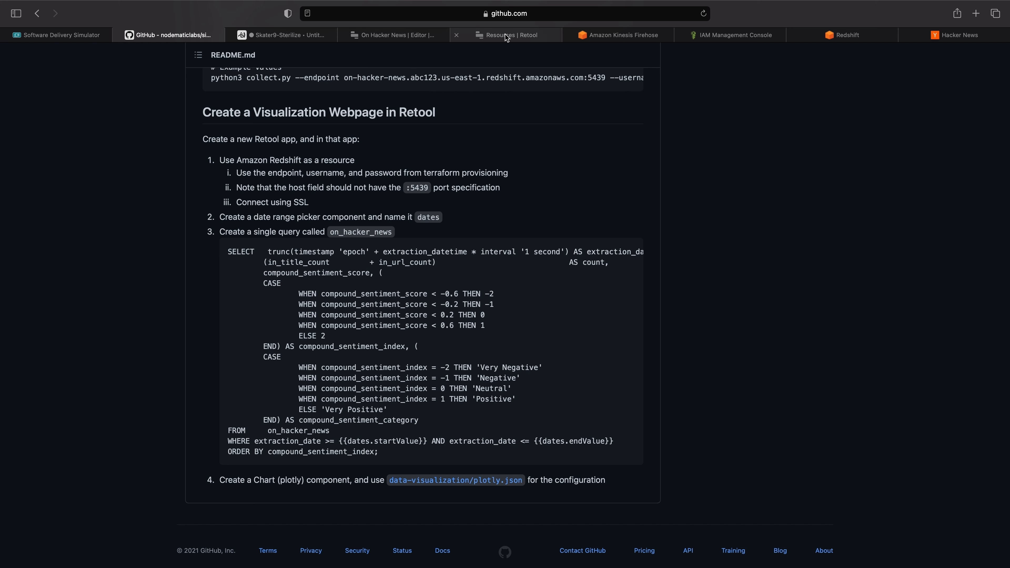
double_click(284, 452)
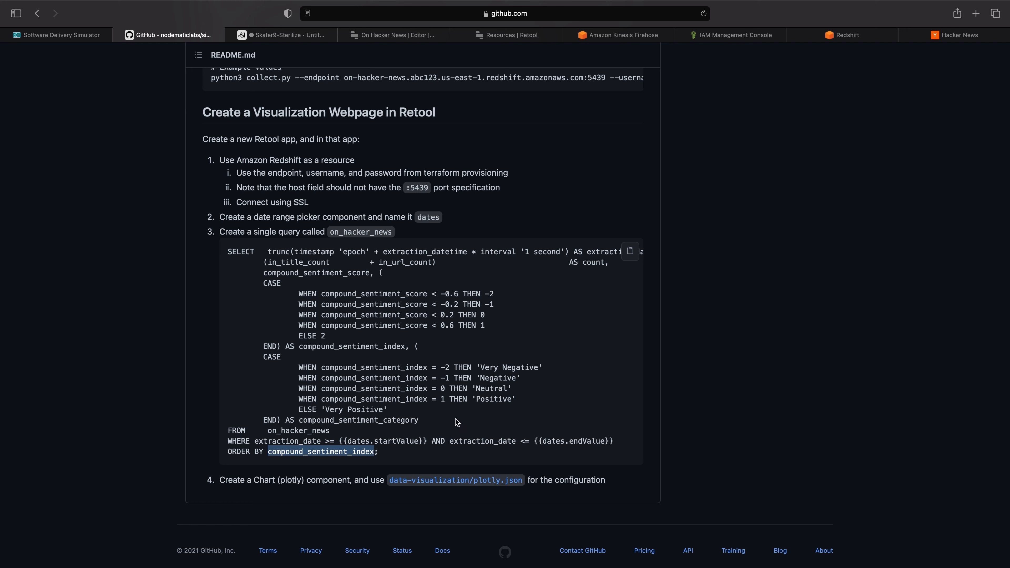
click(399, 375)
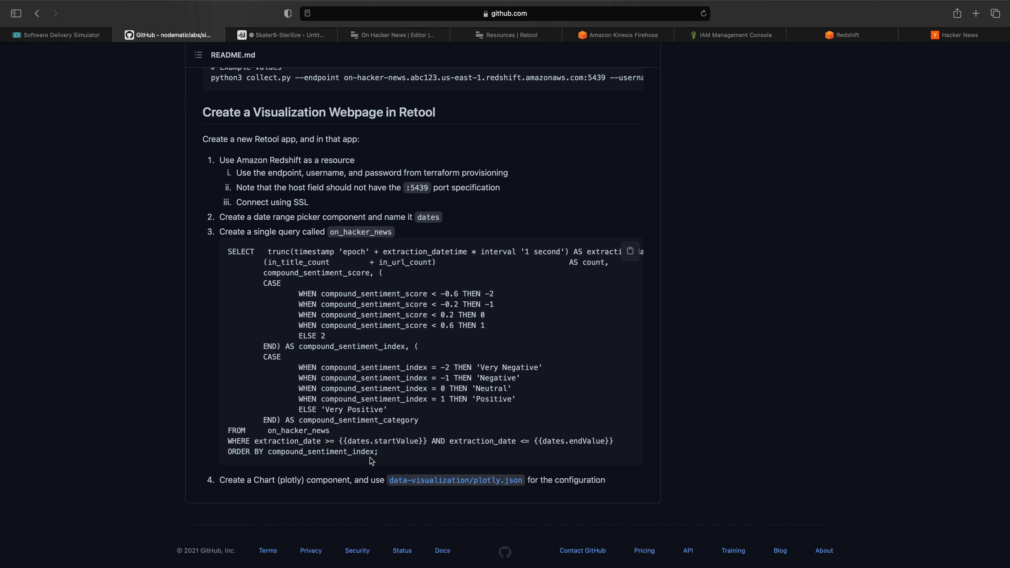
Step: Copy the full SQL query from the README into the on_hacker_news query in Retool, then save and run it
drag(380, 453, 217, 254)
key(super+c)
click(399, 36)
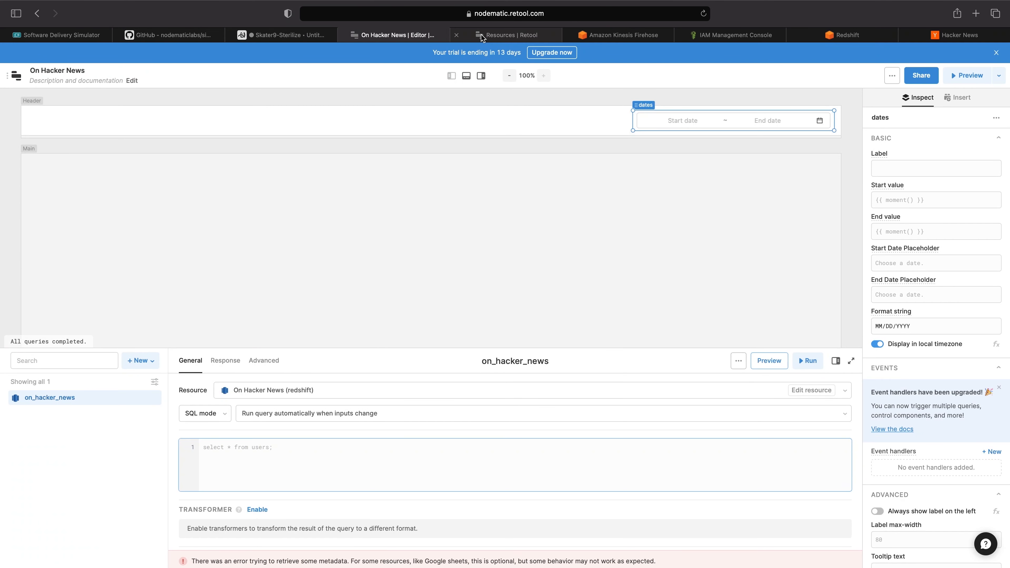
click(252, 470)
key(super+v)
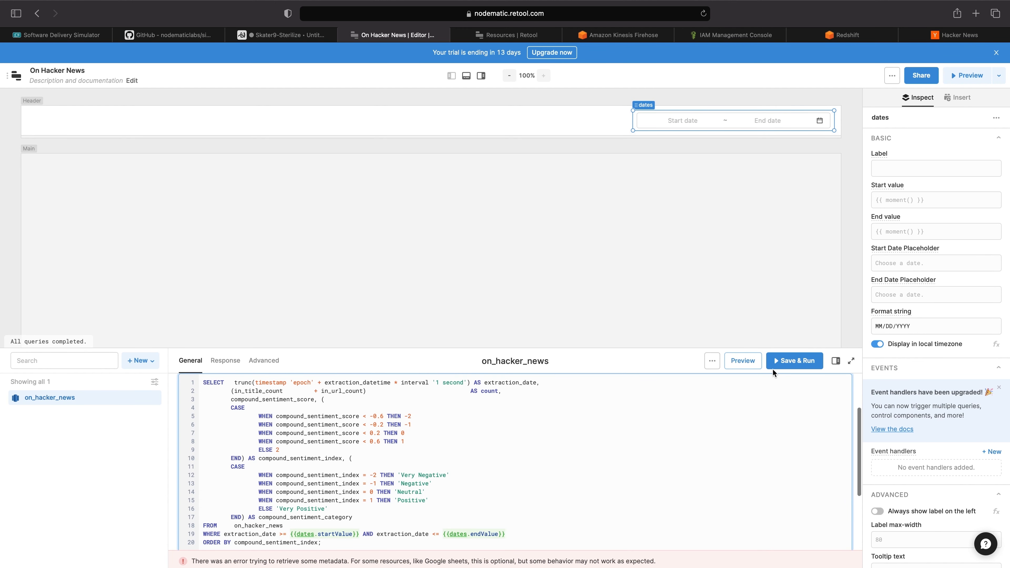
click(781, 365)
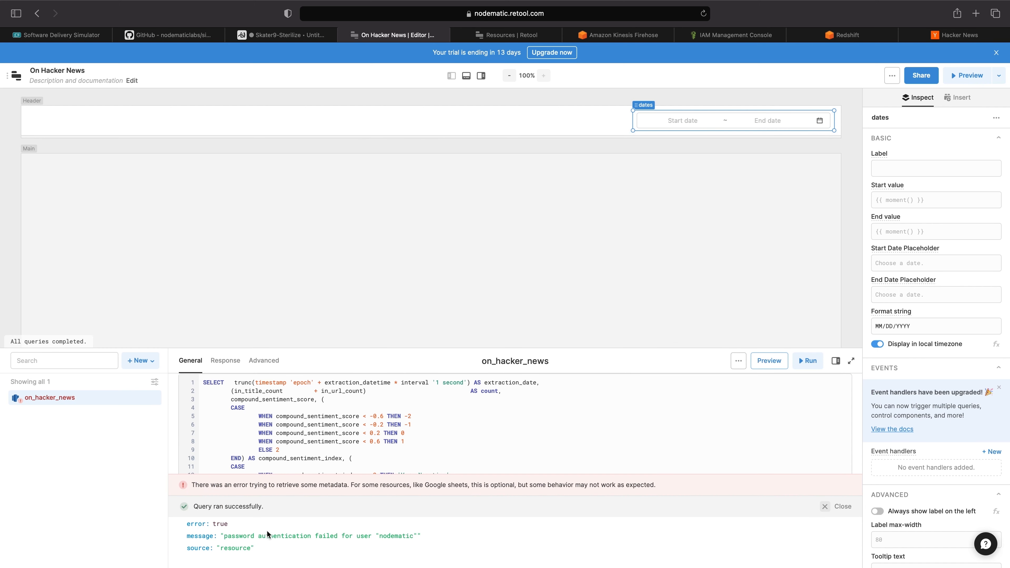
Step: Open the Retool resources page, run the on_hacker_news query again in the app editor, and enlarge the query and result areas
click(15, 75)
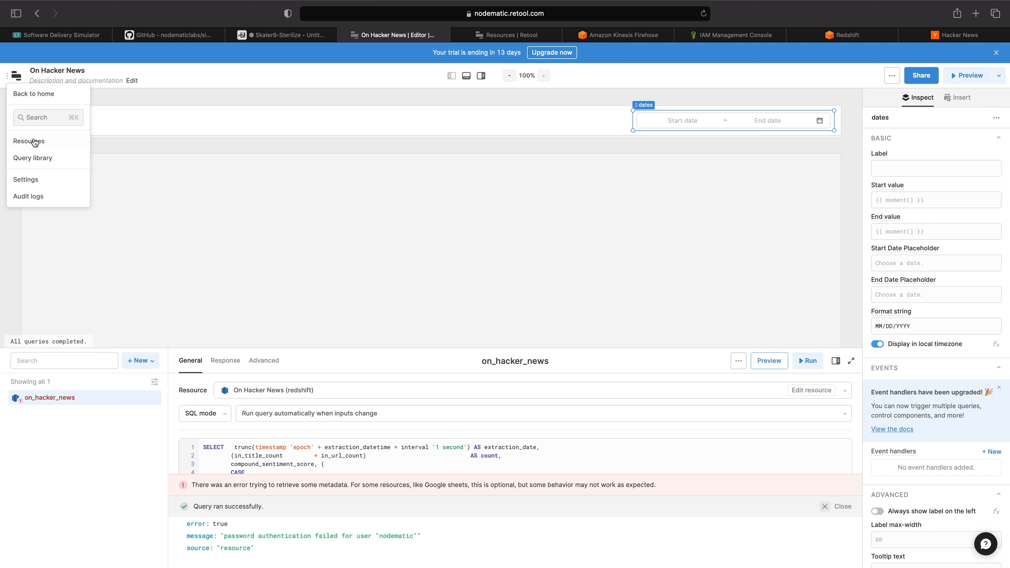
click(35, 142)
click(807, 361)
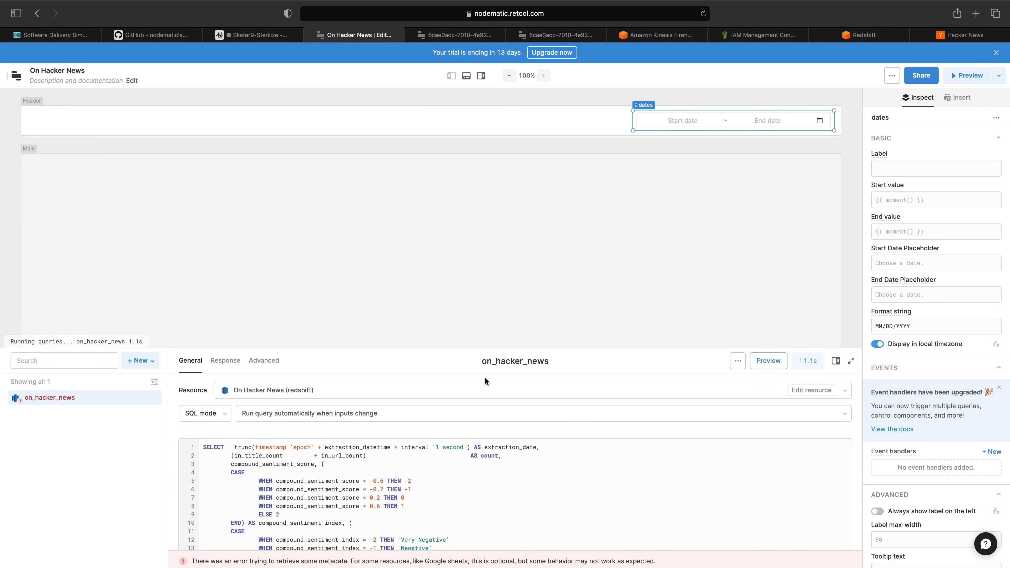
drag(381, 350, 368, 263)
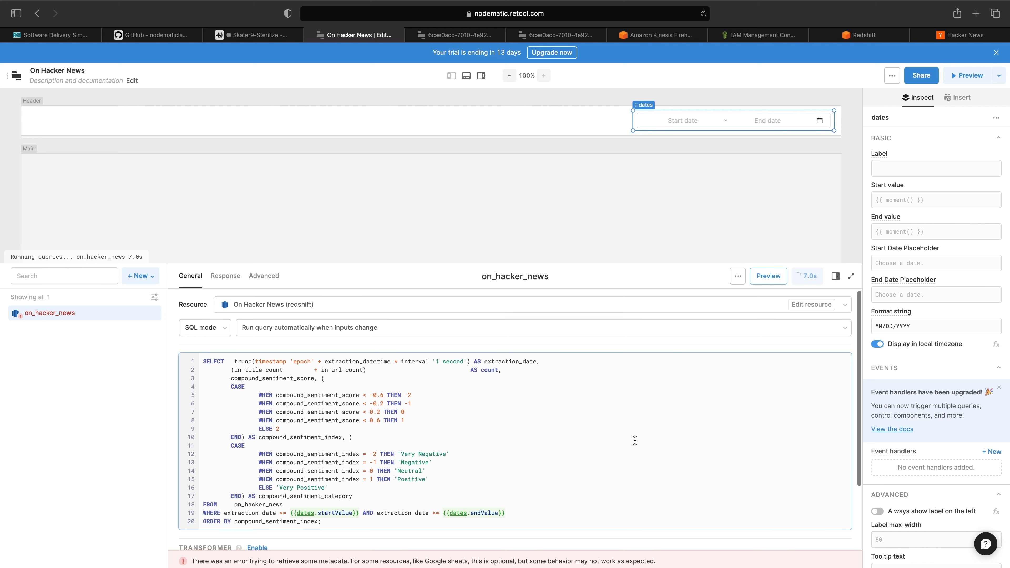
scroll(536, 520, down, 2)
scroll(535, 521, up, 2)
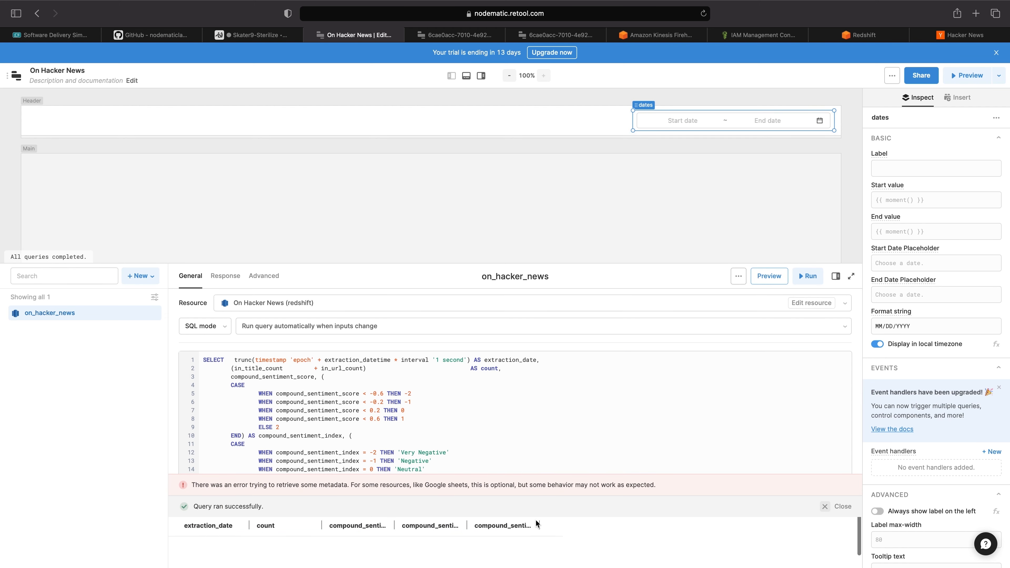
mouse_move(473, 495)
mouse_down()
mouse_move(480, 419)
mouse_move(490, 492)
mouse_up()
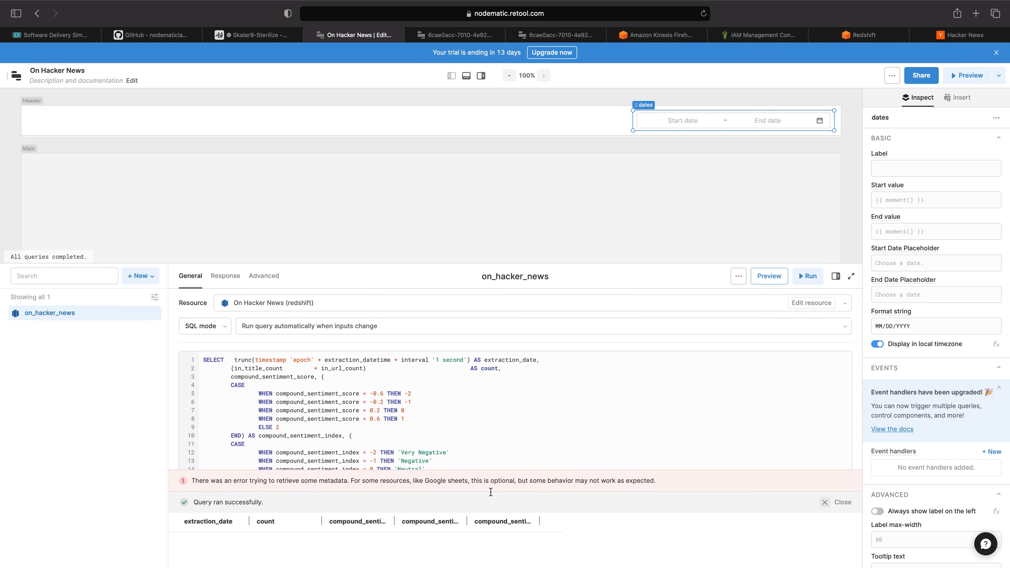
Step: Set the dates component's start value to {{ moment().subtract(30, "days").format("YYYY-MM-DD") }}
click(682, 118)
click(879, 199)
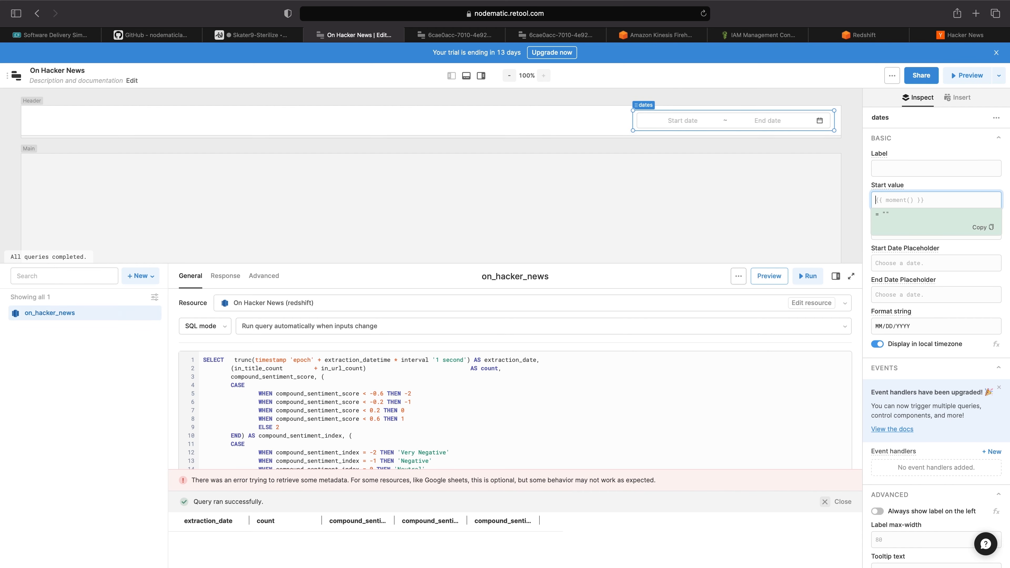
key(super+Tab)
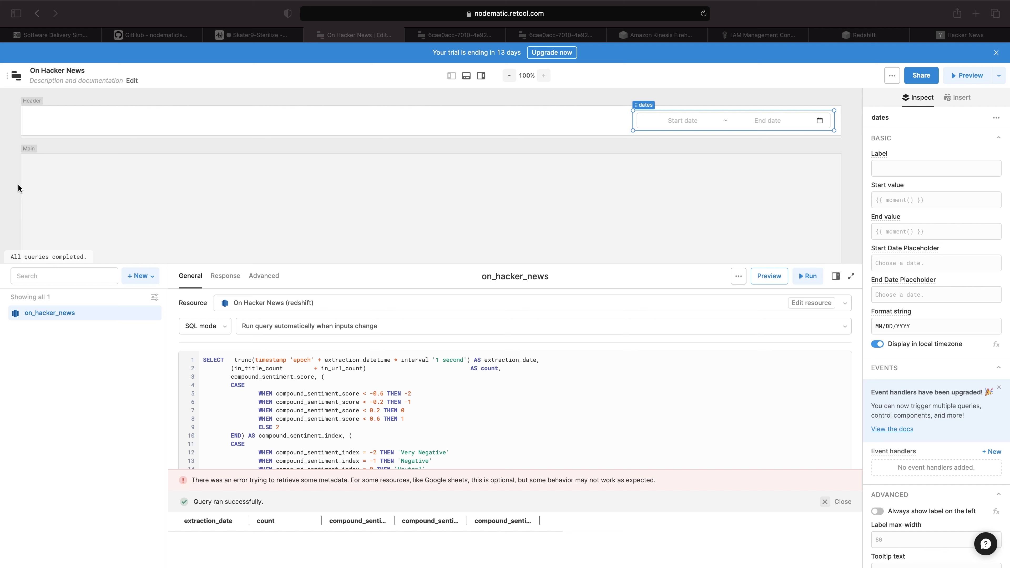
click(948, 200)
key(super+a)
text({{ moment().subtract(30, "days").format("YYYY-MM-DD") }})
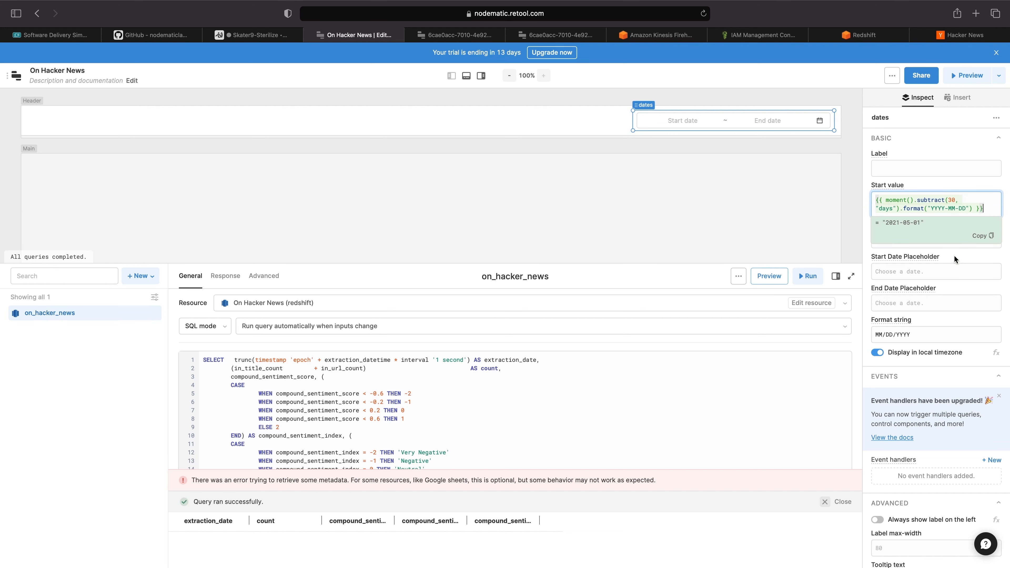
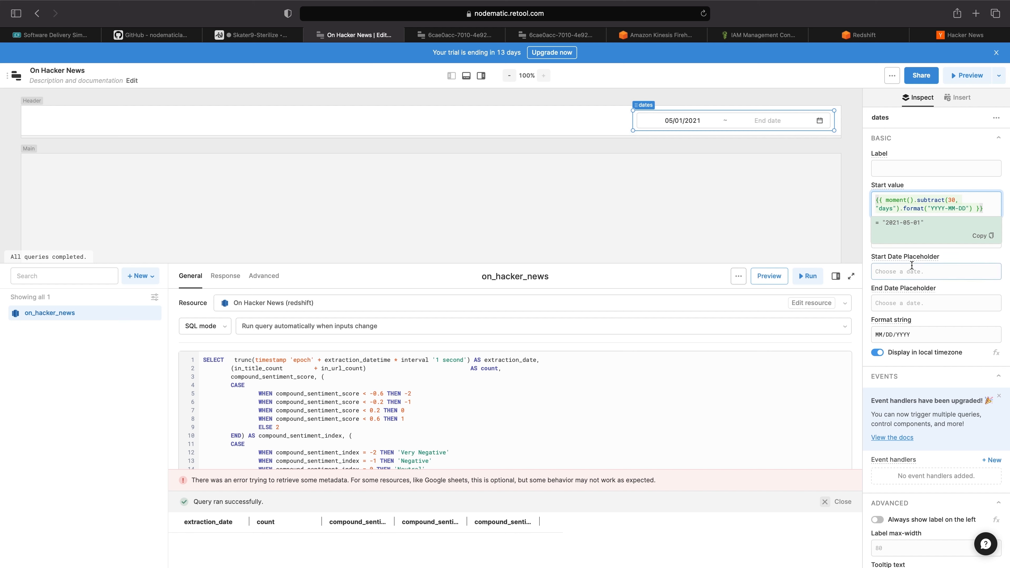
Step: Set the dates component's end value to {{ moment().format("YYYY-MM-DD") }}
click(914, 250)
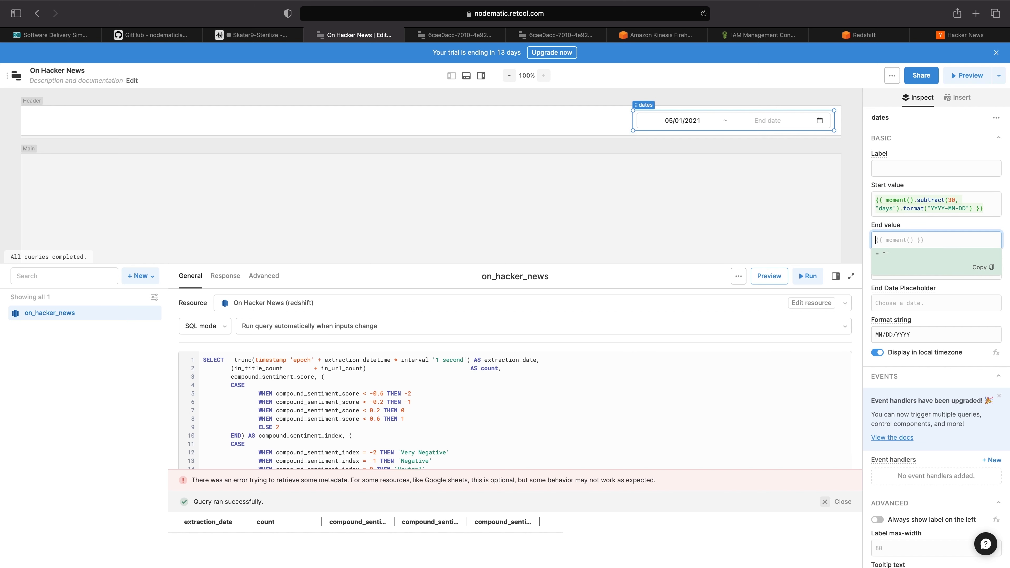
key(super+Tab)
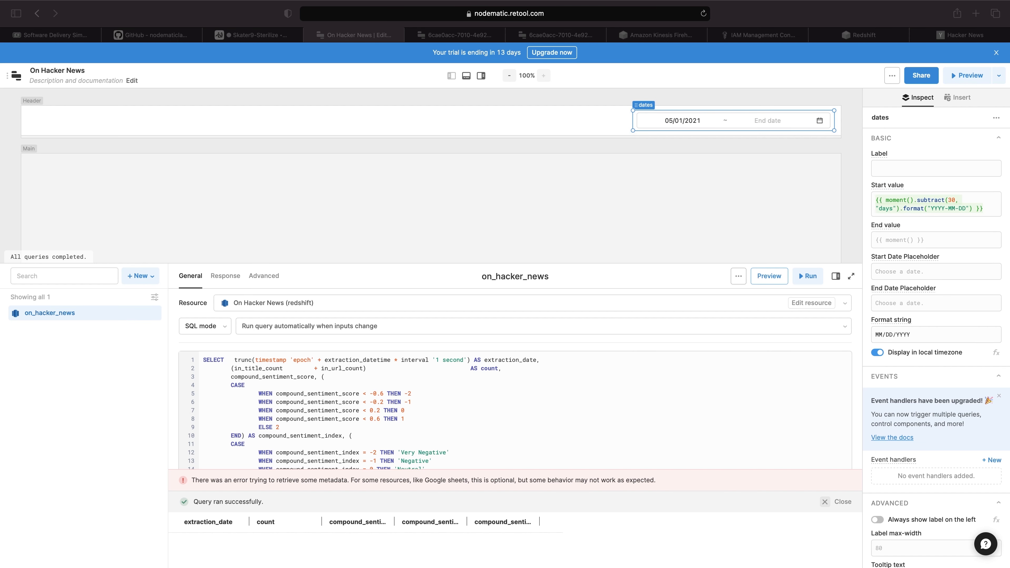
click(893, 246)
text({{ moment().format("YYYY-MM-DD") }})
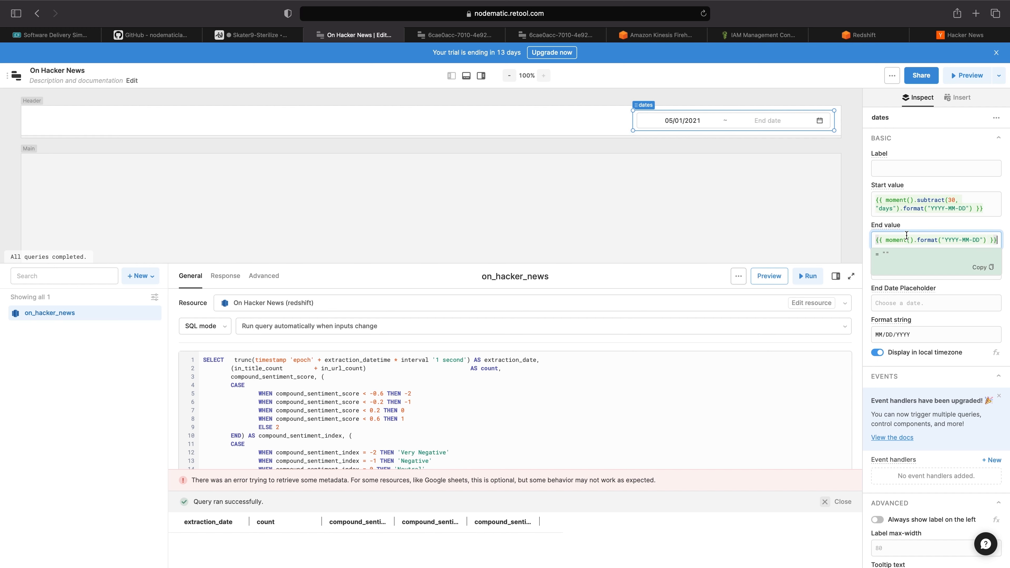
click(662, 416)
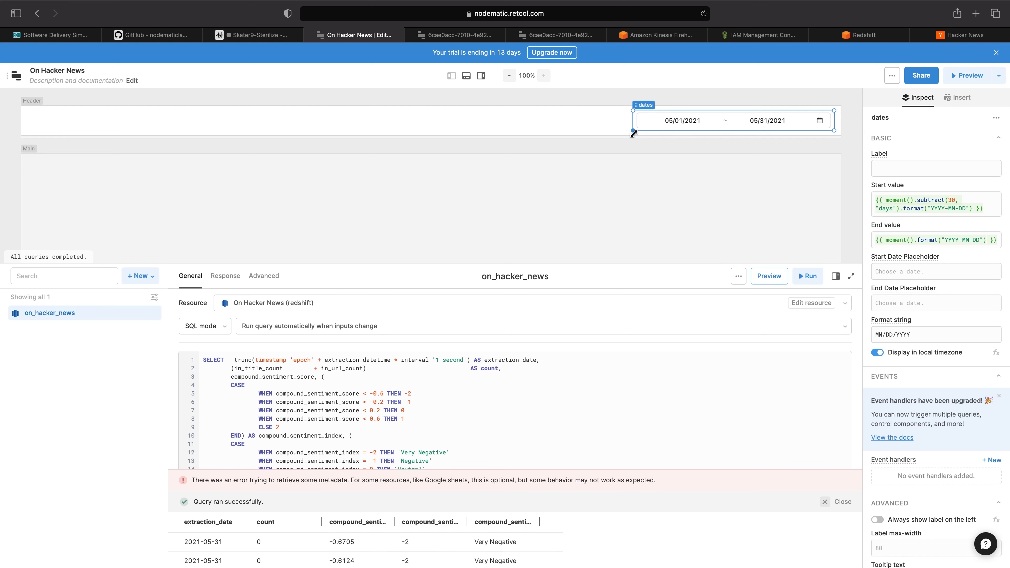
Step: Run the on_hacker_news query again, then examine its returned rows across the sentiment categories and the date filter in its SQL
drag(541, 264, 547, 358)
click(807, 370)
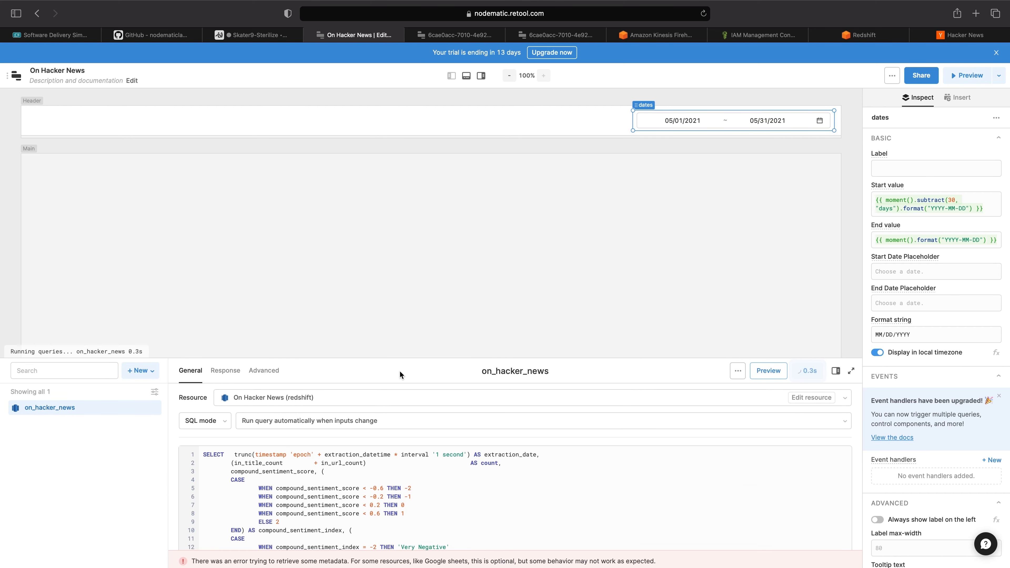
drag(390, 357, 372, 246)
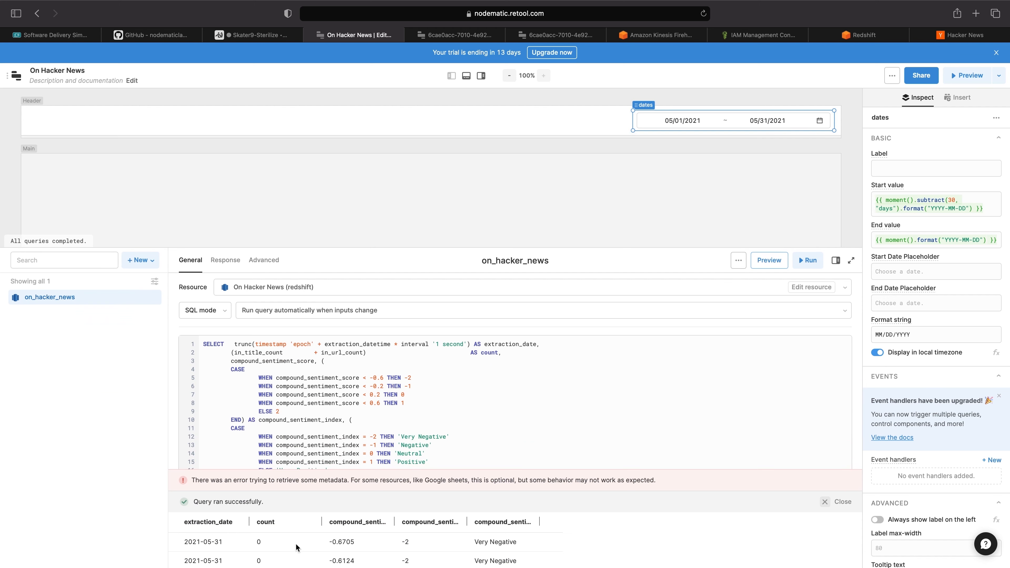
drag(354, 487, 349, 415)
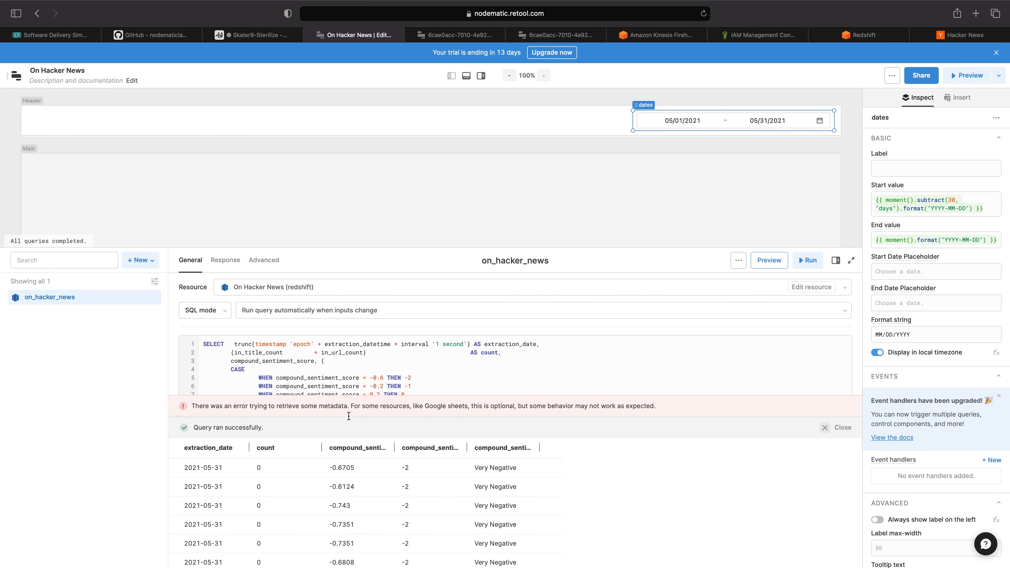
scroll(352, 543, down, 10)
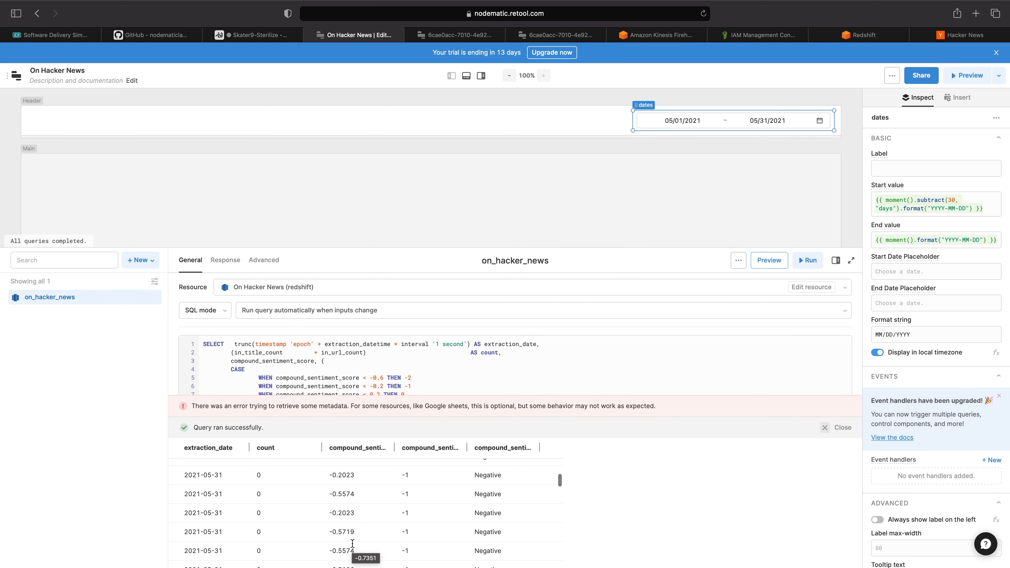
scroll(352, 544, down, 10)
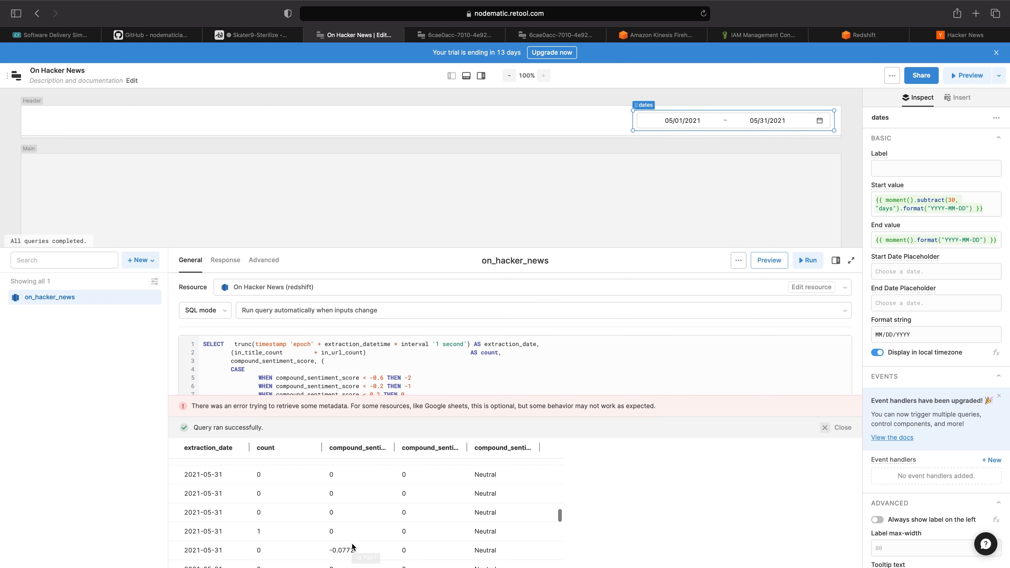
scroll(352, 543, down, 5)
scroll(352, 543, up, 5)
drag(642, 415, 644, 500)
scroll(430, 280, down, 2)
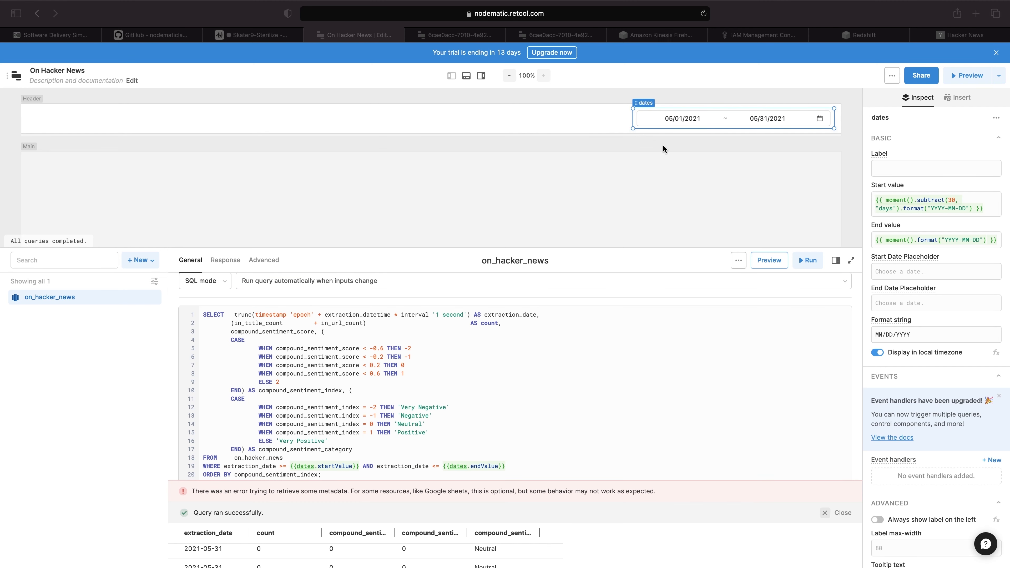
scroll(603, 157, down, 3)
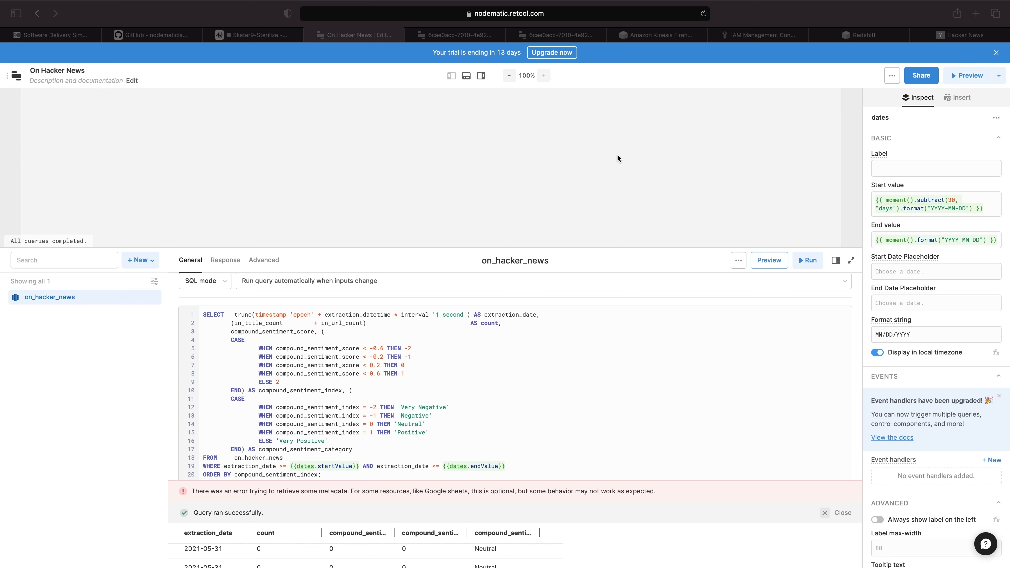
Step: Add a Chart component to the main canvas beneath the date range and enlarge it to the canvas's full width
click(965, 97)
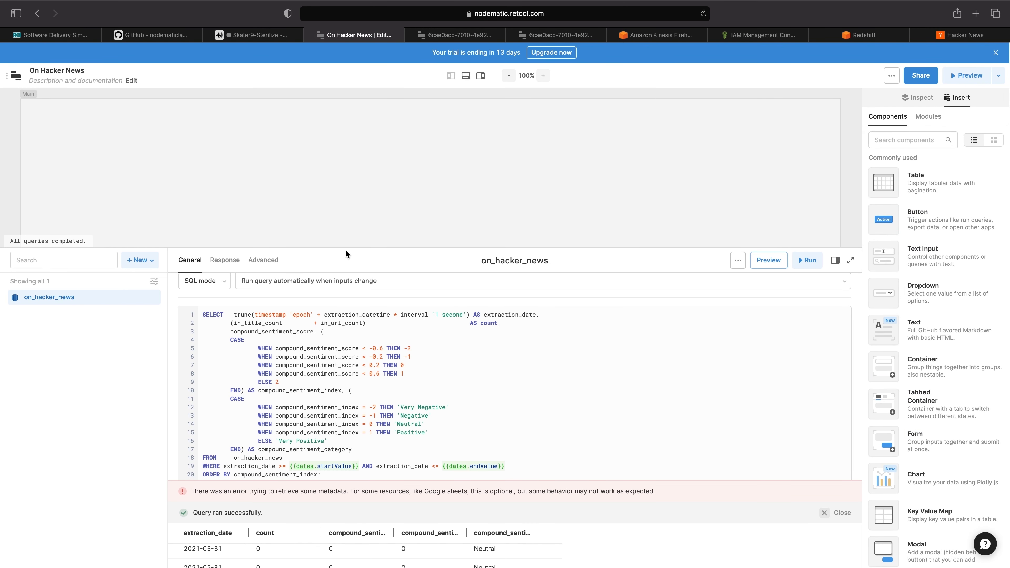
drag(349, 265, 402, 381)
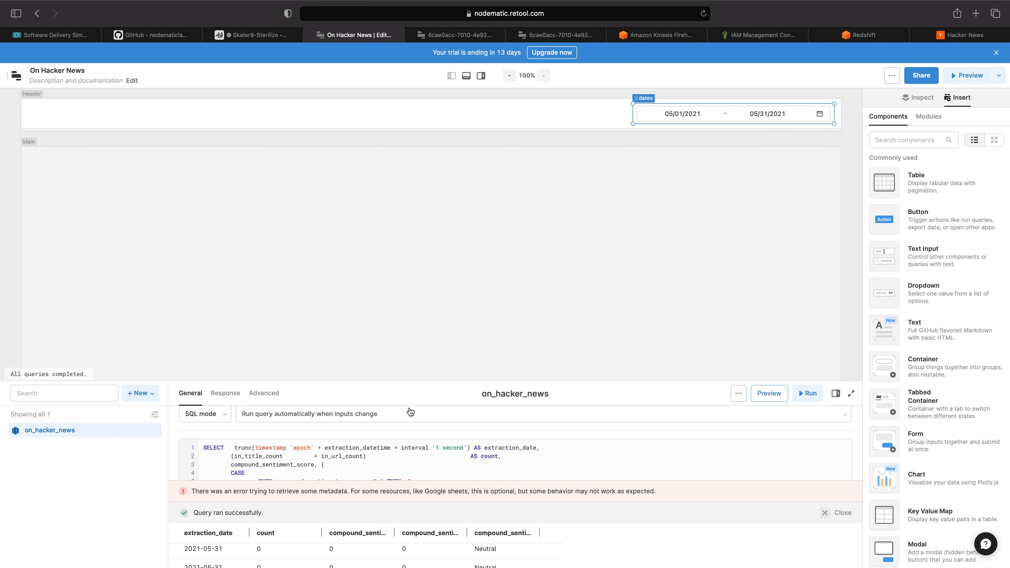
click(836, 513)
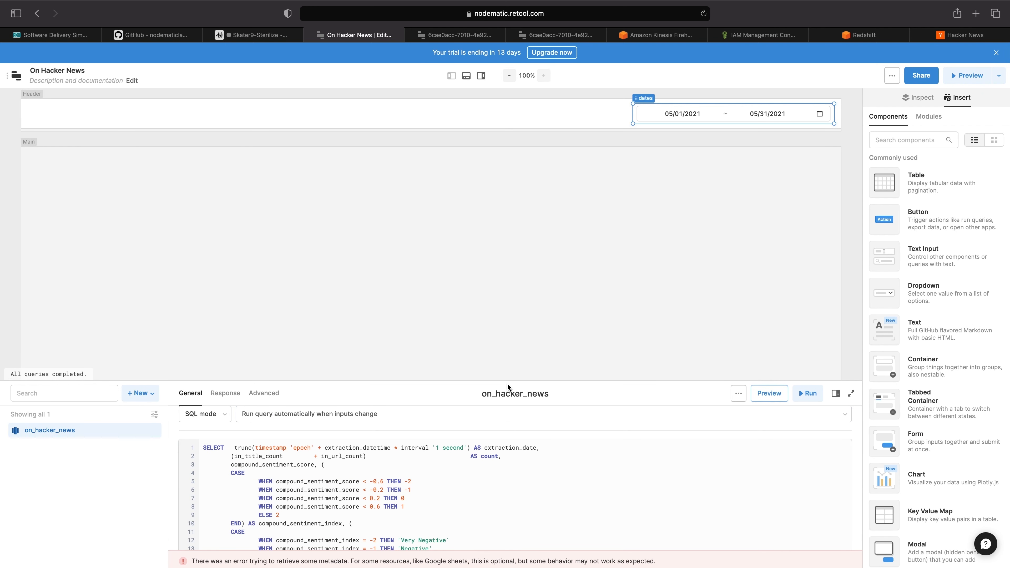
drag(504, 381, 504, 409)
drag(954, 476, 90, 167)
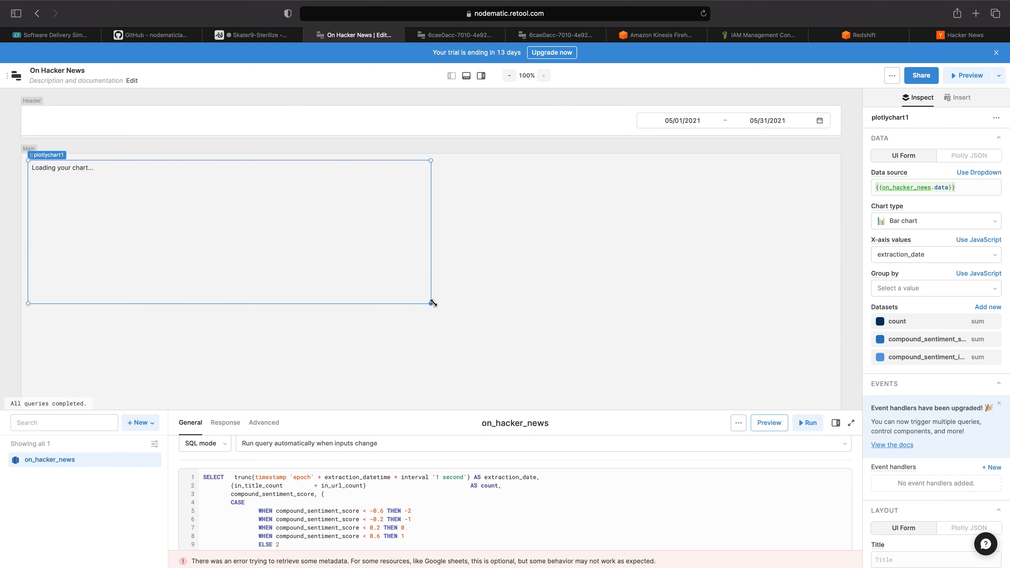
drag(431, 303, 815, 375)
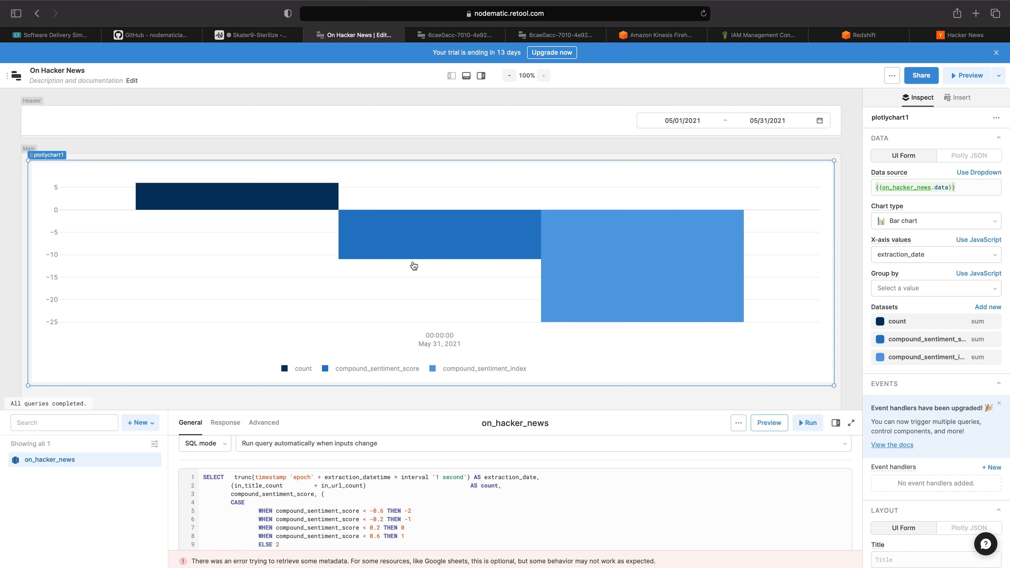
Step: Change the chart's type to Line chart and look through its remaining data and layout settings
mouse_move(533, 226)
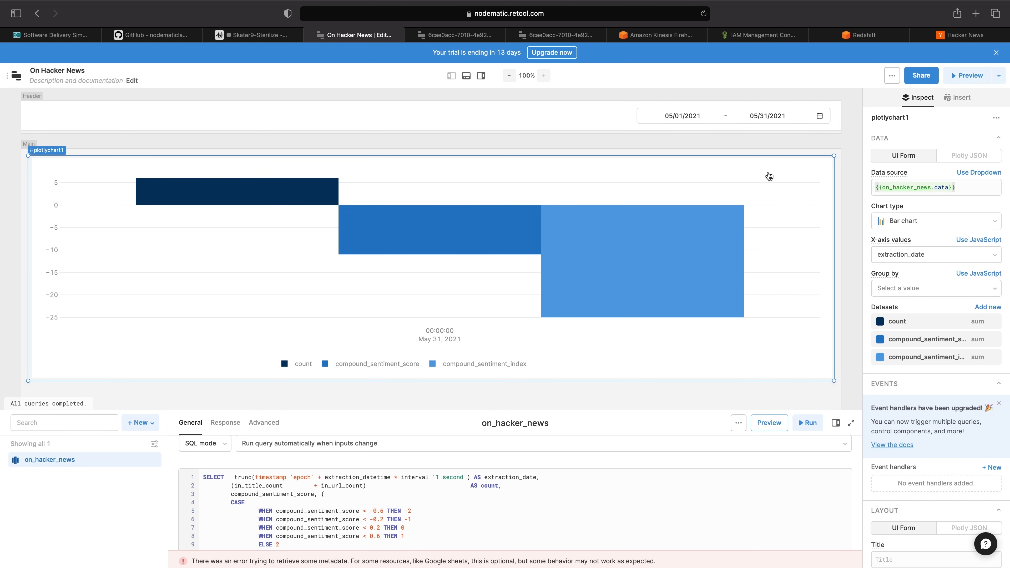
mouse_move(723, 237)
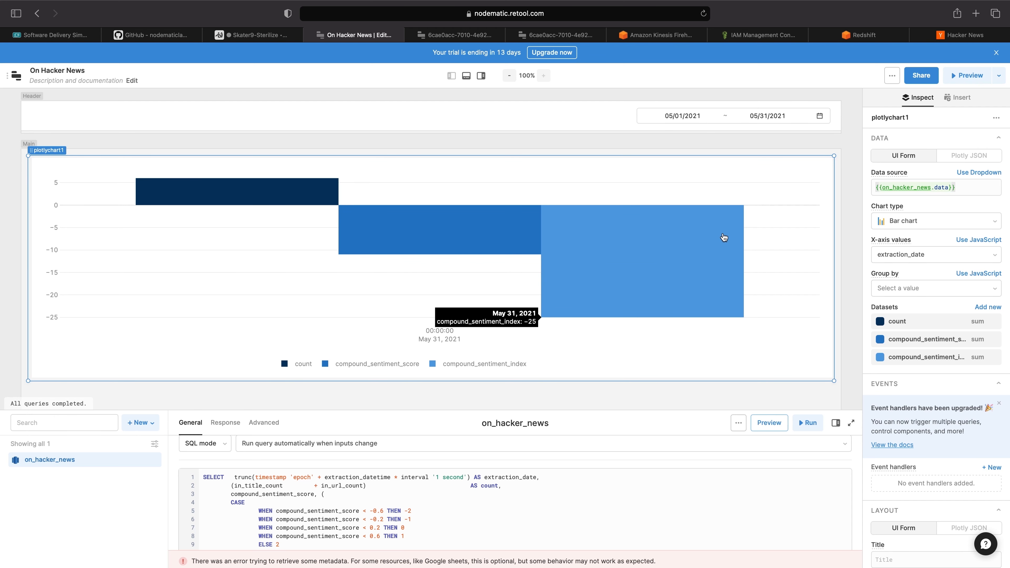
click(956, 227)
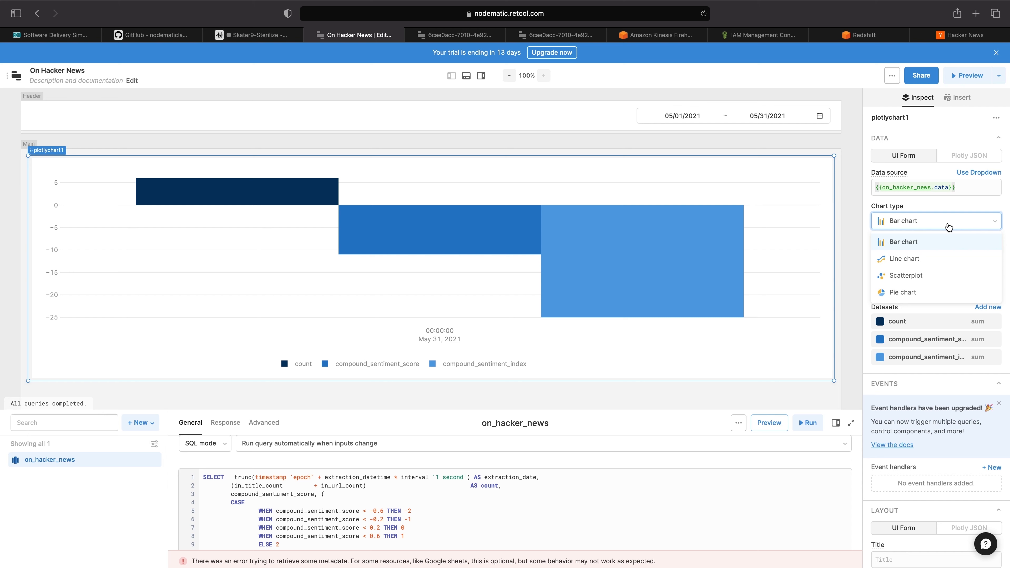
click(917, 259)
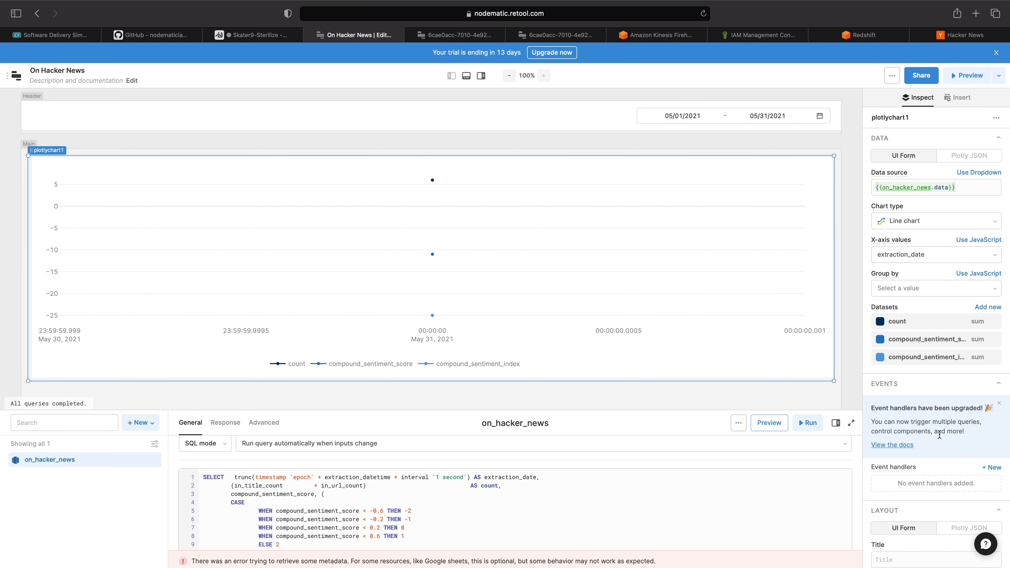
scroll(939, 435, down, 5)
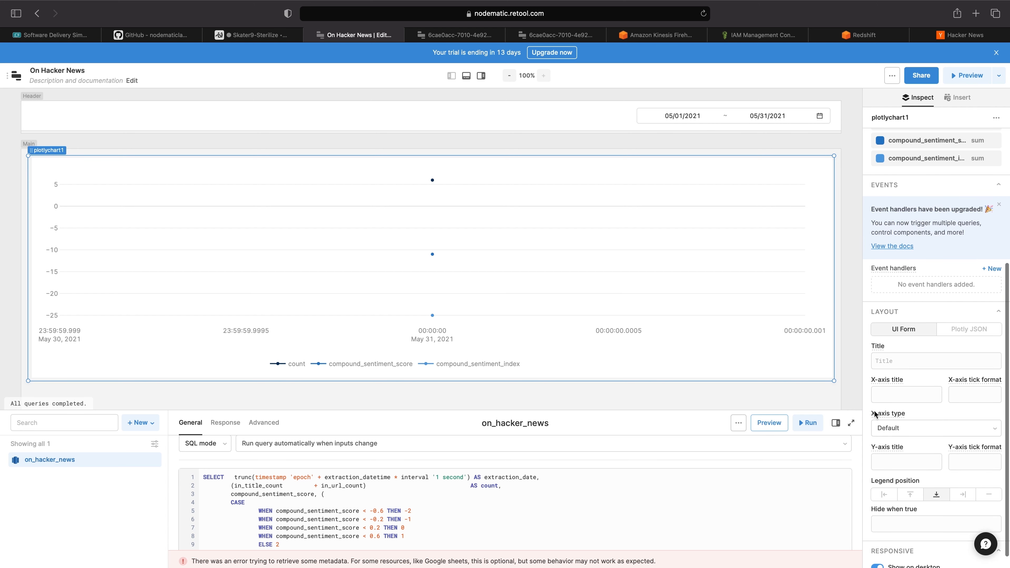
scroll(957, 268, up, 5)
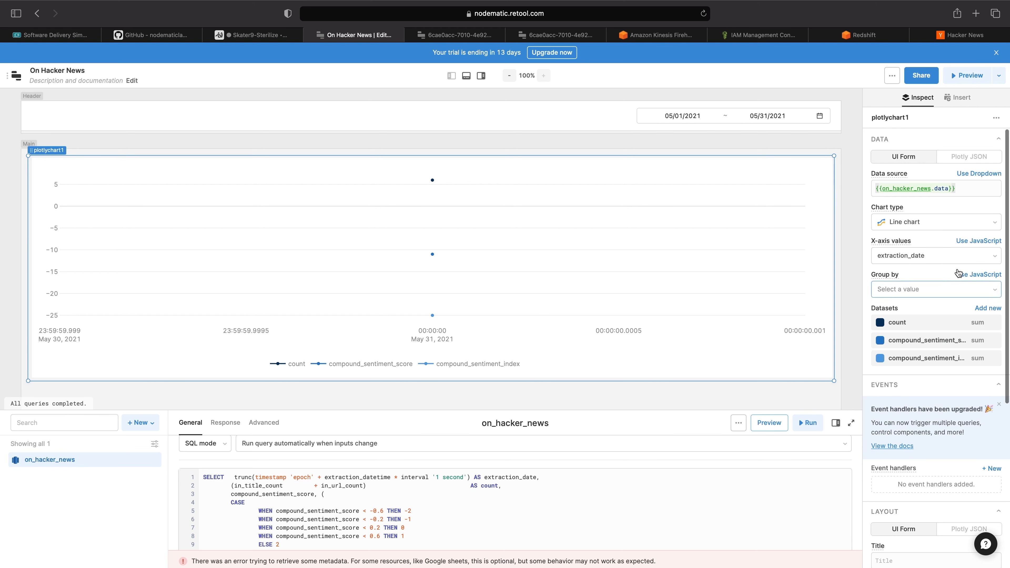
Step: Switch the chart's data configuration to Plotly JSON and copy the full contents of data-visualization/plotly.json linked in the GitHub README
click(969, 155)
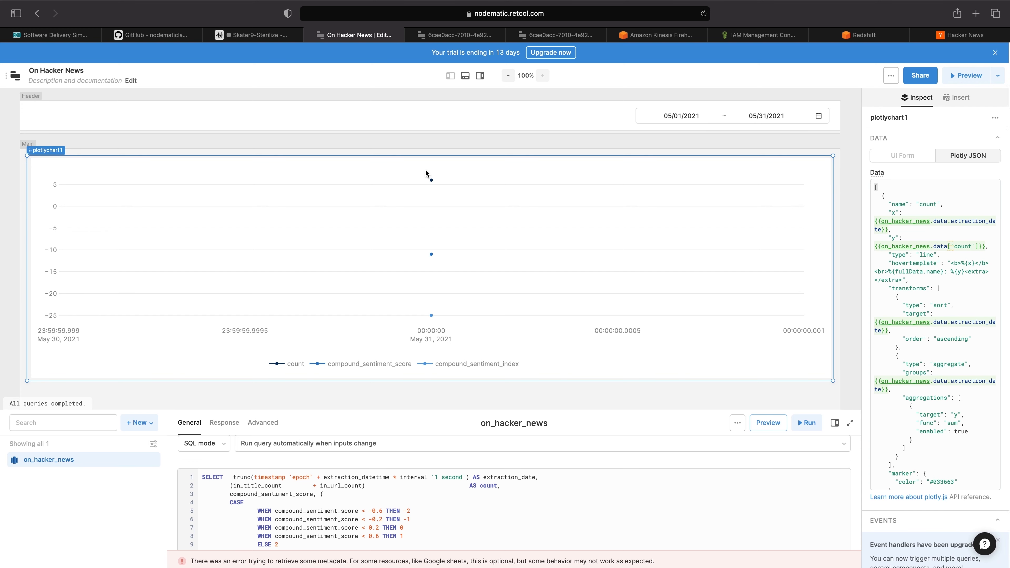
click(152, 38)
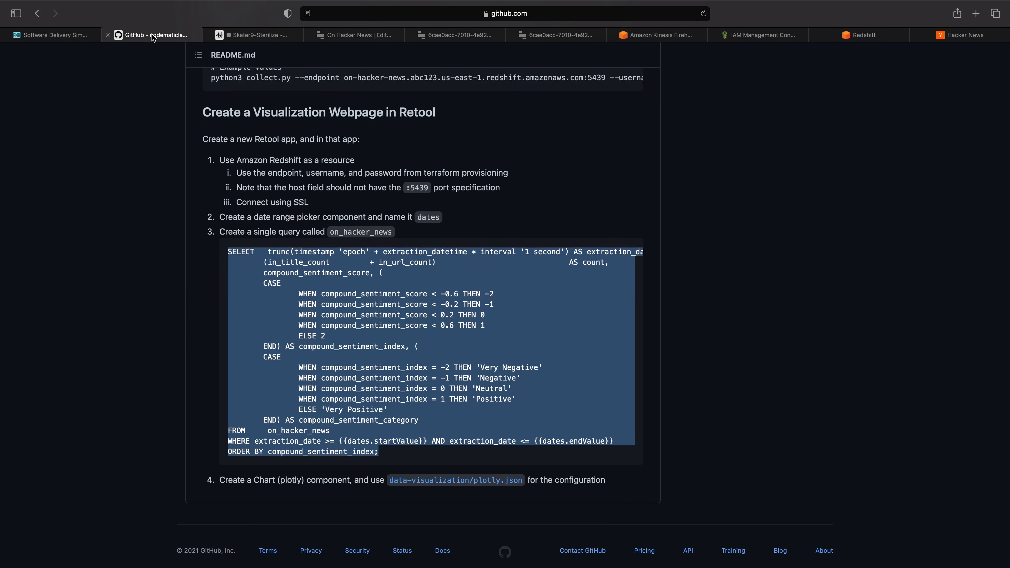
click(74, 422)
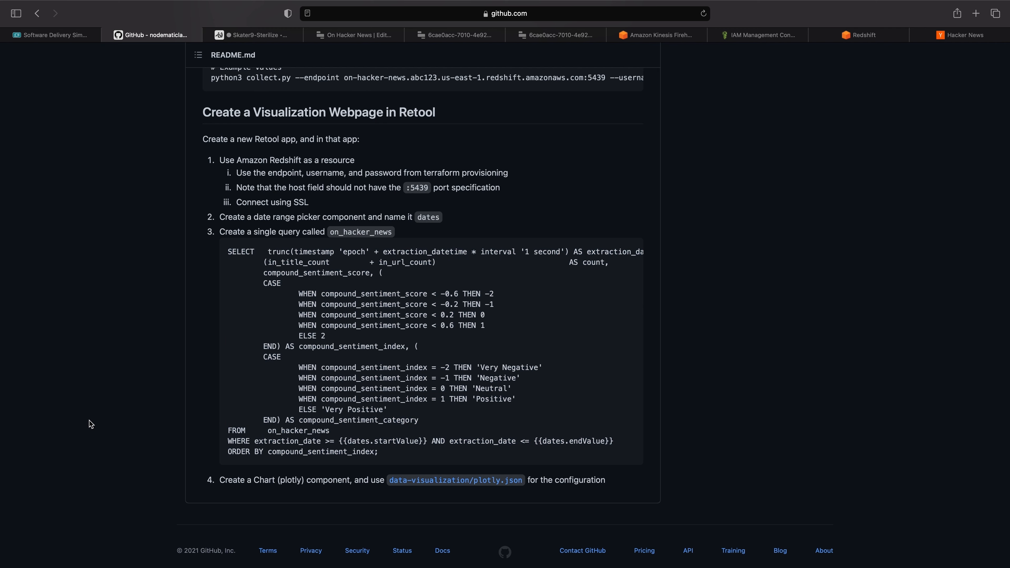
click(479, 480)
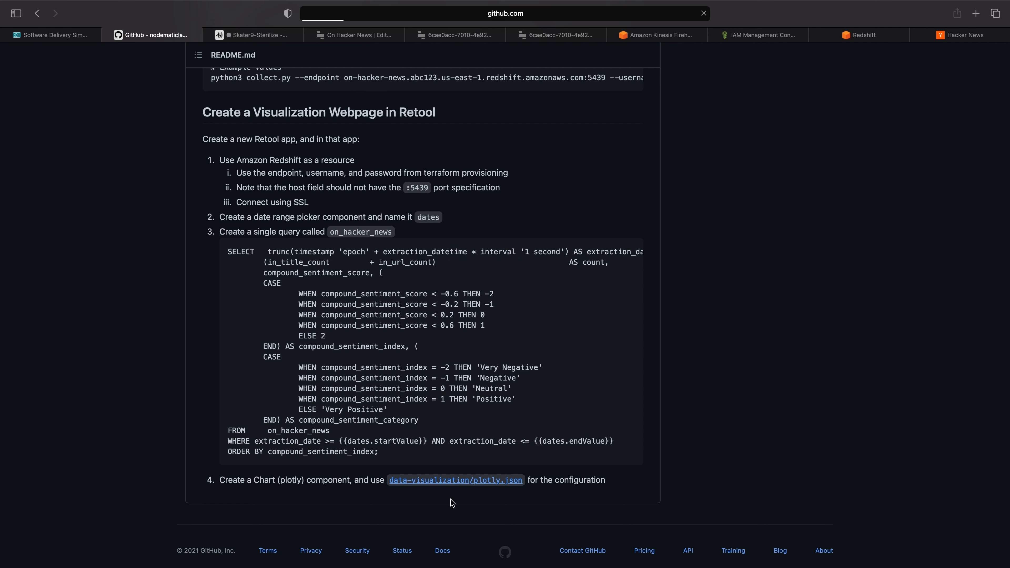
mouse_move(218, 275)
mouse_down()
mouse_move(324, 371)
mouse_move(388, 454)
mouse_move(273, 535)
mouse_up()
scroll(389, 457, down, 4)
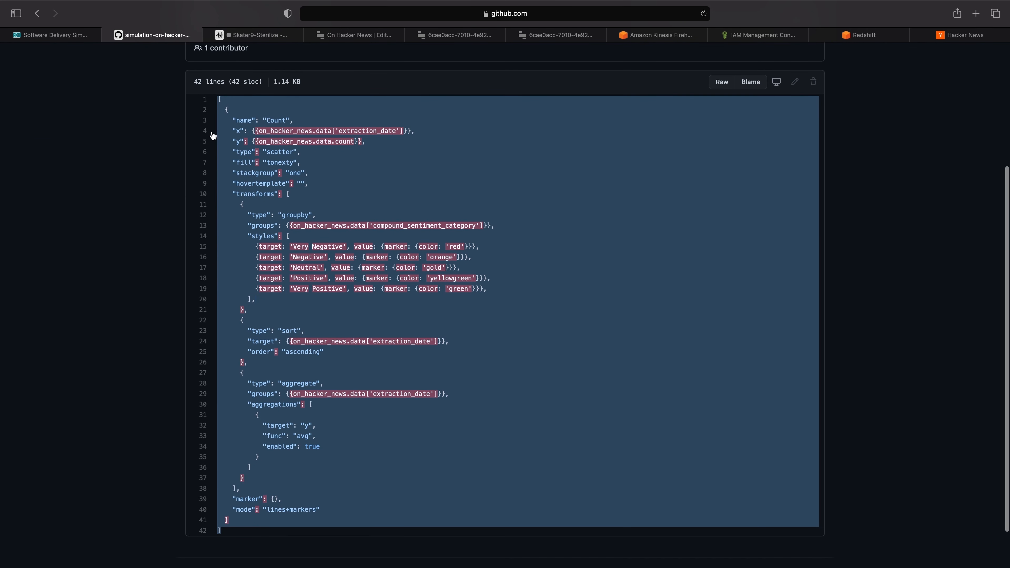
Step: Return to the Retool app and replace the chart's entire Plotly JSON data with the copied plotly.json configuration
click(55, 35)
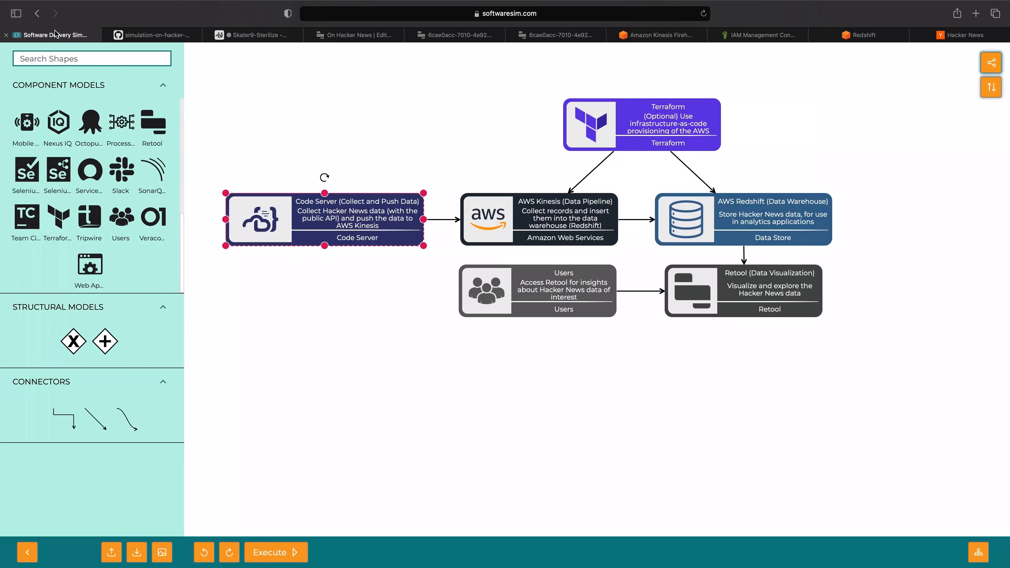
click(255, 35)
click(356, 38)
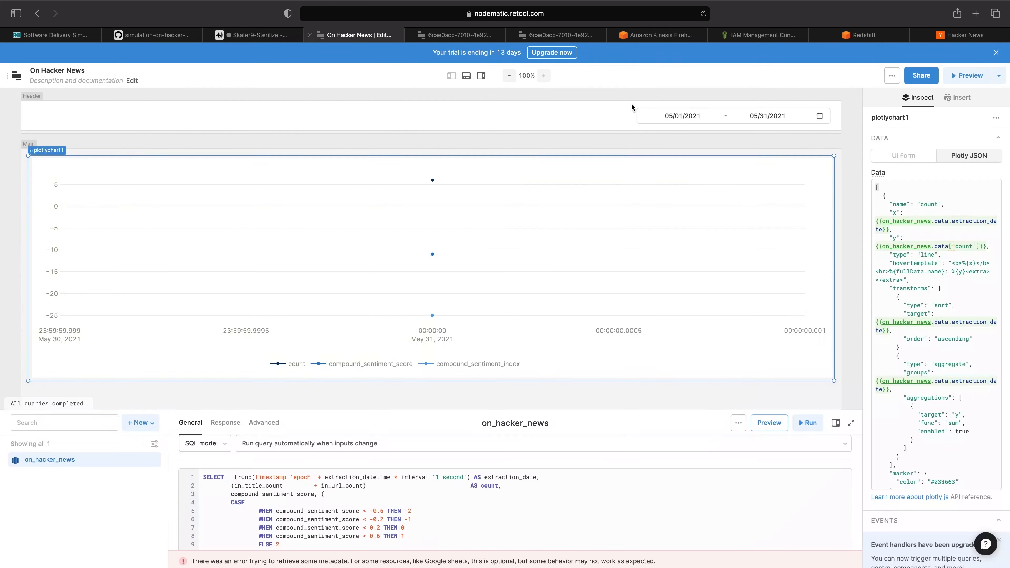
click(962, 414)
key(super+a)
key(super+v)
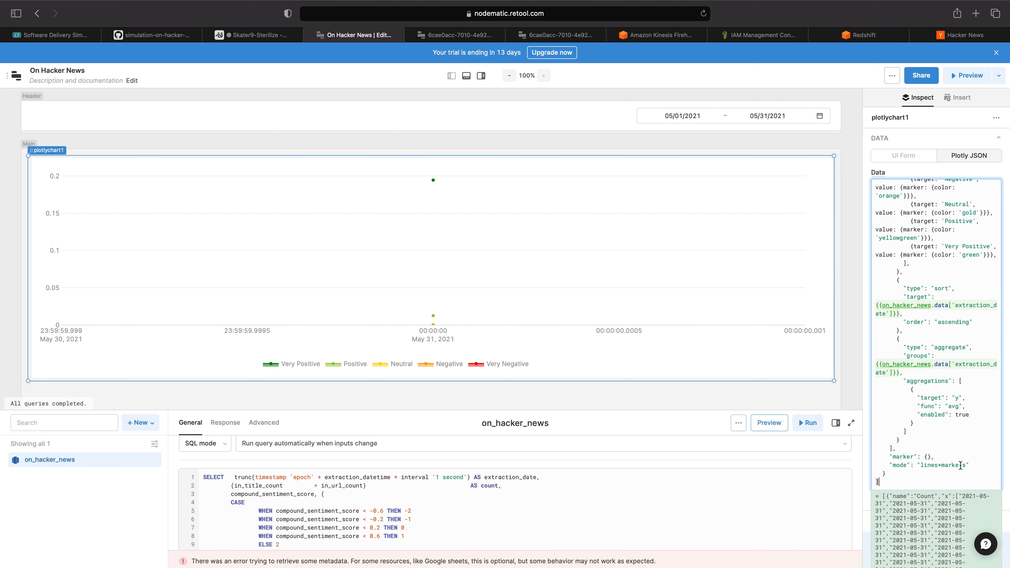
scroll(933, 210, down, 2)
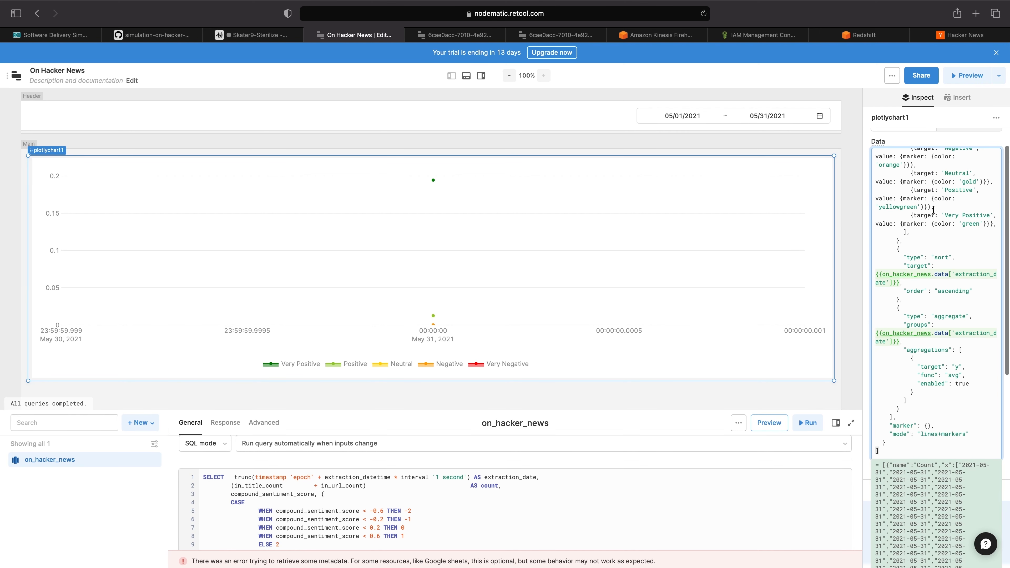
Step: Examine the chart's plotted sentiment points and review its Plotly JSON data configuration
click(913, 138)
scroll(902, 167, up, 2)
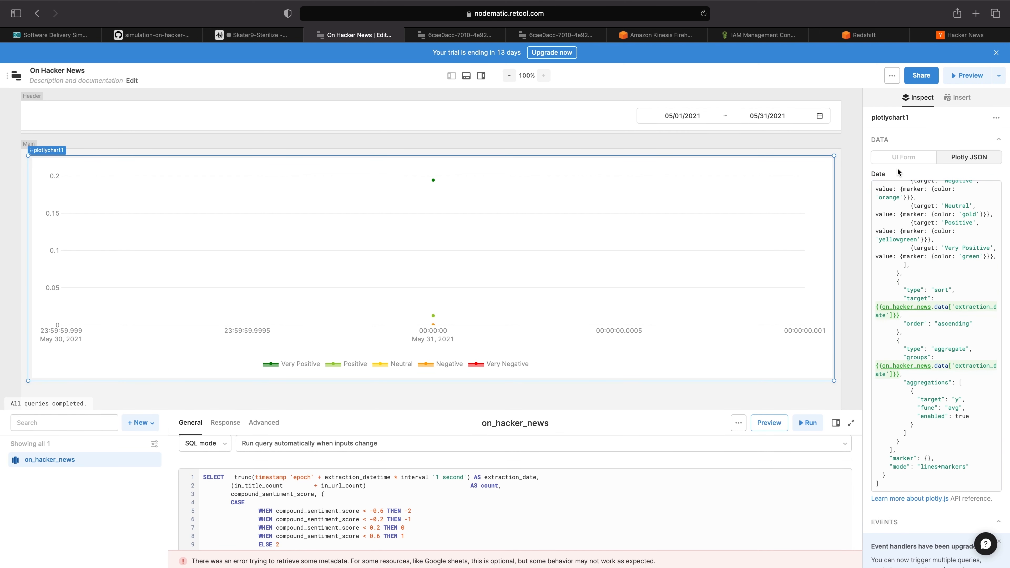
mouse_move(434, 314)
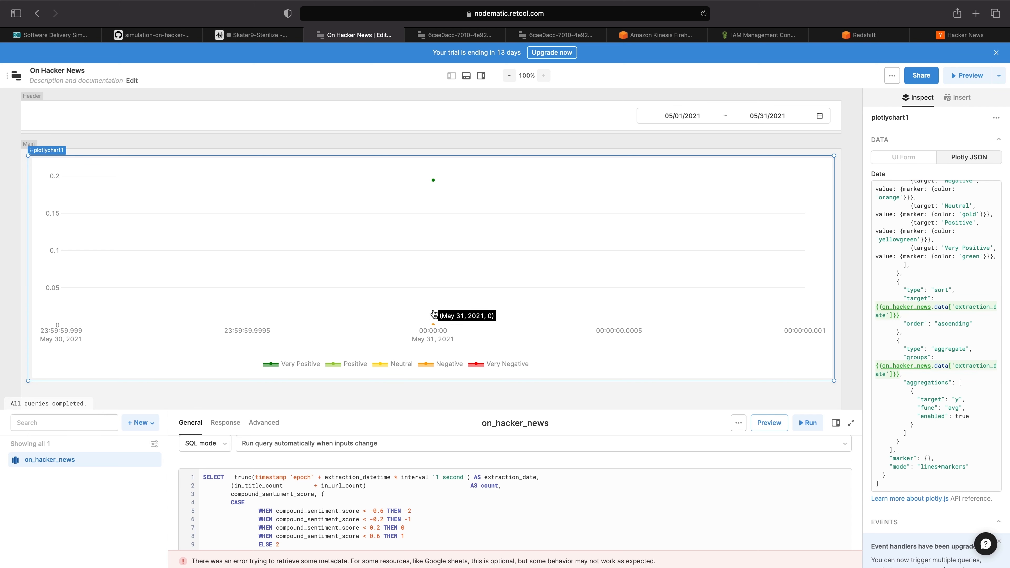
click(855, 138)
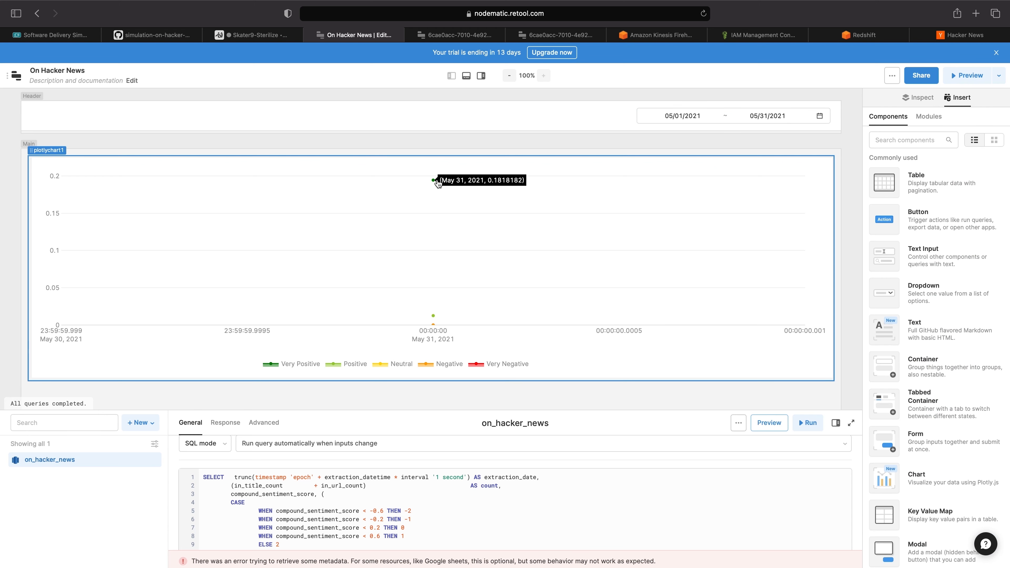
click(921, 99)
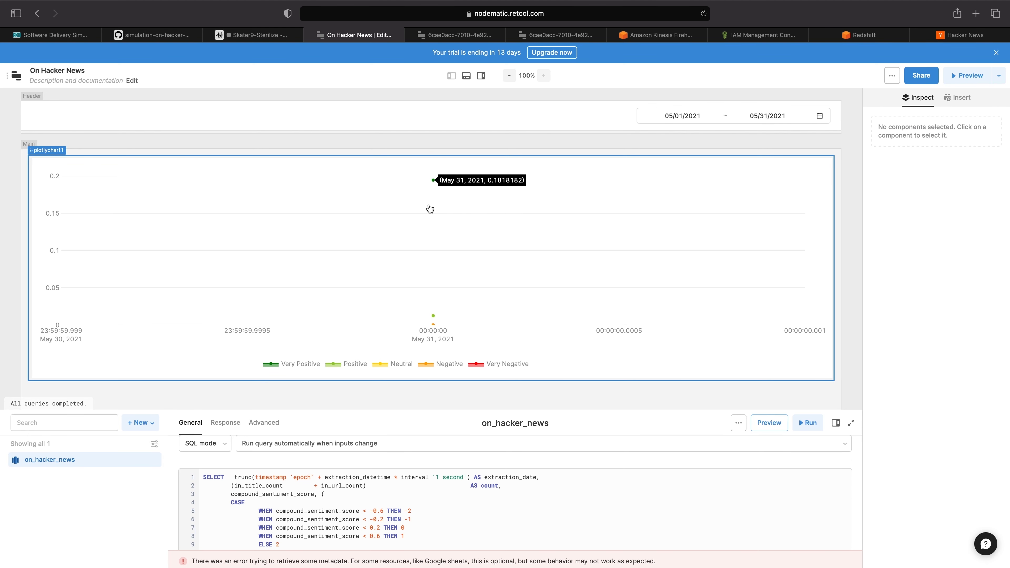
click(477, 171)
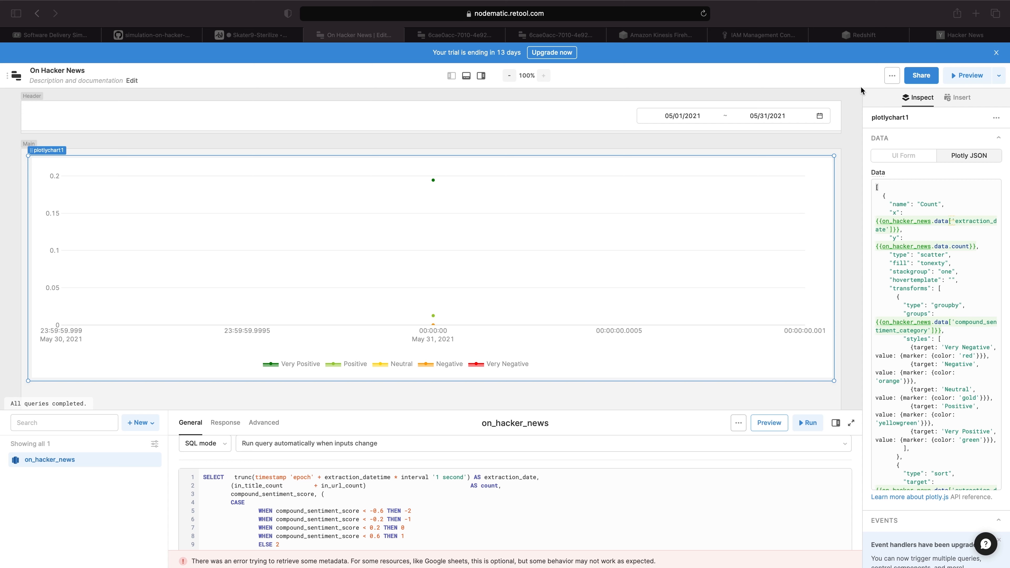
Step: Switch to the Redshift query editor and replace the query with "update on_hacker_news set extraction_datetime = extraction_datetime - 86400;"
click(867, 35)
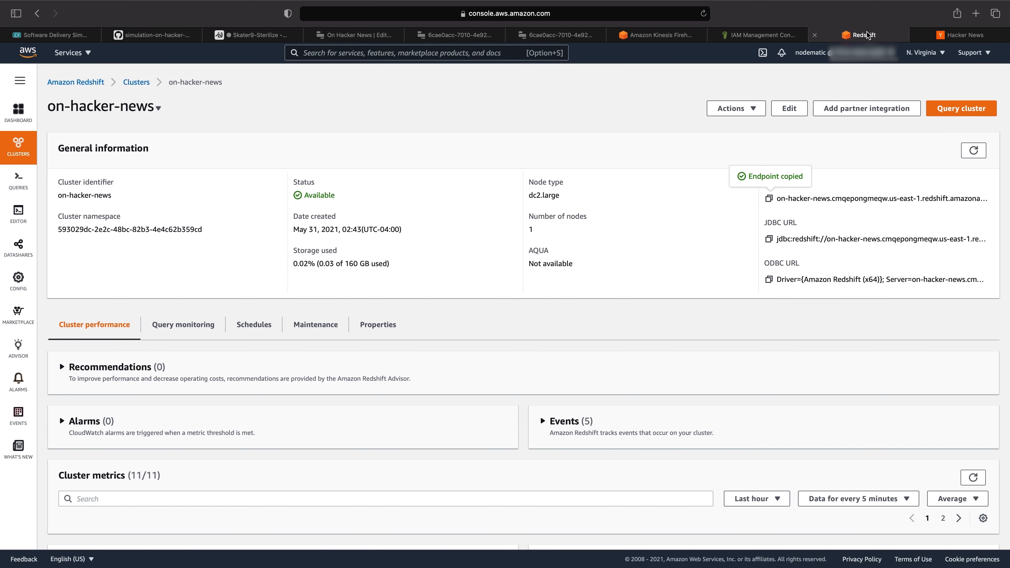
click(987, 115)
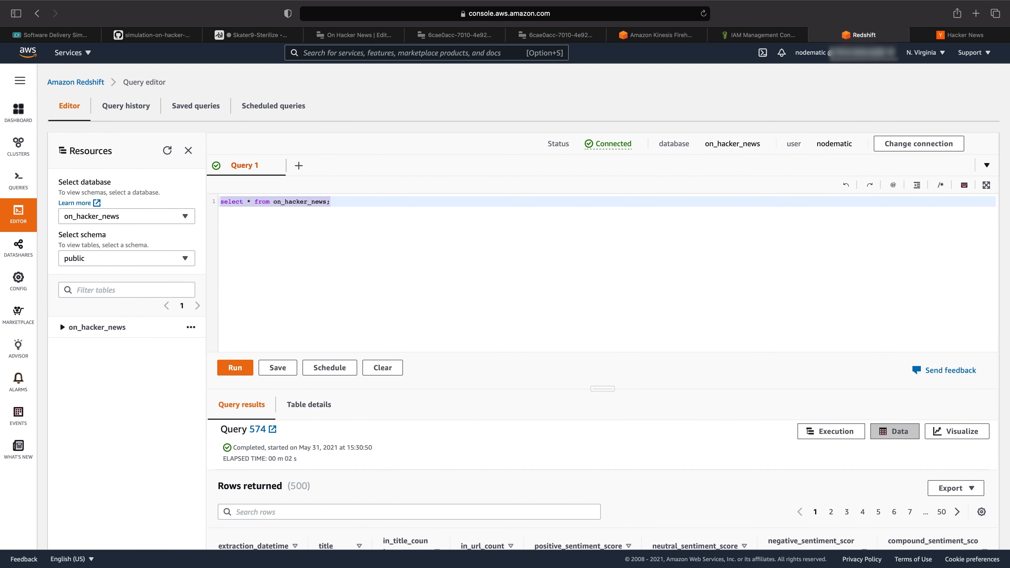
click(369, 248)
drag(270, 202, 220, 202)
key(BackSpace)
text(update on_hacker_news set)
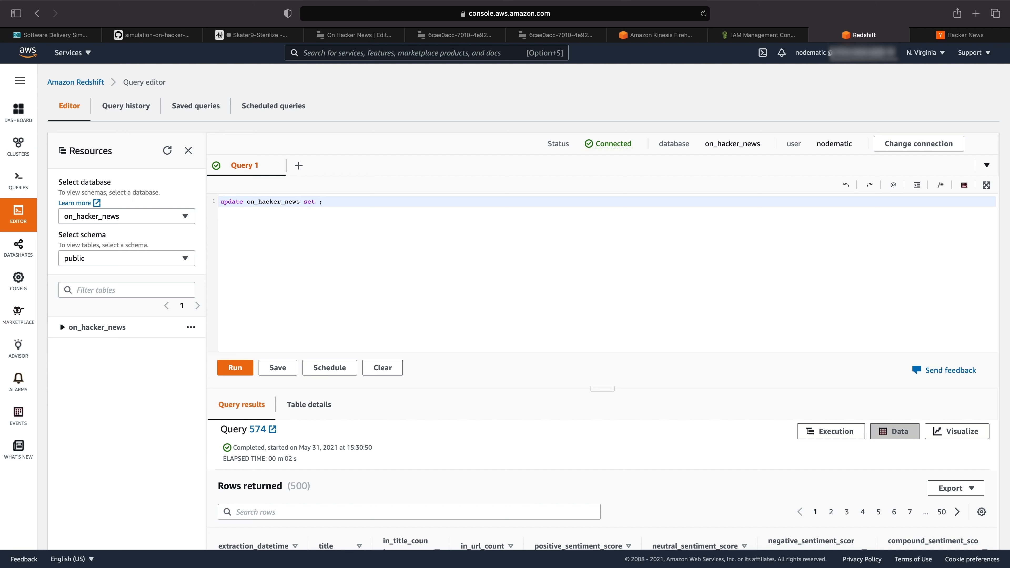
text( extraction_datetime = extraction_datetime - 86400)
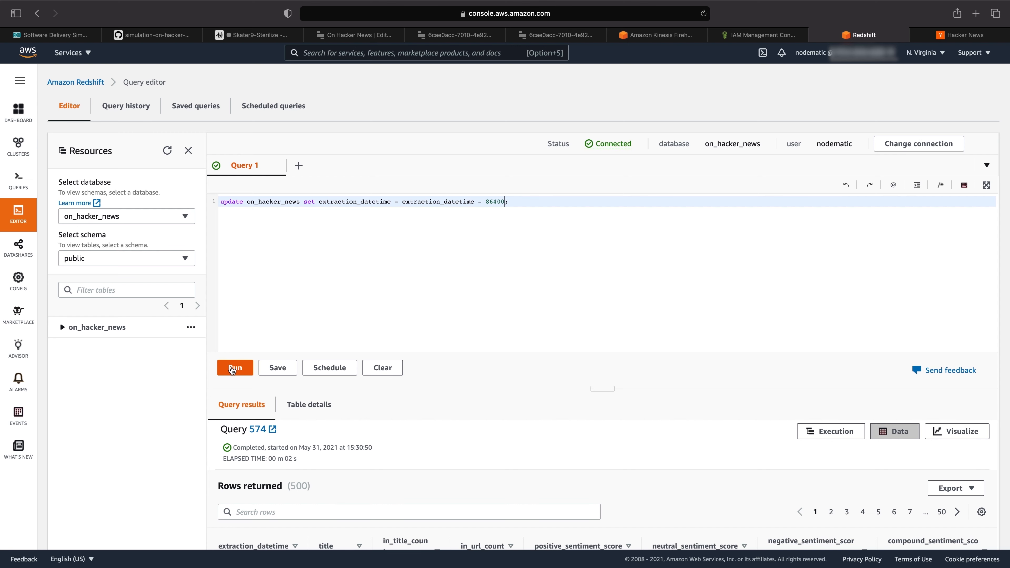
Step: Run the update query, reconnecting to the database through a recent connection
click(233, 370)
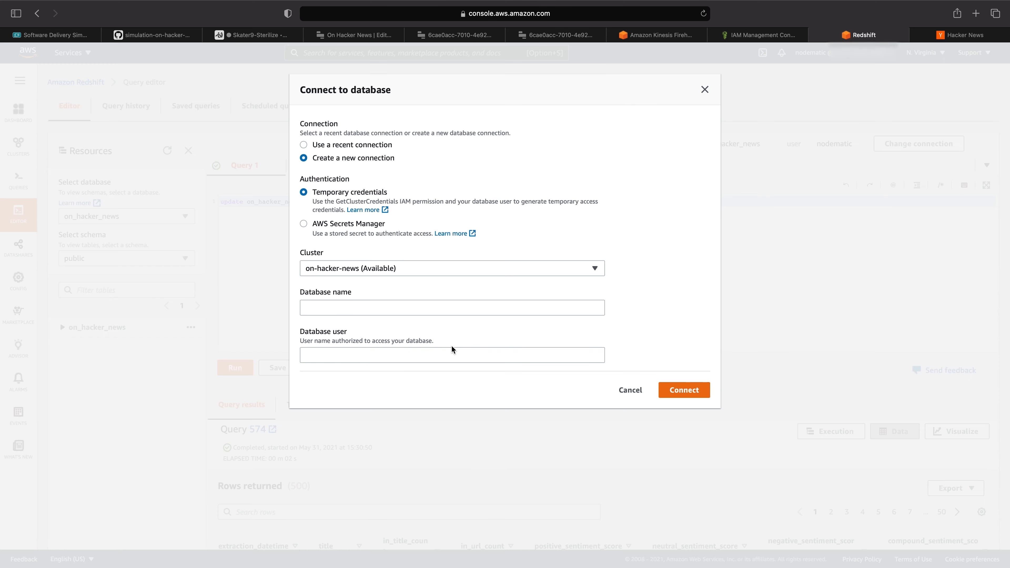
click(336, 146)
click(681, 234)
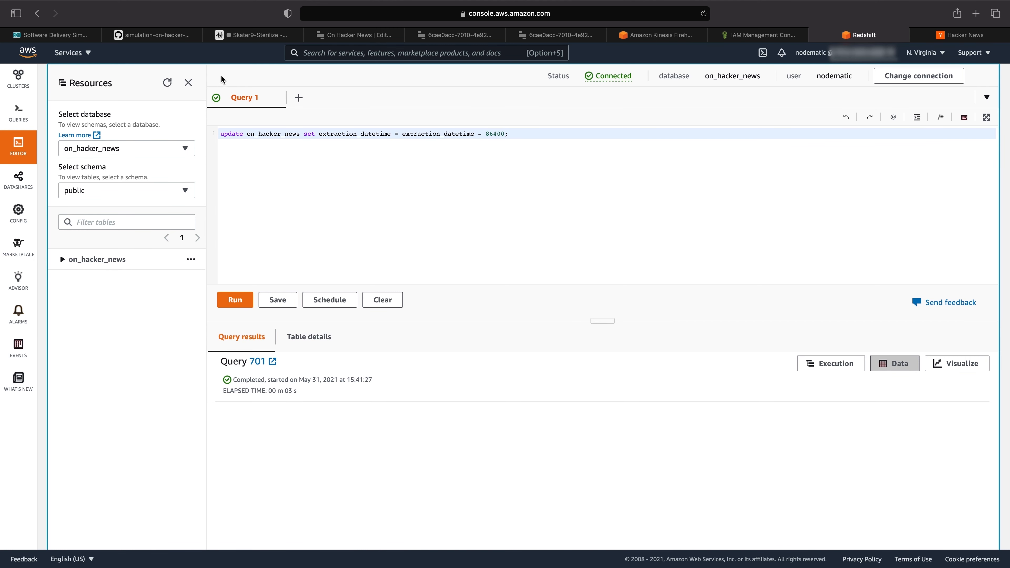
Step: Switch to the code editor, rerun the previous collect.py command in the terminal and check on its progress
click(258, 35)
click(715, 443)
key(Up)
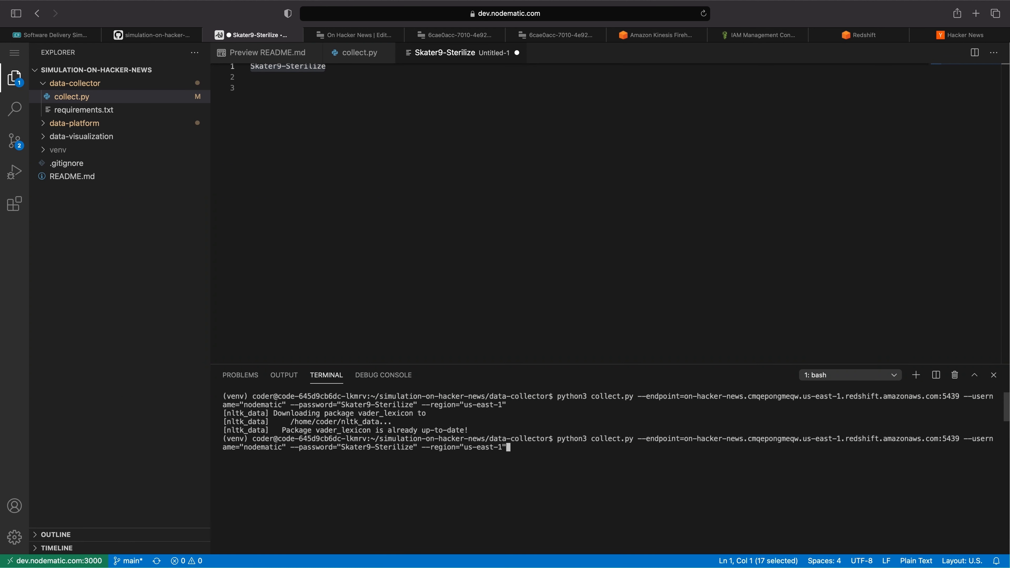
key(Return)
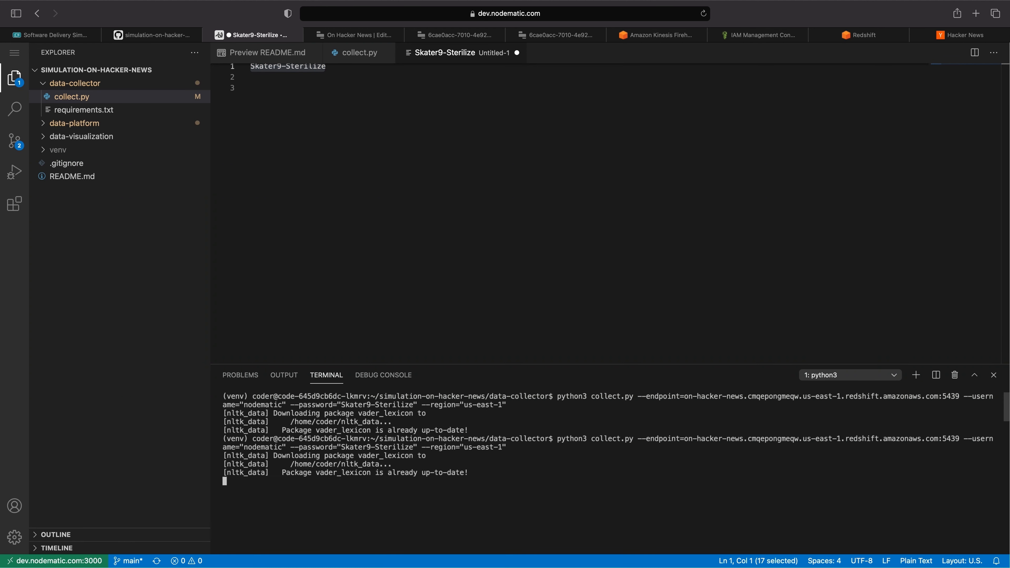
mouse_move(357, 39)
click(358, 36)
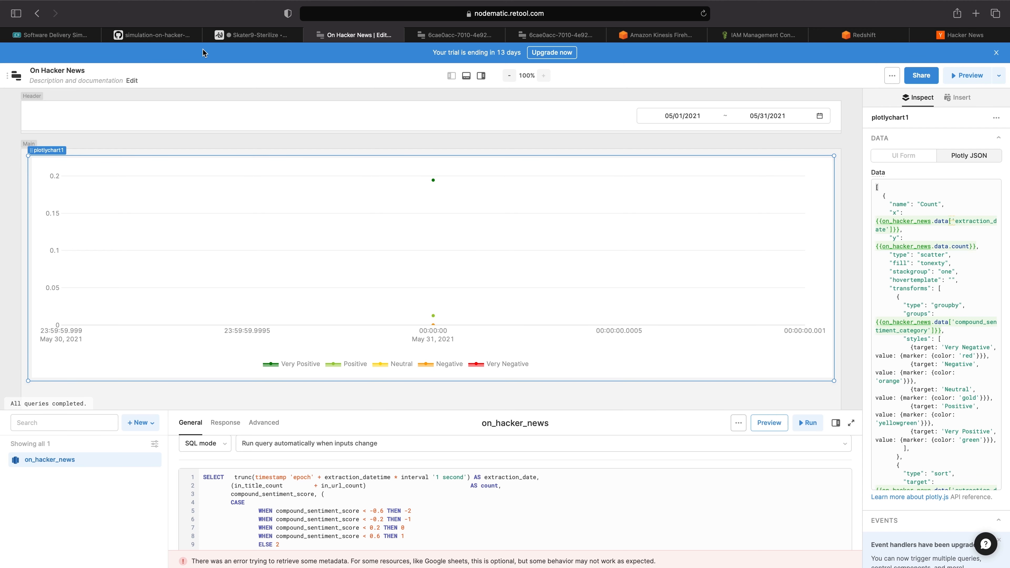
click(258, 36)
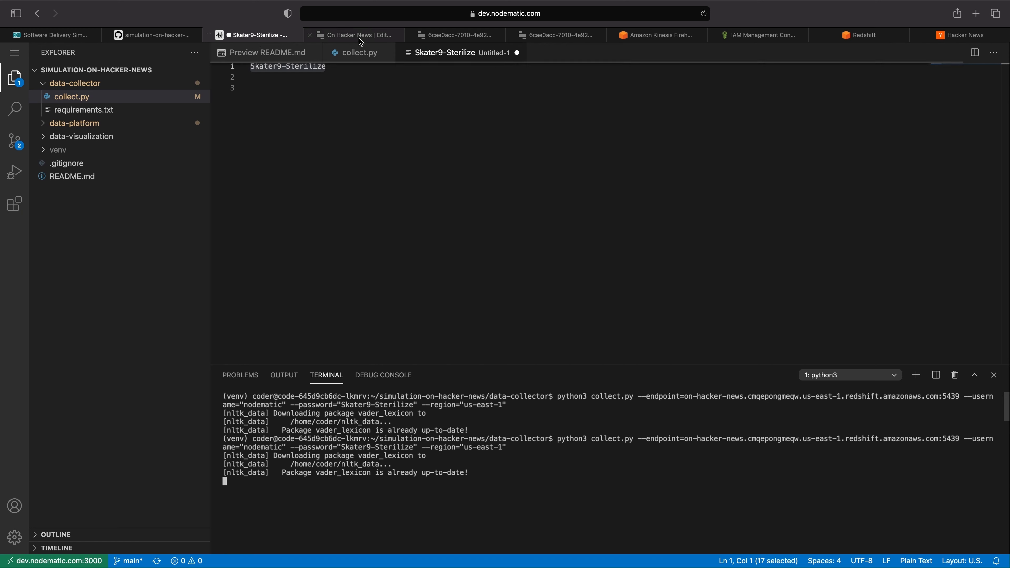
Step: Return to the Retool app and add a Text component to the header with the Markdown value "### On Hacker News"
click(368, 35)
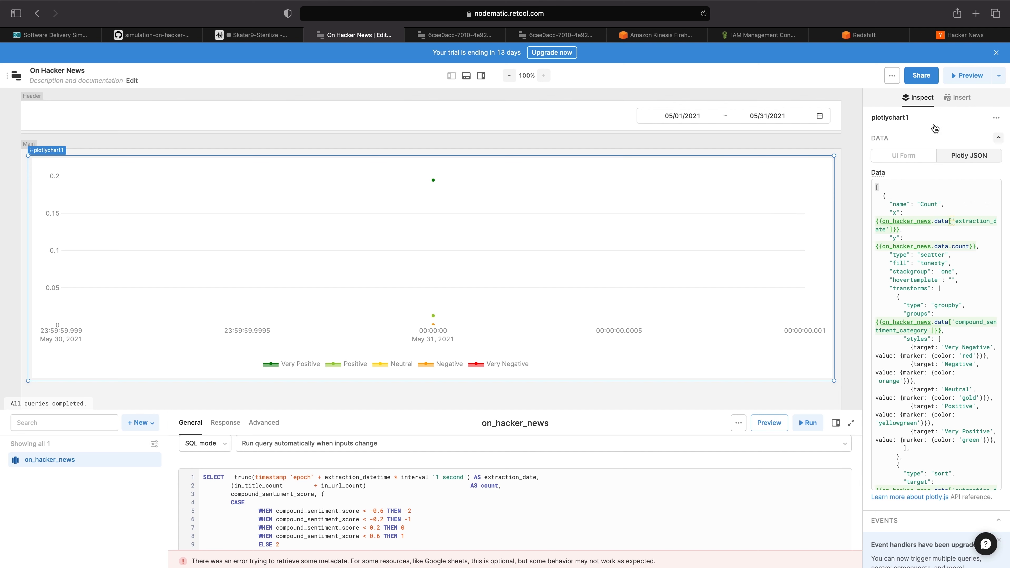
click(957, 98)
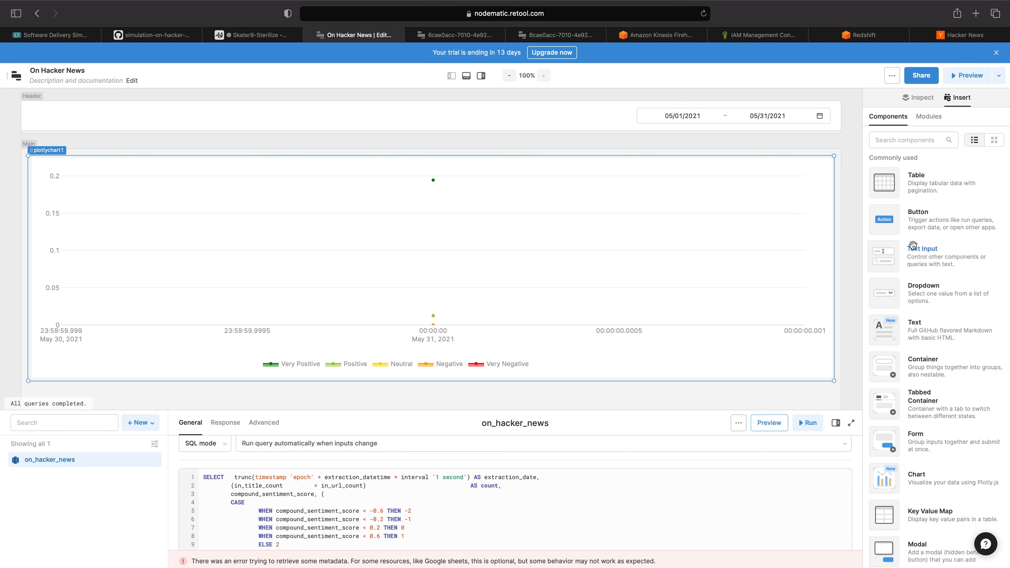
drag(949, 327, 188, 133)
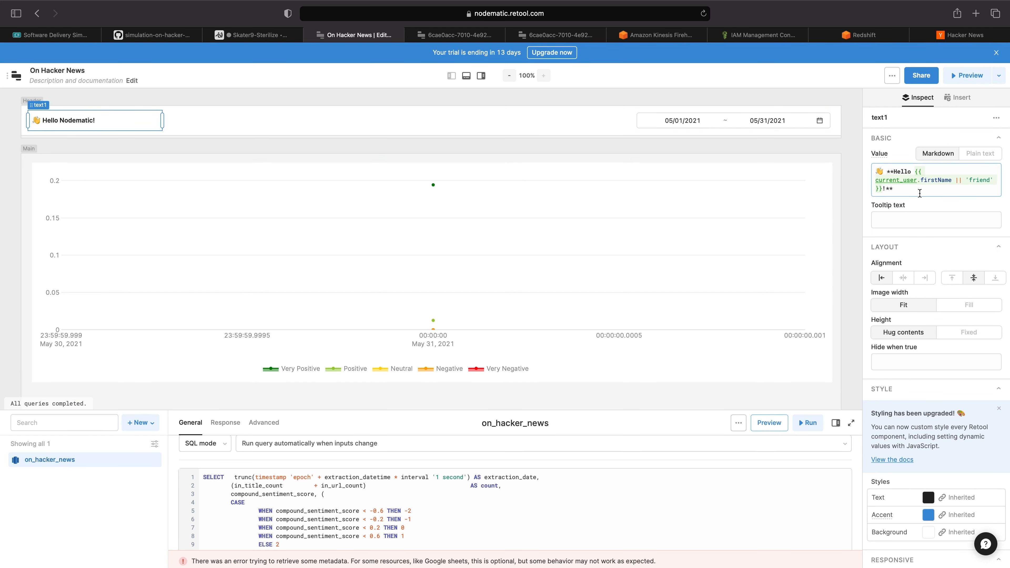
drag(920, 193, 920, 171)
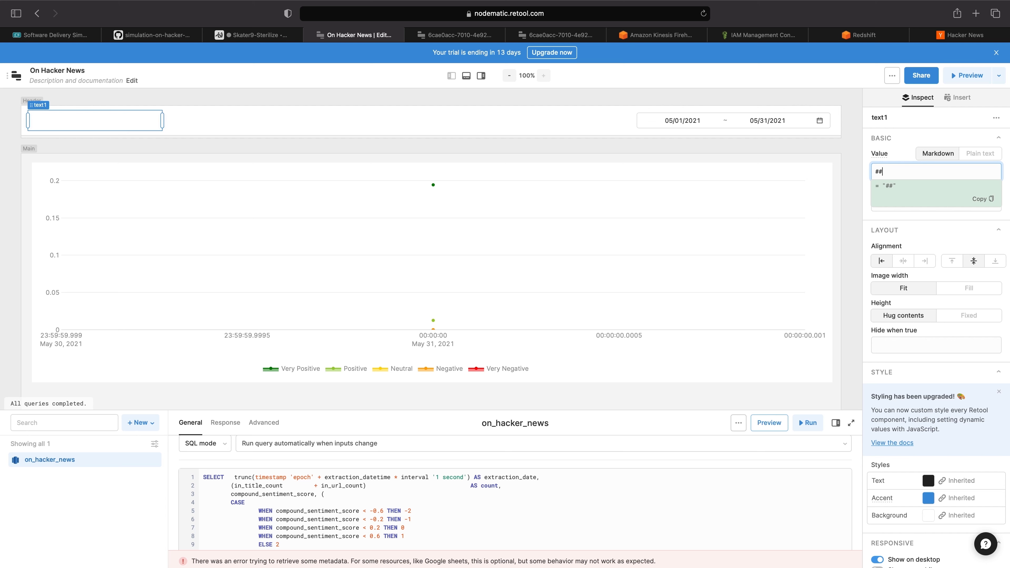
text(Hacke)
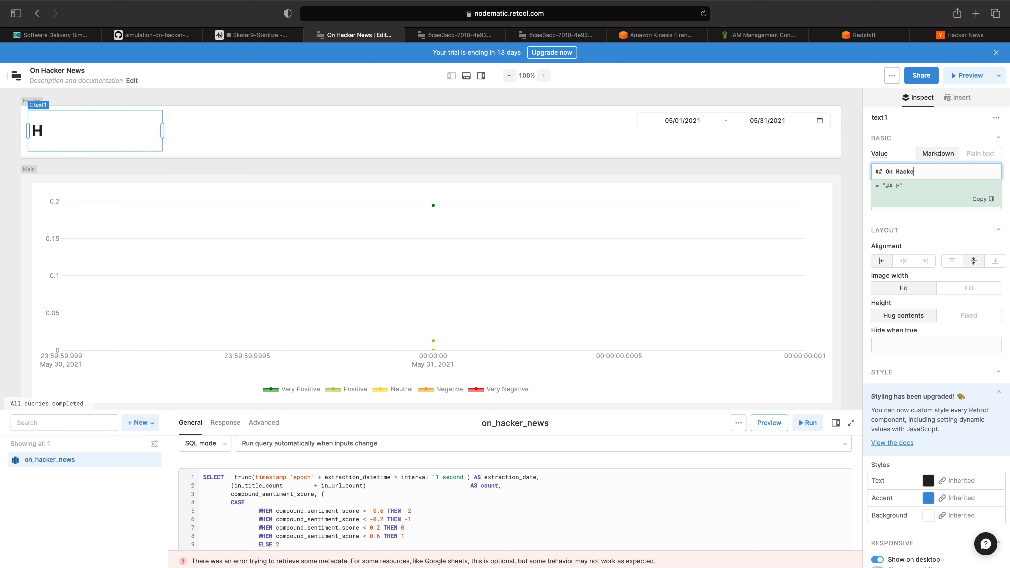
text(ws)
key(super+Left)
text(#)
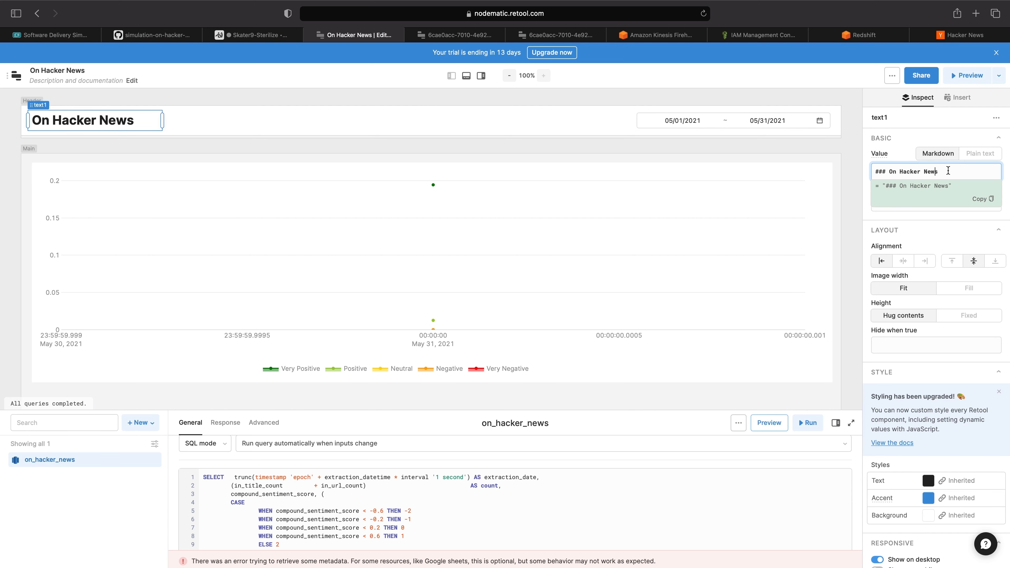
Step: Extend the header title with "(Activity and Sentiment)" and widen the text component so the title fits on one line
text(()Activity and Sentiment tow)
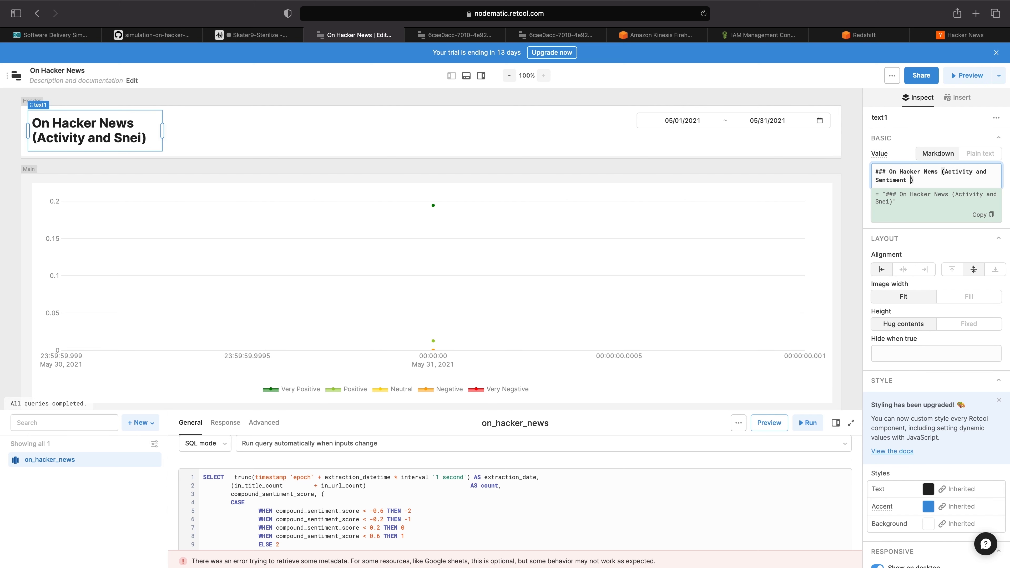
key(BackSpace)
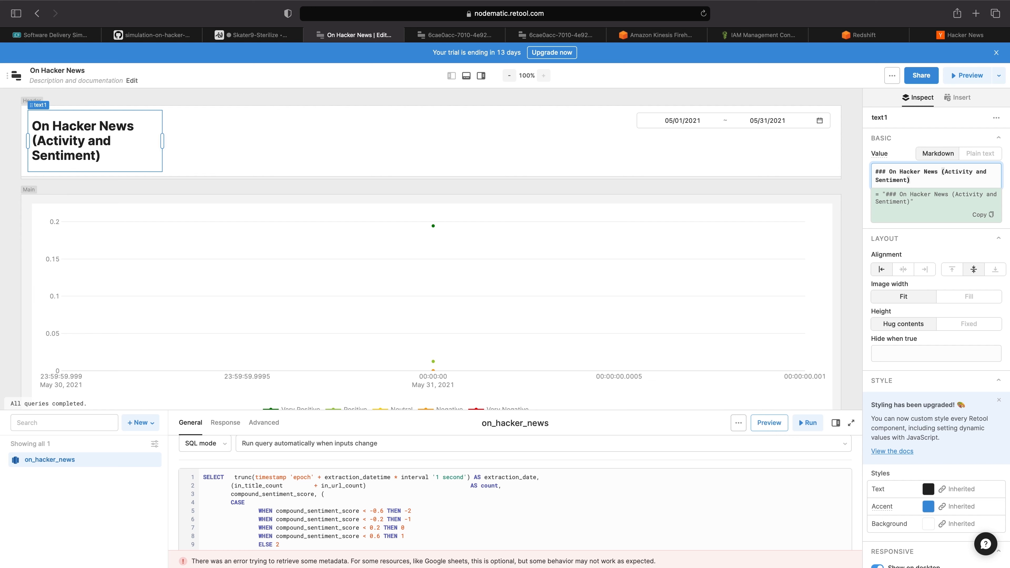
drag(162, 141, 319, 139)
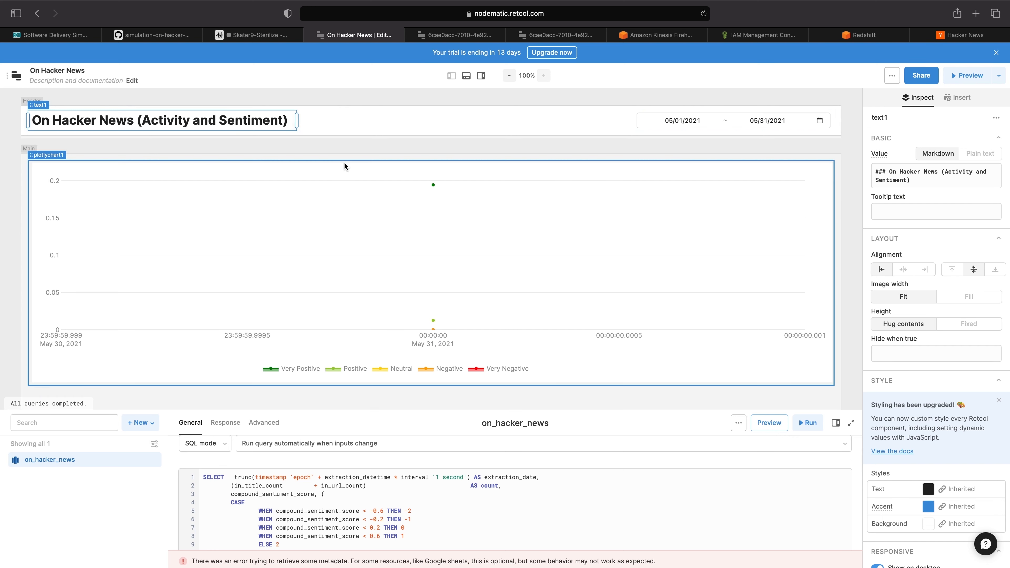
click(561, 115)
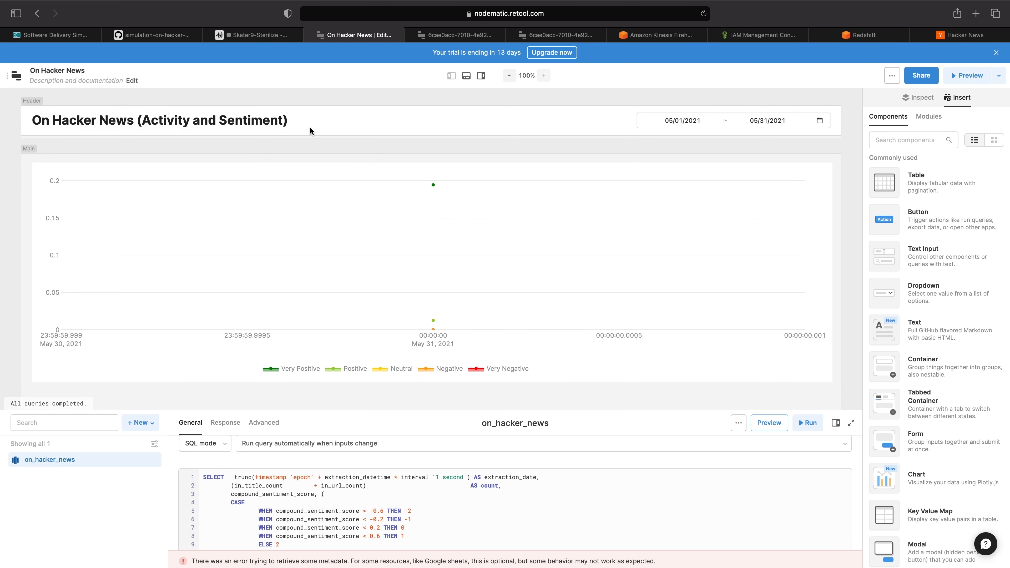
Step: Add a Button component to the header beside the date range and set its text to "Refresh Data"
click(262, 120)
click(351, 124)
drag(956, 228, 569, 119)
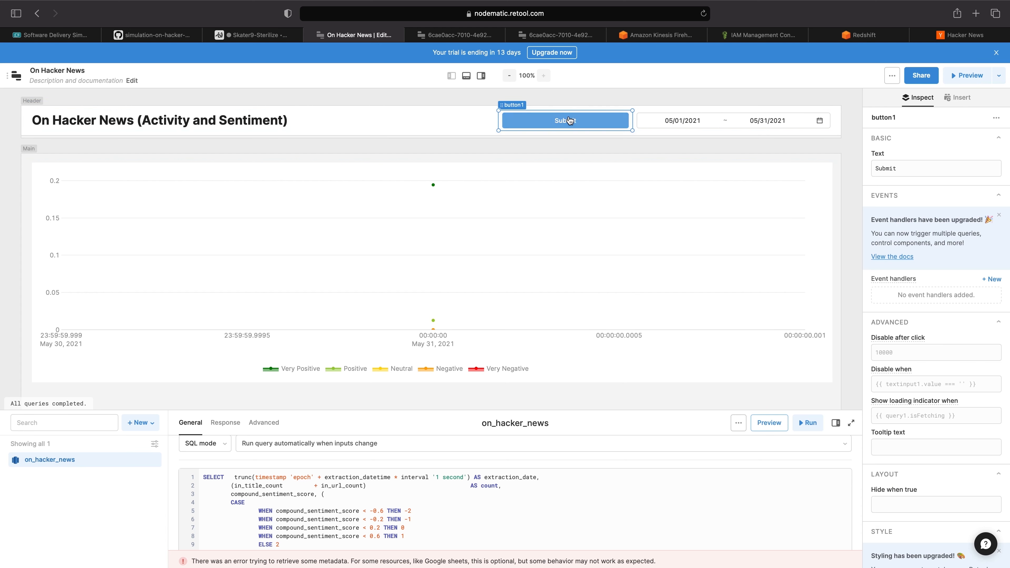
click(923, 174)
text(Refresh Data)
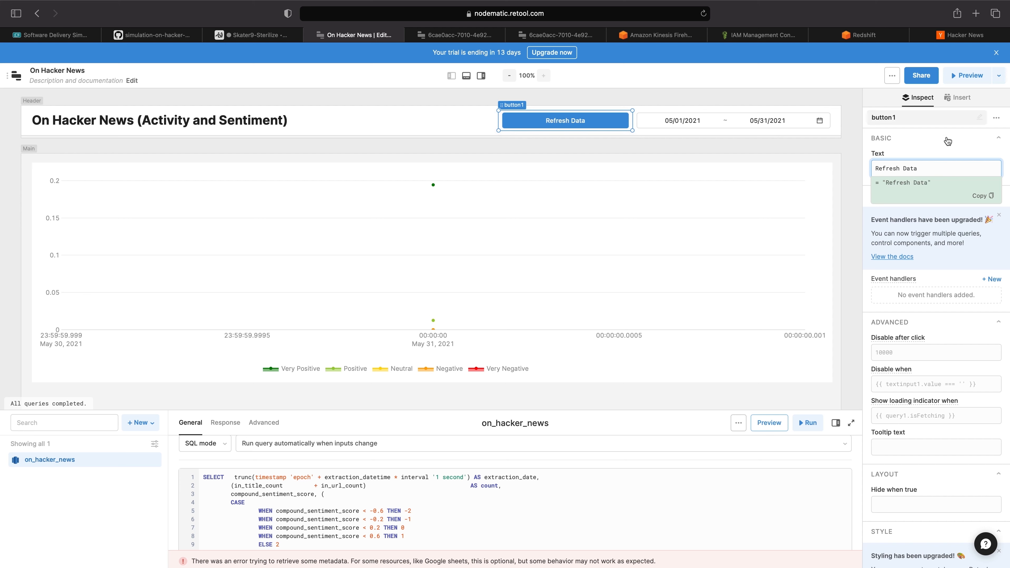
click(933, 153)
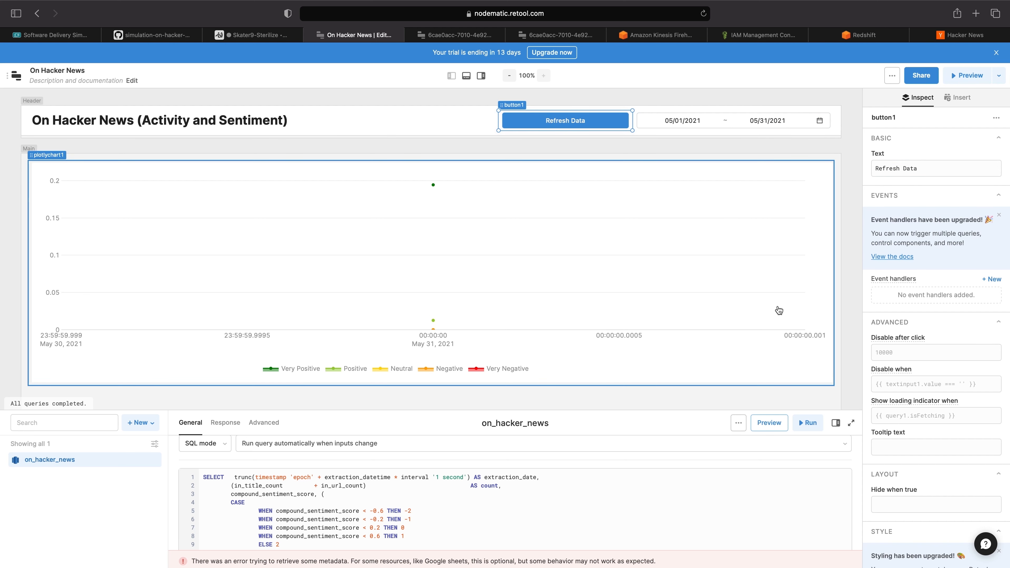
Step: Add a click event handler to the Refresh Data button that triggers the on_hacker_news query
scroll(937, 373, down, 5)
scroll(937, 373, up, 5)
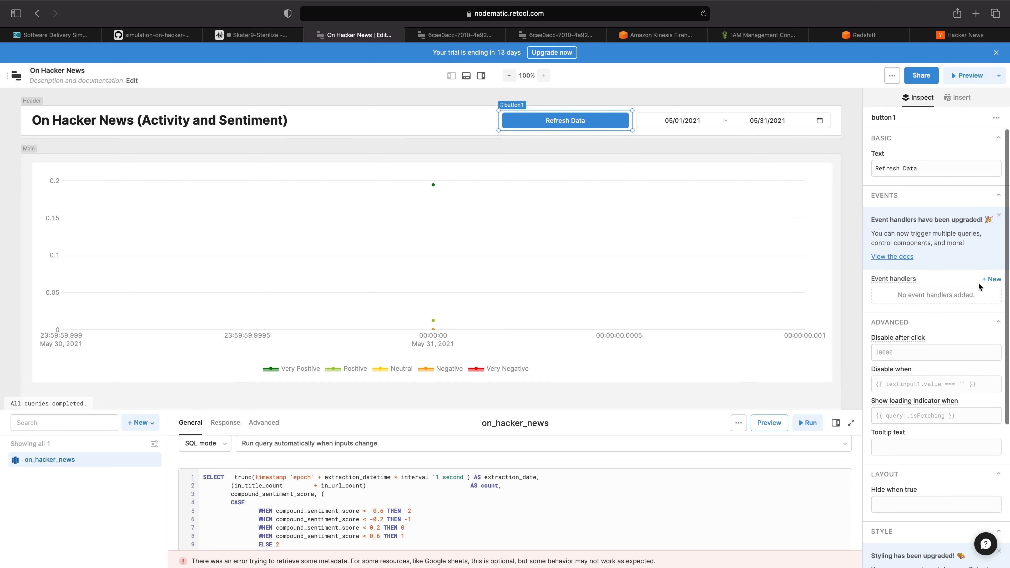
click(991, 280)
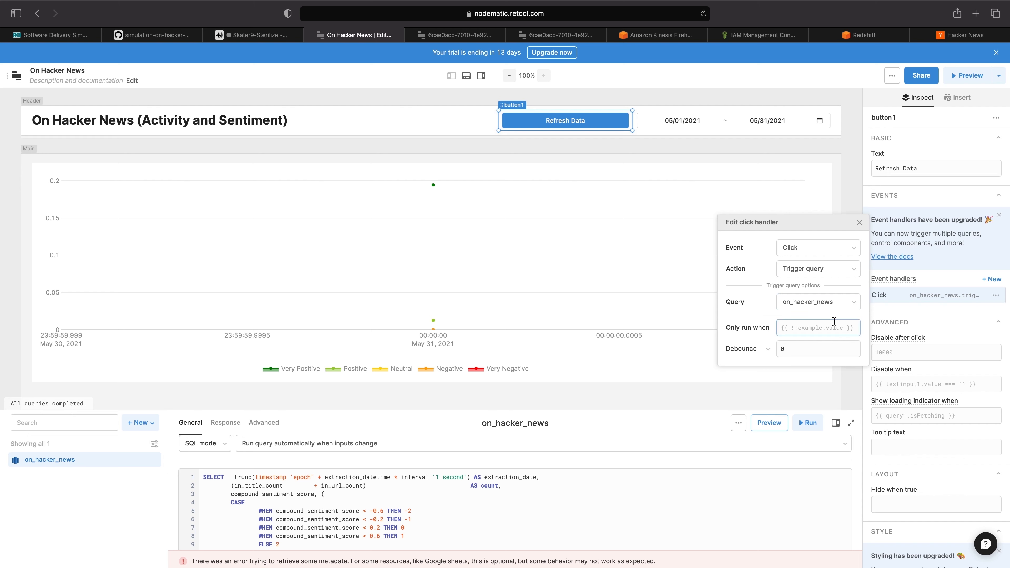
click(830, 76)
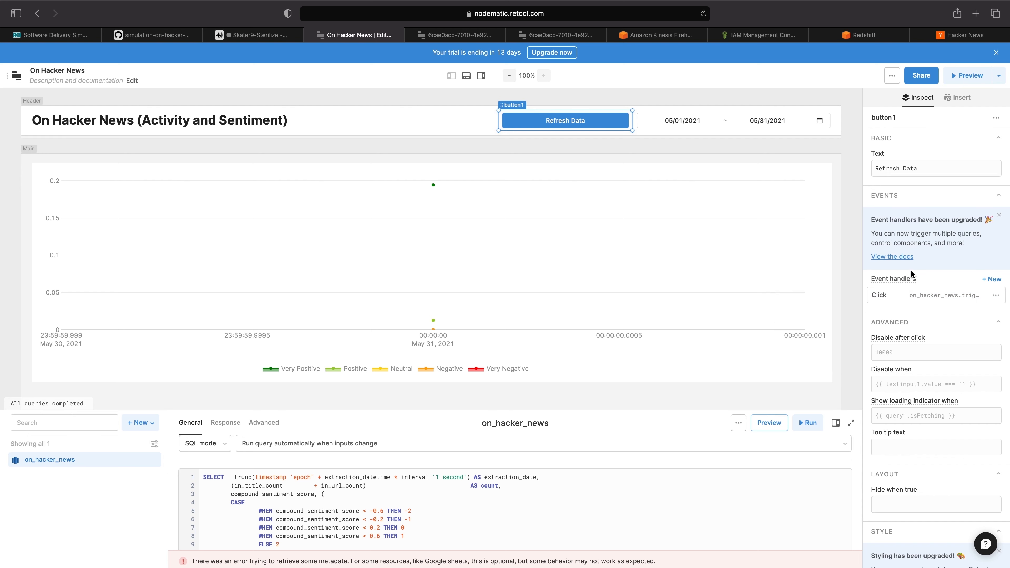
Step: Refresh the app's data with the new button, check the collector's terminal run, and examine the updated chart
click(578, 127)
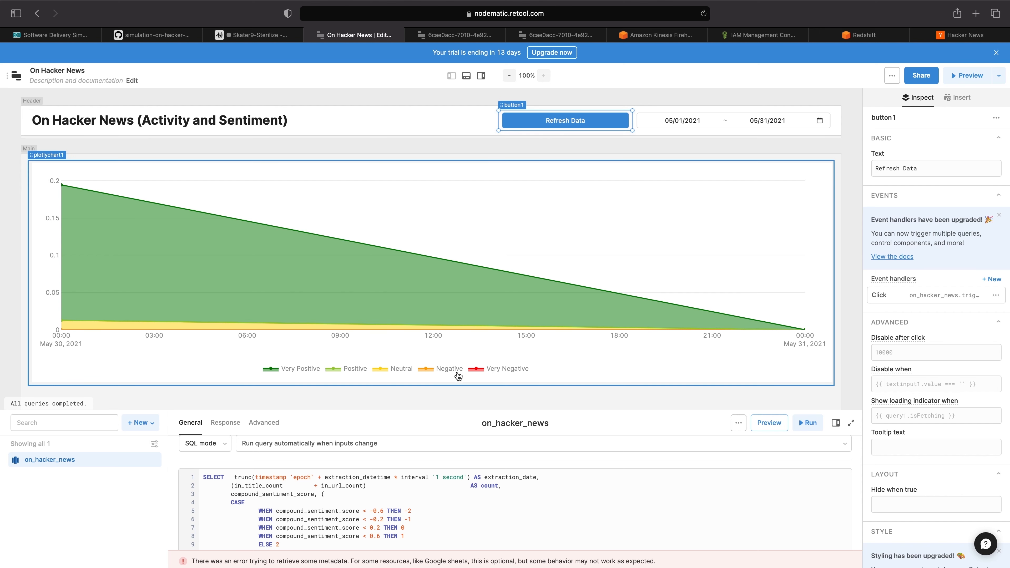
click(234, 37)
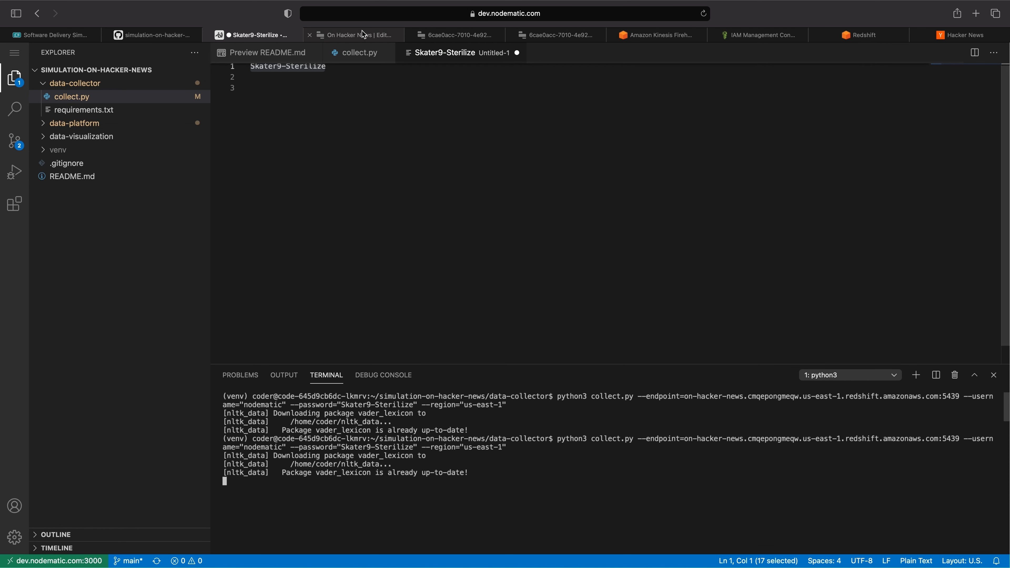
click(392, 35)
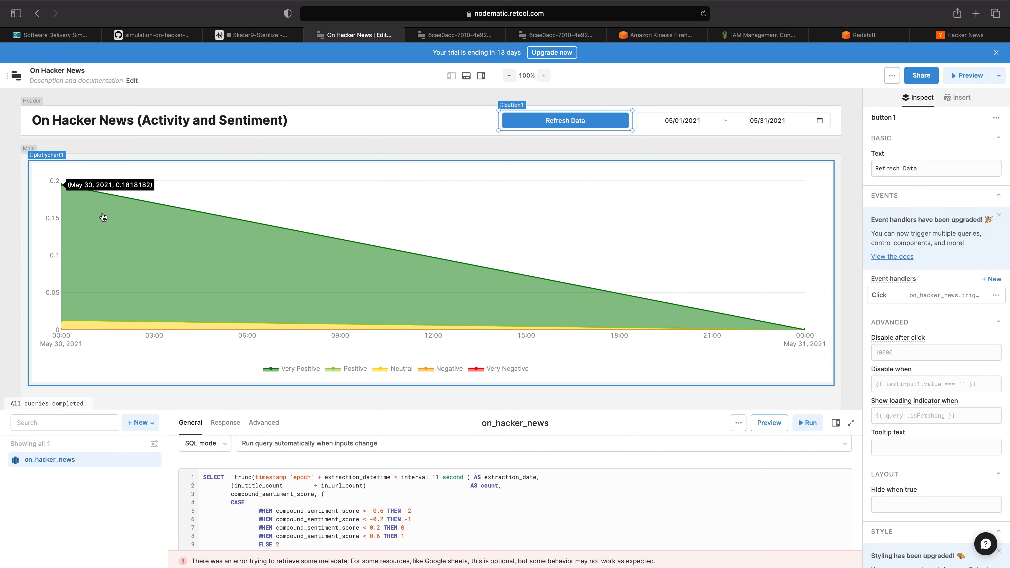
mouse_move(71, 193)
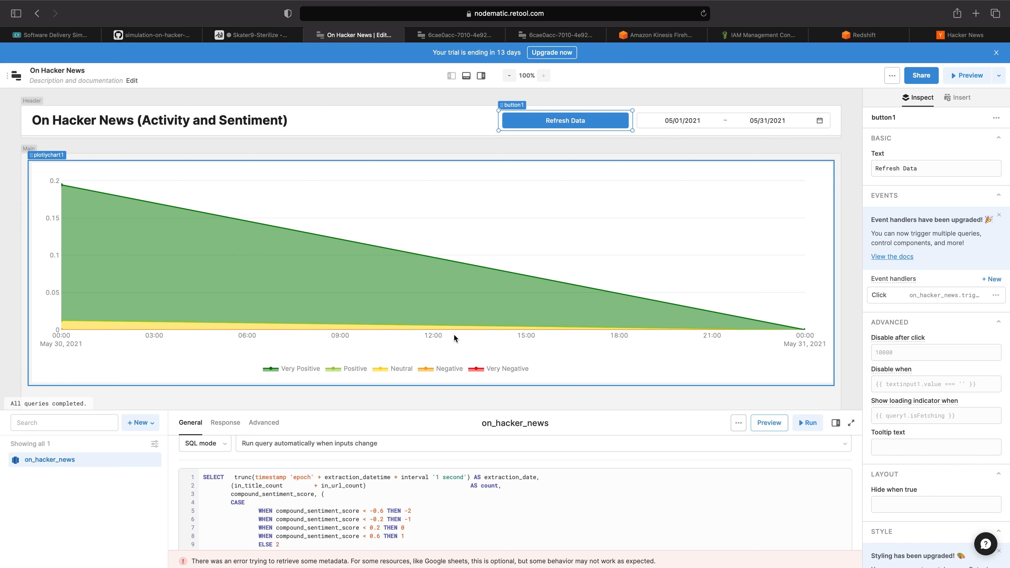
Step: Switch to the code editor's browser tab and bring up collect.py to check the data collection loop and its running terminal
click(462, 156)
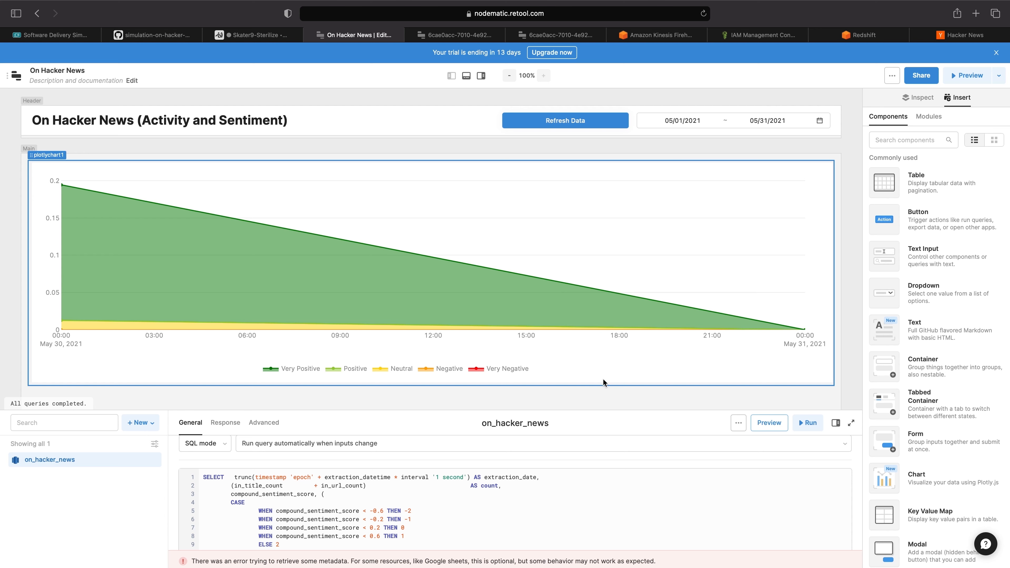
scroll(594, 490, up, 2)
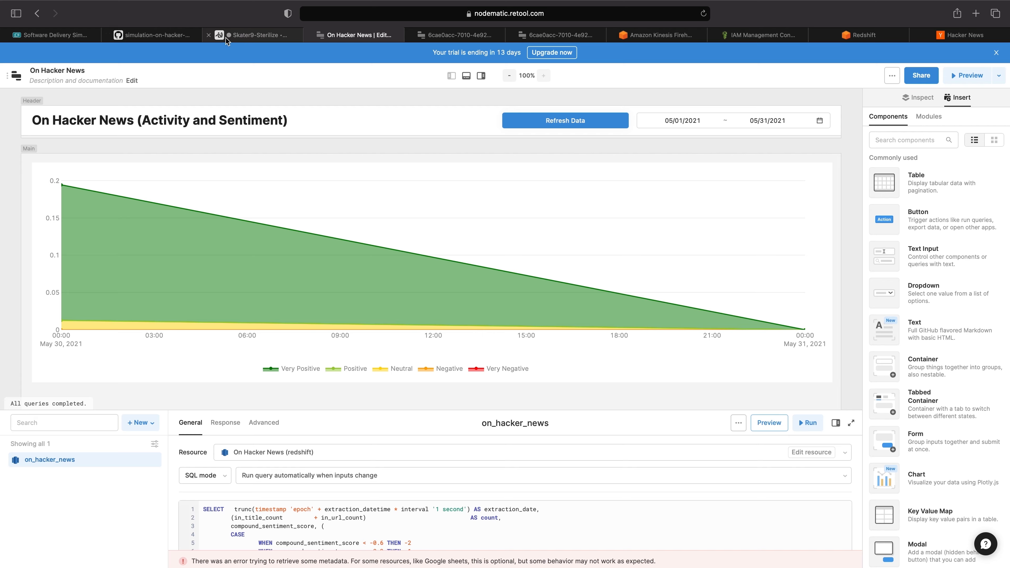
click(251, 37)
click(314, 142)
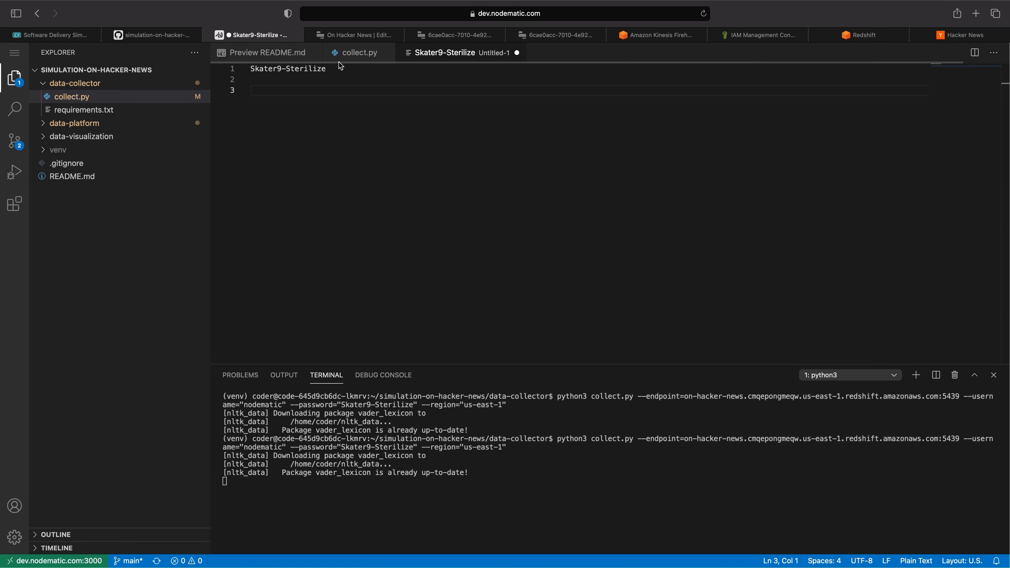
click(345, 59)
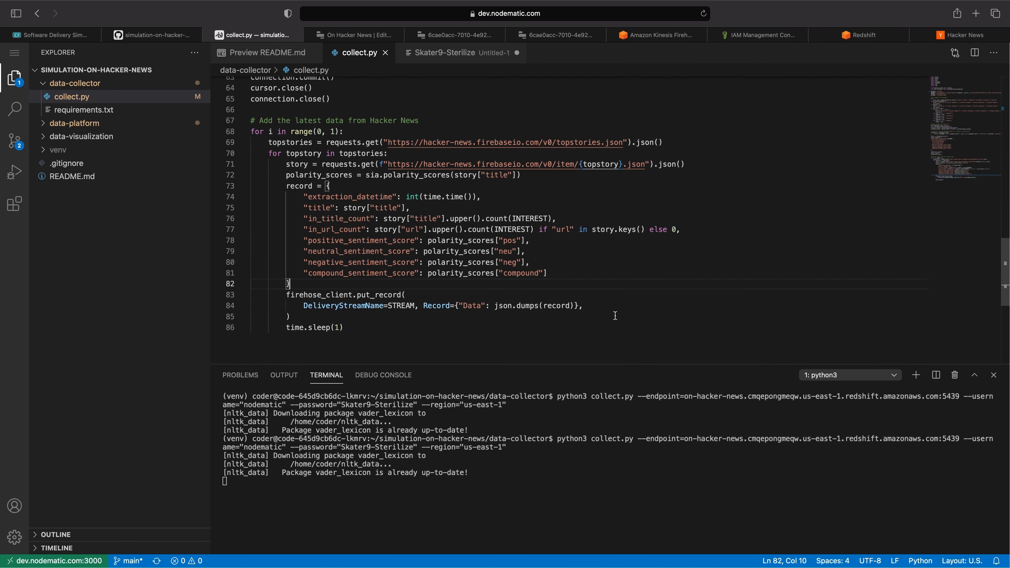
click(536, 532)
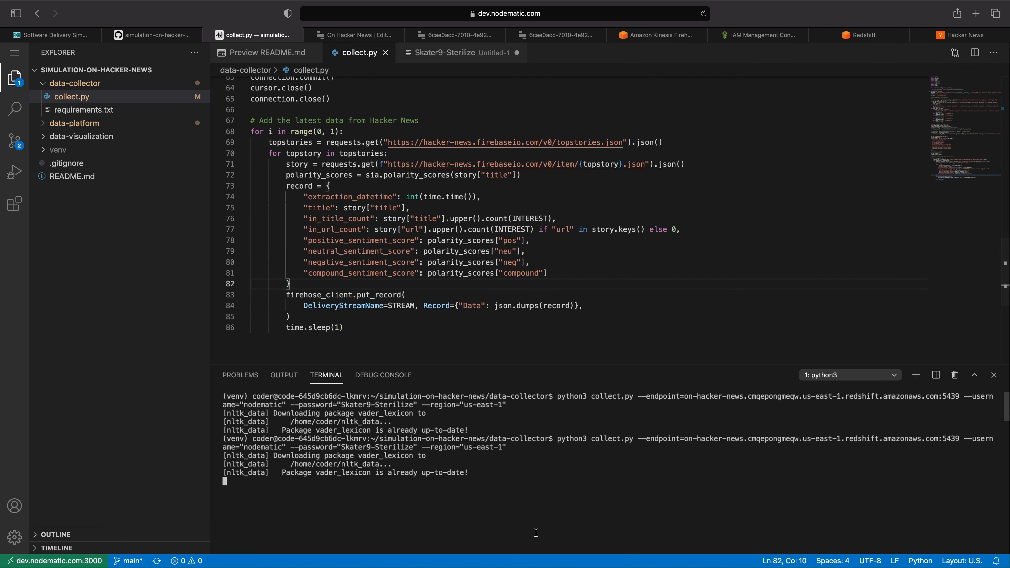
Step: Open a second terminal, change into the data-platform folder, and list its files
click(916, 375)
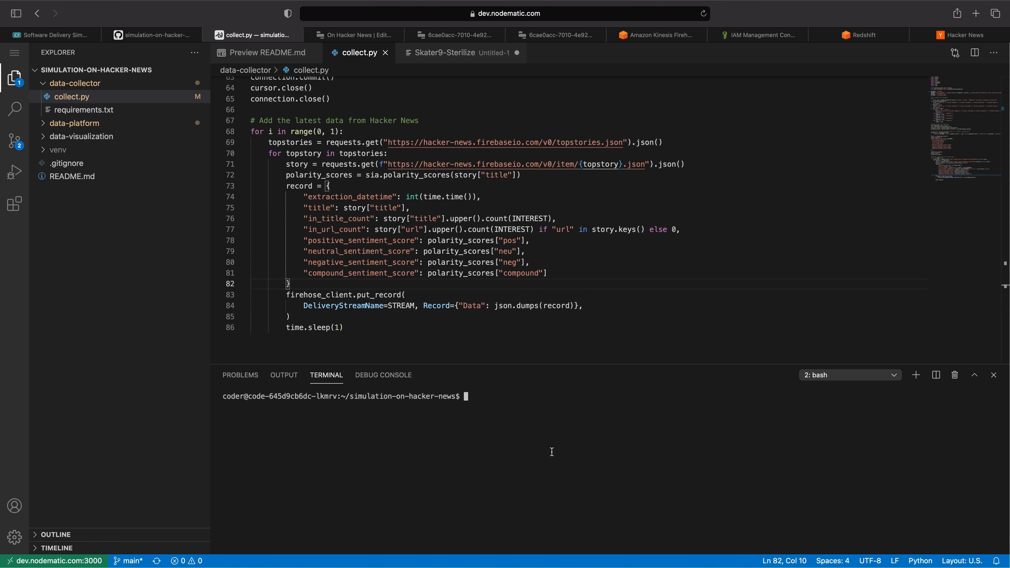
text(cd data-p)
key(Tab)
key(Return)
text(ls)
key(Return)
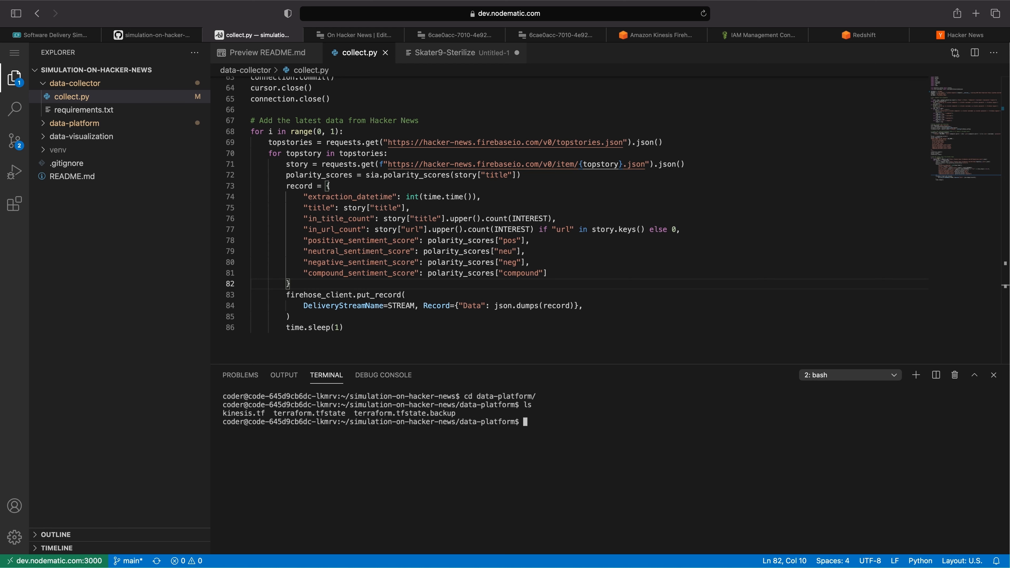
Step: Initialize Terraform in the data-platform folder with terraform init, and start terraform apply
double_click(242, 413)
click(566, 433)
text(terraform init)
key(Return)
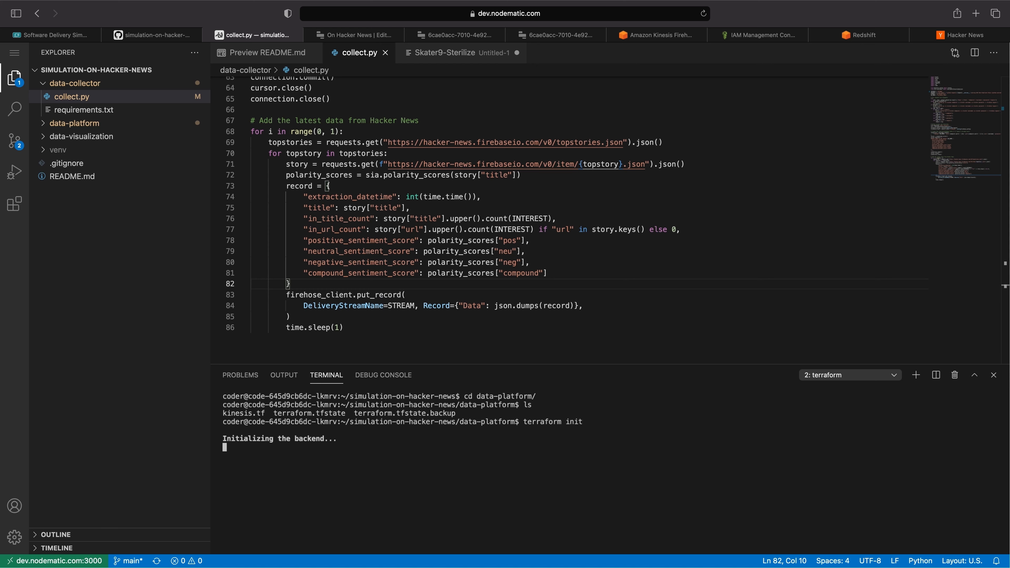
text(terraform apply)
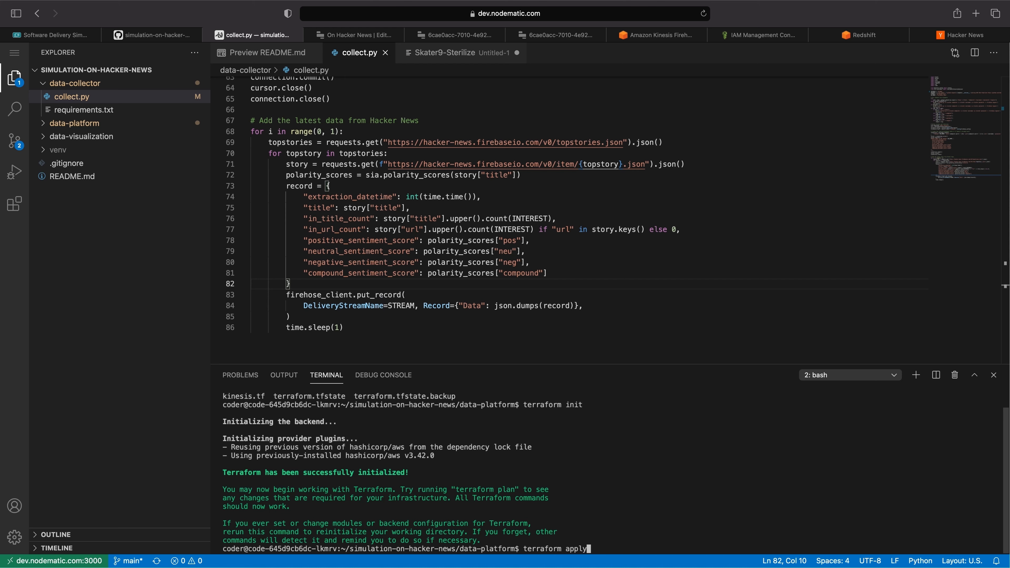
key(Return)
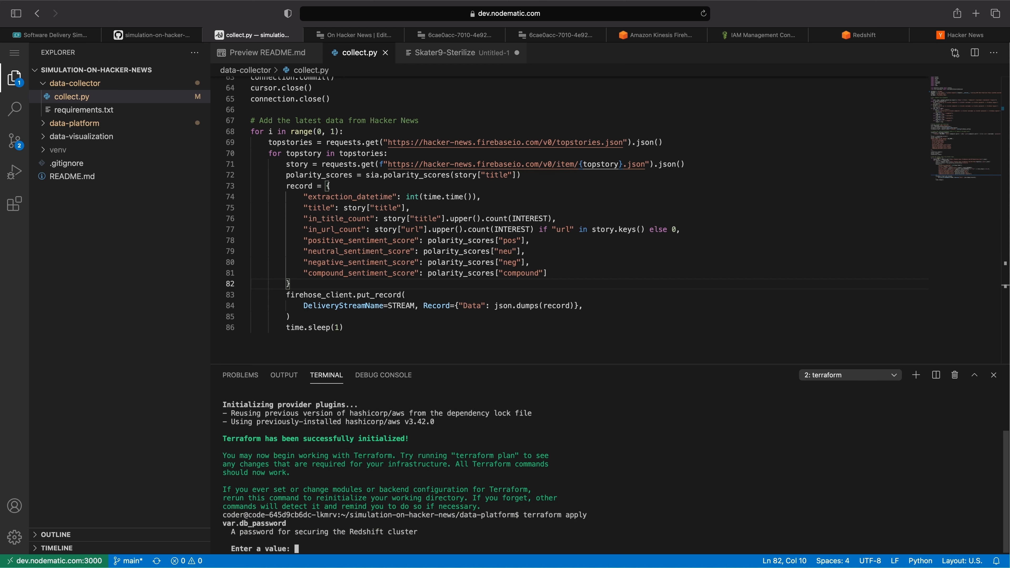
Step: Expand the data-platform folder and examine the GitHub README's provisioning instructions and the two AWS credential environment variables it requires
click(42, 123)
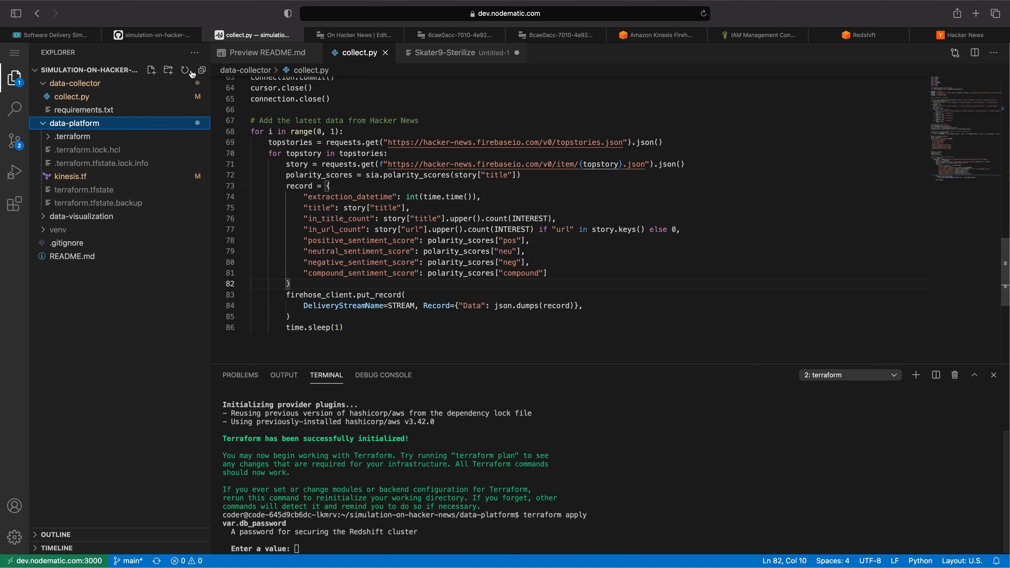
click(151, 35)
click(291, 313)
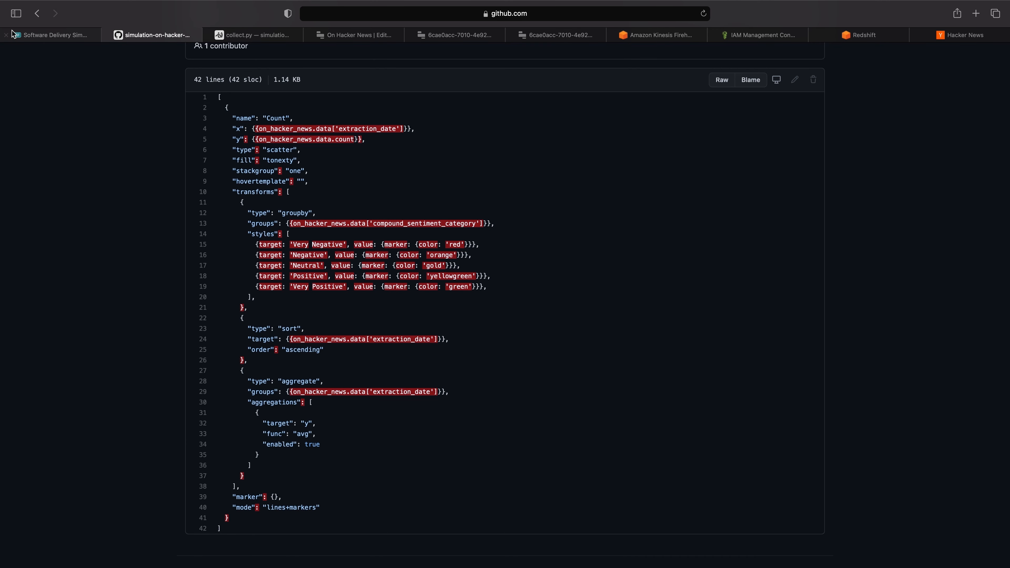
click(37, 13)
scroll(306, 310, up, 20)
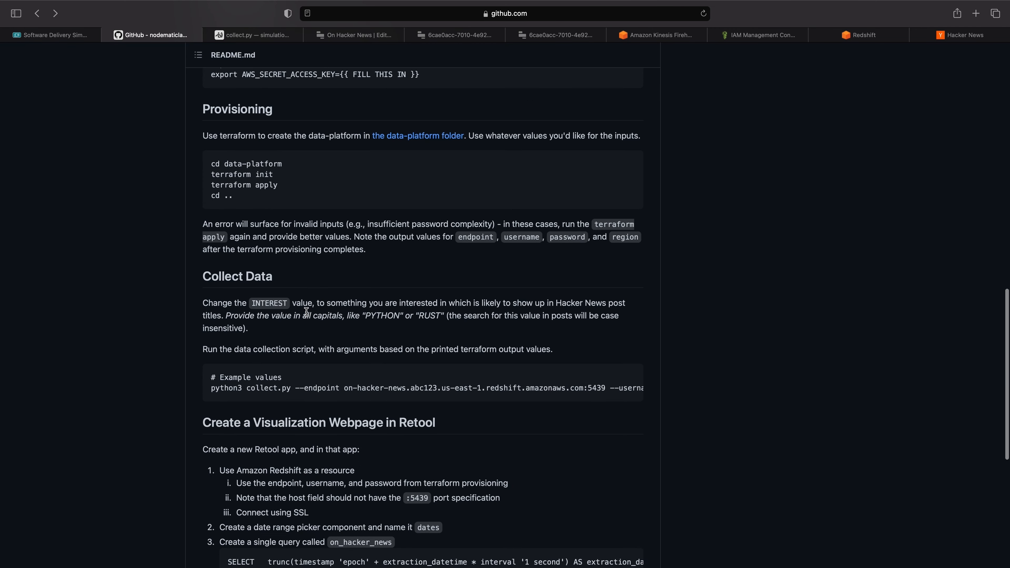
double_click(268, 395)
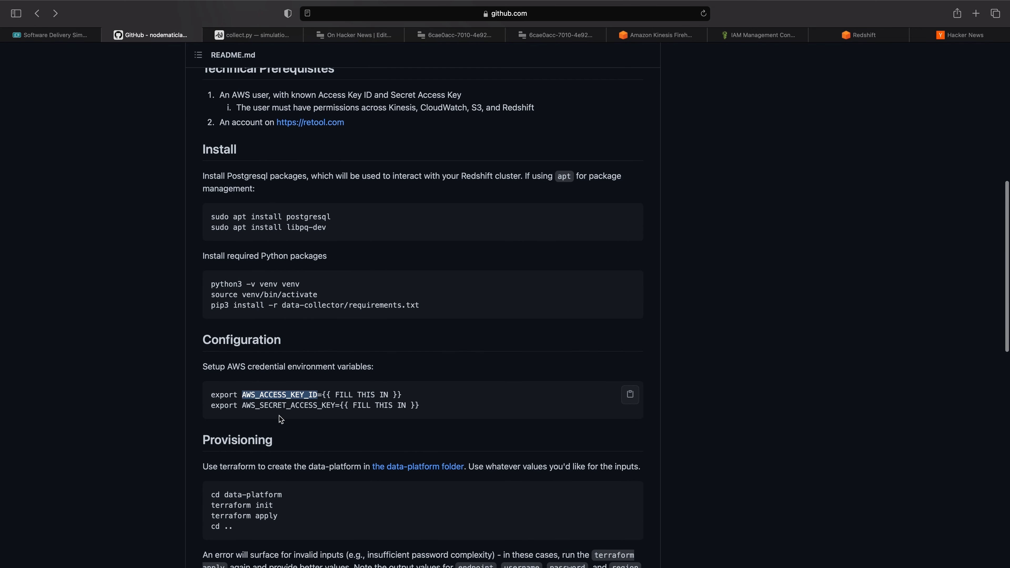
double_click(288, 405)
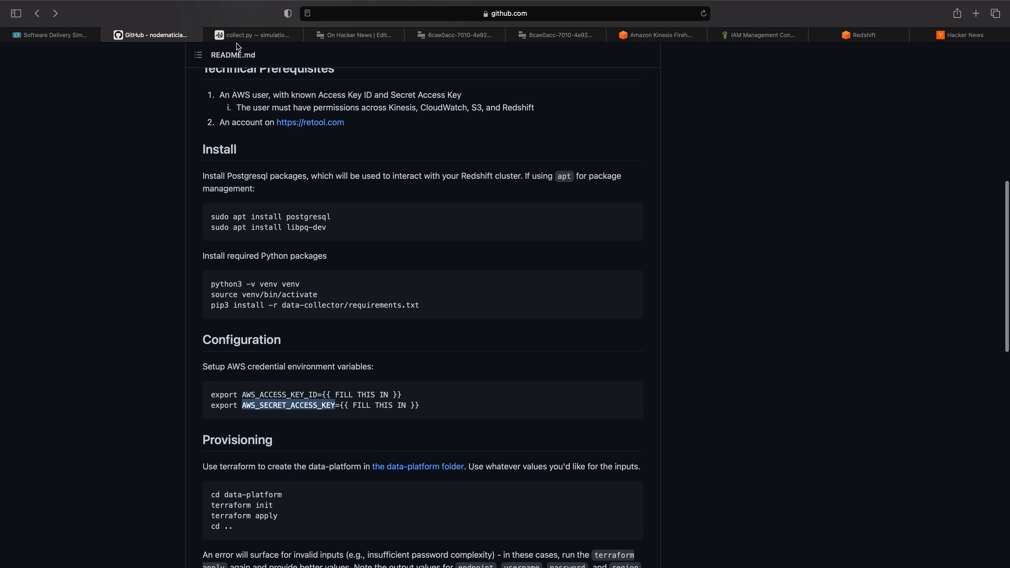
click(248, 37)
click(443, 527)
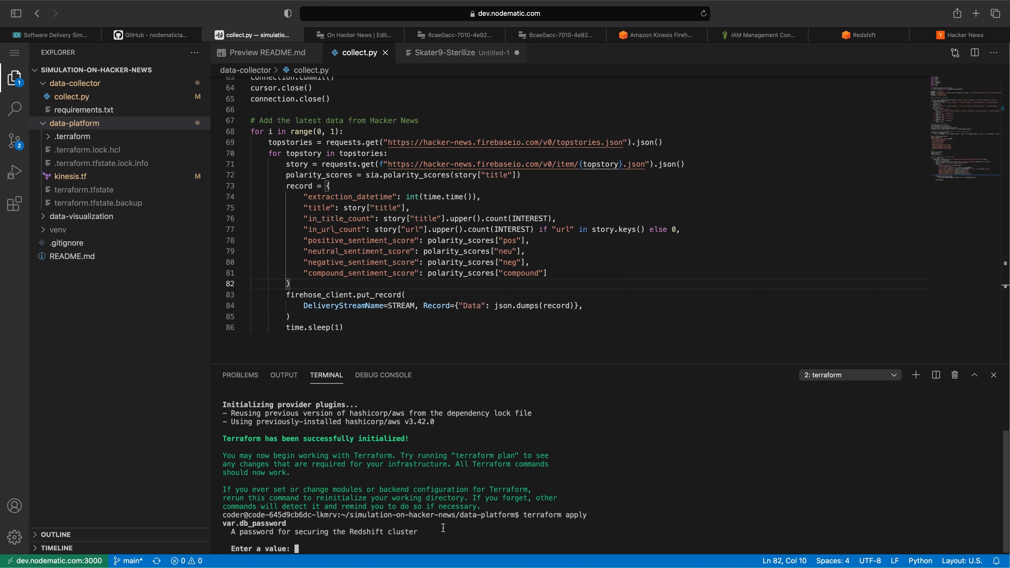
Step: Copy the saved database password from the untitled file and submit it as Terraform's db_password value
click(445, 53)
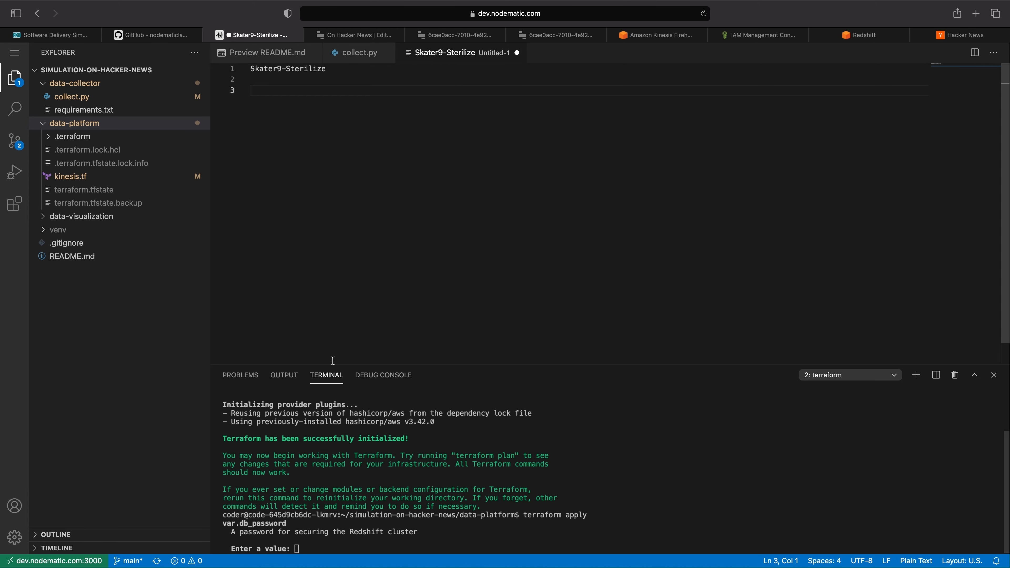
click(326, 69)
key(shift+Home)
key(super+c)
click(412, 532)
key(super+v)
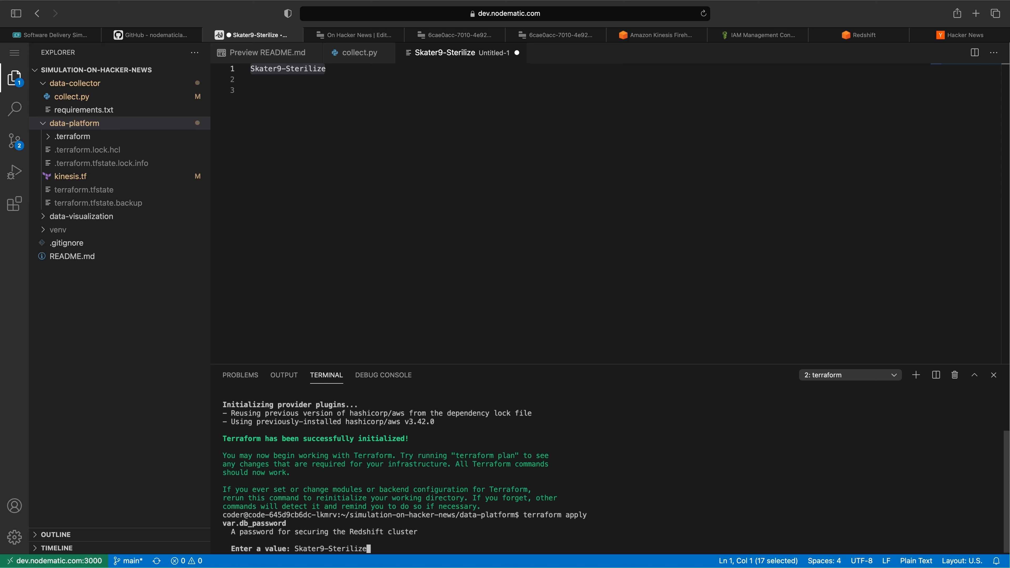
key(Return)
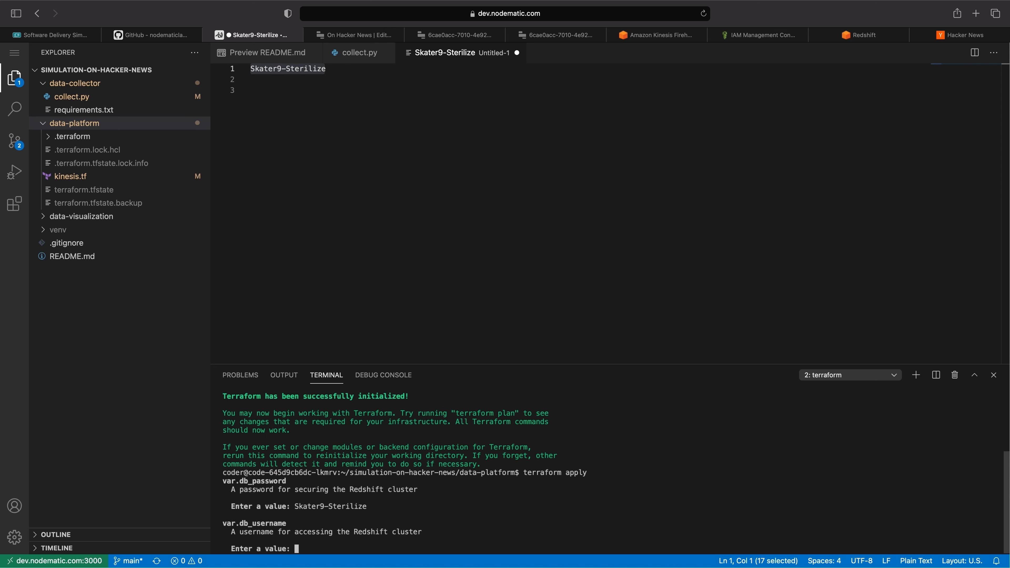
Step: Answer the remaining Terraform prompts with database username nodematic and AWS region us-east-1 to try to apply the configuration
text(nodematic)
key(Return)
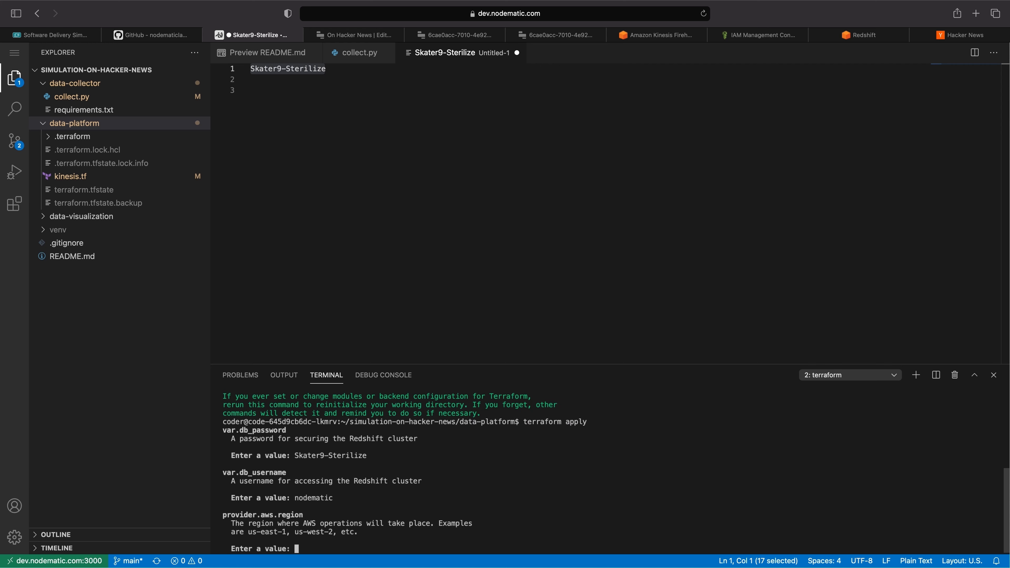
text(us-east-1)
key(Return)
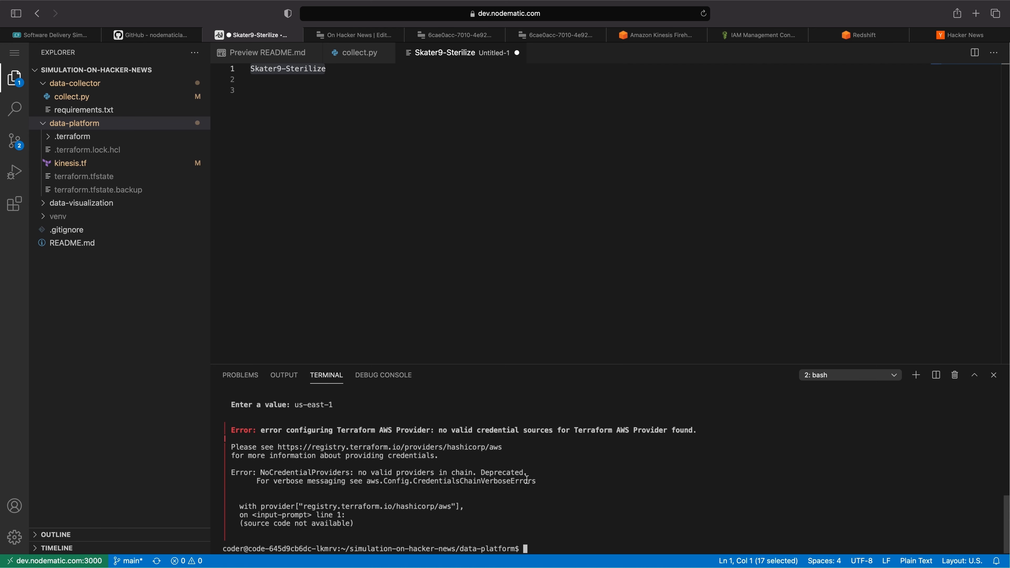
Step: Exit the second terminal, dismiss its termination notification, and interrupt the running collect.py script
text(exit)
key(Return)
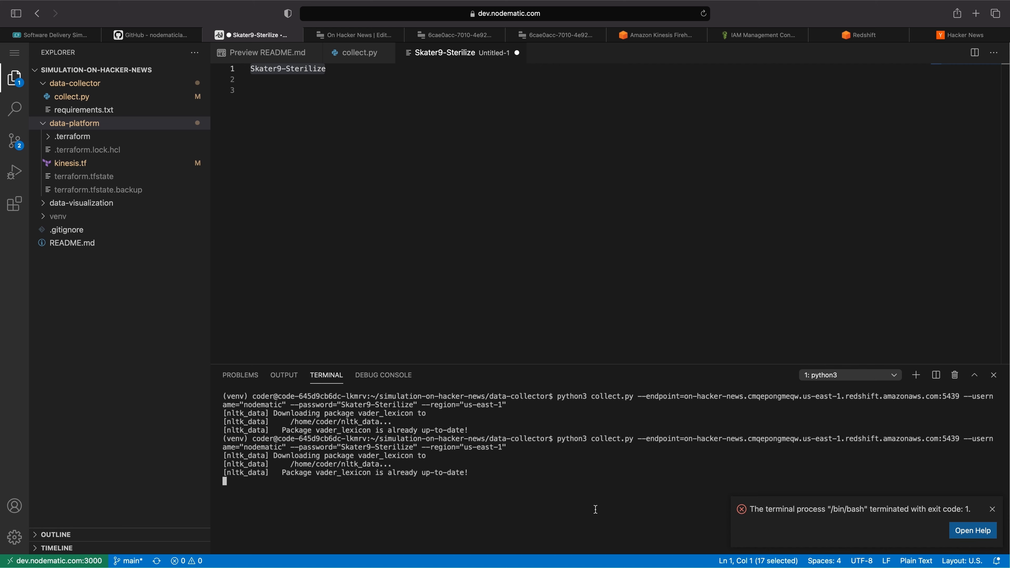
click(993, 510)
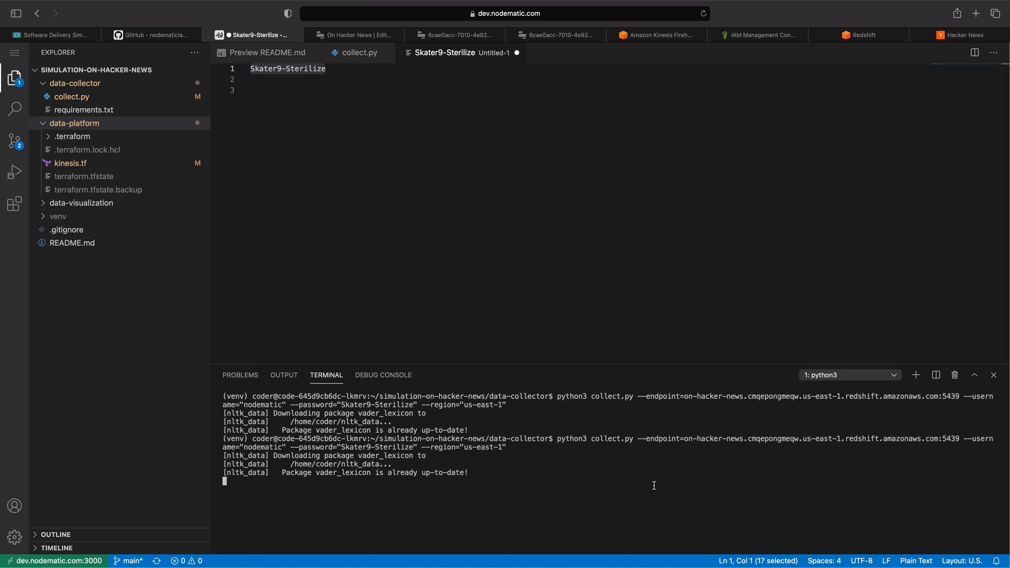
key(ctrl+c)
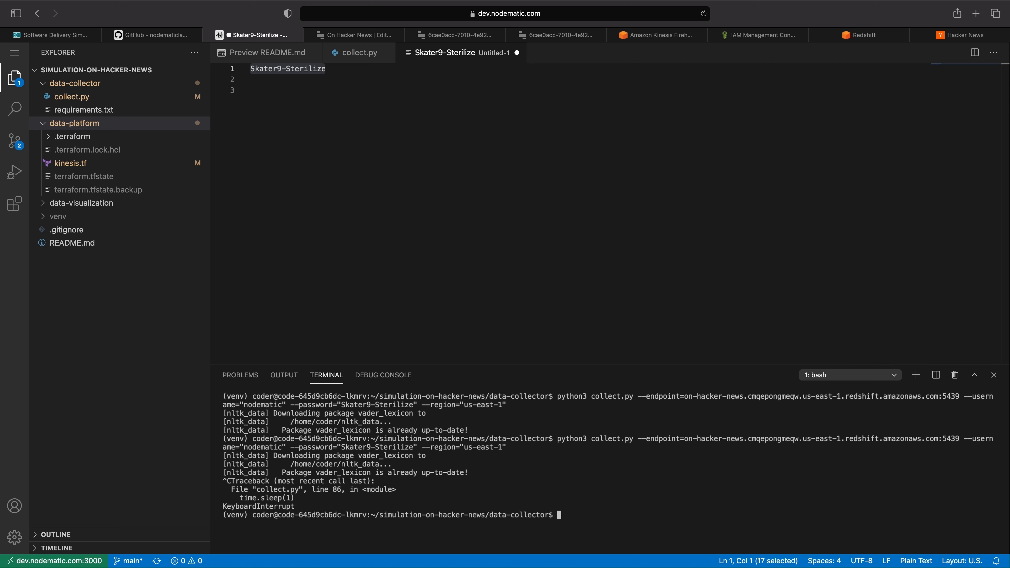
Step: Switch back to the On Hacker News Retool app and reload the chart with its Refresh Data button
click(343, 36)
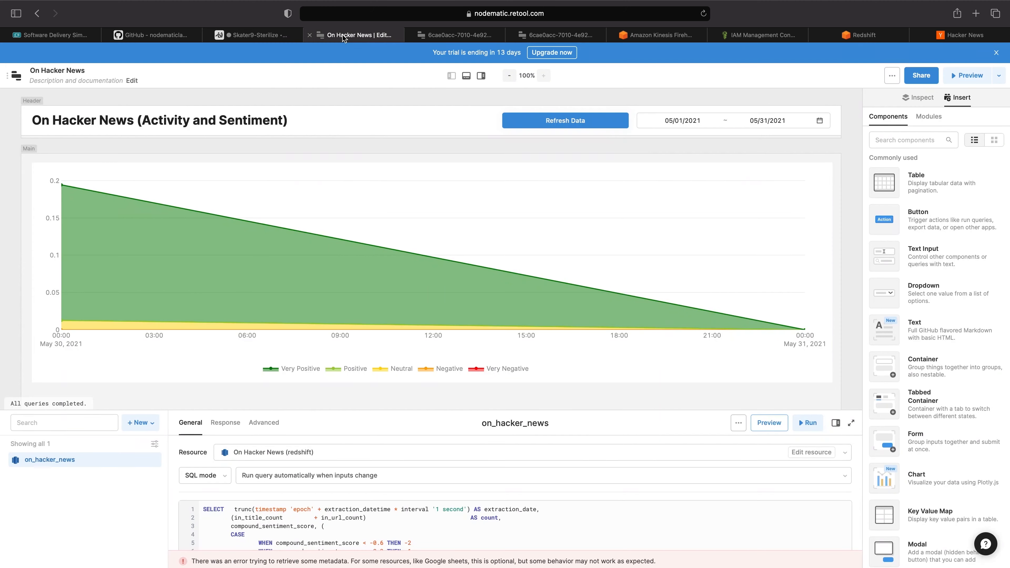
click(552, 128)
click(572, 122)
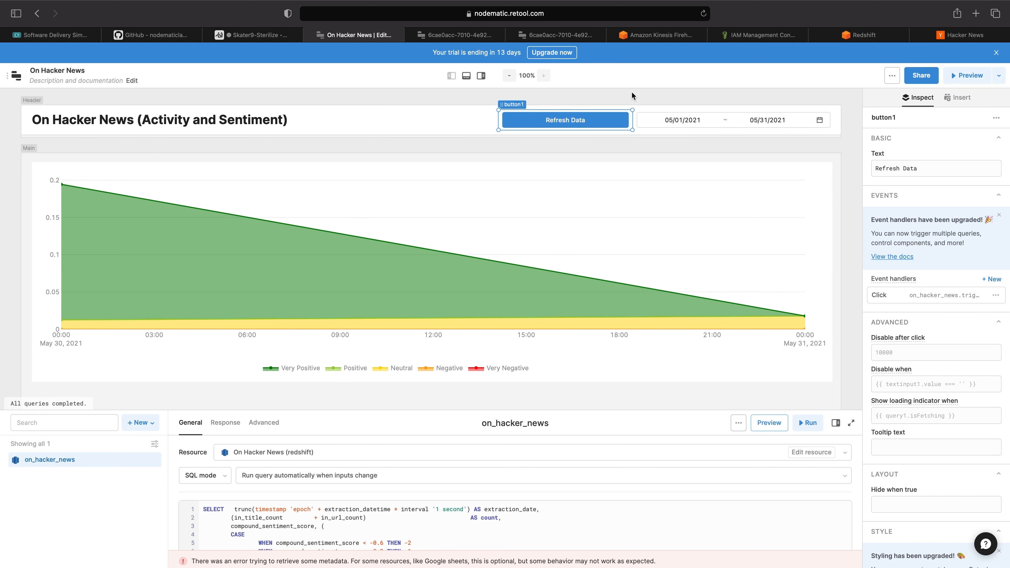
Step: Switch to the AWS Kinesis console and delete the on-hacker-news Firehose delivery stream
click(672, 36)
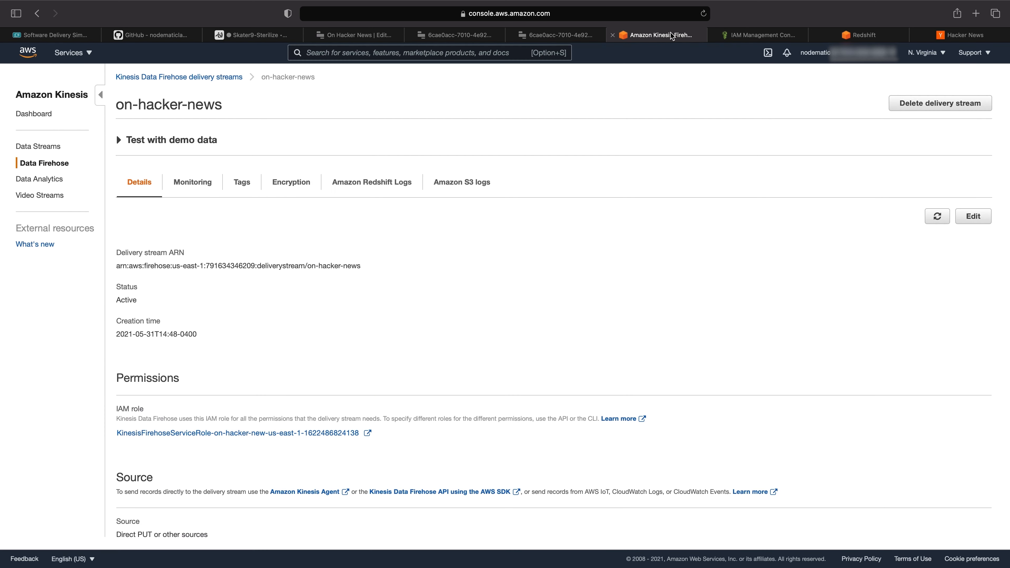
click(202, 77)
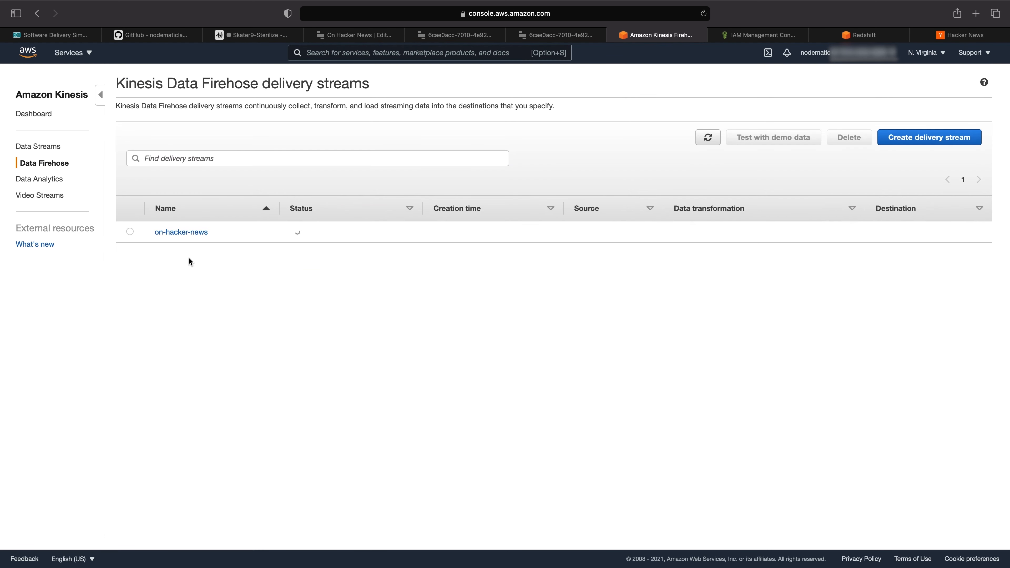
click(127, 233)
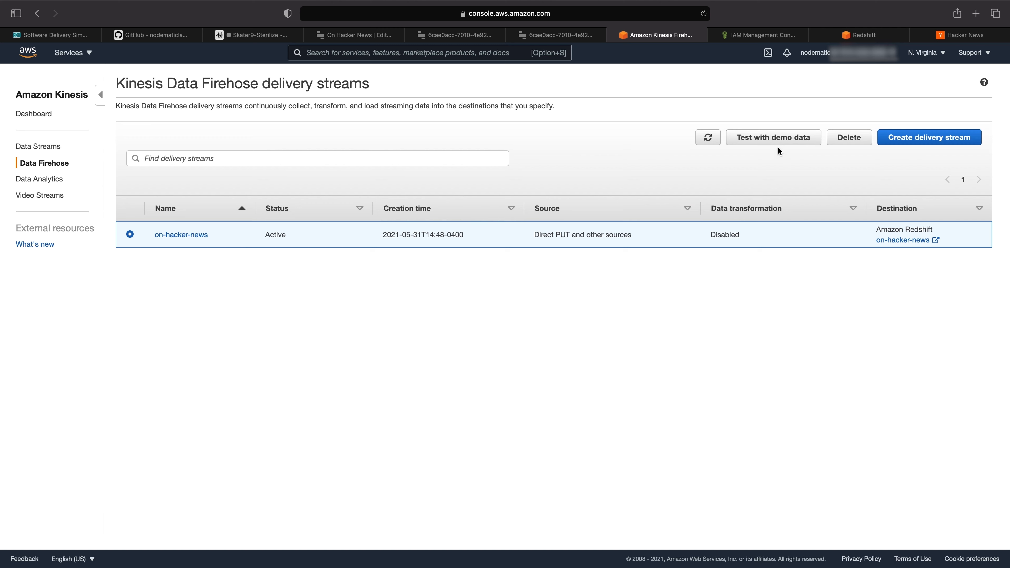
click(845, 139)
click(598, 348)
scroll(441, 354, down, 1)
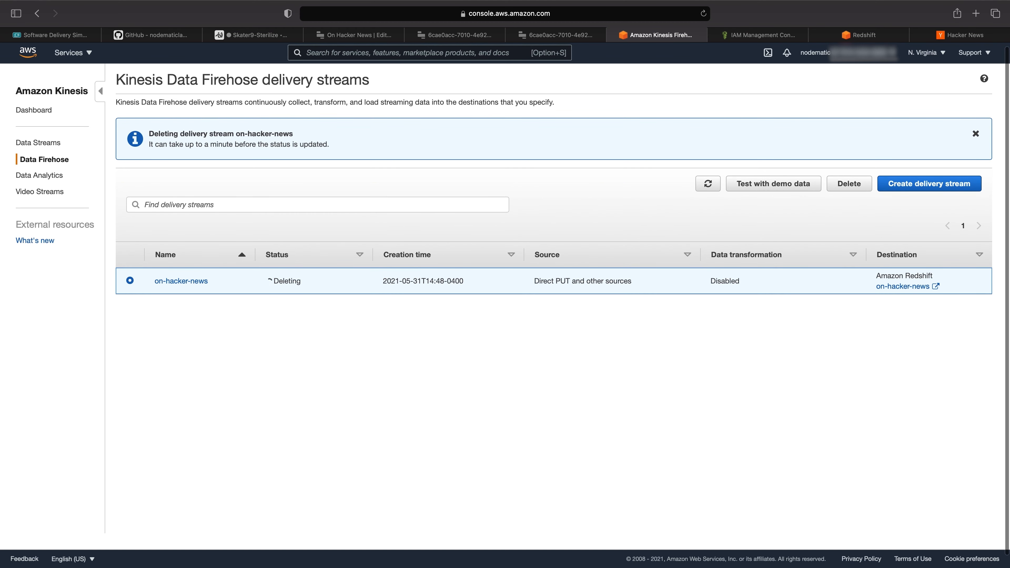
Step: Open the S3 console and delete the on-hacker-news bucket, confirming with its name
click(85, 54)
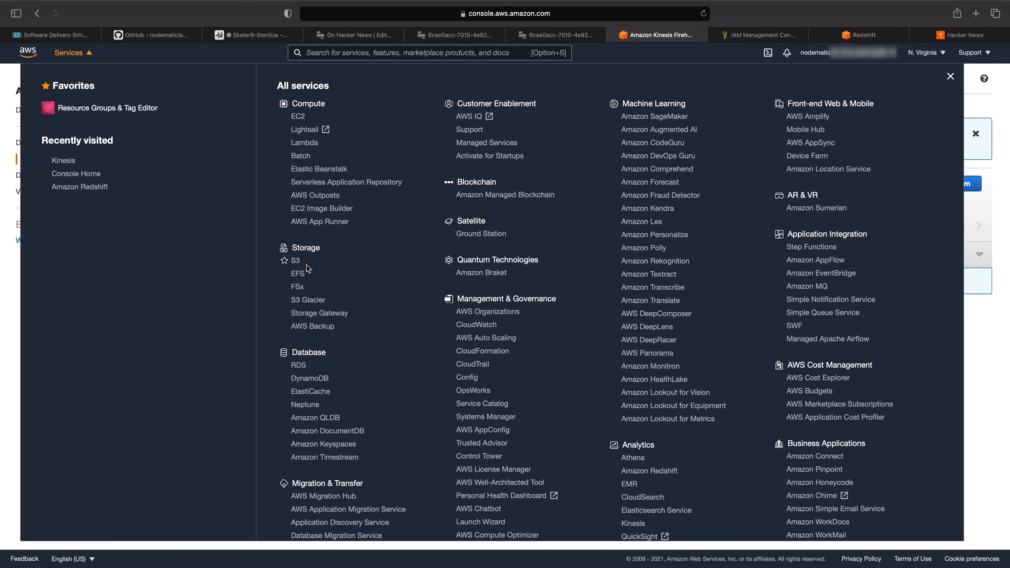
click(296, 261)
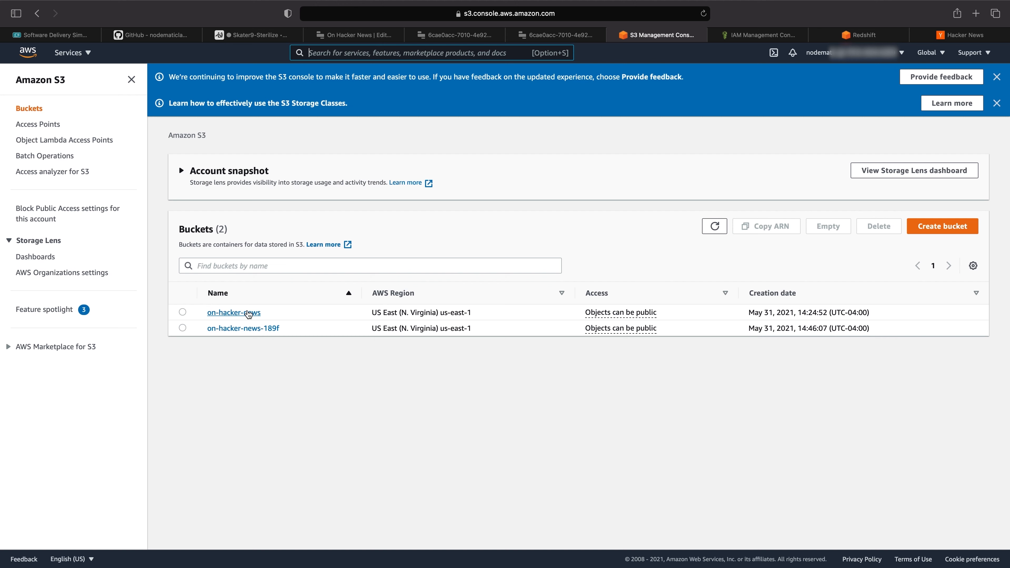
click(182, 328)
click(183, 313)
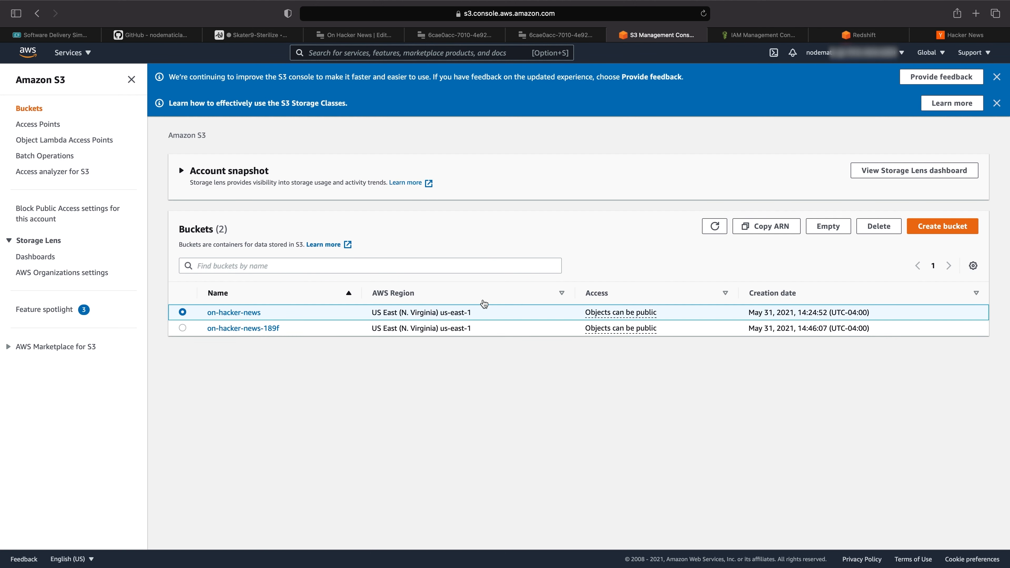
click(877, 225)
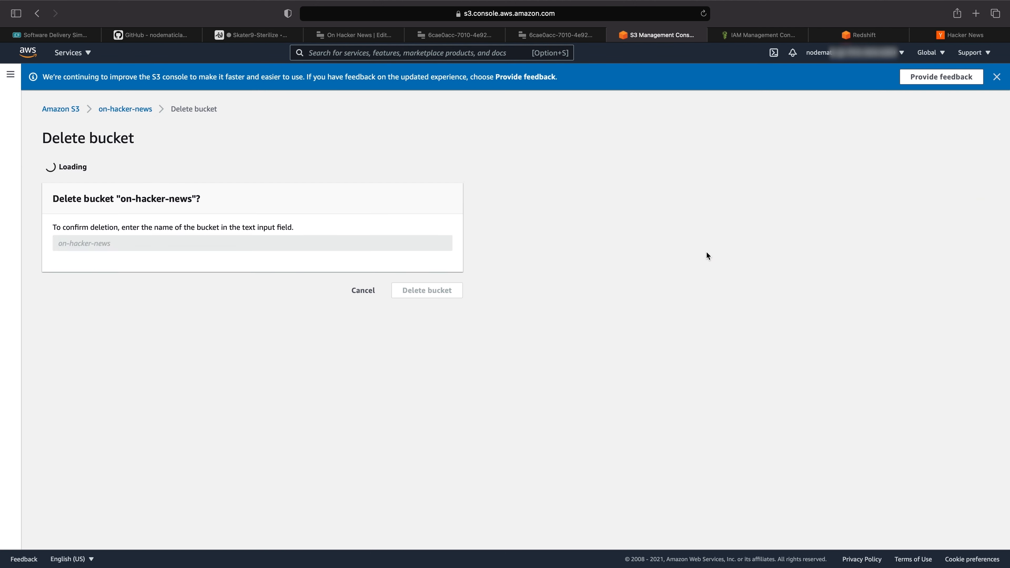
click(298, 285)
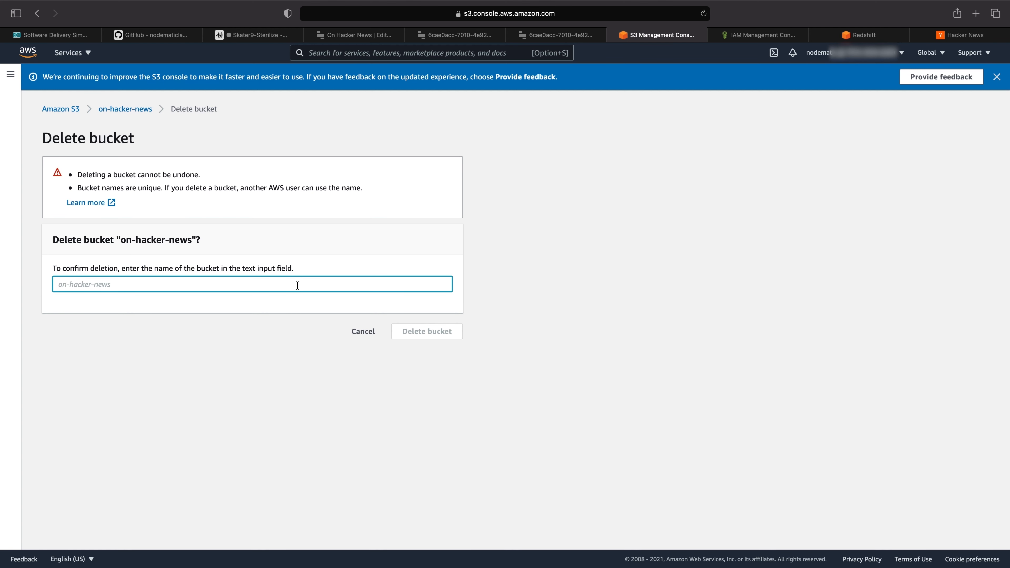
text(on-hacker-news)
click(427, 330)
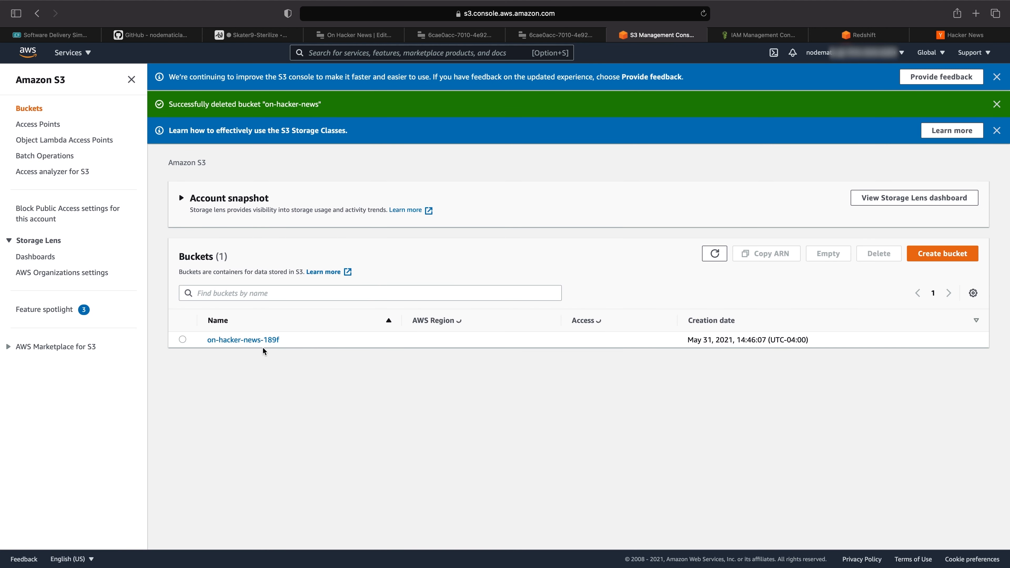
Step: Empty the on-hacker-news-189f bucket, confirming with the phrase permanently delete
click(182, 340)
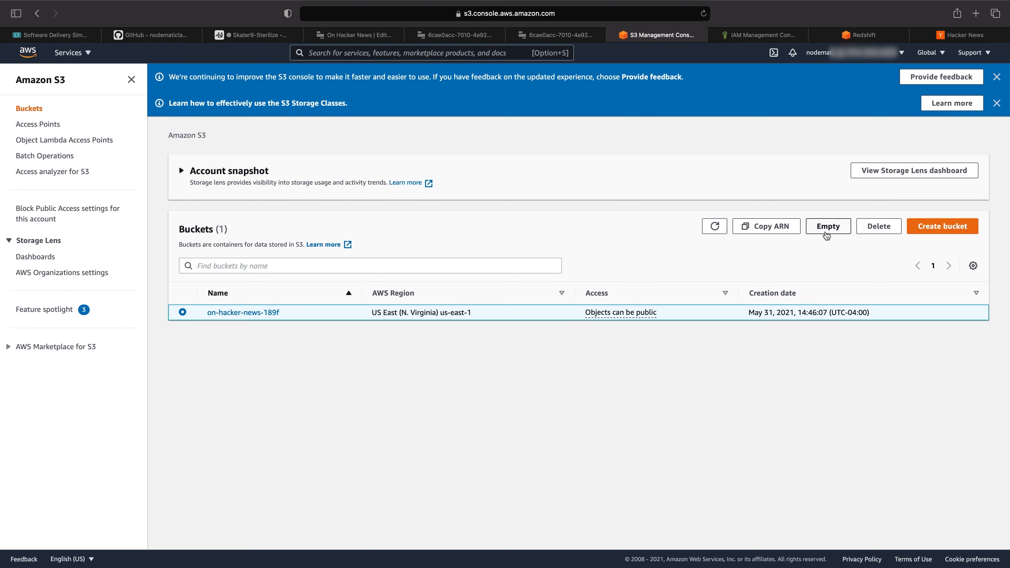
click(828, 228)
click(167, 359)
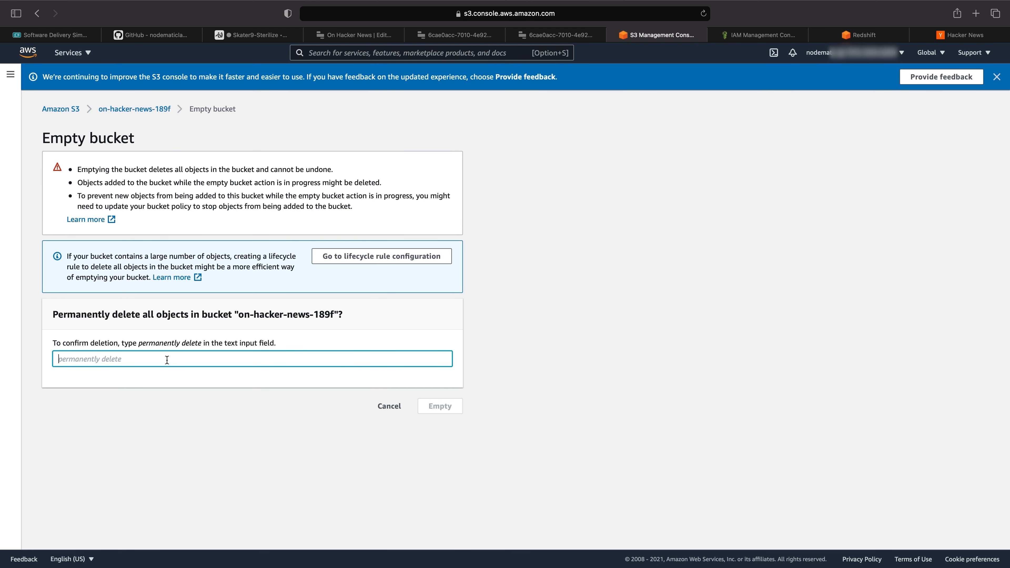
text(permanently delete)
click(439, 406)
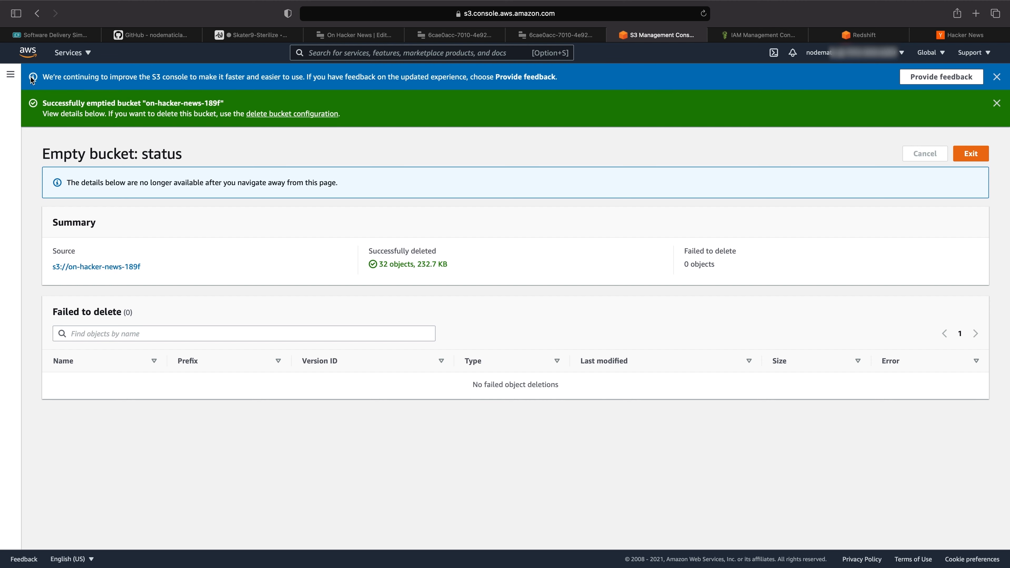
Step: Return to the S3 bucket list and delete the emptied on-hacker-news-189f bucket, confirming with its name
click(70, 54)
click(53, 161)
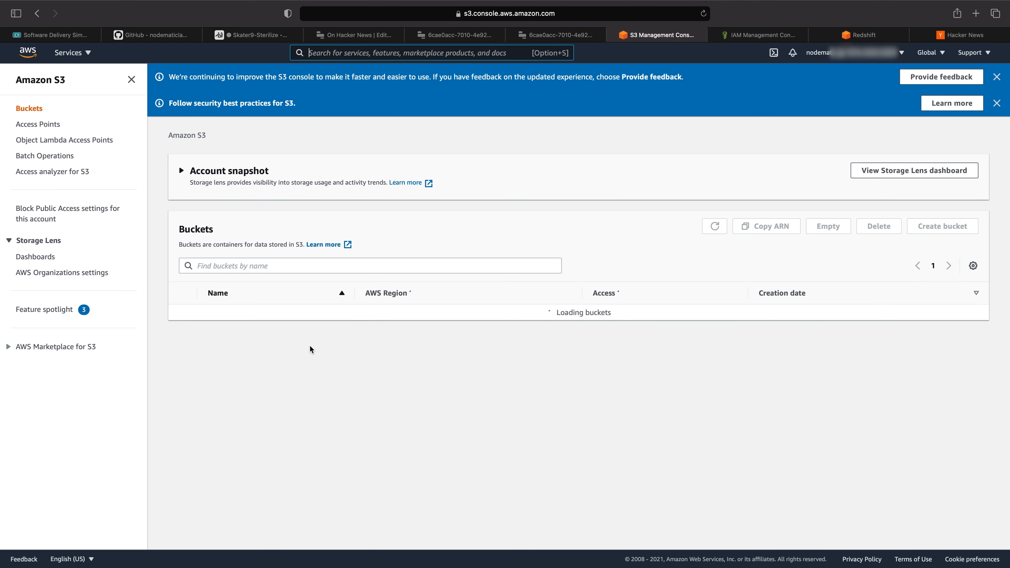
click(183, 312)
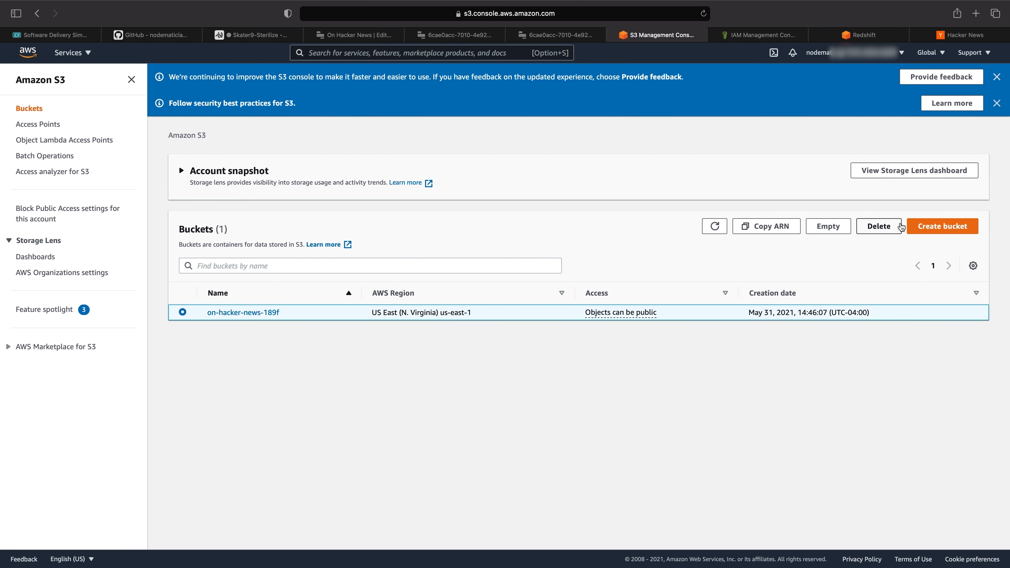
click(878, 226)
click(253, 283)
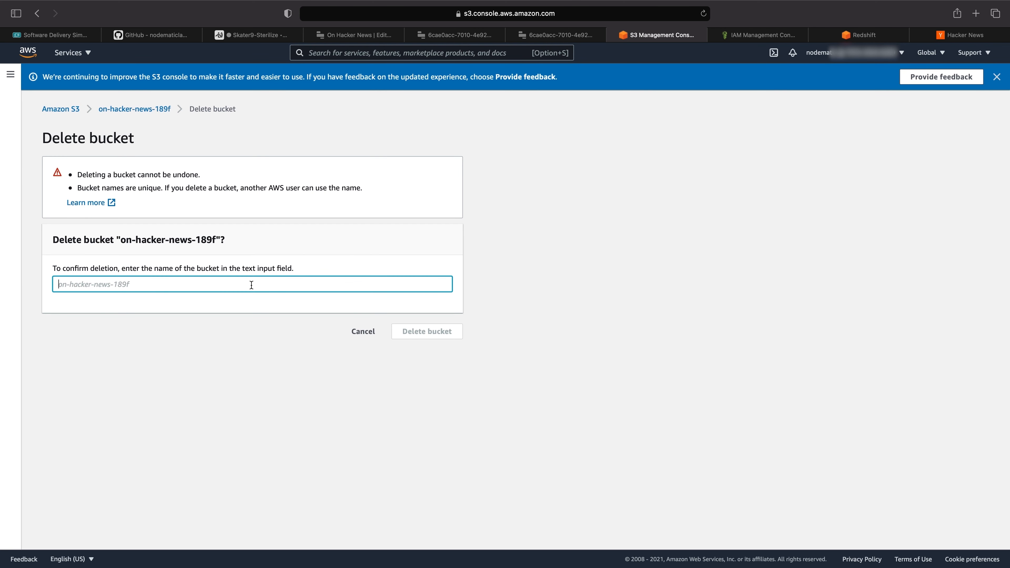
text(on-hacker-news-189f)
click(413, 336)
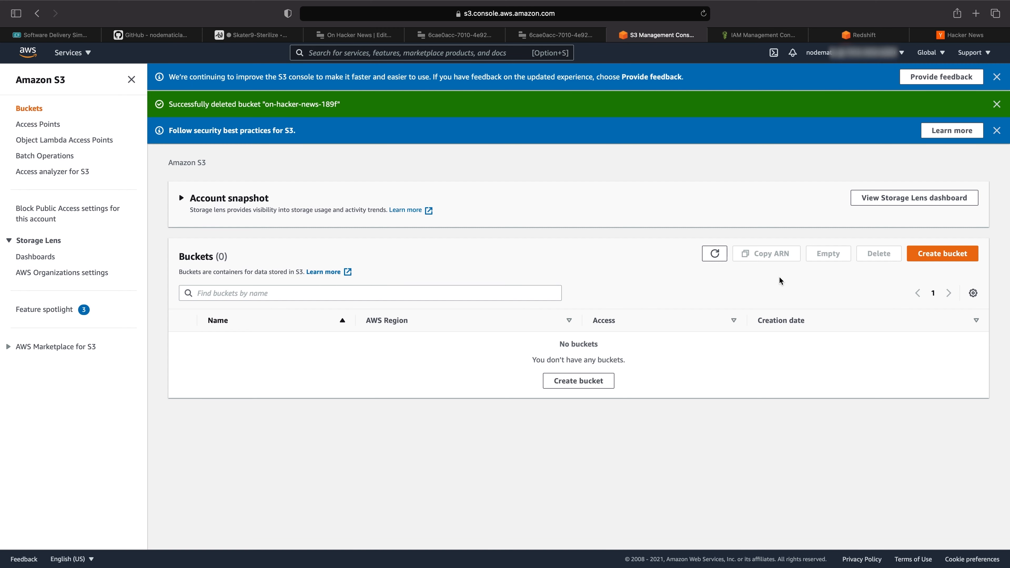
Step: Delete the on-hacker-news Redshift cluster without creating a final snapshot, and go back to the clusters list
click(71, 53)
click(71, 174)
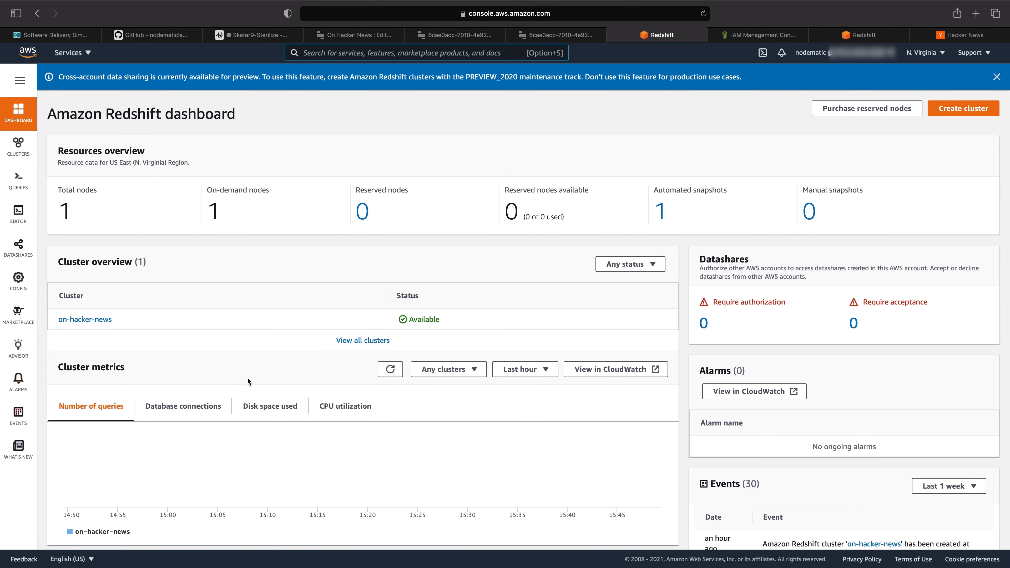
click(100, 325)
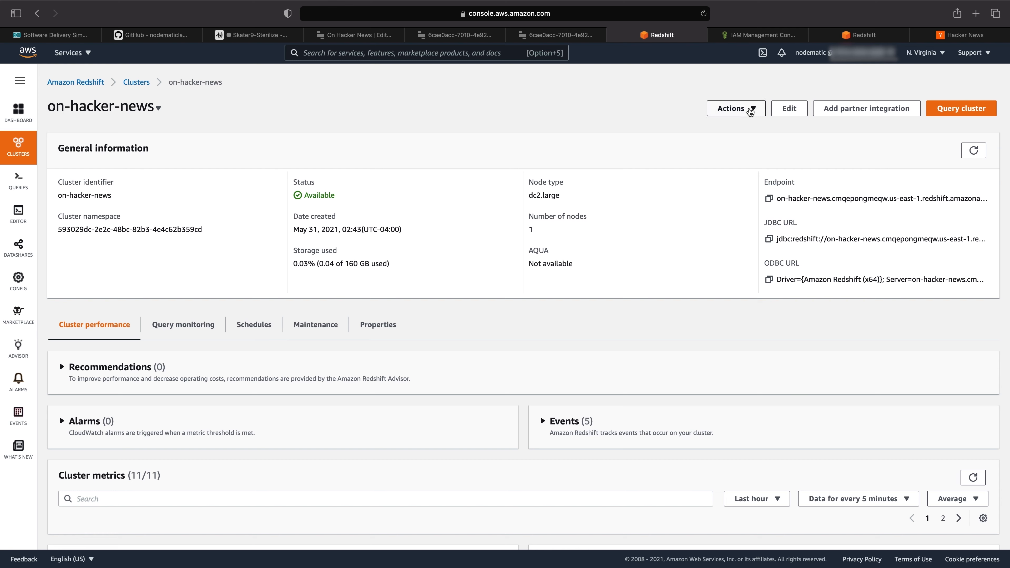
click(730, 108)
click(733, 207)
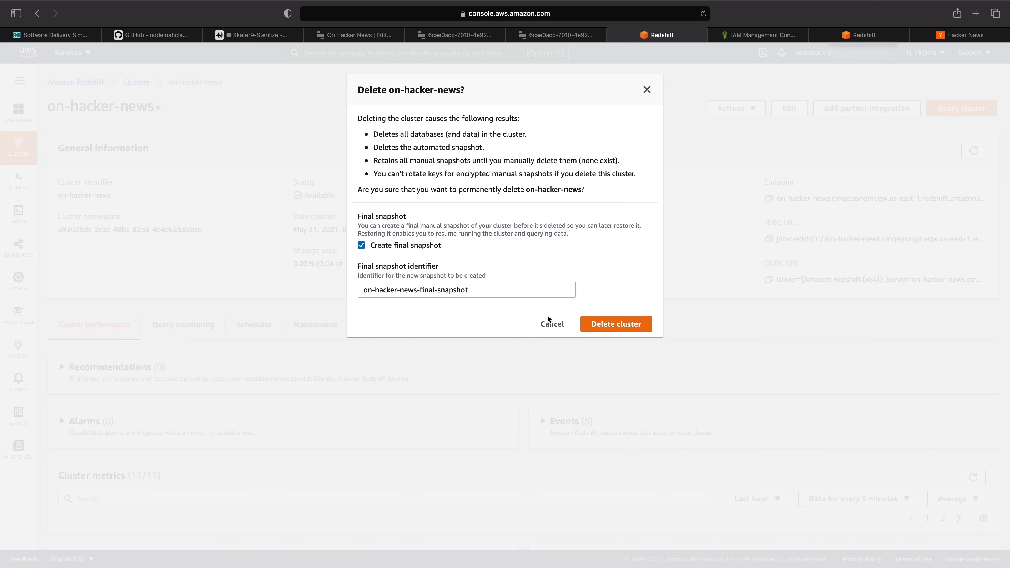
click(372, 245)
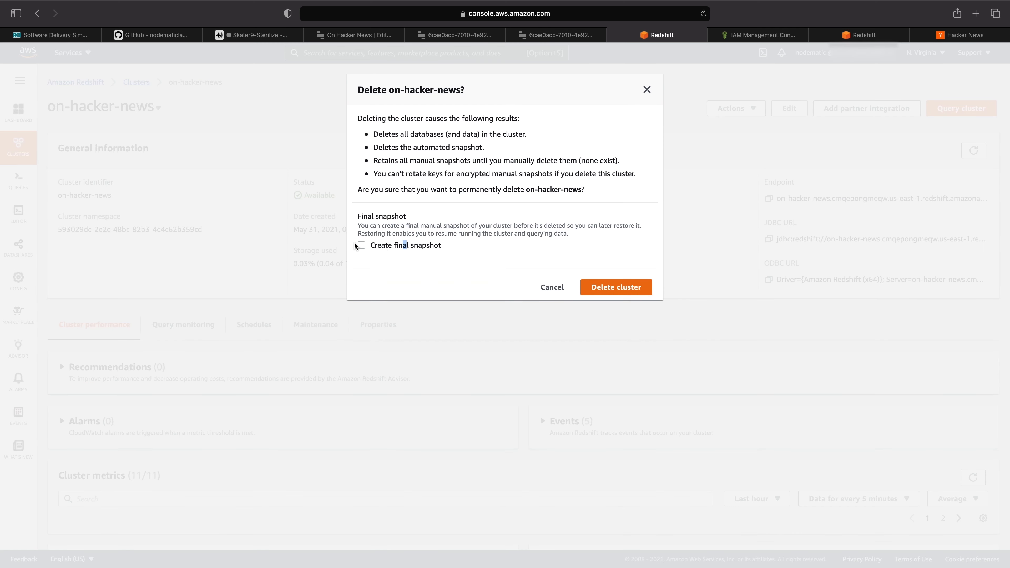
click(616, 287)
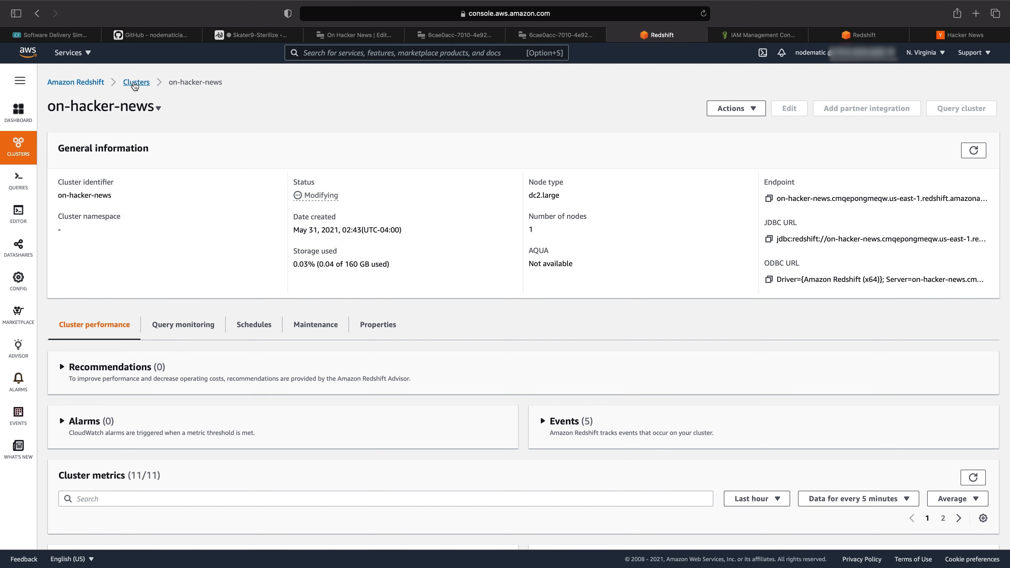
click(137, 82)
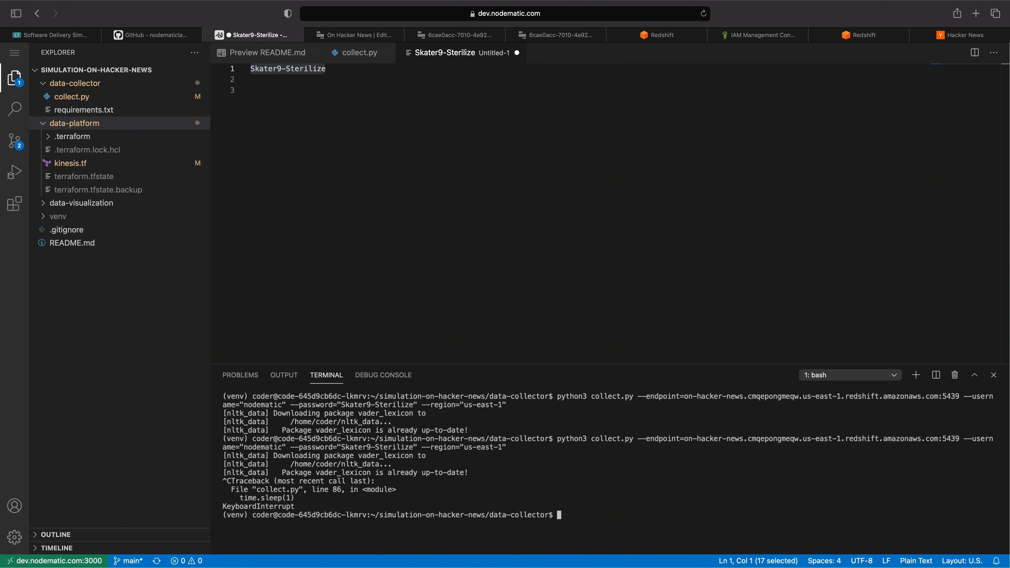
Step: In the code editor's terminal, deactivate the virtual environment, change to ../data-platform/ and list its files
text(deactivate)
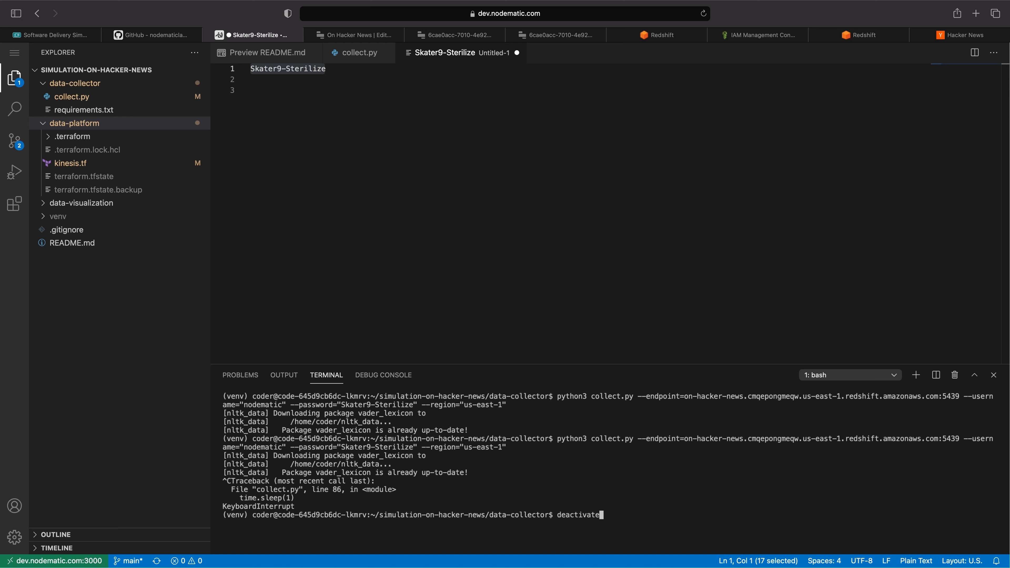
key(Return)
text(cd ../)
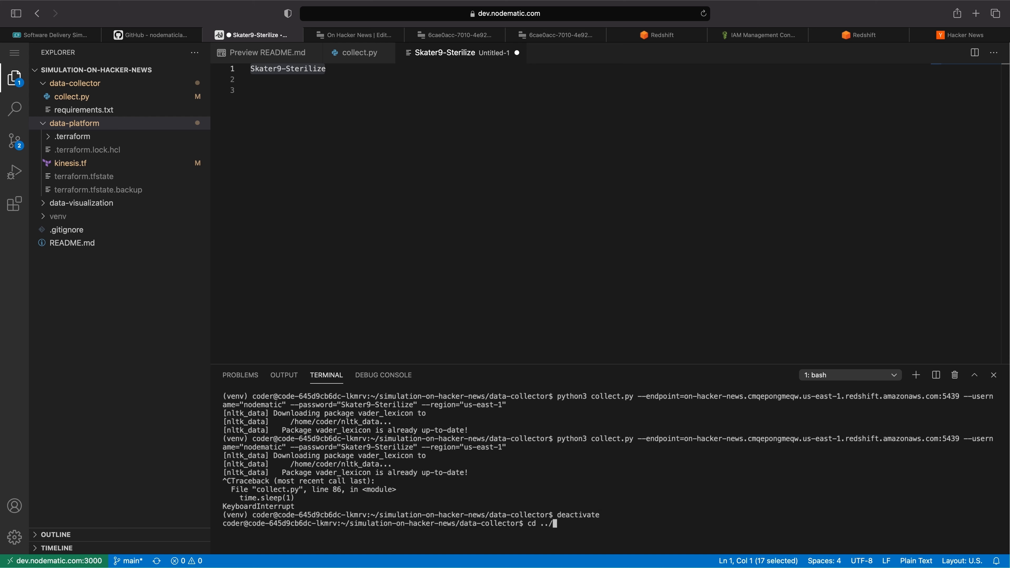
text(d)
key(Tab)
text(p)
key(Tab)
key(Return)
text(ls)
key(Return)
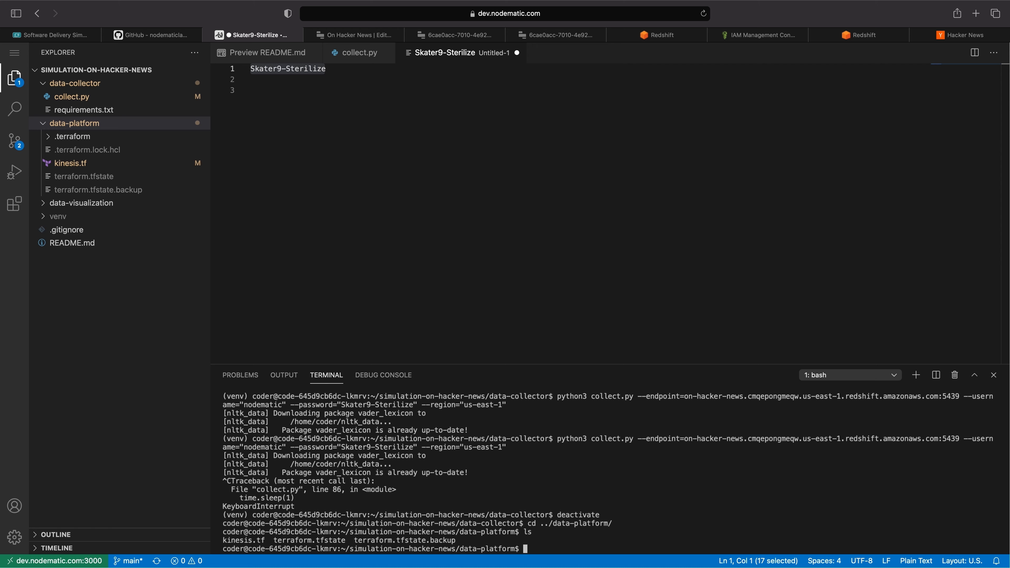
Step: Run terraform apply and supply the database password copied from the untitled note
text(terraform apply)
key(Return)
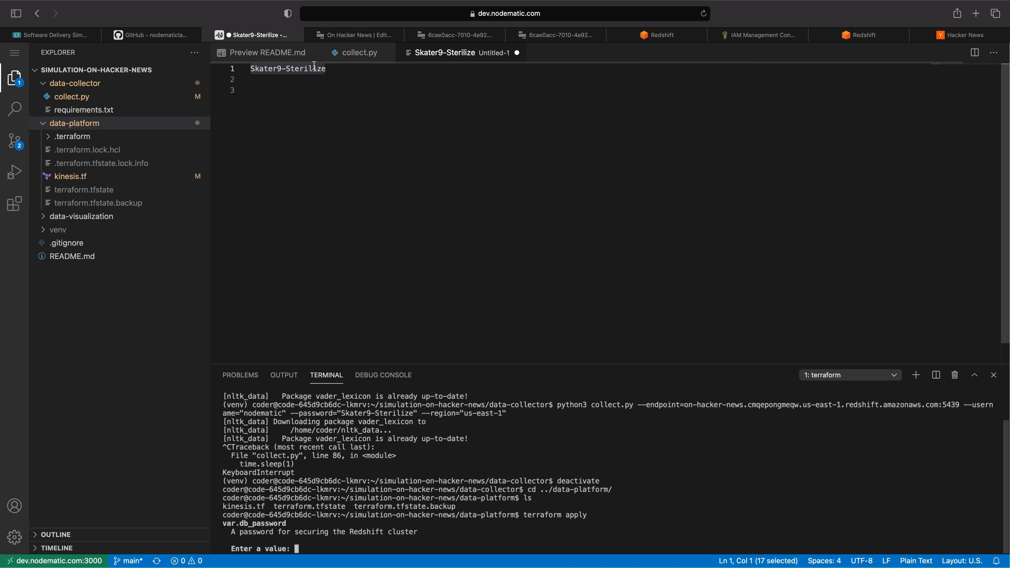
right_click(324, 68)
click(334, 112)
click(536, 460)
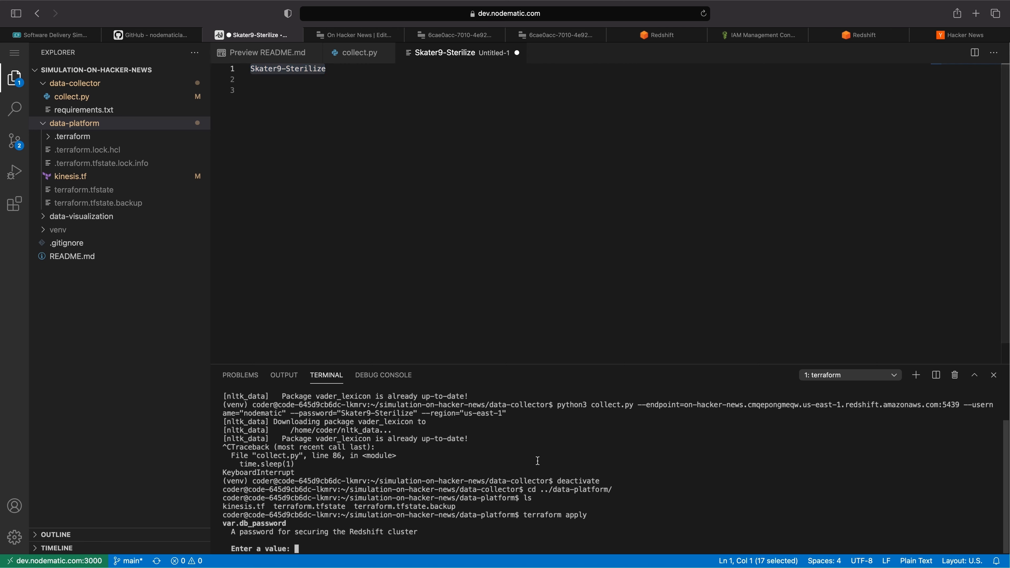
key(super+v)
key(Return)
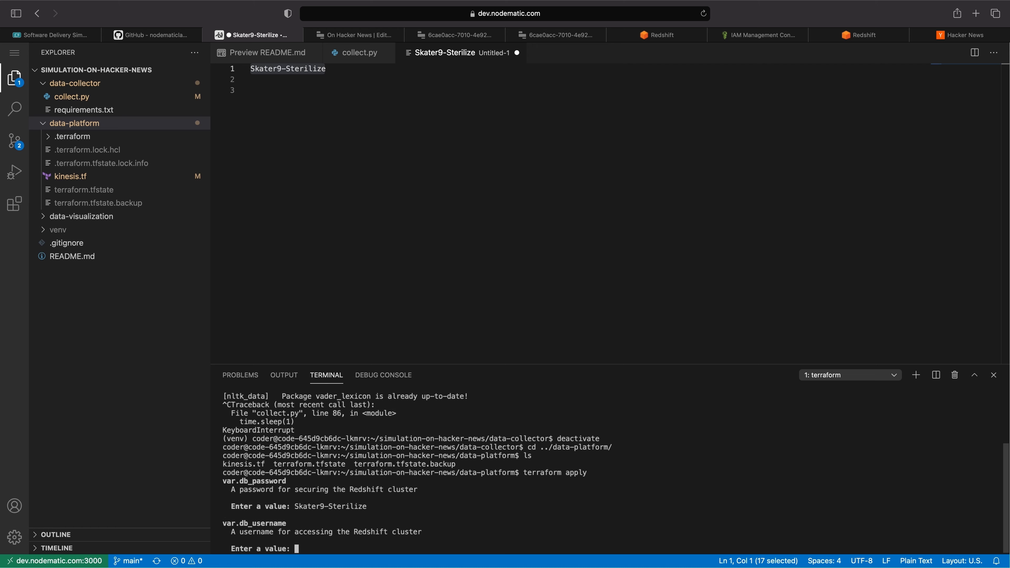
Step: Answer the Terraform prompts with username nodematic and region us-east-1, and approve the plan with yes
text(nodematic)
key(Return)
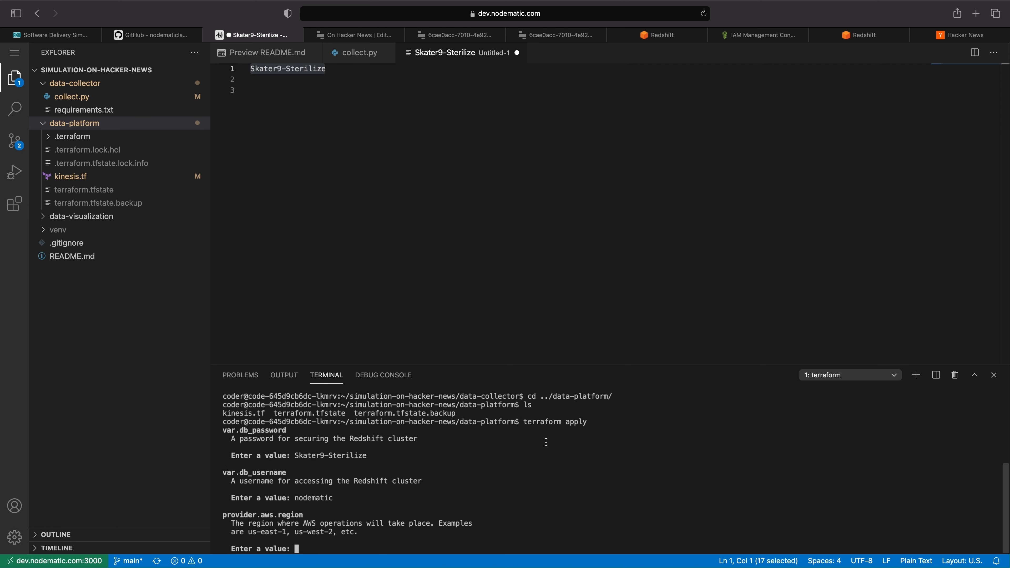
text(us-east-1)
key(Return)
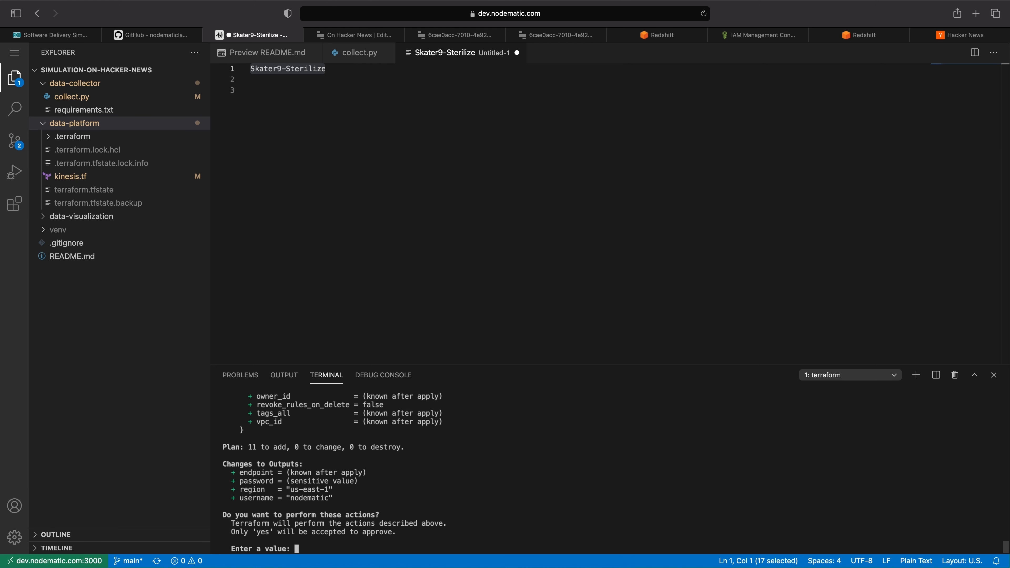
text(yes)
key(Return)
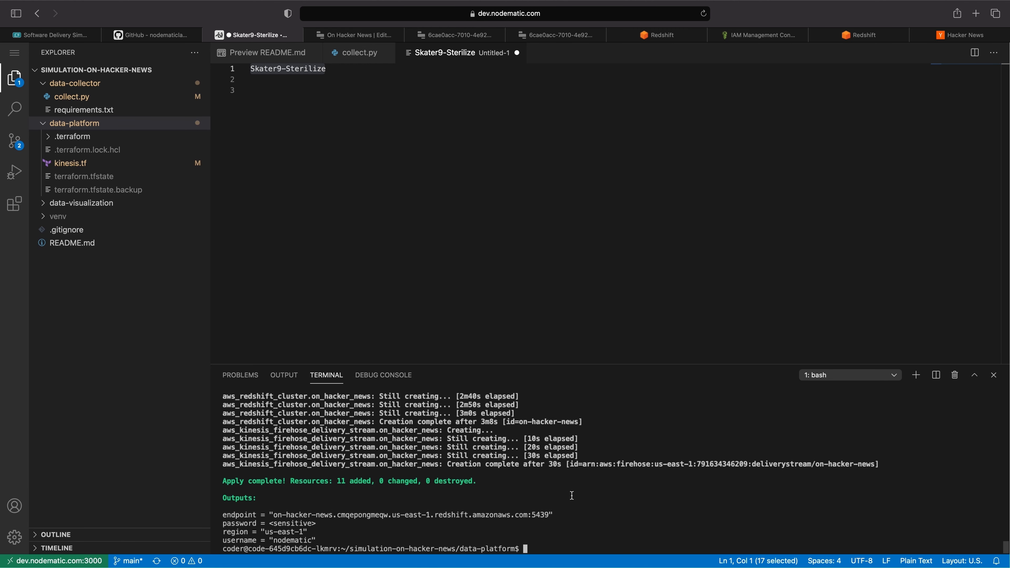
Step: Change to ../data-collector/ and start a python3 collect.py command with --endpoint set to the endpoint from the Terraform outputs
text(cd ../data-coll)
key(Tab)
key(Return)
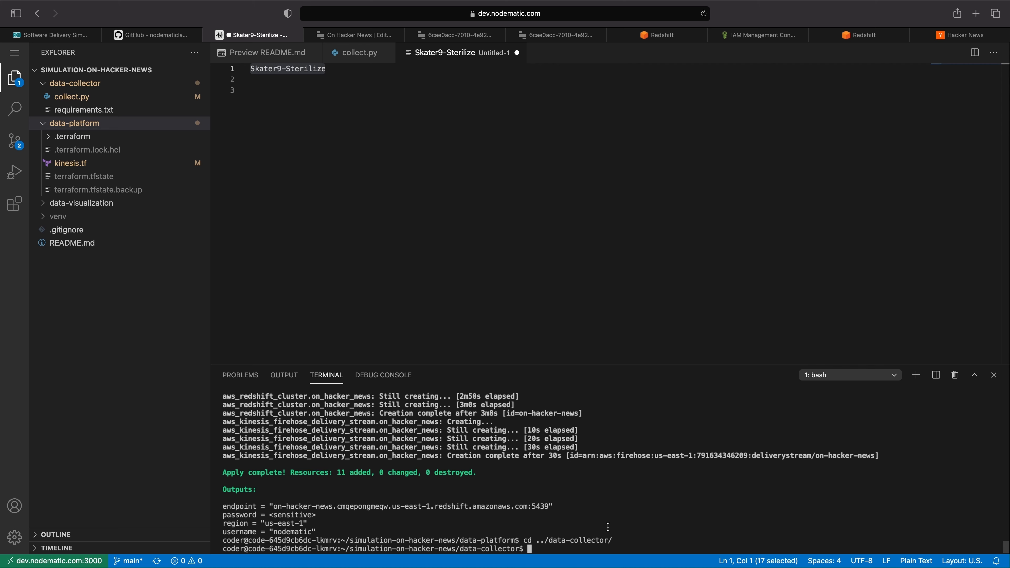
text(python3 collect.py --endpoint=)
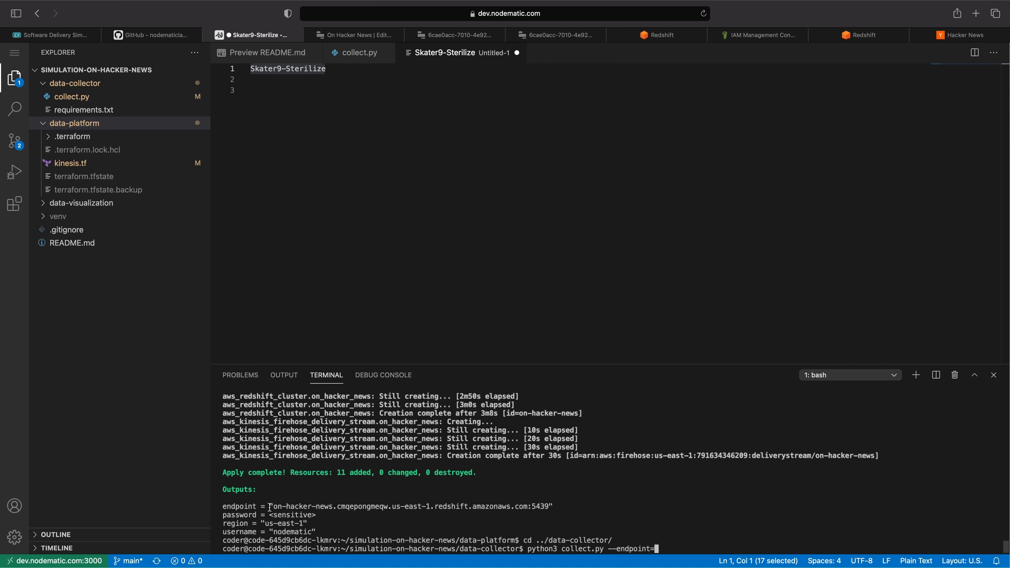
drag(269, 506, 552, 507)
key(super+v)
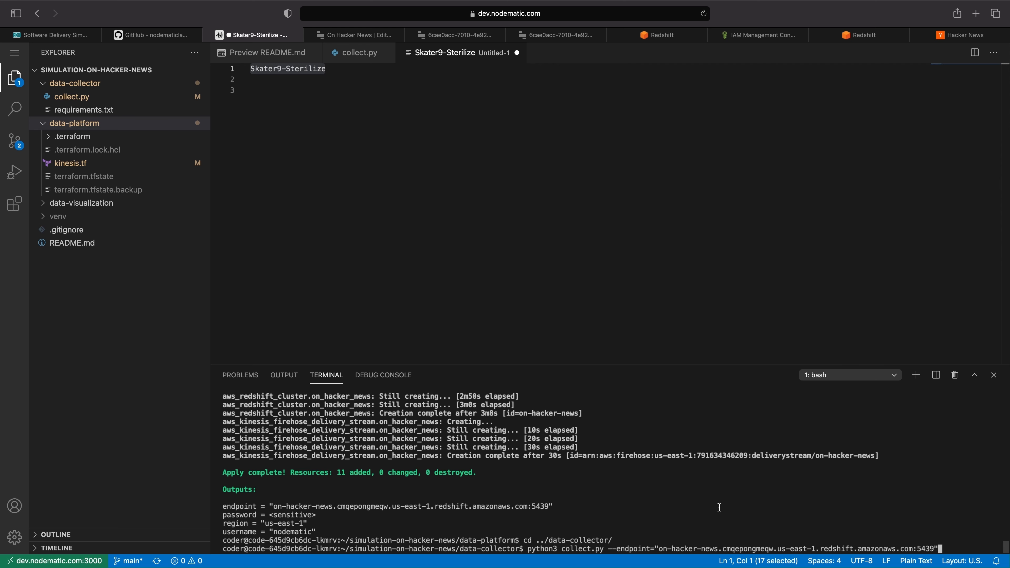
Step: Complete the collect.py command with username nodematic, the database password from the note and region us-east-1, and run it
text(--username="nodematic")
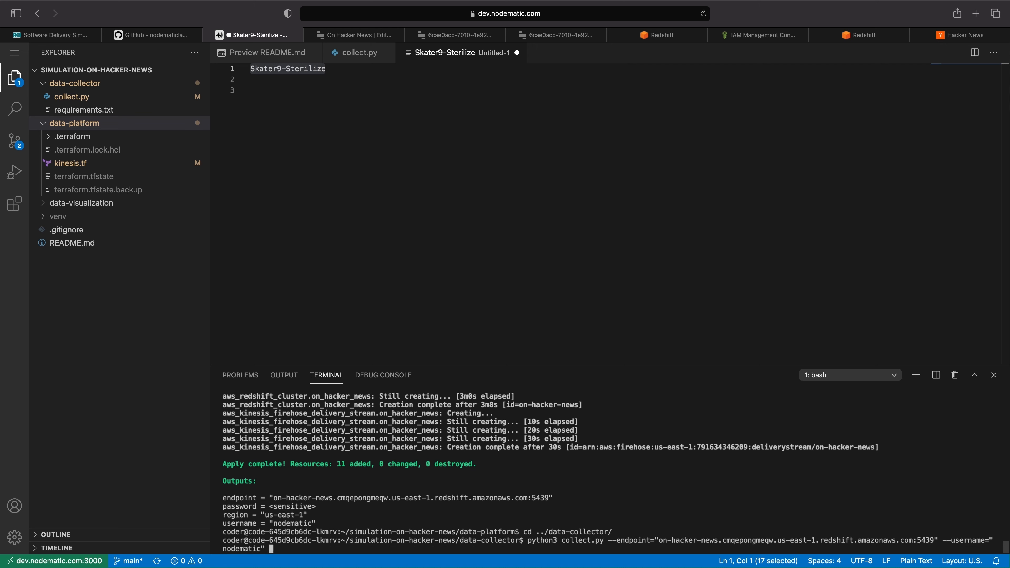
text( --password=")
click(350, 120)
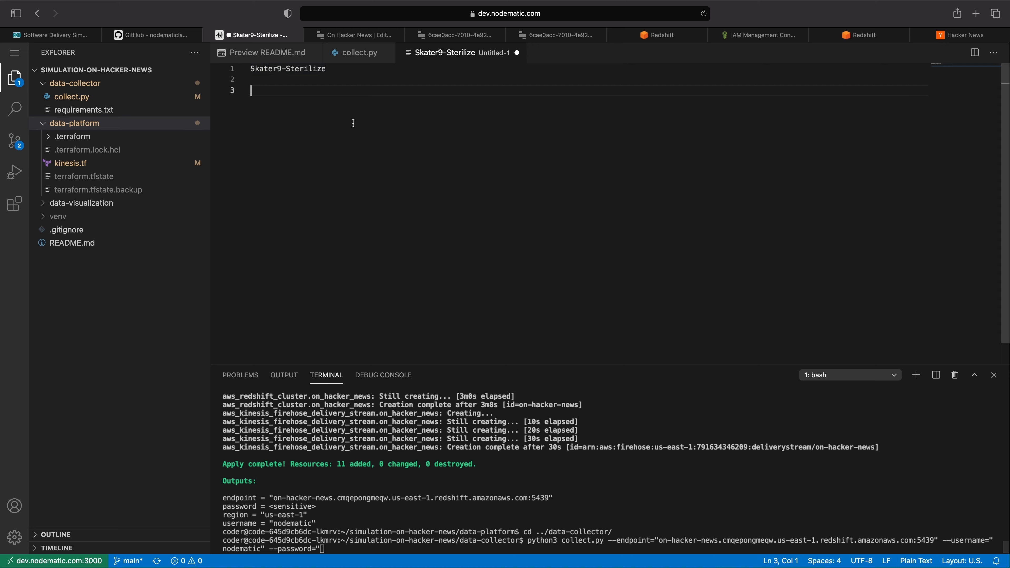
click(316, 70)
drag(316, 70, 264, 69)
key(super+c)
click(383, 487)
key(super+v)
text(" --)
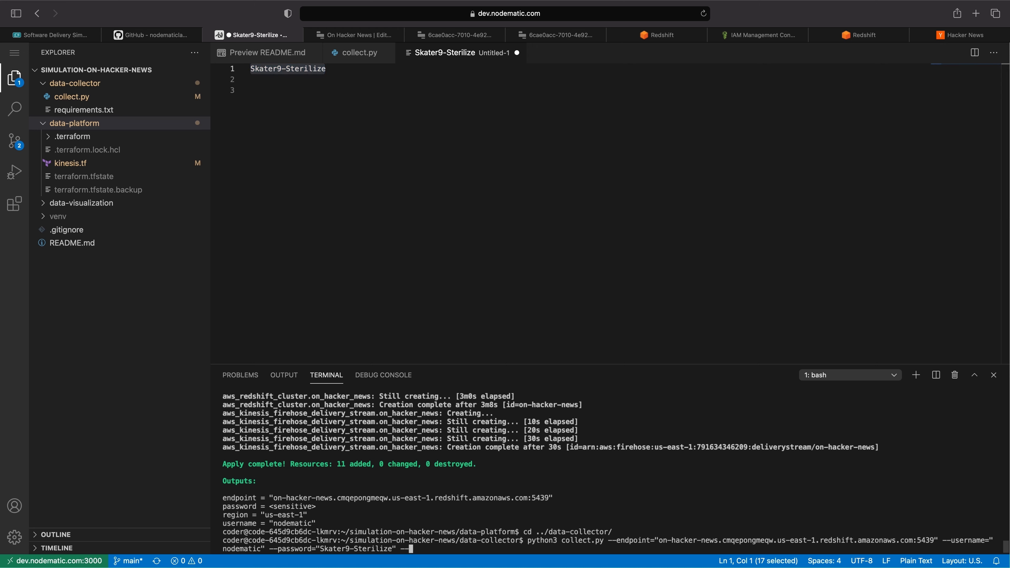
text(region="us-east-1")
key(Return)
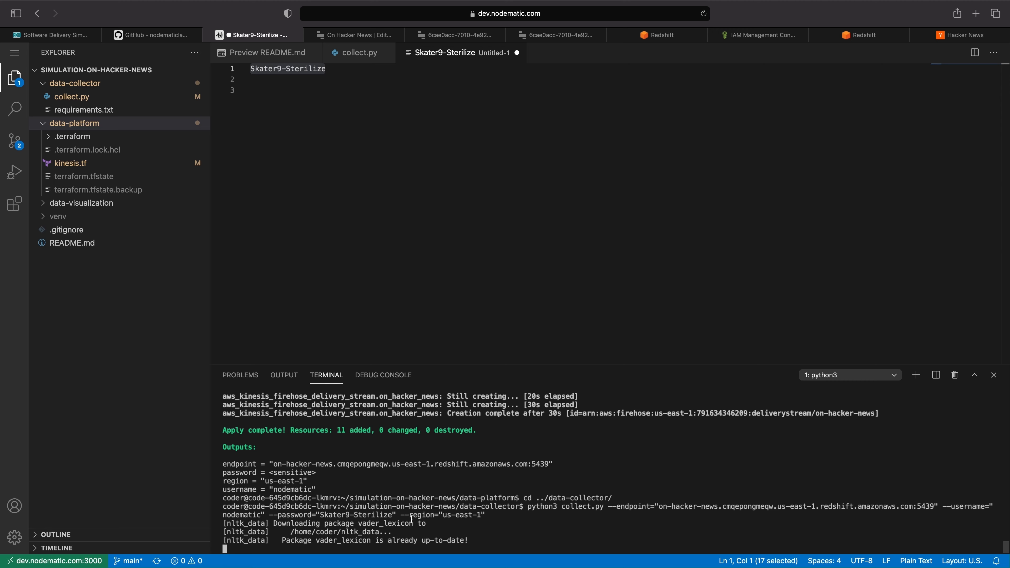
Step: Switch to the On Hacker News app in Retool and refresh its activity and sentiment chart to check the newly collected data
click(356, 35)
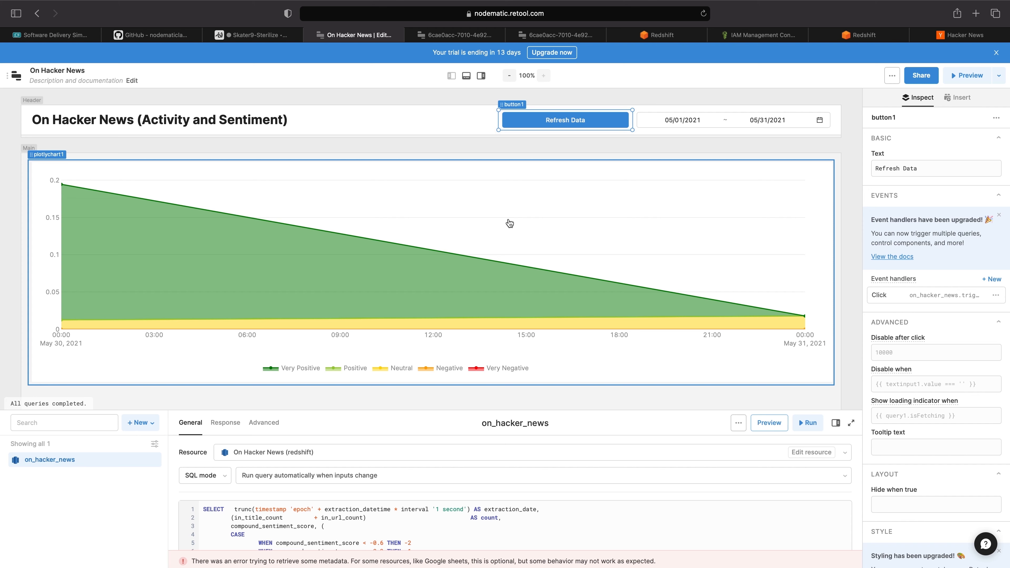
click(575, 123)
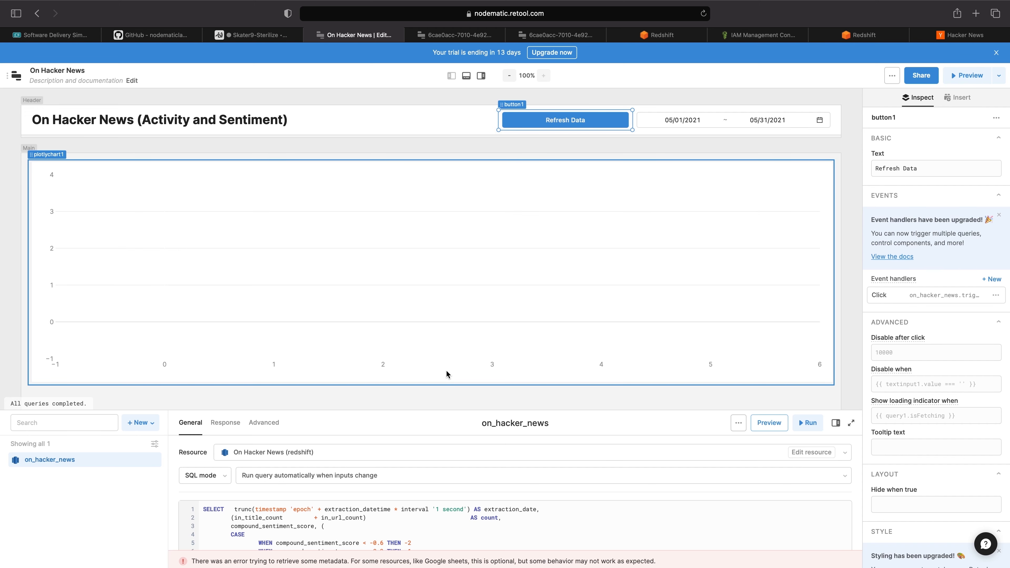
drag(437, 411, 416, 383)
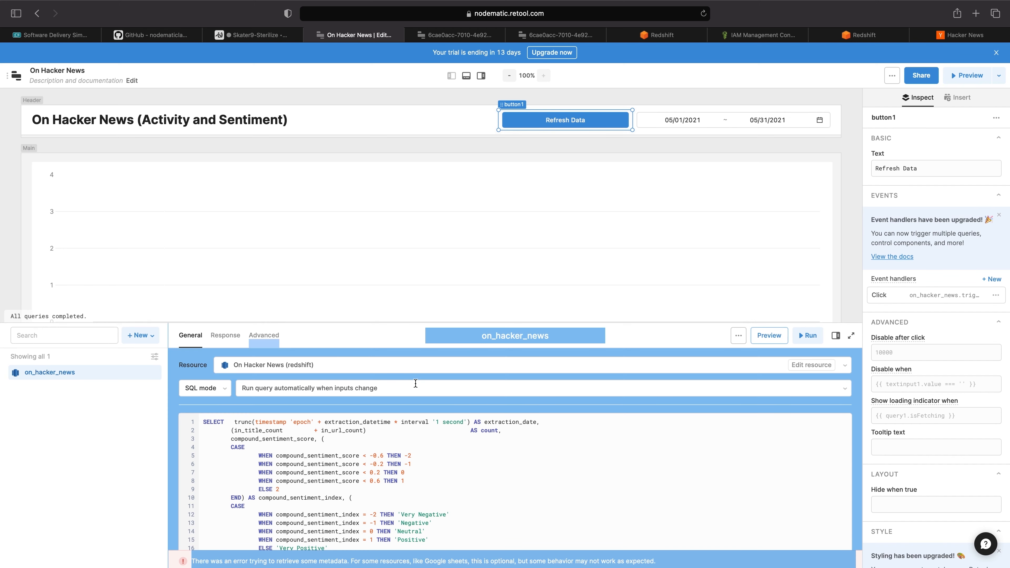
click(376, 334)
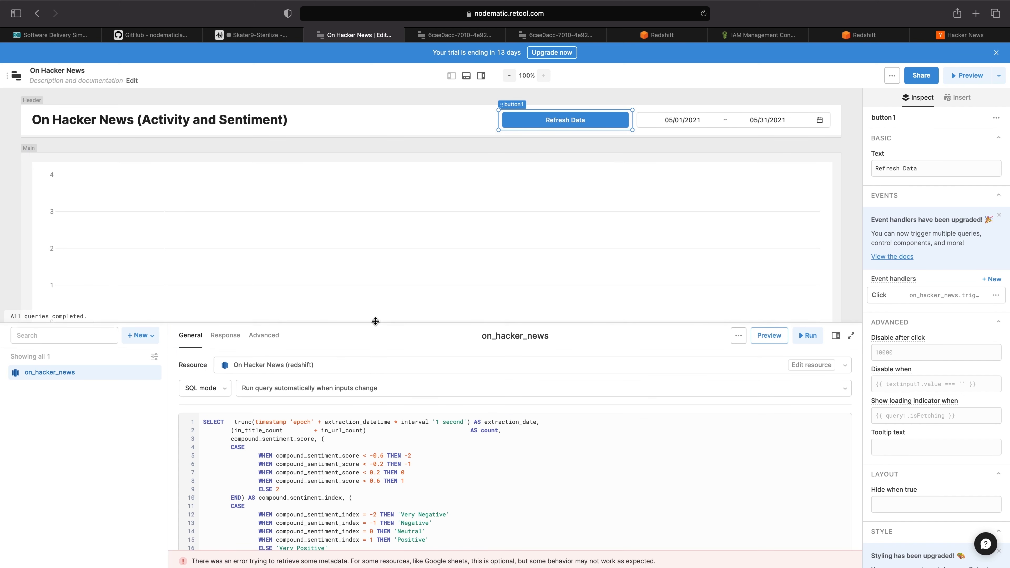
click(561, 122)
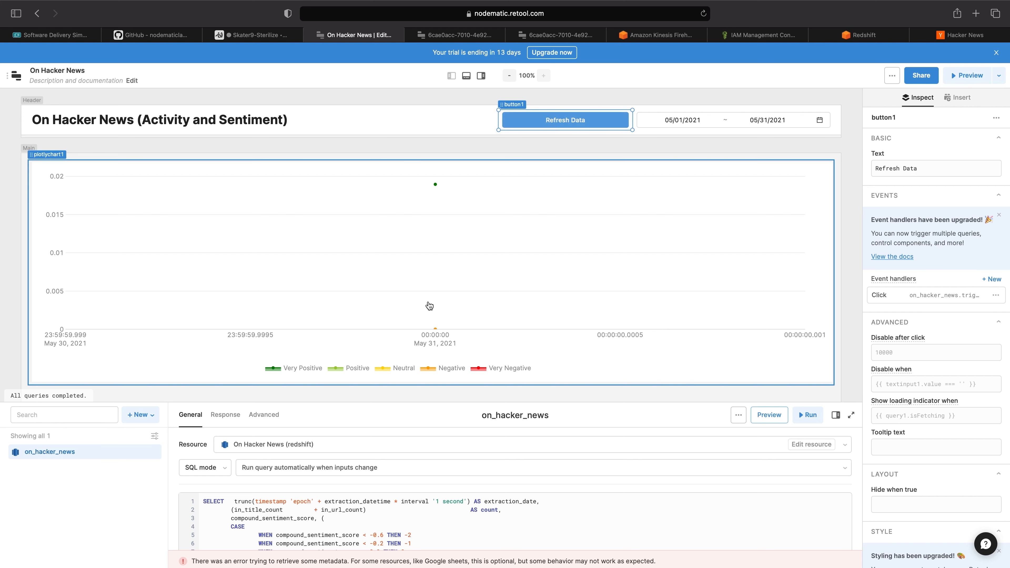
mouse_move(438, 197)
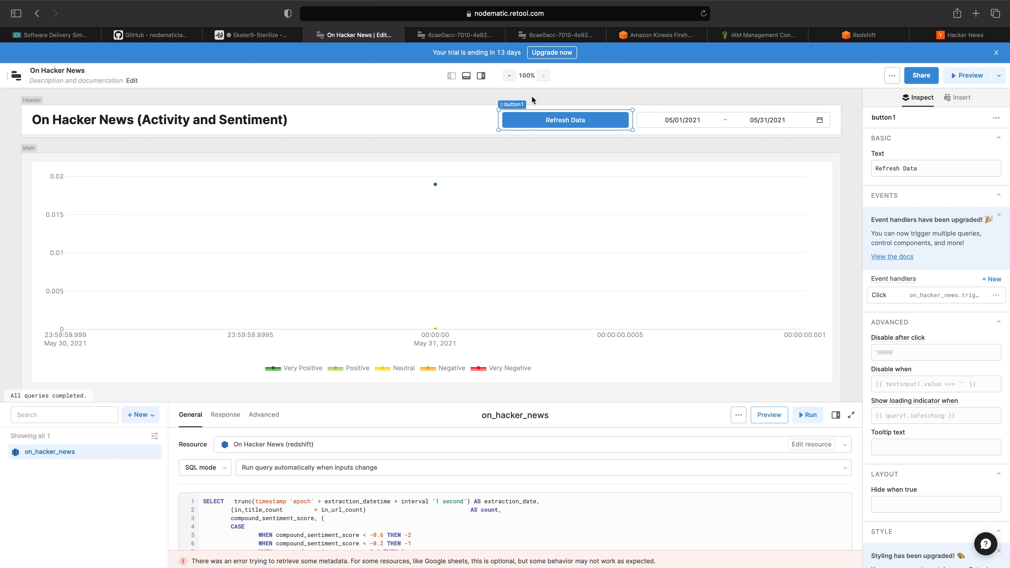
Step: Return to the code server, stop the running collect.py script and change to the ../data-platform/ directory
key(ctrl+shift+Tab)
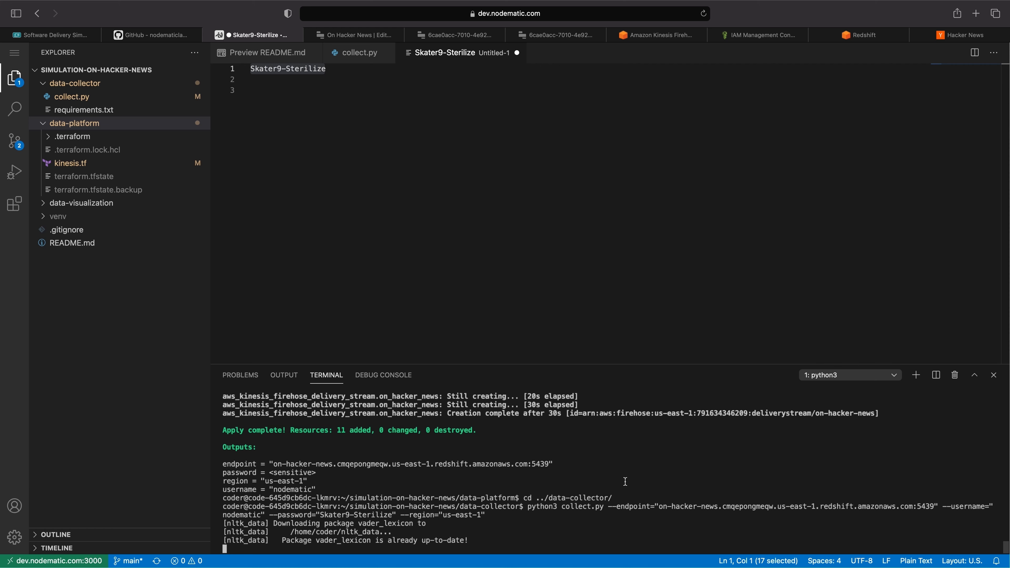
key(ctrl+c)
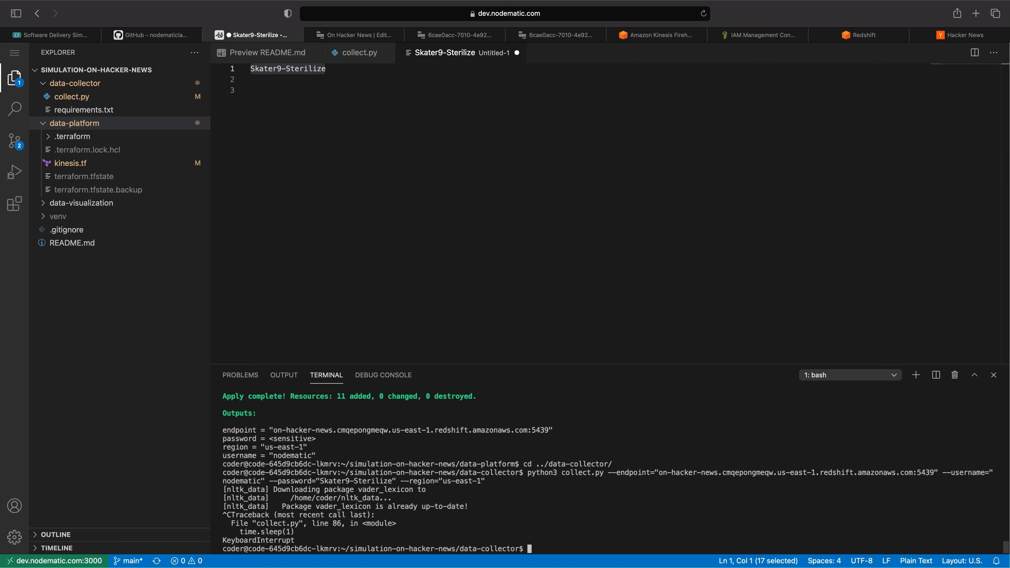
text(cd ../data-p)
key(Tab)
key(Return)
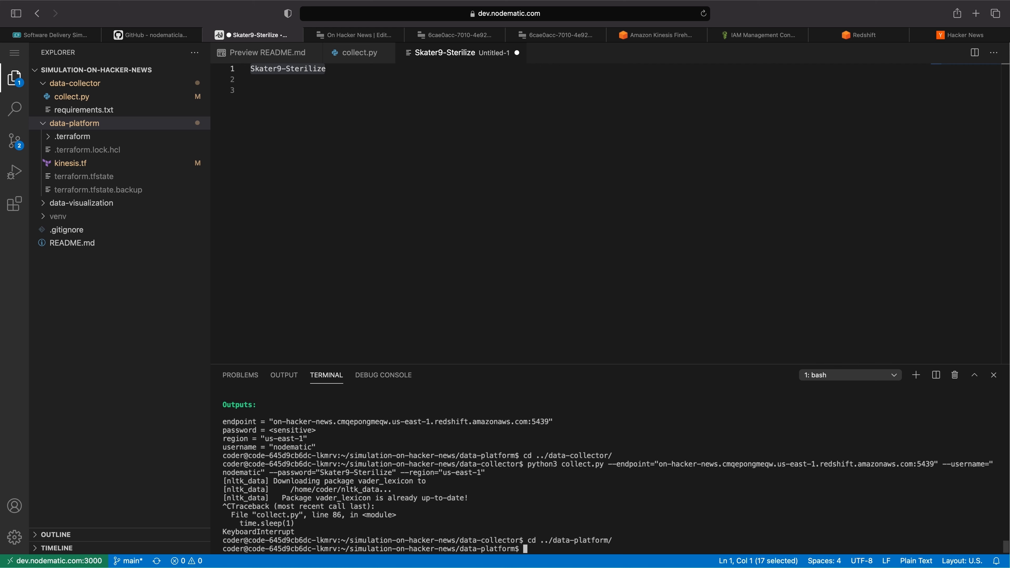
Step: Run terraform destroy and supply the database password copied from the untitled note
text(terraform destroy)
key(Return)
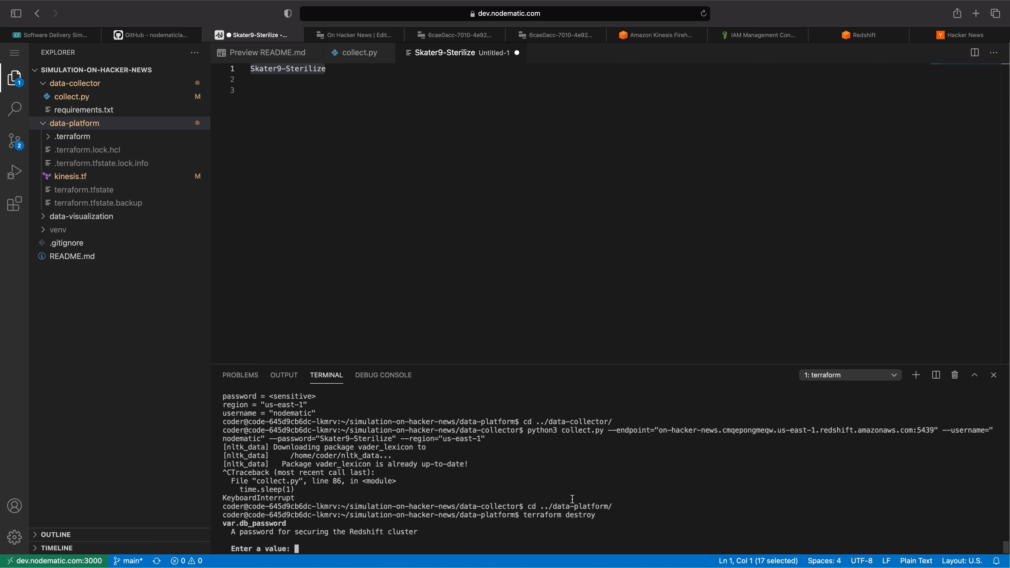
click(252, 90)
drag(326, 68, 250, 69)
key(super+c)
click(500, 516)
key(super+v)
key(Return)
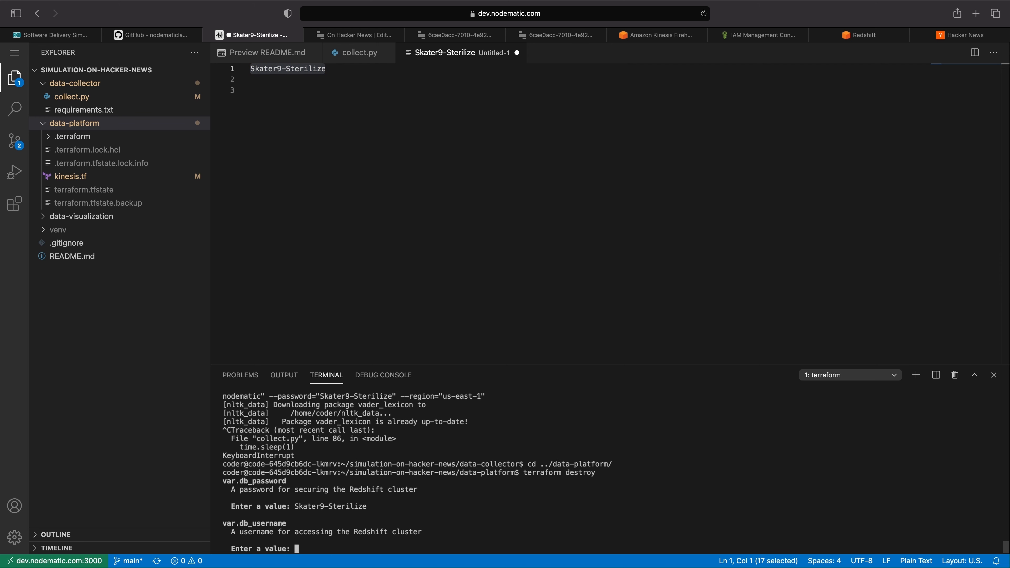
Step: Answer the destroy prompts with username nodematic and region us-east-1, and approve destroying all resources with yes
text(nodematic)
key(Return)
text(us-east-1)
key(Return)
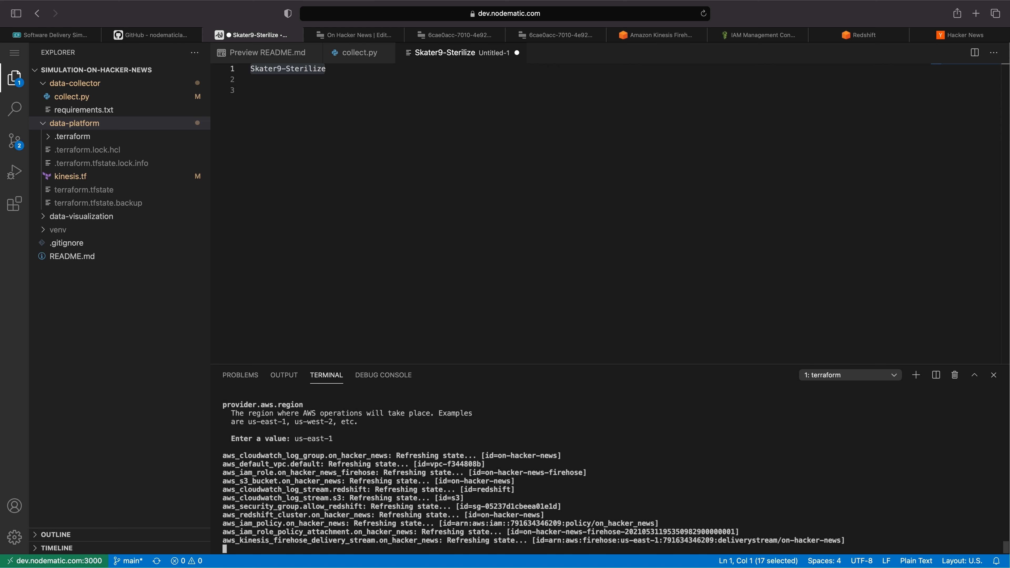
text(yes)
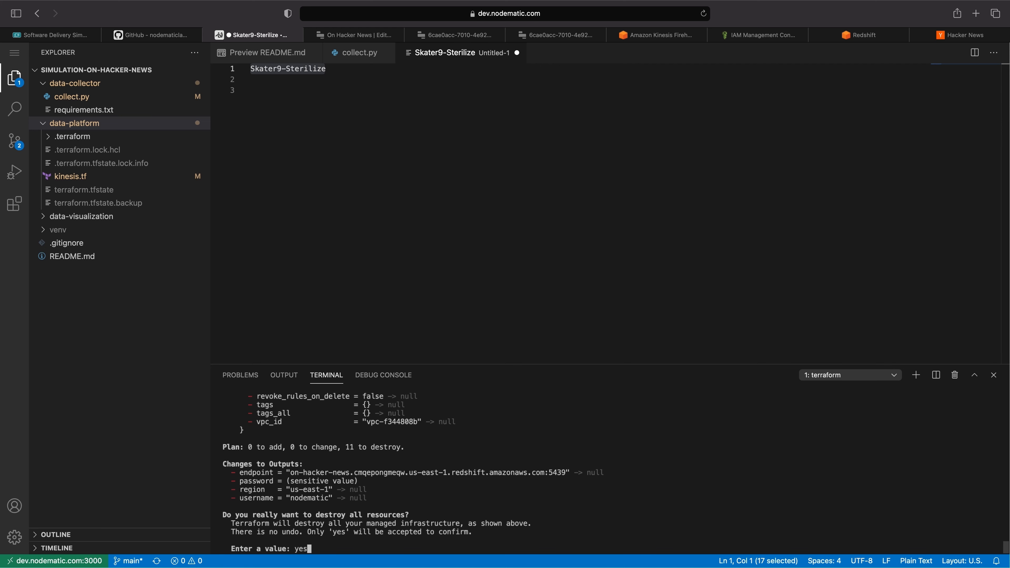
key(Return)
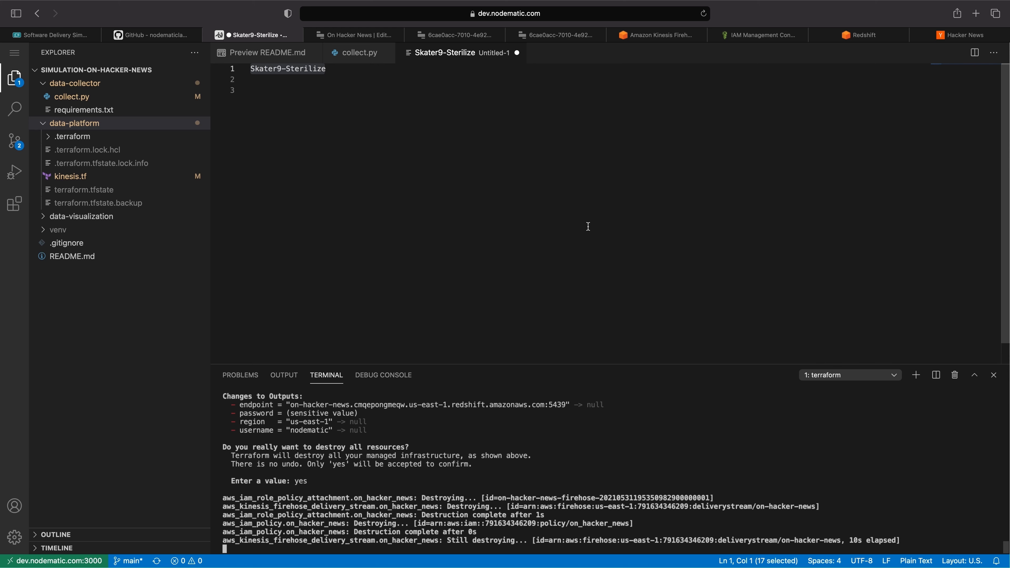
Step: Switch to the Software Delivery Simulator and review the architecture diagram, including the Retool data visualization component
click(428, 259)
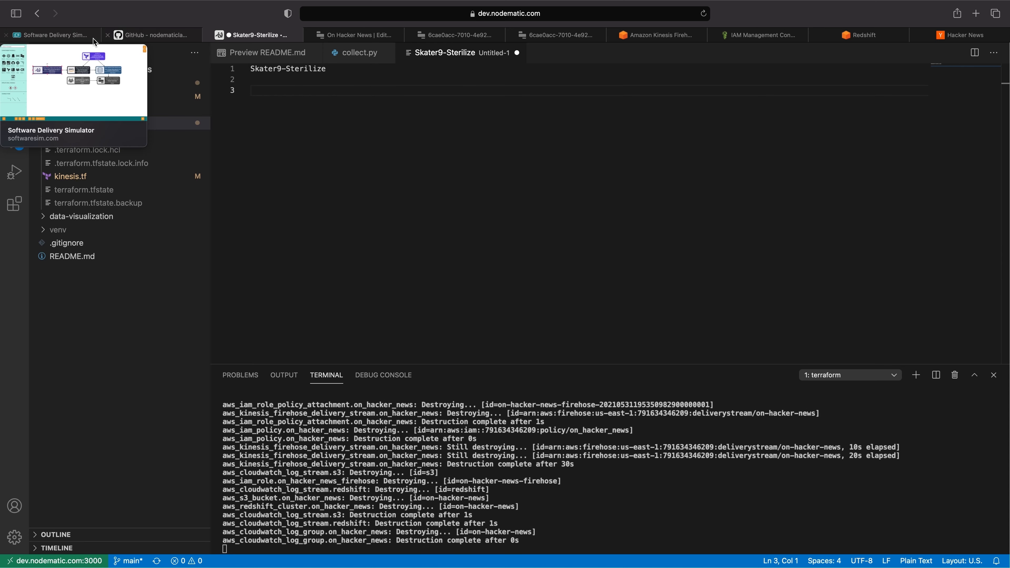
click(49, 35)
click(478, 391)
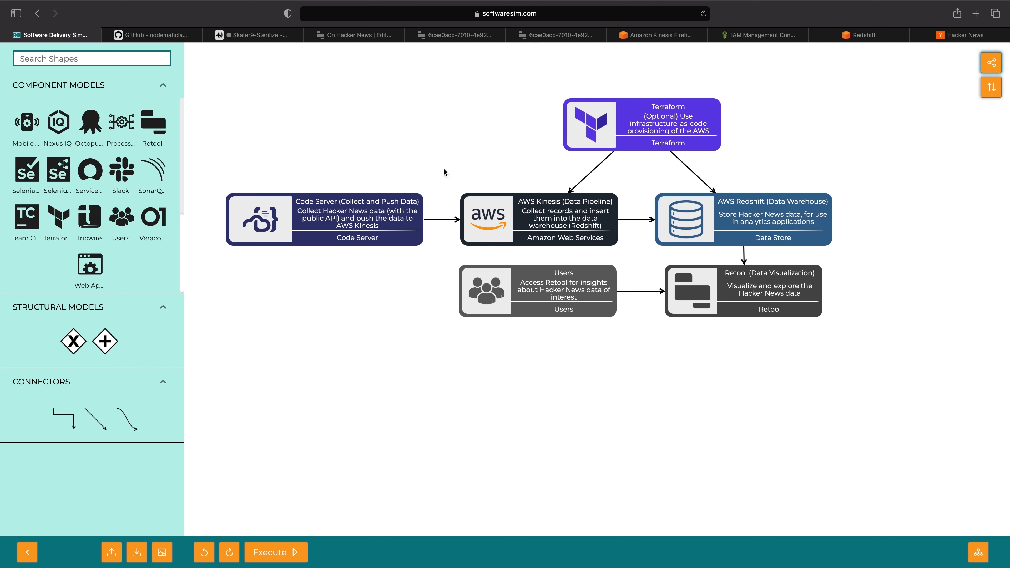
drag(642, 254, 837, 348)
click(872, 402)
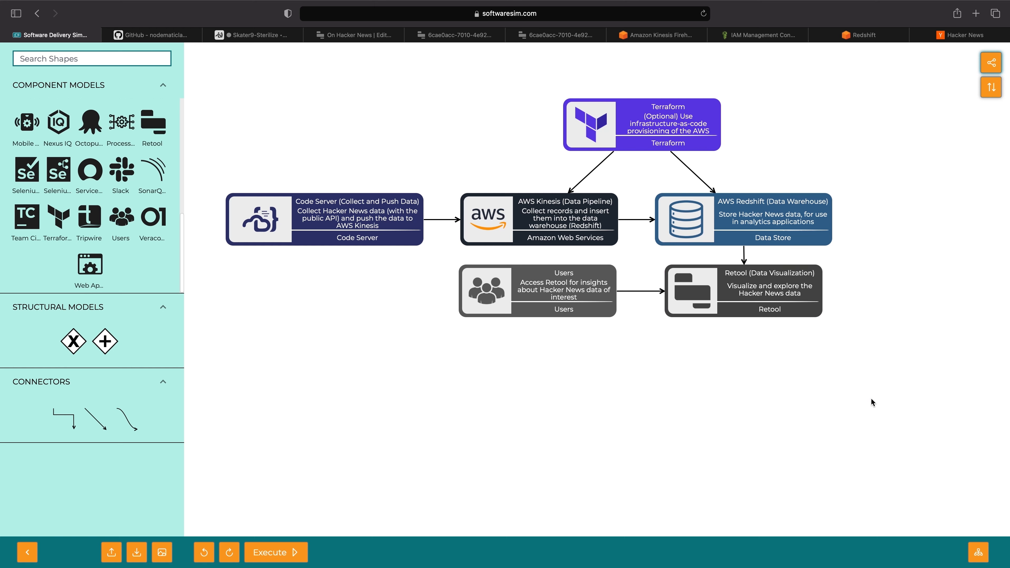